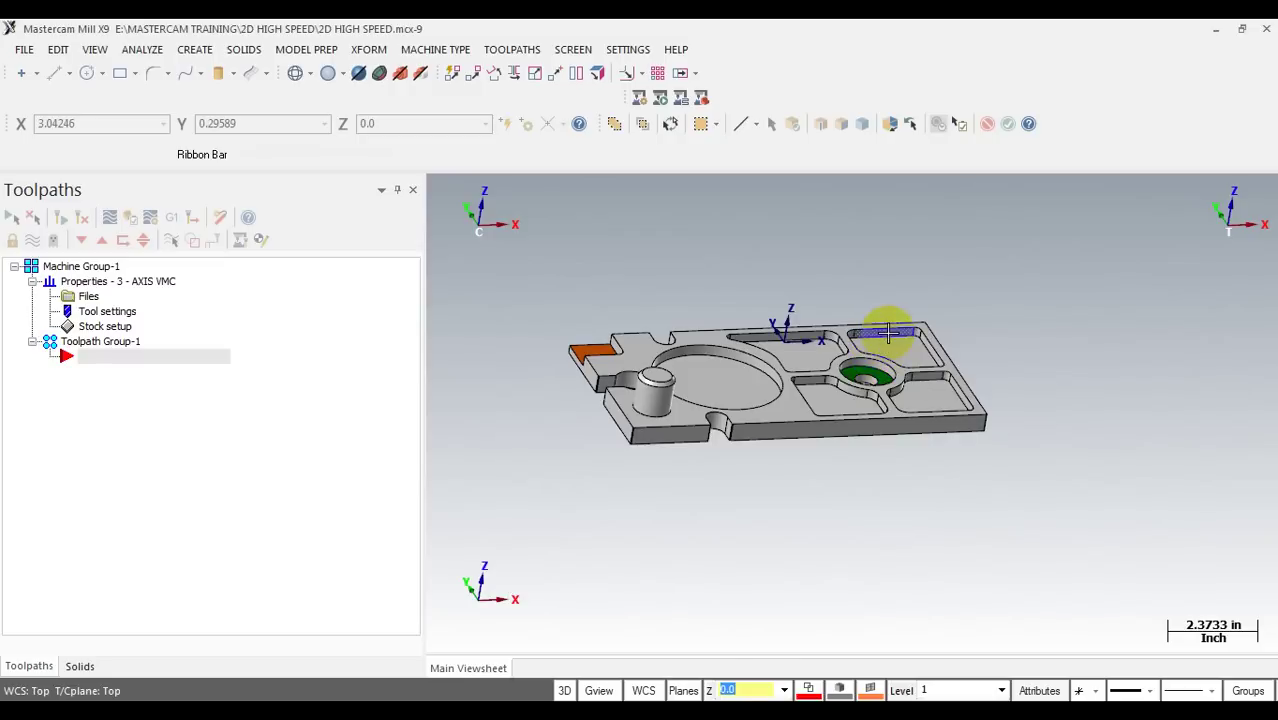
# Step: Examine the plate's pockets, slots, counterbored hole and raised boss from several isometric angles
pyautogui.scroll(-2, 860, 328)
pyautogui.scroll(2, 684, 306)
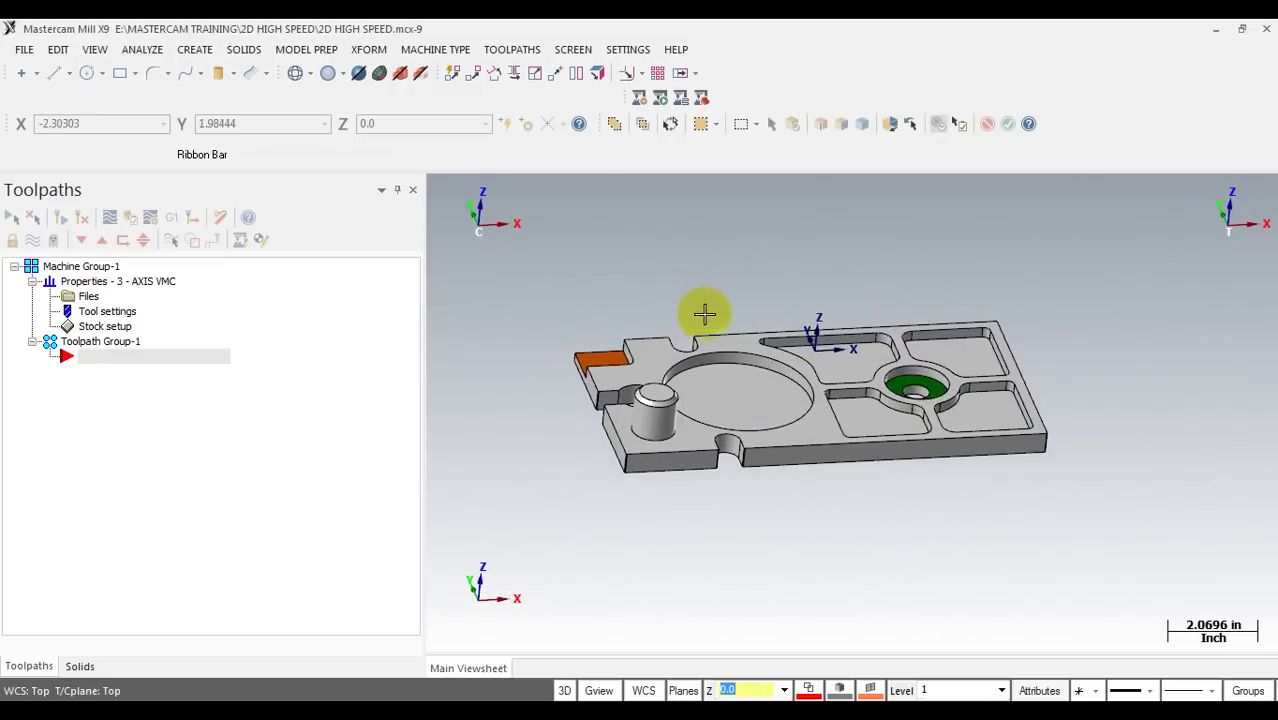
pyautogui.moveTo(702, 308); pyautogui.dragTo(803, 330, button='middle')
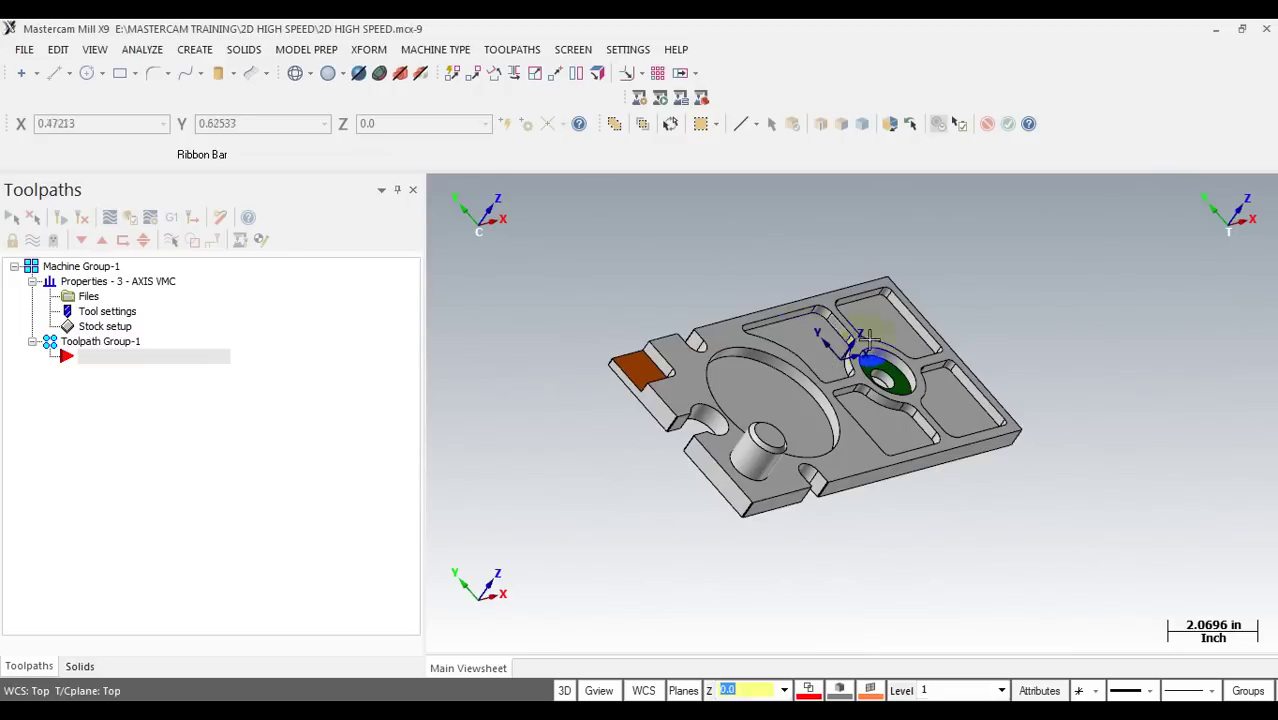
pyautogui.moveTo(1018, 385); pyautogui.dragTo(960, 350, button='middle')
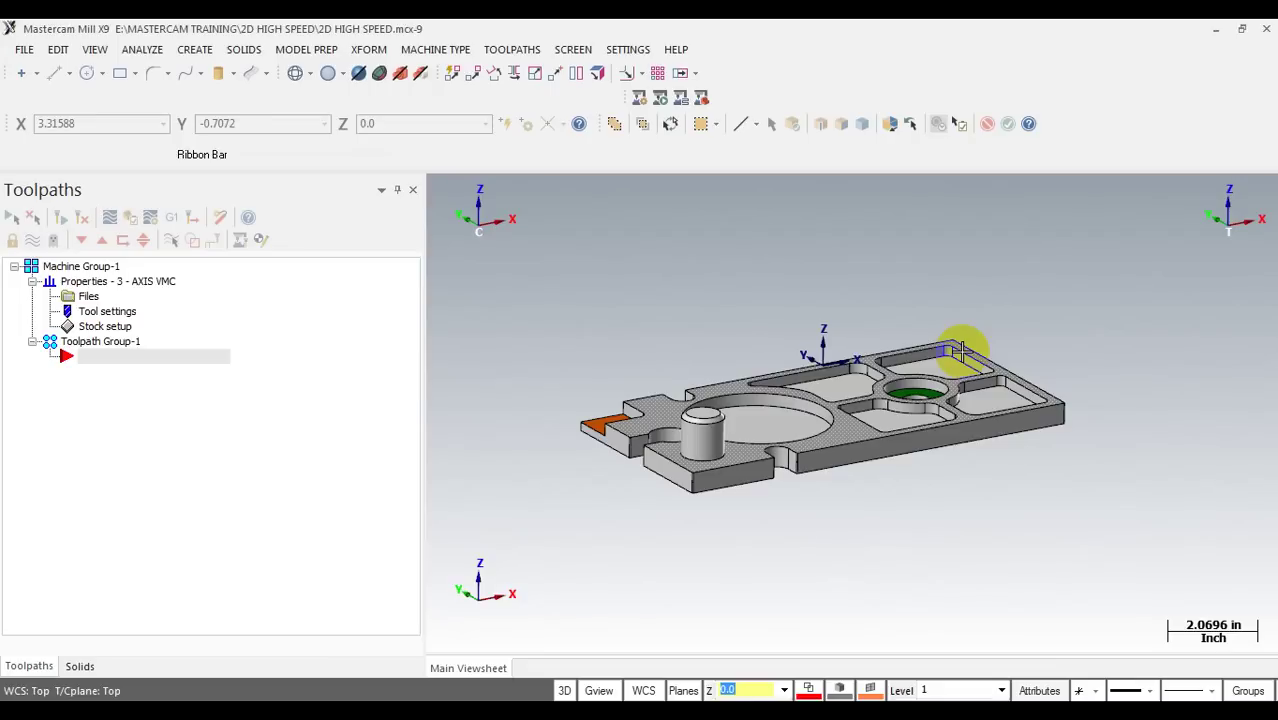
pyautogui.moveTo(958, 350); pyautogui.dragTo(800, 388, button='middle')
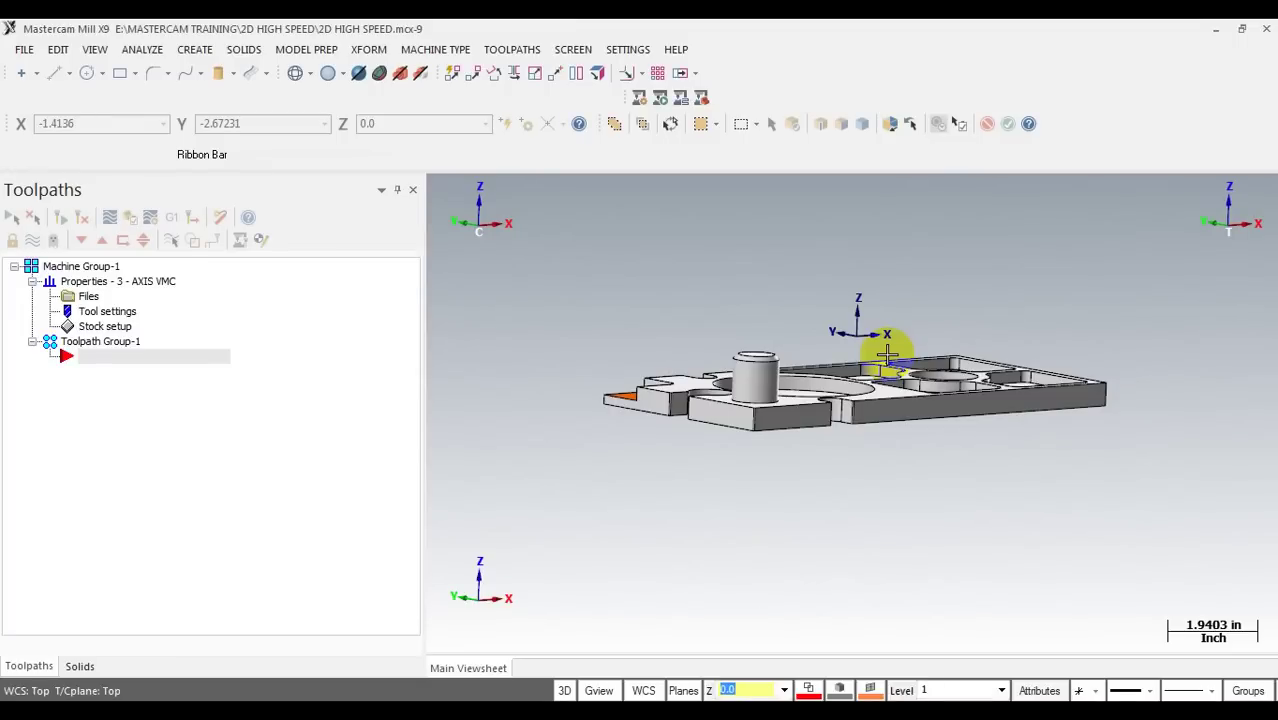
pyautogui.moveTo(827, 377); pyautogui.dragTo(835, 388, button='middle')
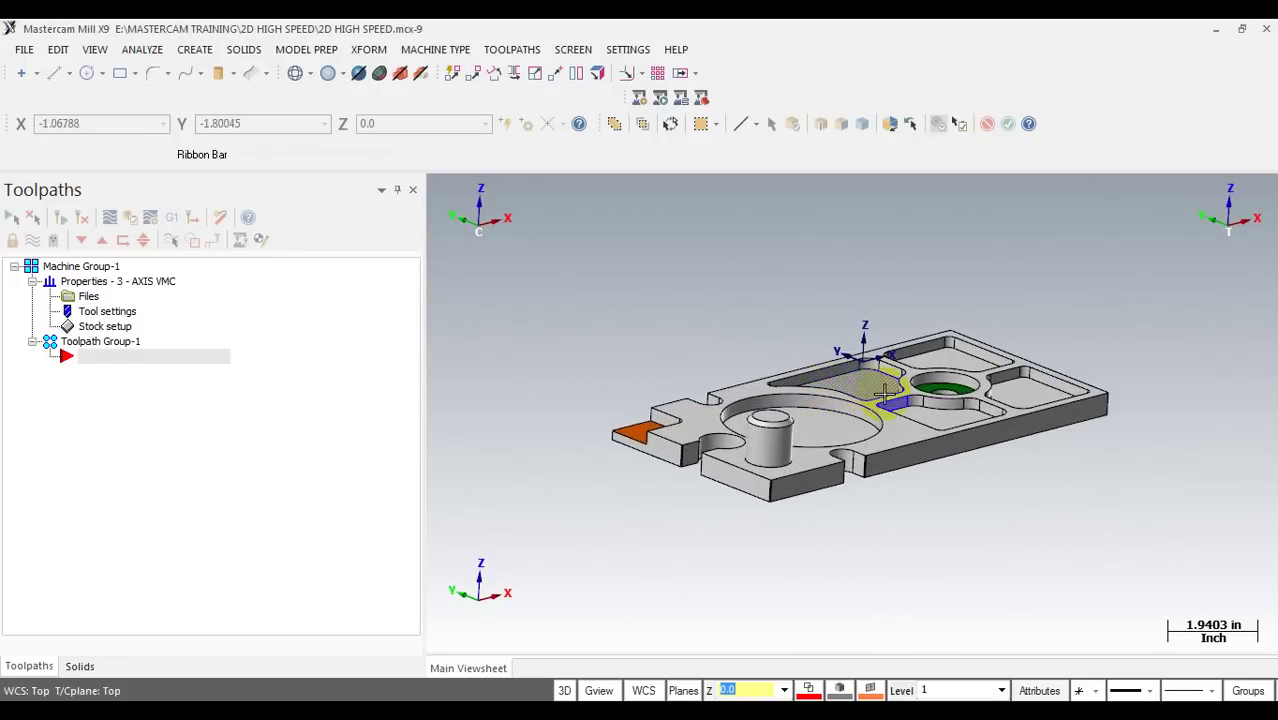
pyautogui.scroll(3, 860, 380)
pyautogui.moveTo(864, 378); pyautogui.dragTo(850, 382, button='middle')
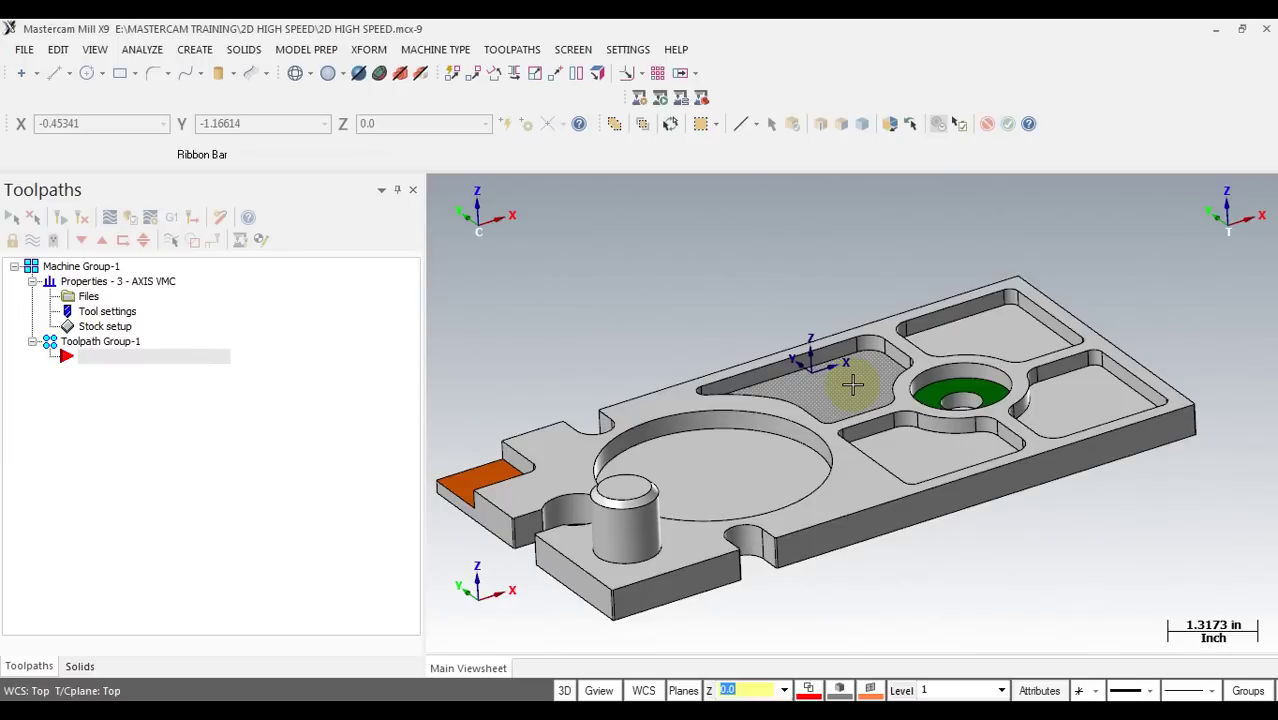
pyautogui.scroll(-2, 852, 384)
pyautogui.moveTo(852, 384); pyautogui.dragTo(838, 412, button='middle')
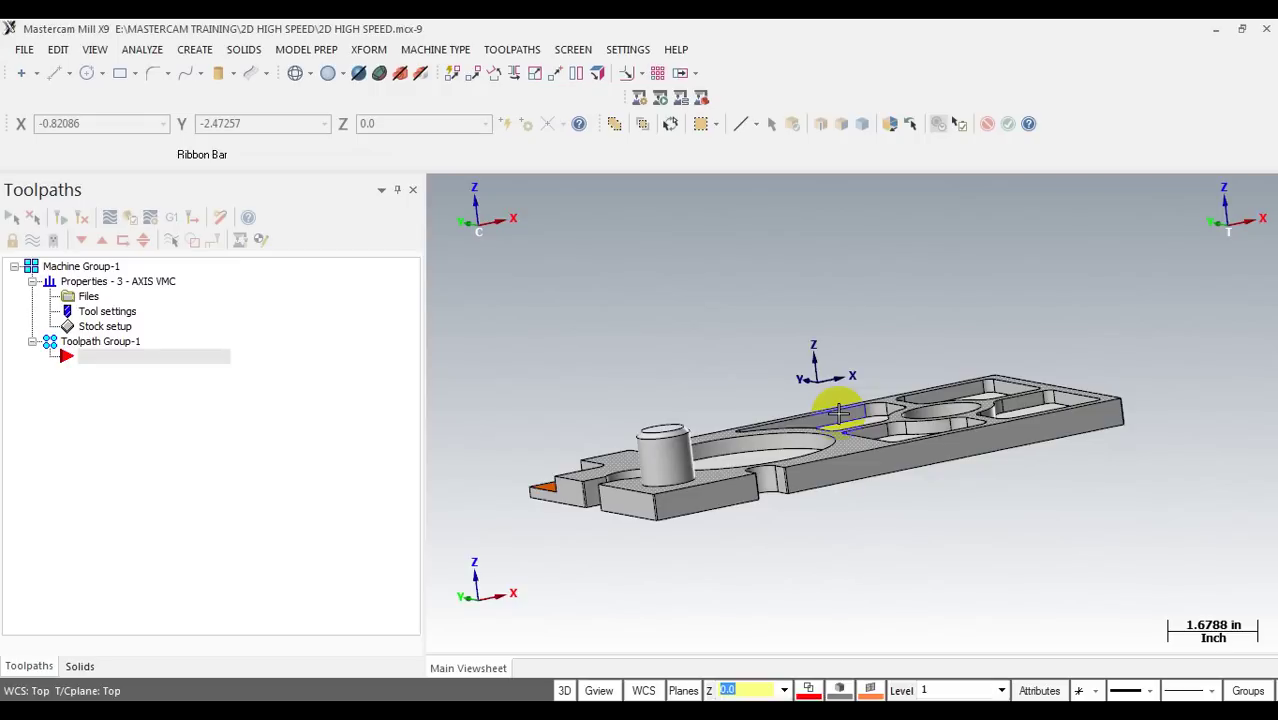
pyautogui.moveTo(838, 412); pyautogui.dragTo(585, 394, button='middle')
pyautogui.moveTo(685, 421); pyautogui.dragTo(691, 410, button='middle')
# Step: Inspect the boss height in the Front view and the part's outline and origin in the Top view
pyautogui.hotkey('alt', '2')
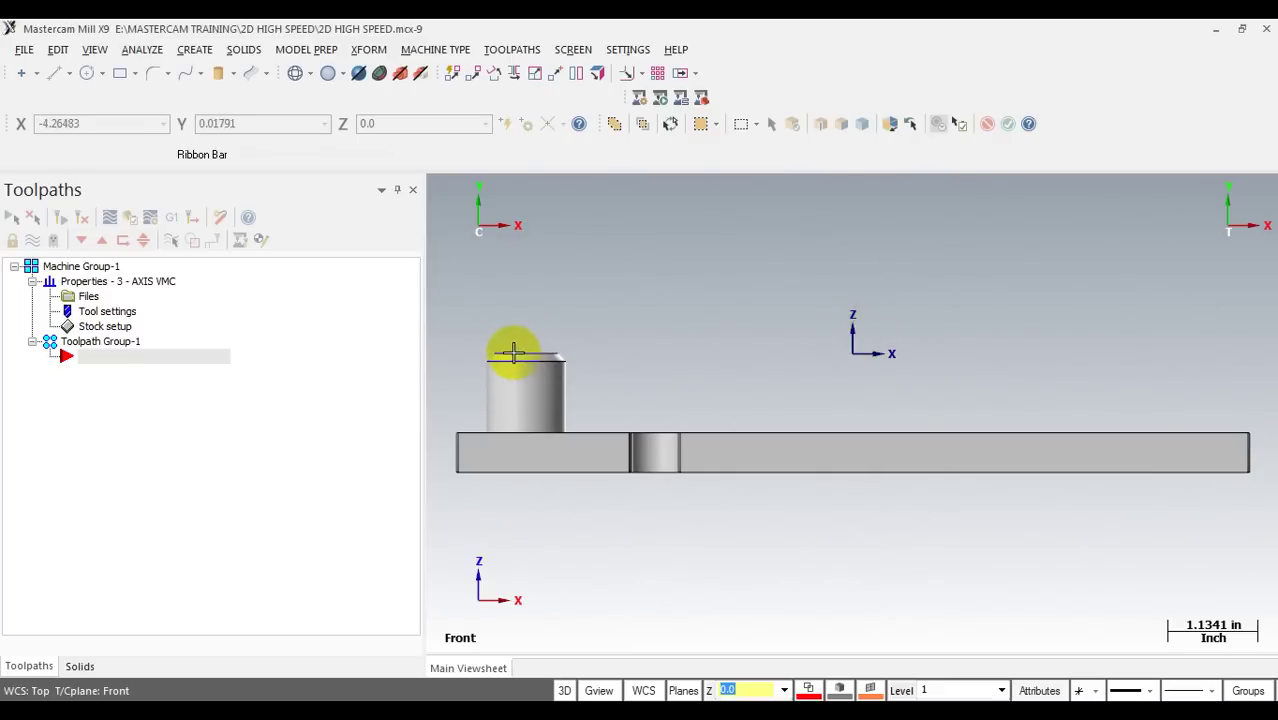
pyautogui.scroll(-1, 814, 304)
pyautogui.moveTo(801, 304); pyautogui.dragTo(816, 332, button='middle')
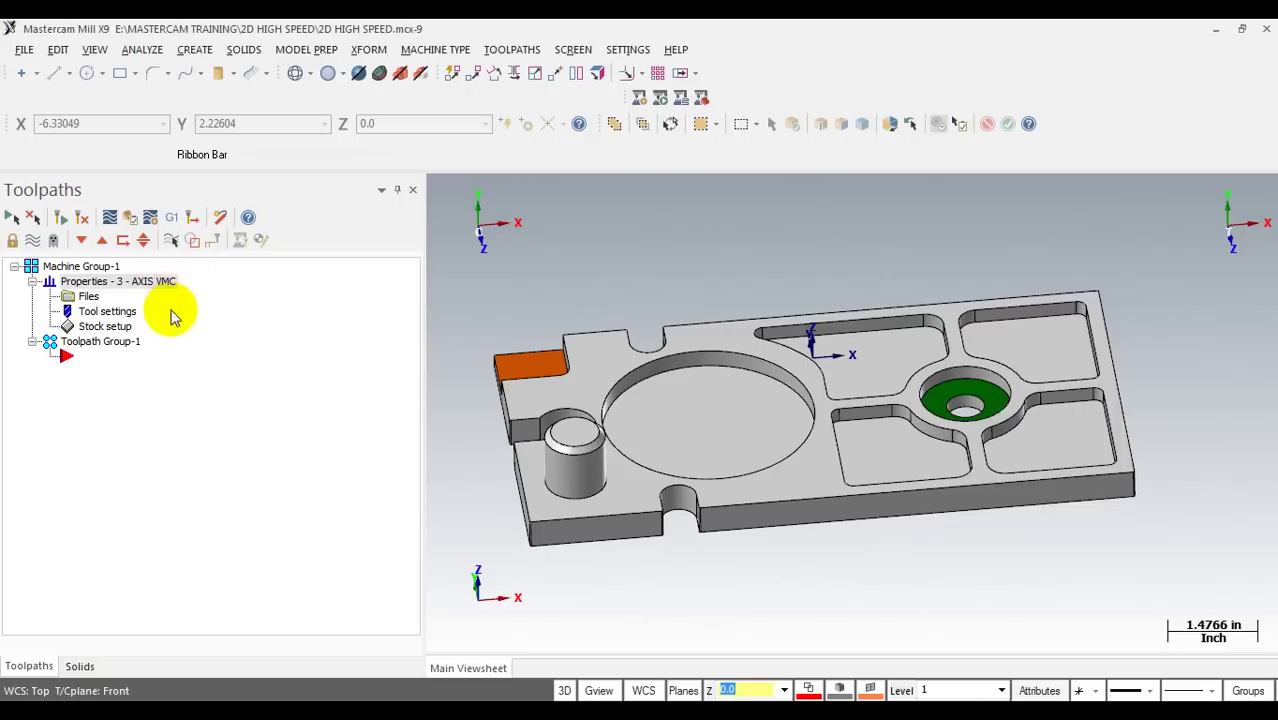
pyautogui.moveTo(615, 345)
pyautogui.mouseDown(button='middle')
pyautogui.moveTo(655, 316)
pyautogui.moveTo(688, 322)
pyautogui.moveTo(582, 337)
pyautogui.moveTo(633, 337)
pyautogui.moveTo(757, 299)
pyautogui.moveTo(610, 326)
pyautogui.mouseUp(button='middle')
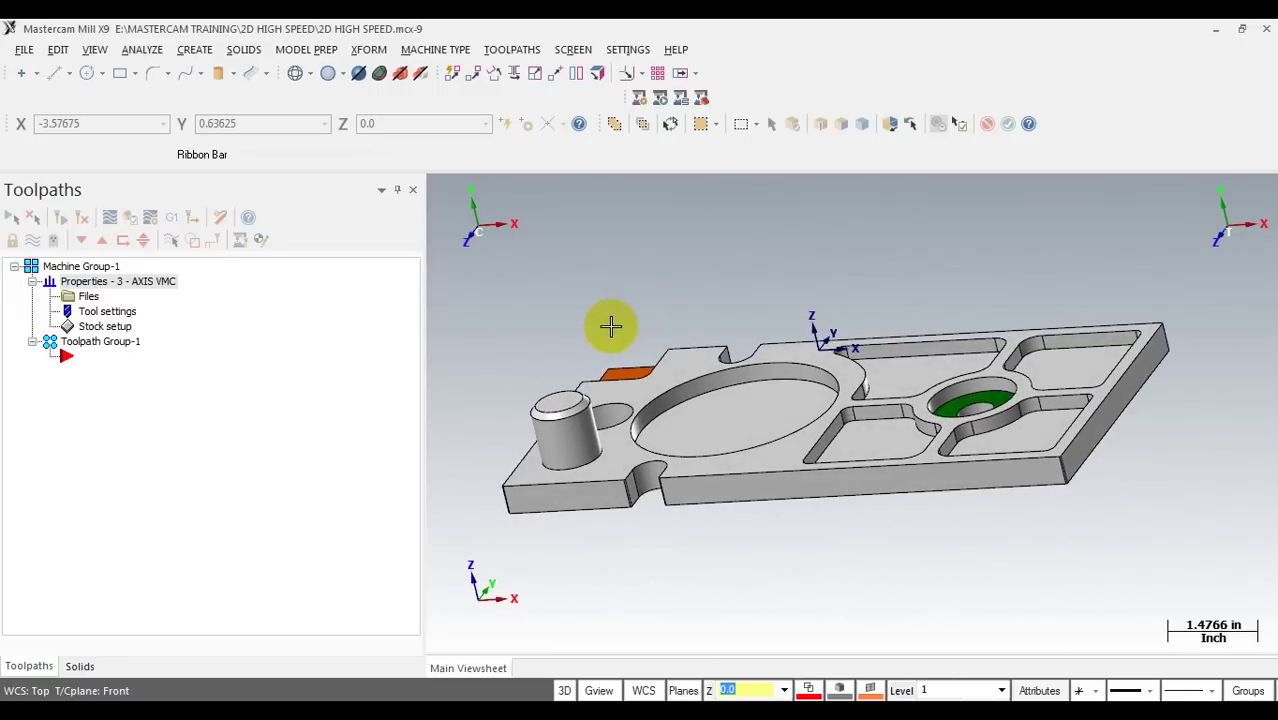
pyautogui.hotkey('alt', '1')
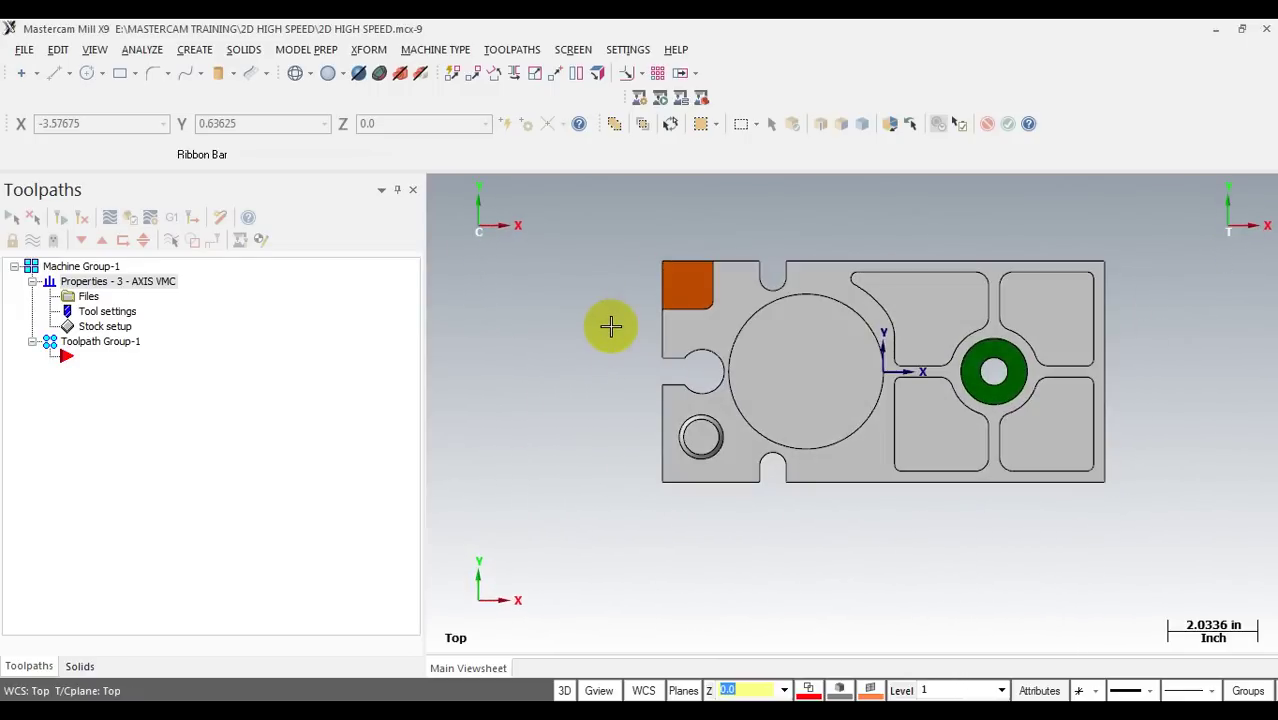
pyautogui.scroll(1, 750, 326)
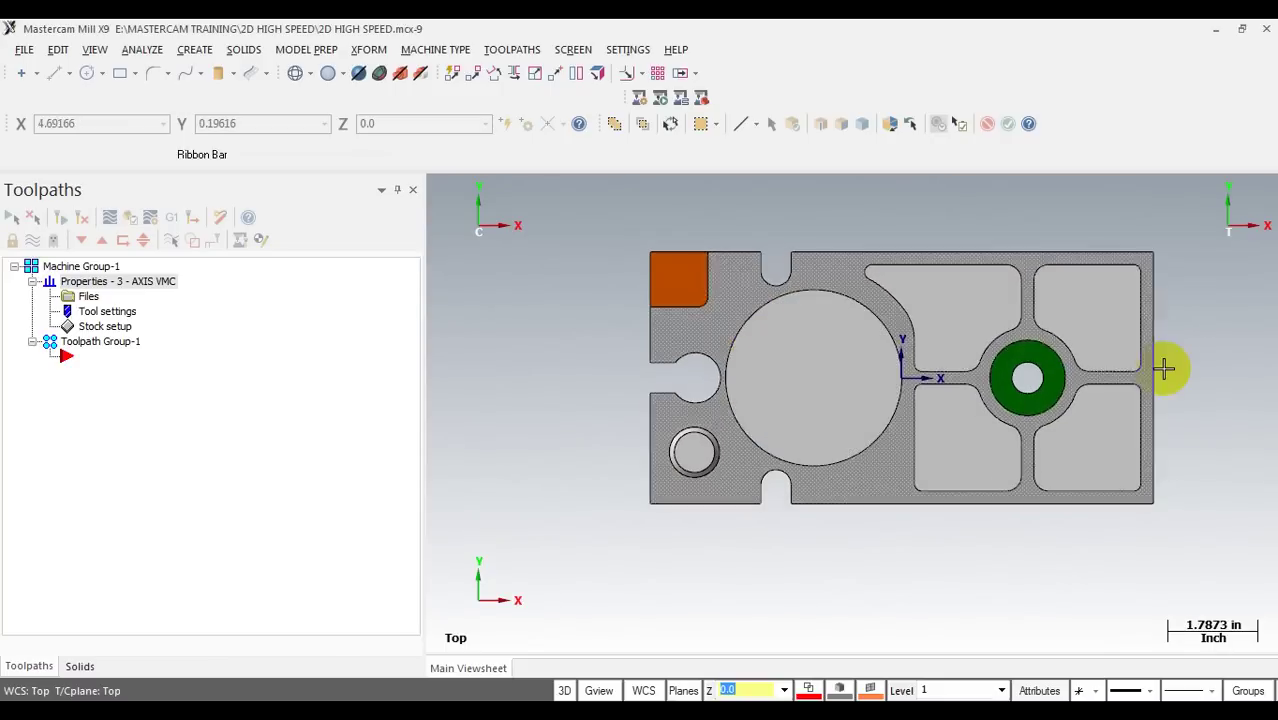
pyautogui.scroll(1, 1164, 365)
pyautogui.scroll(-1, 764, 352)
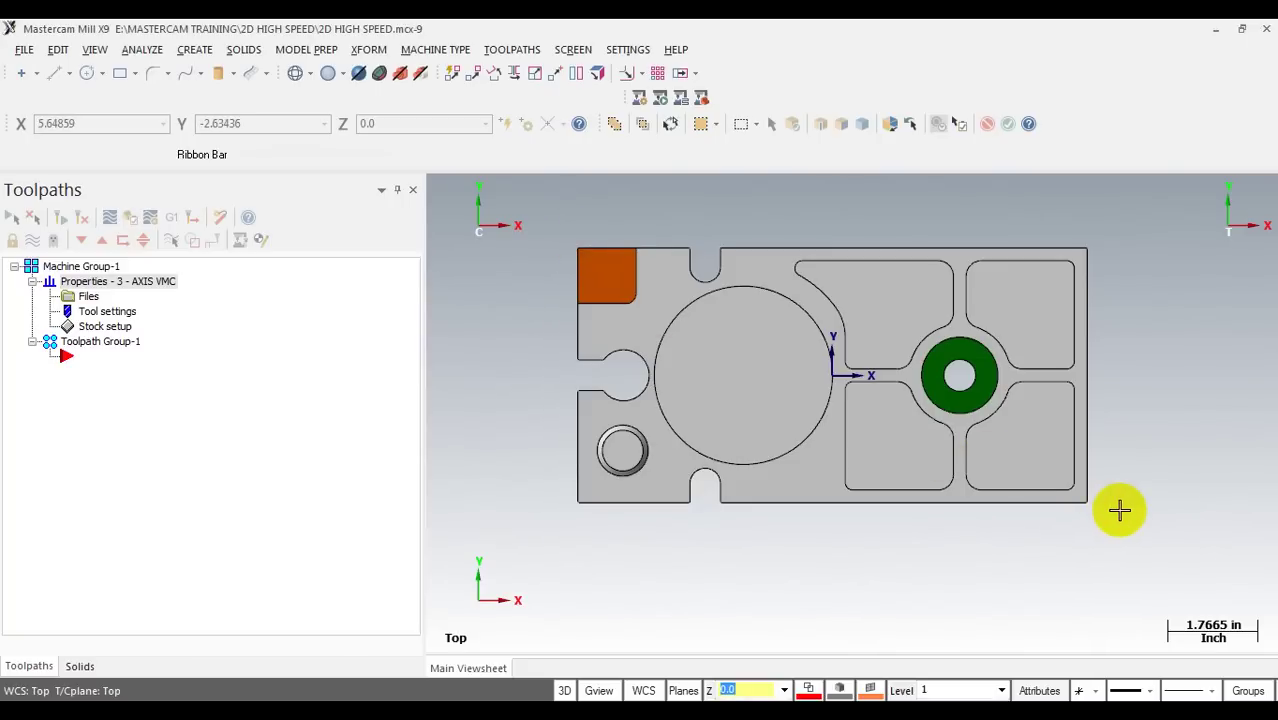
pyautogui.moveTo(848, 409); pyautogui.dragTo(885, 351, button='middle')
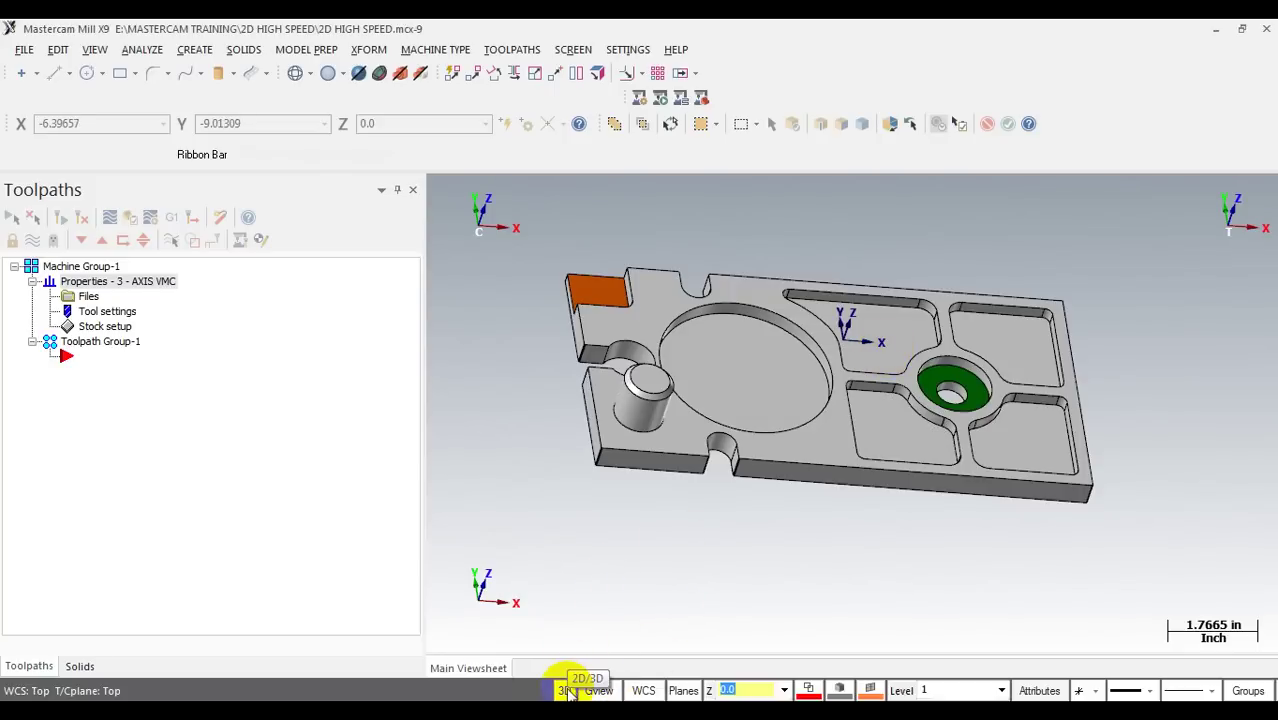
# Step: Switch to 2D construction mode and start a rectangular bounding box around the solid plate
pyautogui.click(566, 691)
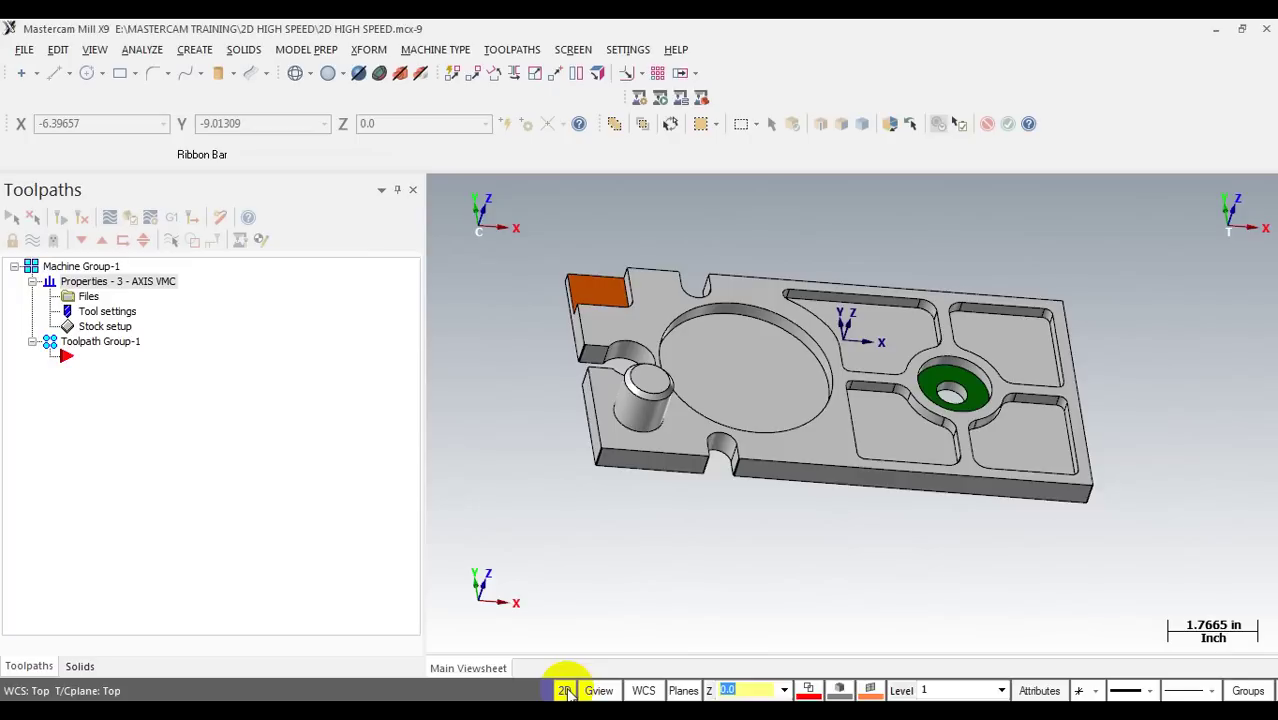
pyautogui.click(196, 52)
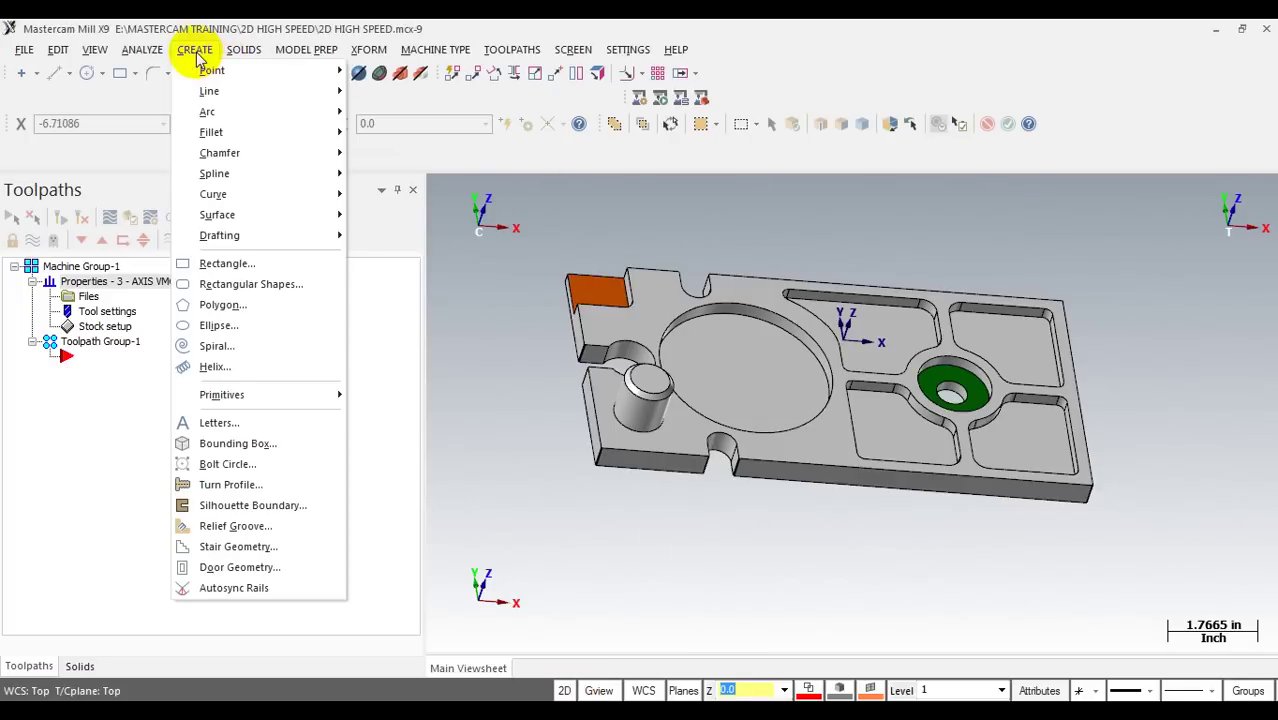
pyautogui.click(236, 446)
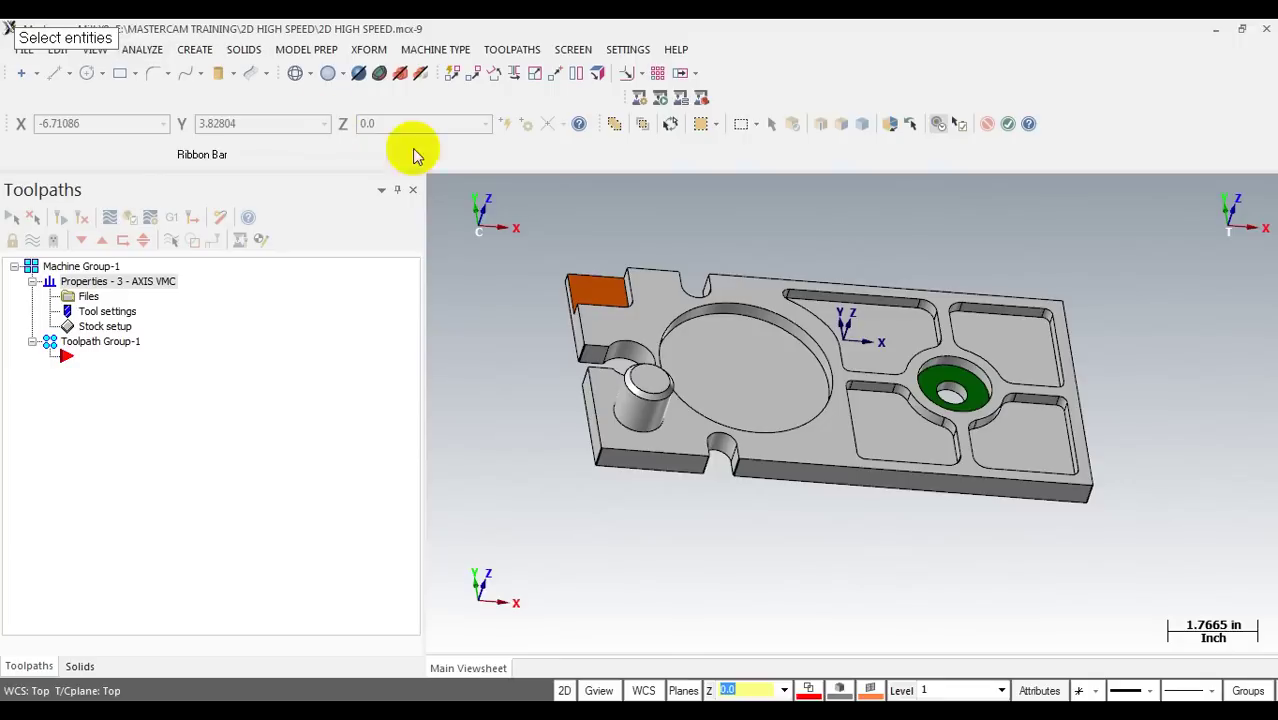
pyautogui.click(737, 383)
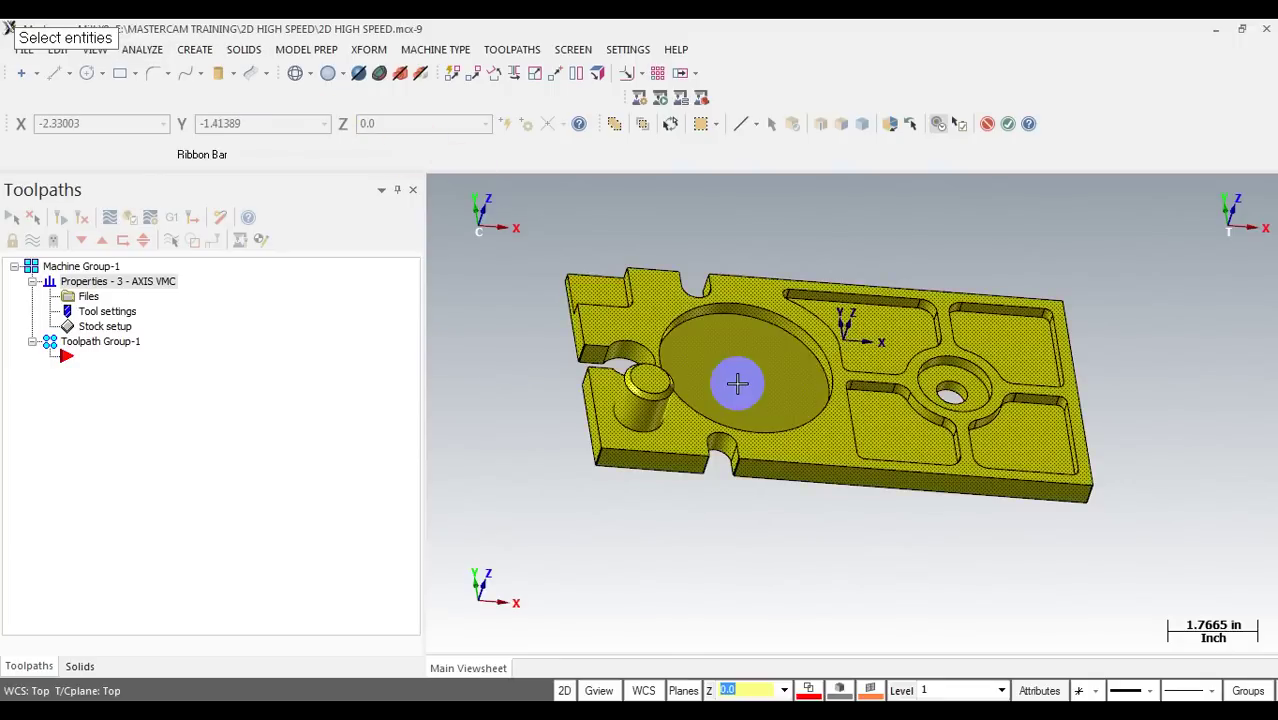
pyautogui.press('Return')
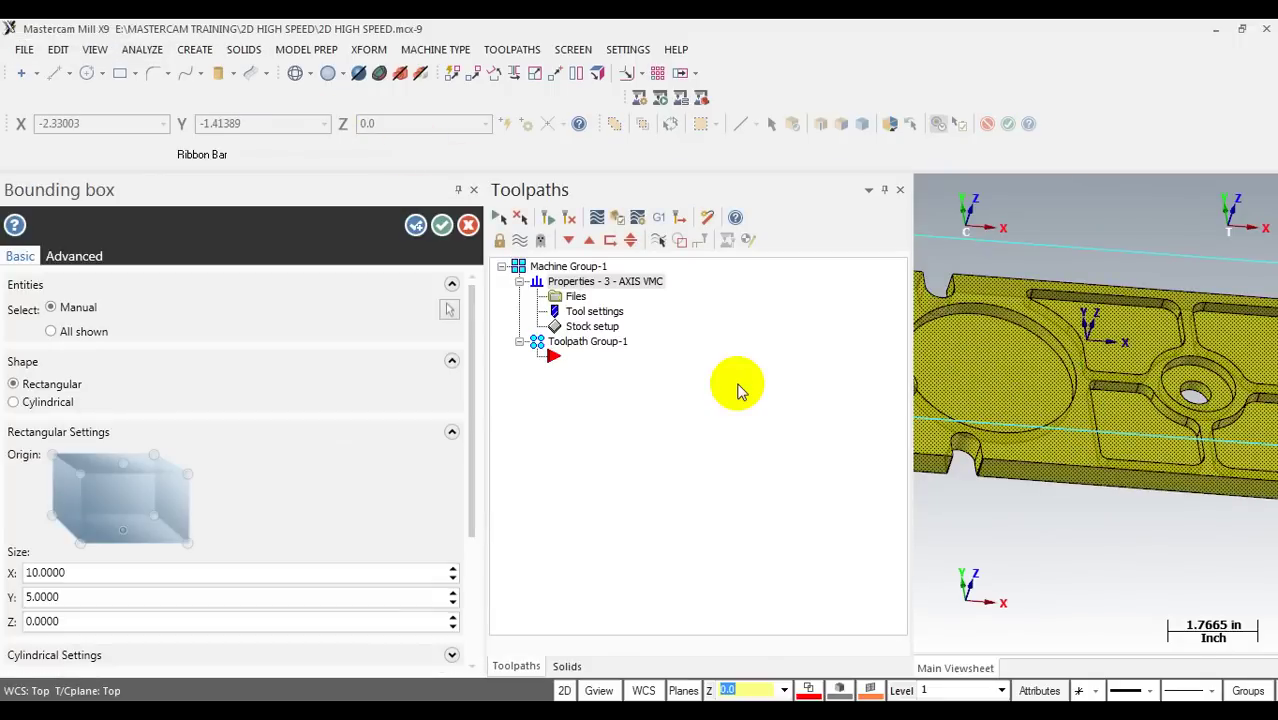
pyautogui.scroll(-5, 1078, 442)
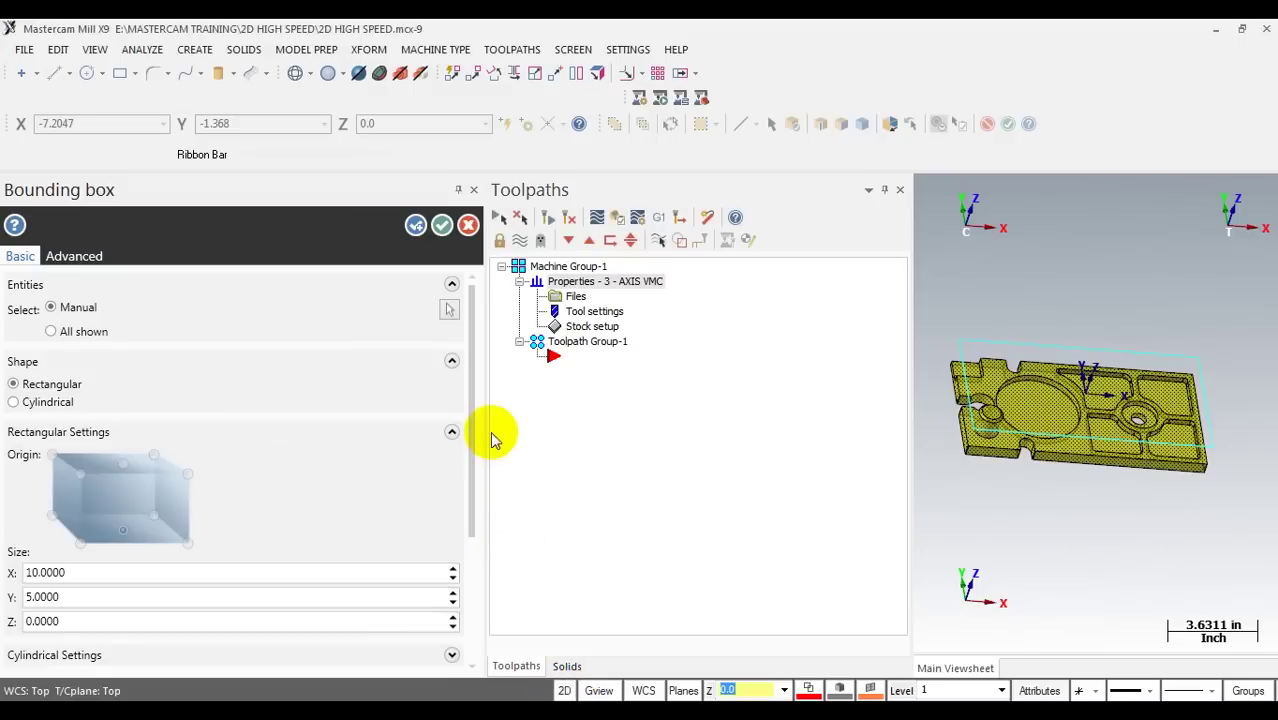
# Step: Set the bounding box size to X 10.25 and Y 5.25
pyautogui.moveTo(476, 392)
pyautogui.mouseDown()
pyautogui.moveTo(465, 434)
pyautogui.moveTo(465, 414)
pyautogui.mouseUp()
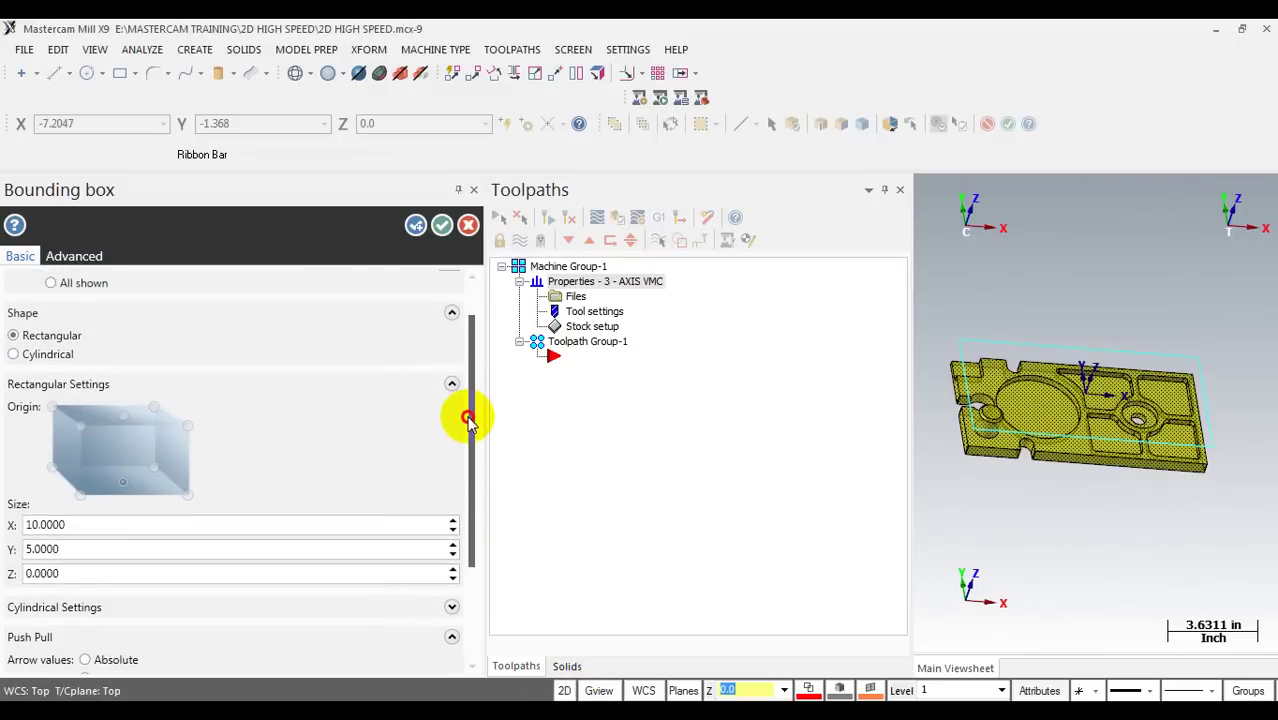
pyautogui.click(45, 524)
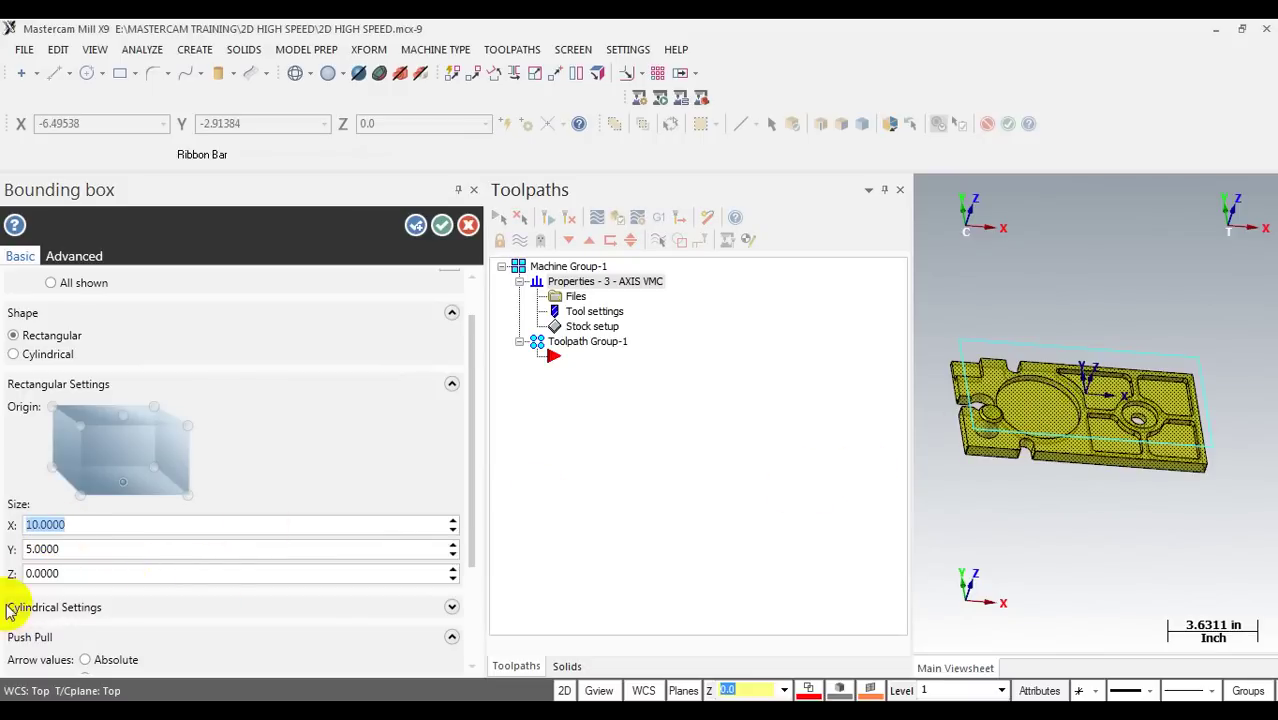
pyautogui.click(72, 551)
pyautogui.click(67, 526)
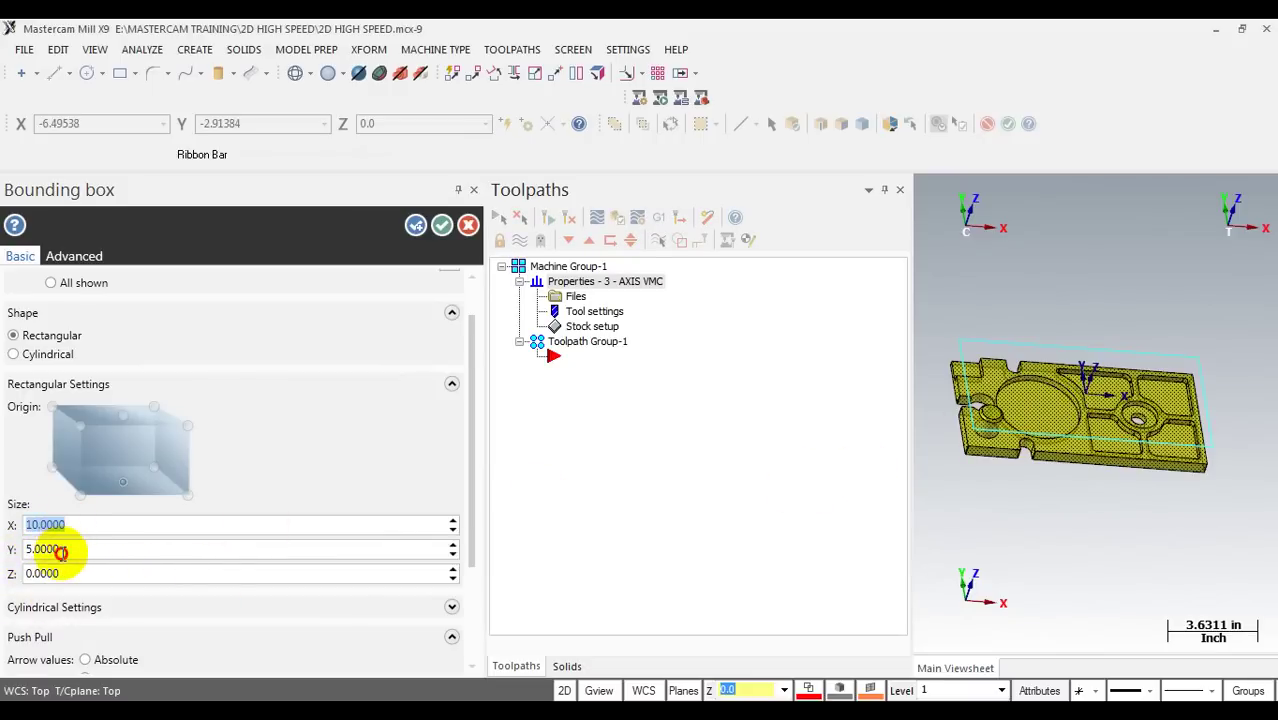
pyautogui.click(63, 551)
pyautogui.click(66, 526)
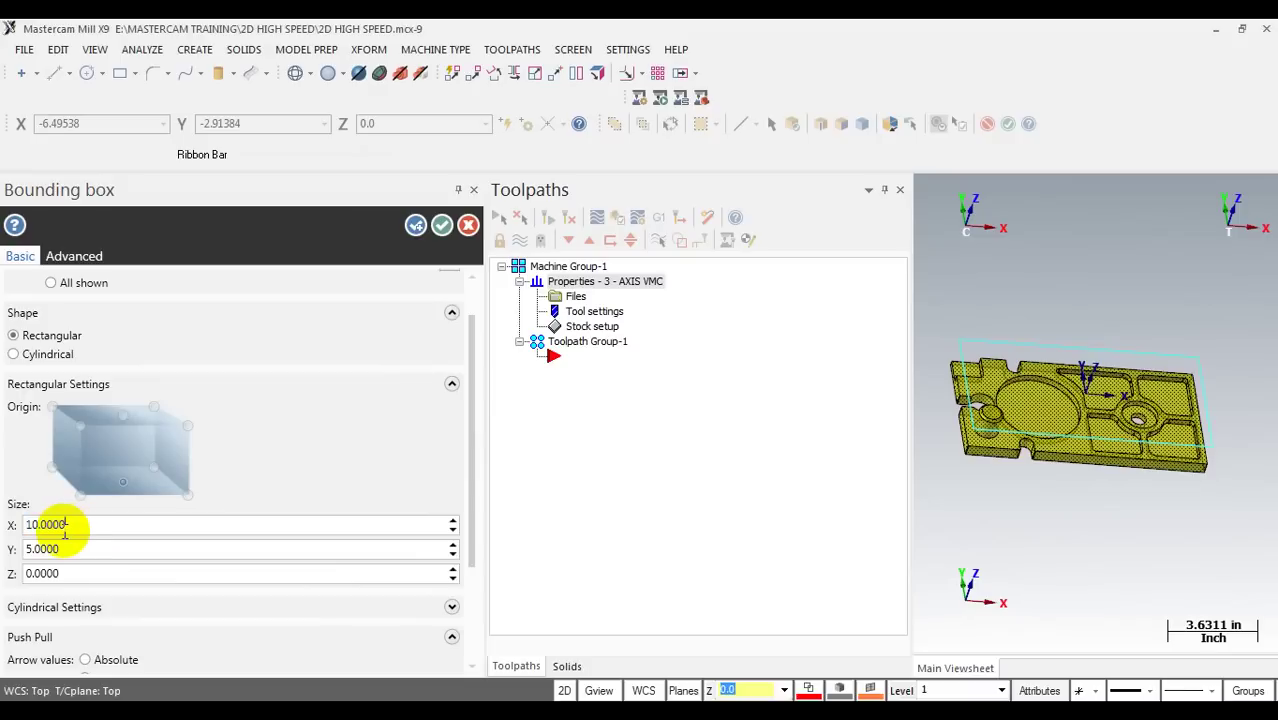
pyautogui.moveTo(41, 525); pyautogui.dragTo(120, 527)
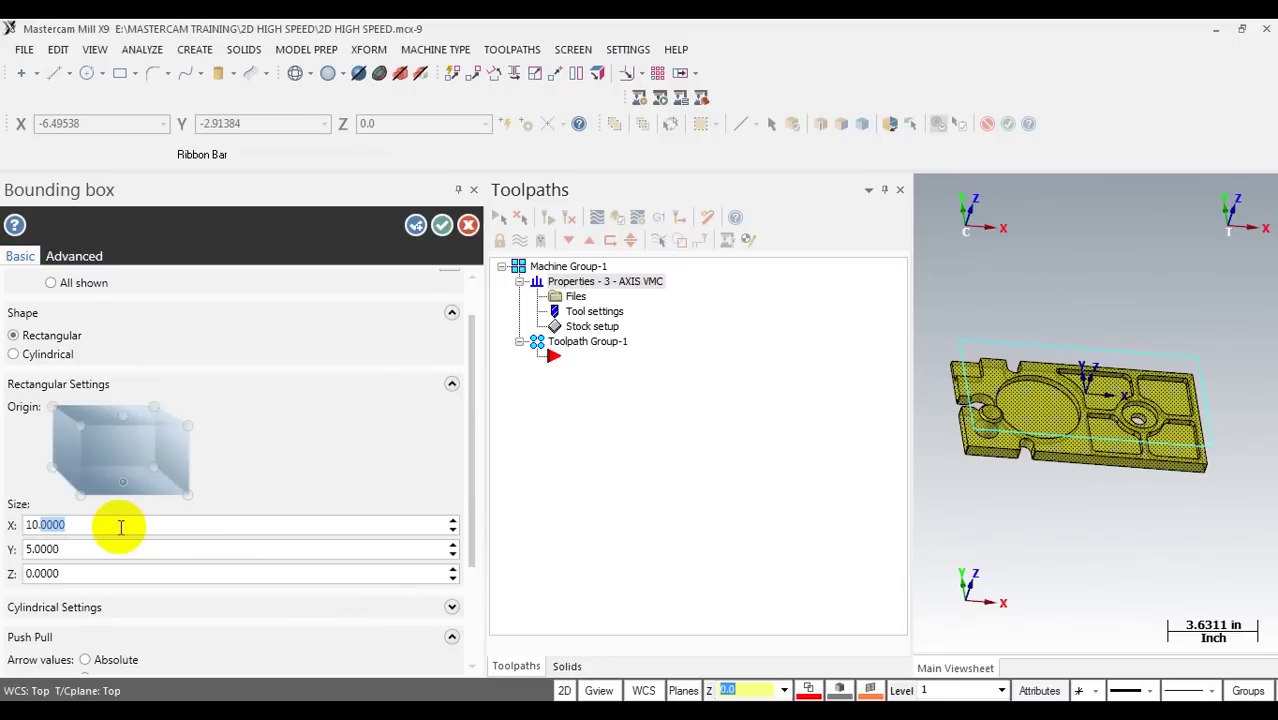
pyautogui.write('25')
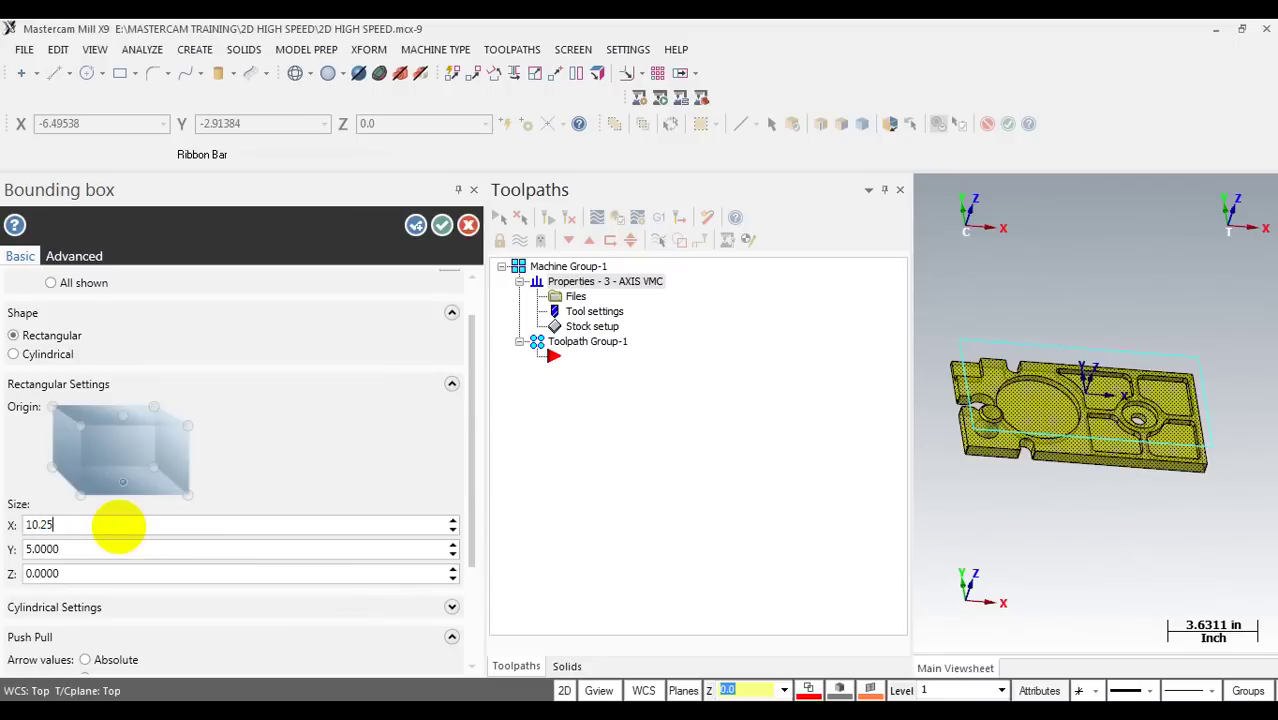
pyautogui.click(92, 546)
pyautogui.moveTo(31, 549); pyautogui.dragTo(128, 551)
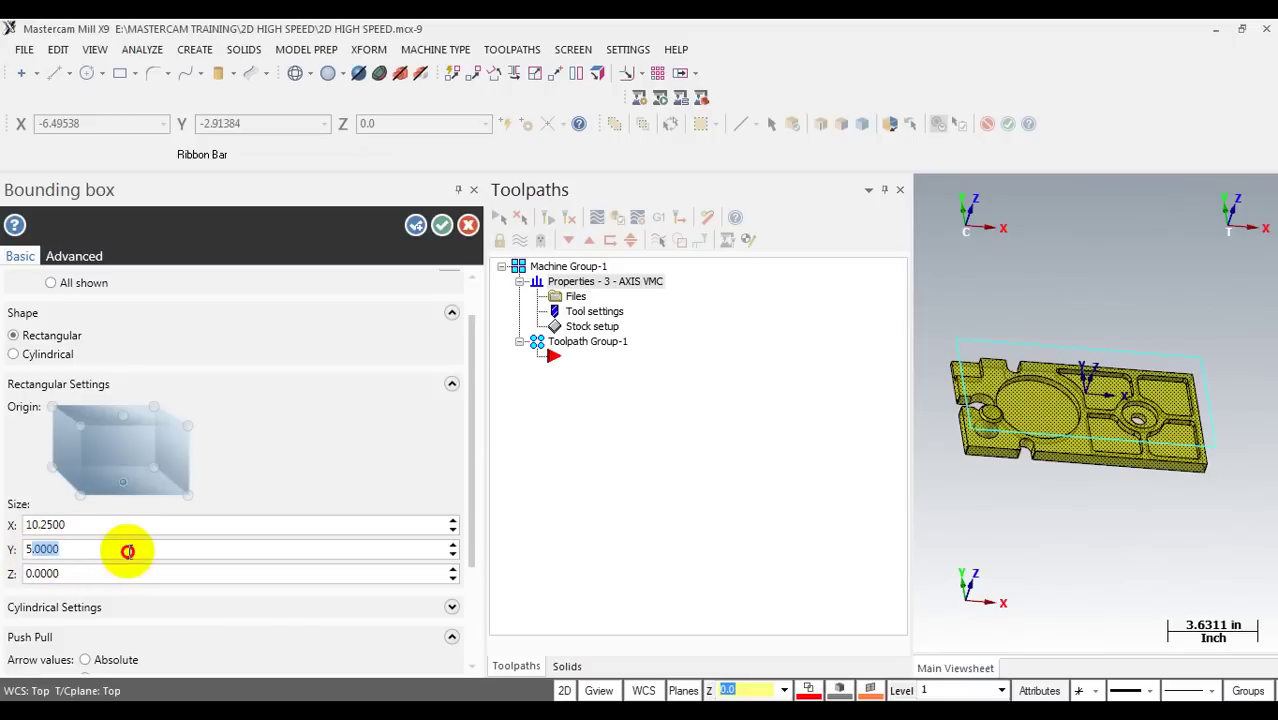
pyautogui.write('.25')
pyautogui.press('Return')
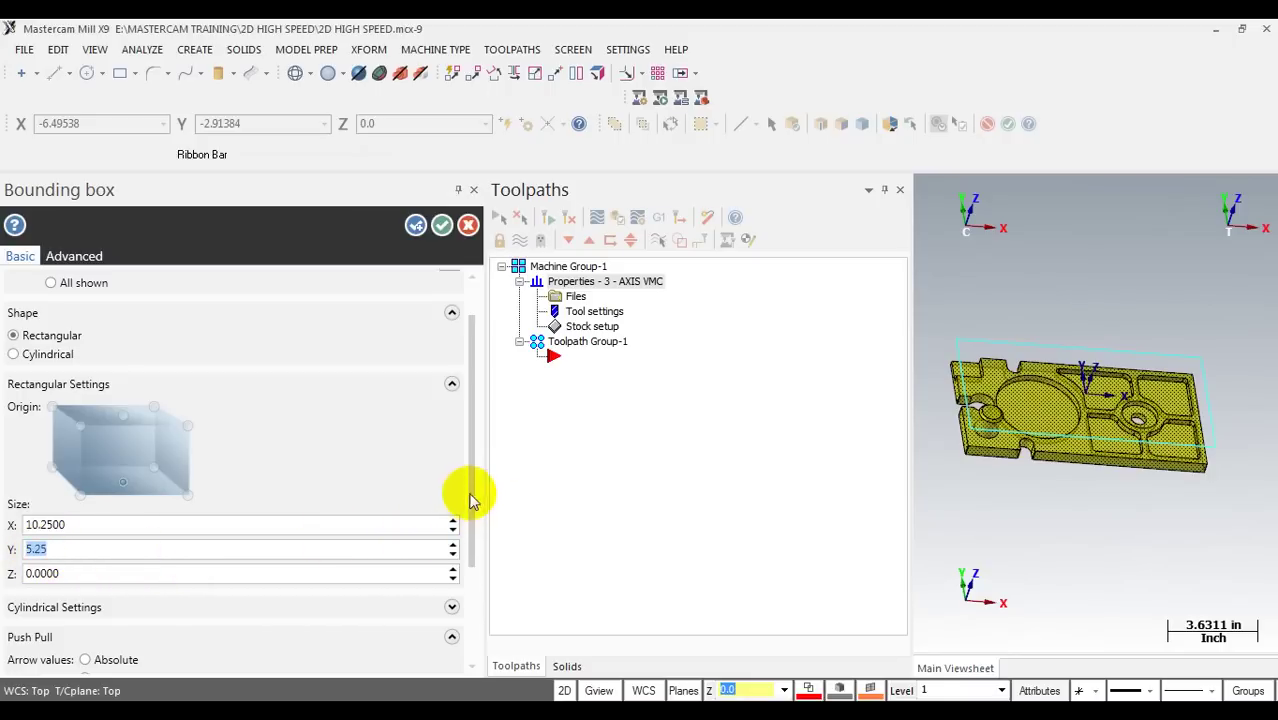
# Step: Create the bounding box as lines and arcs with a center point, and check it from the side and in the Top view
pyautogui.moveTo(471, 500); pyautogui.dragTo(471, 586)
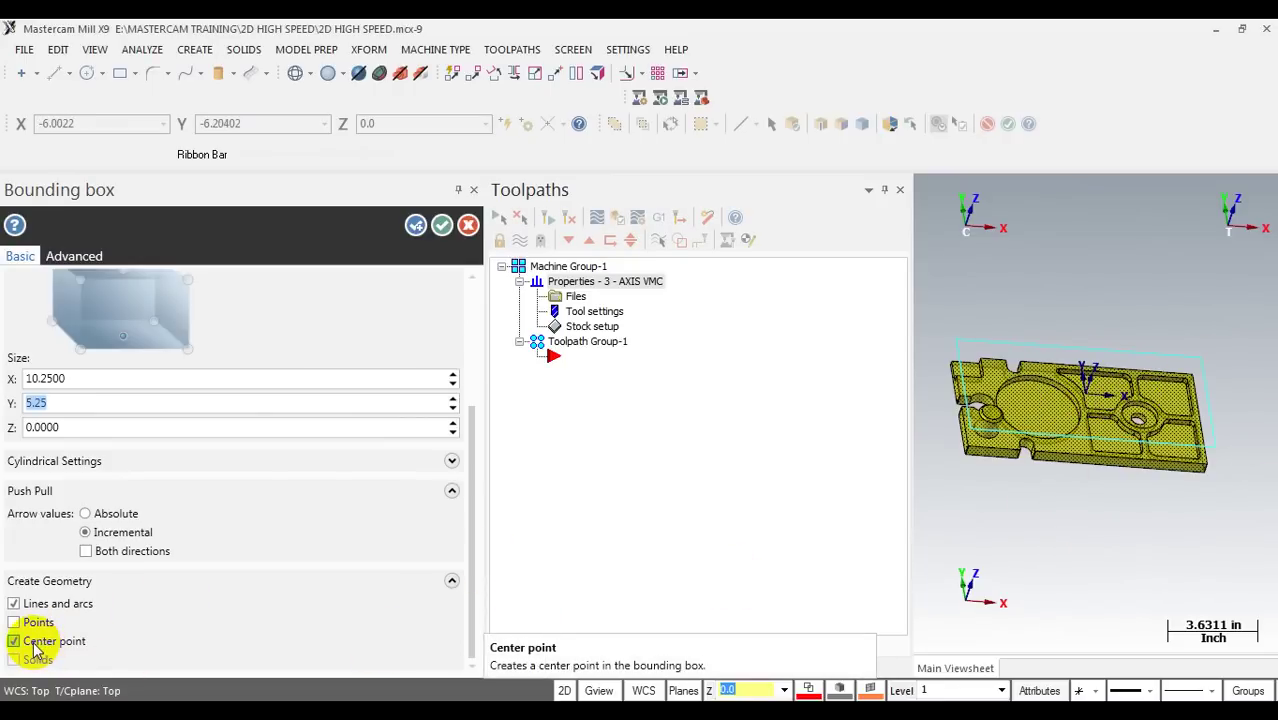
pyautogui.click(441, 226)
pyautogui.click(441, 226)
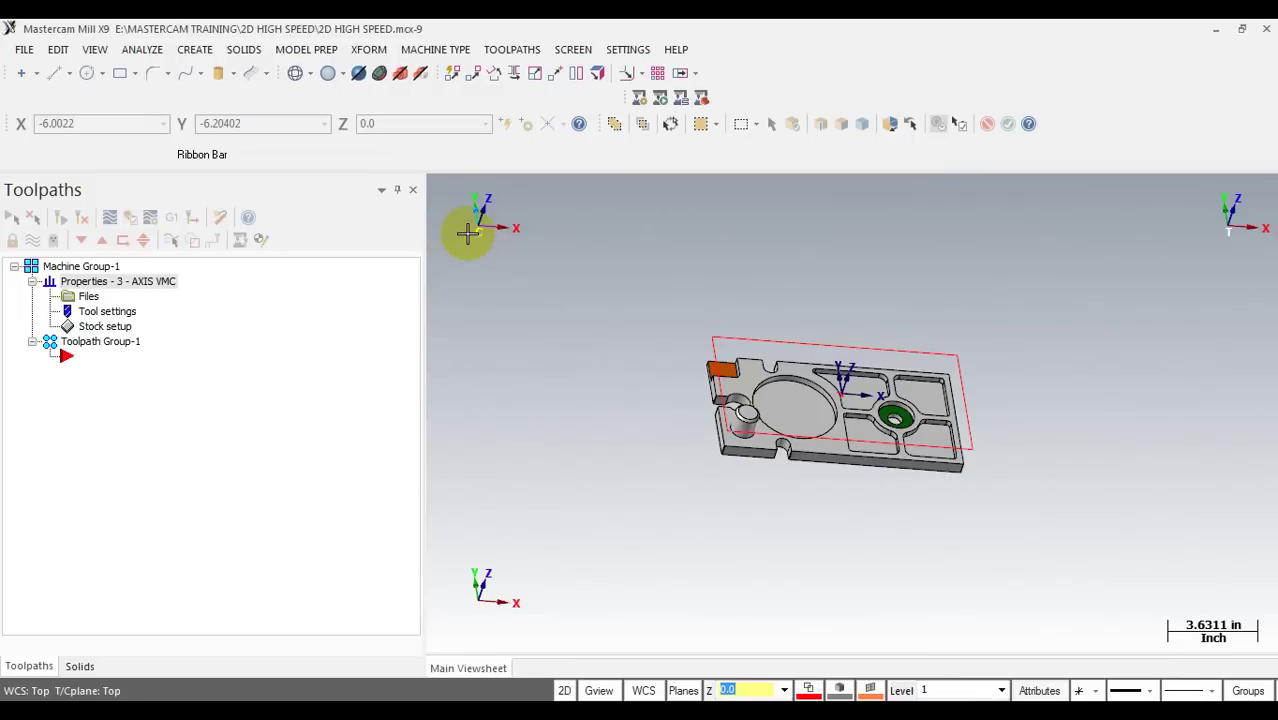
pyautogui.scroll(2, 1014, 391)
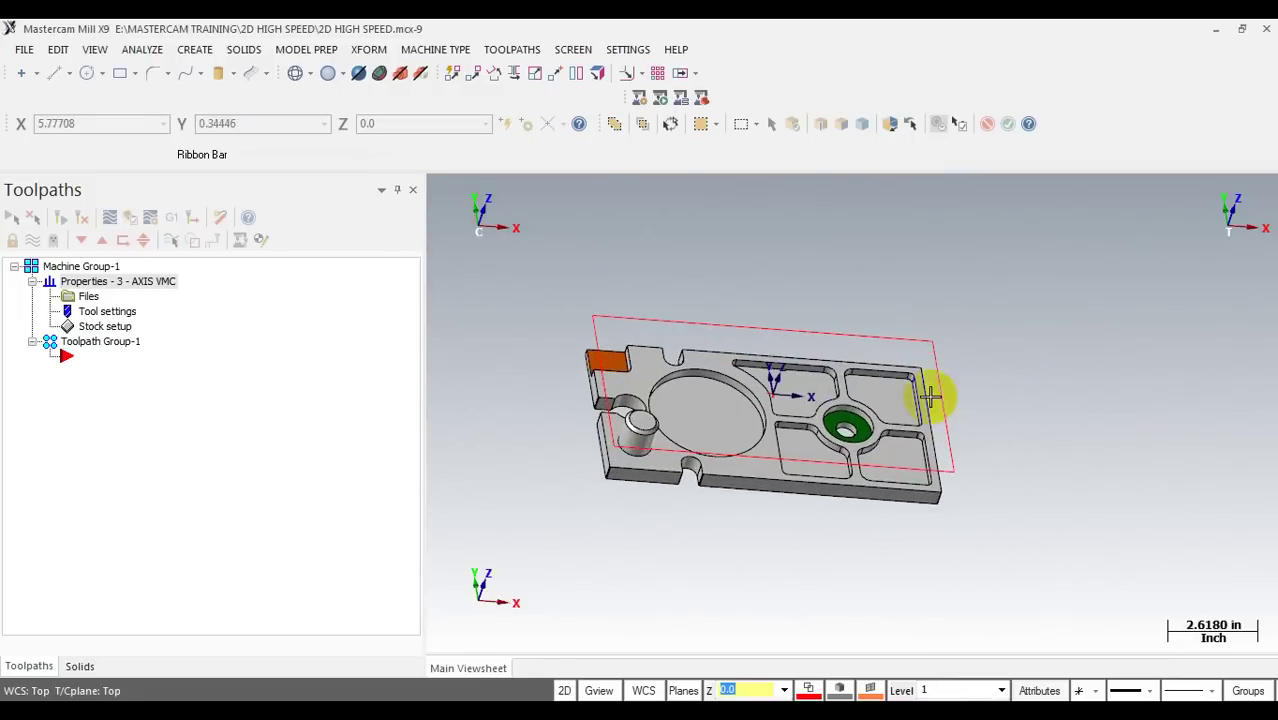
pyautogui.moveTo(930, 397); pyautogui.dragTo(904, 335, button='middle')
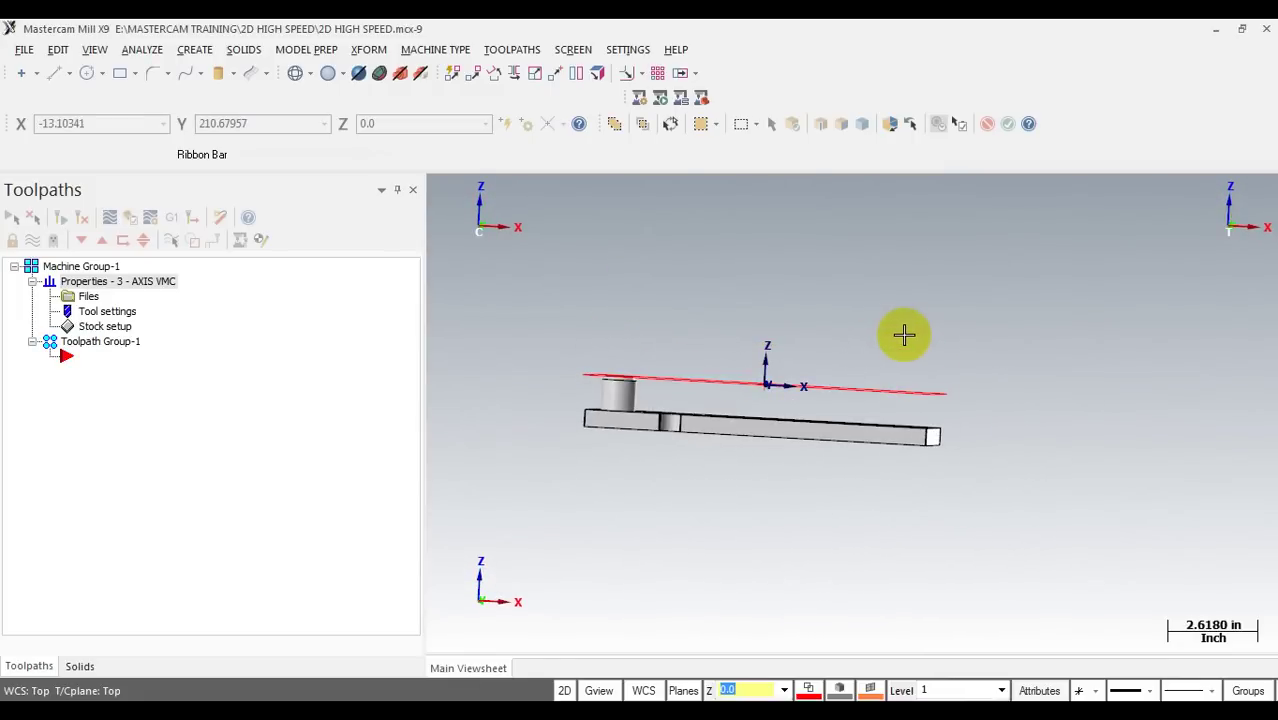
pyautogui.hotkey('alt', '1')
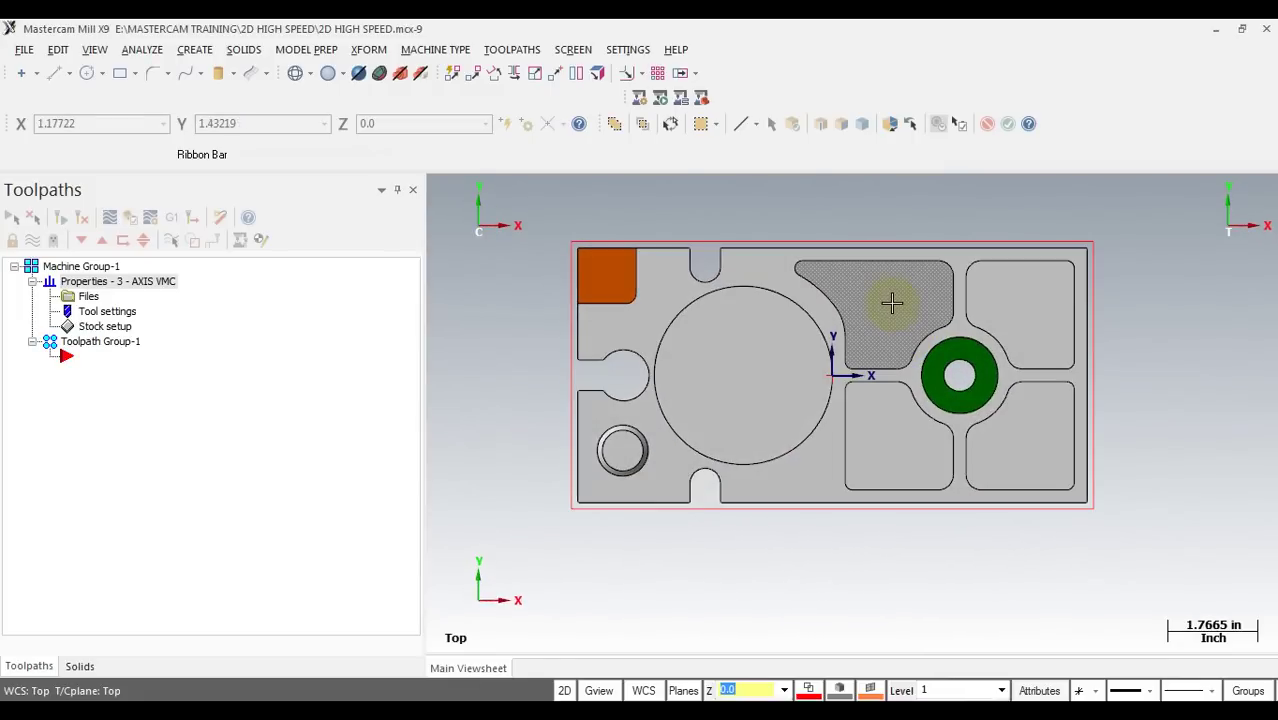
# Step: Define rectangular stock in the Stock Setup from two opposite corners of the bounding box around the plate
pyautogui.scroll(-1, 892, 302)
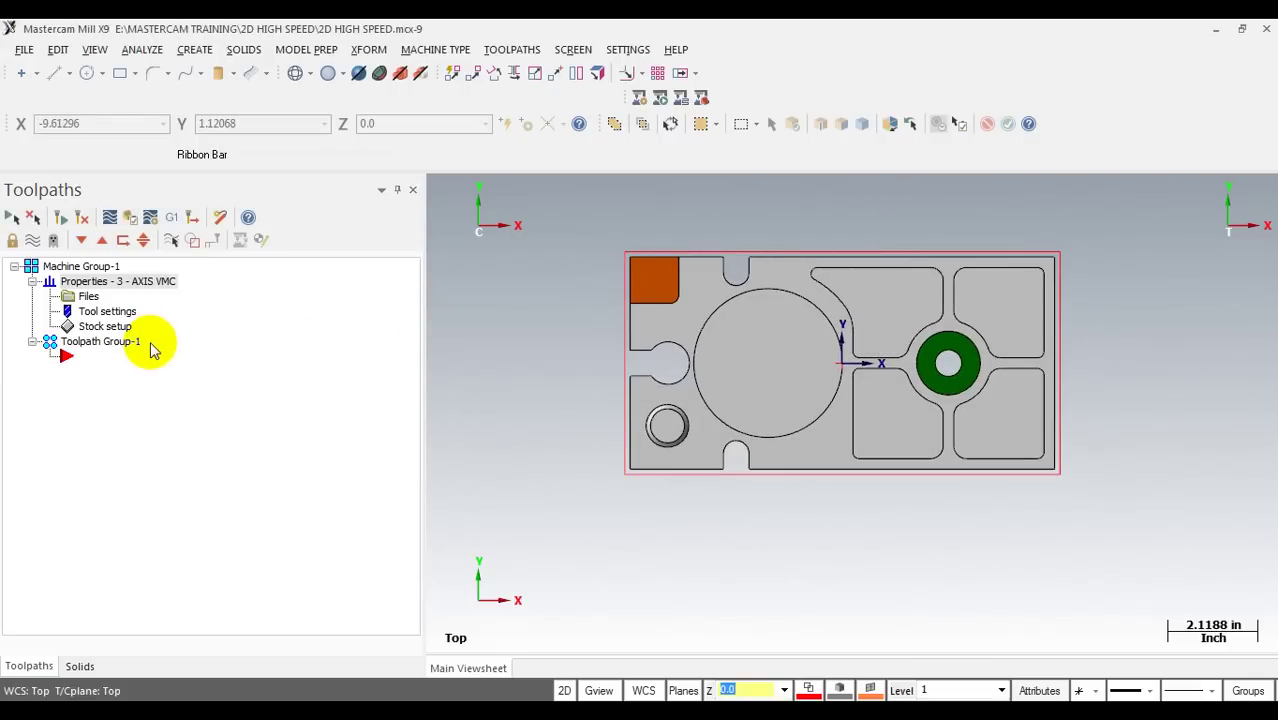
pyautogui.click(105, 326)
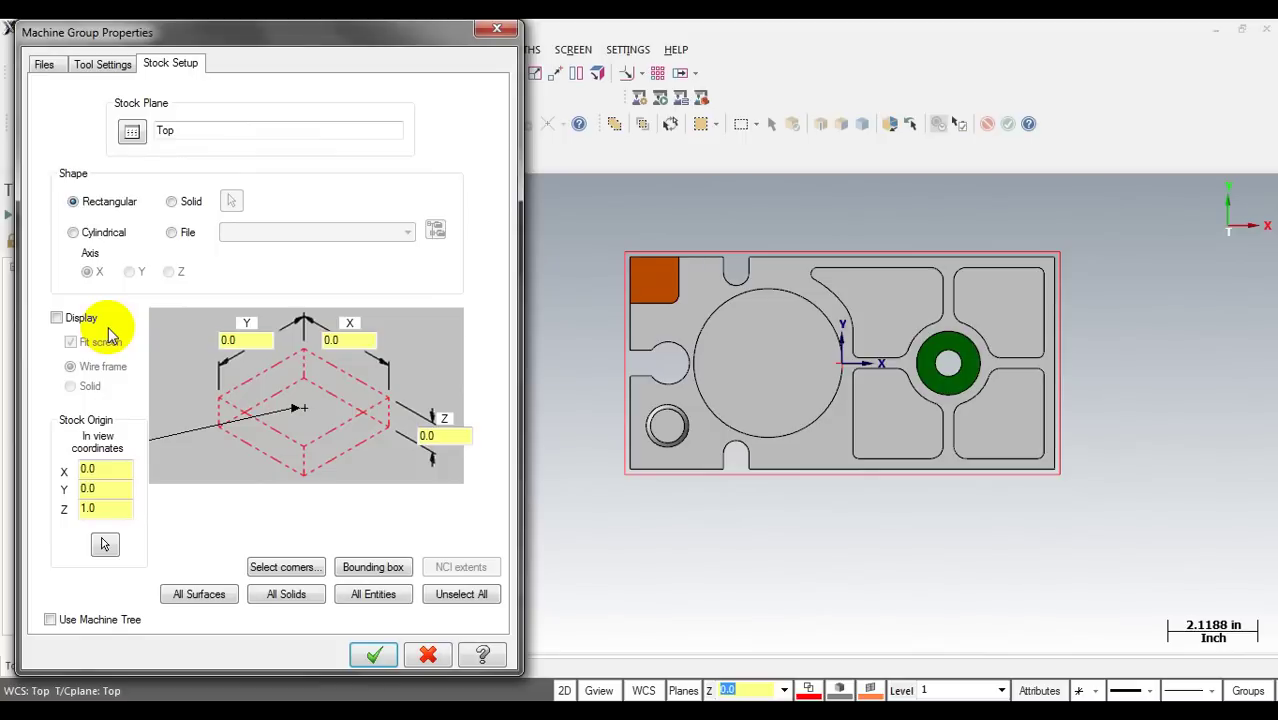
pyautogui.click(285, 567)
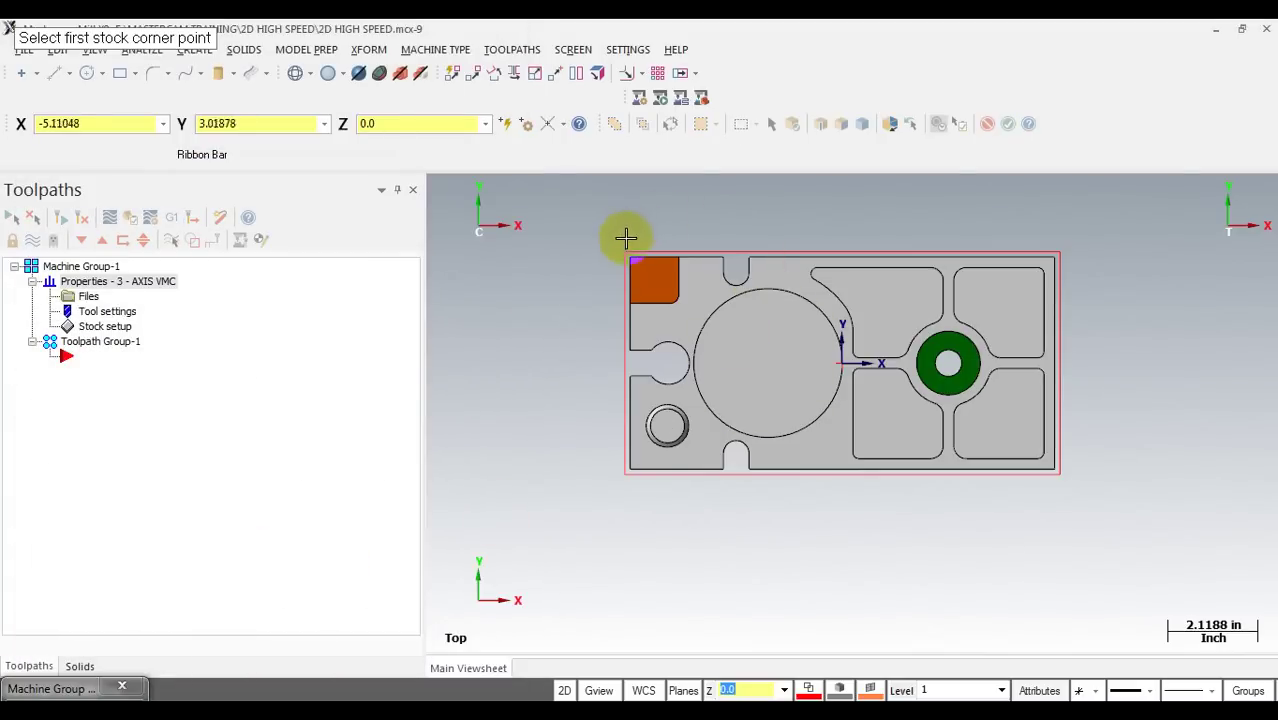
pyautogui.click(626, 247)
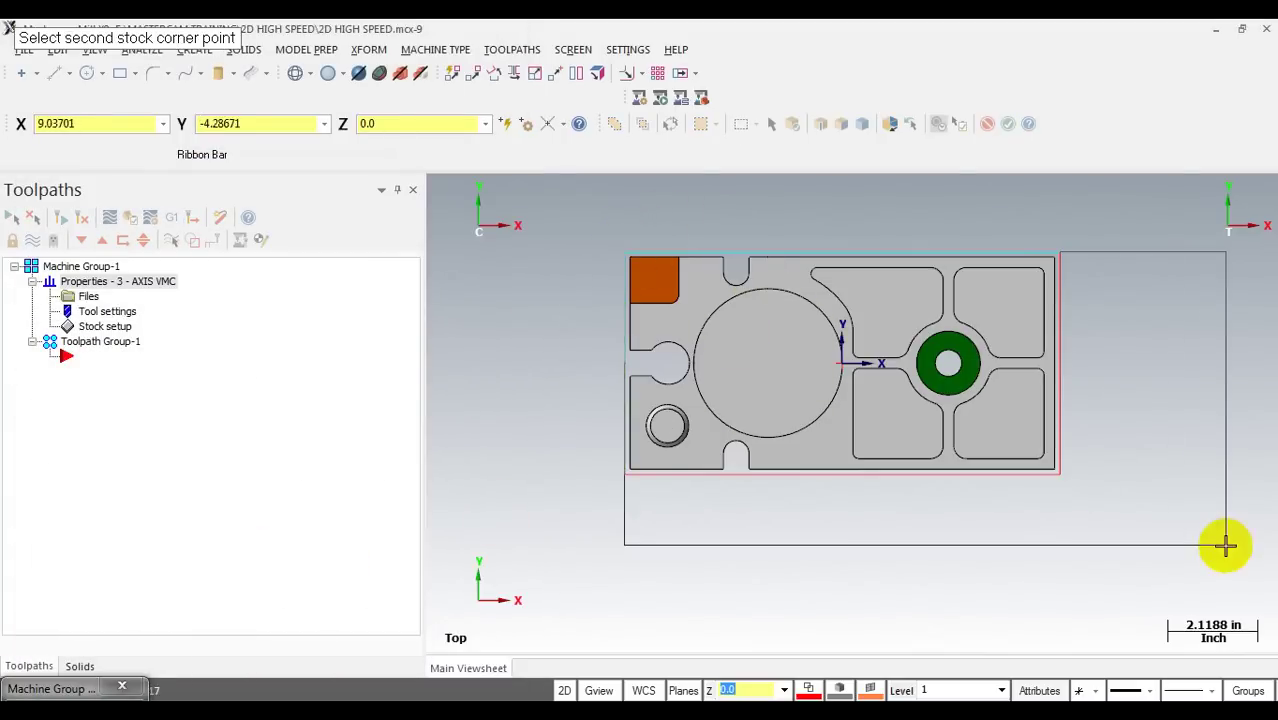
pyautogui.click(1060, 476)
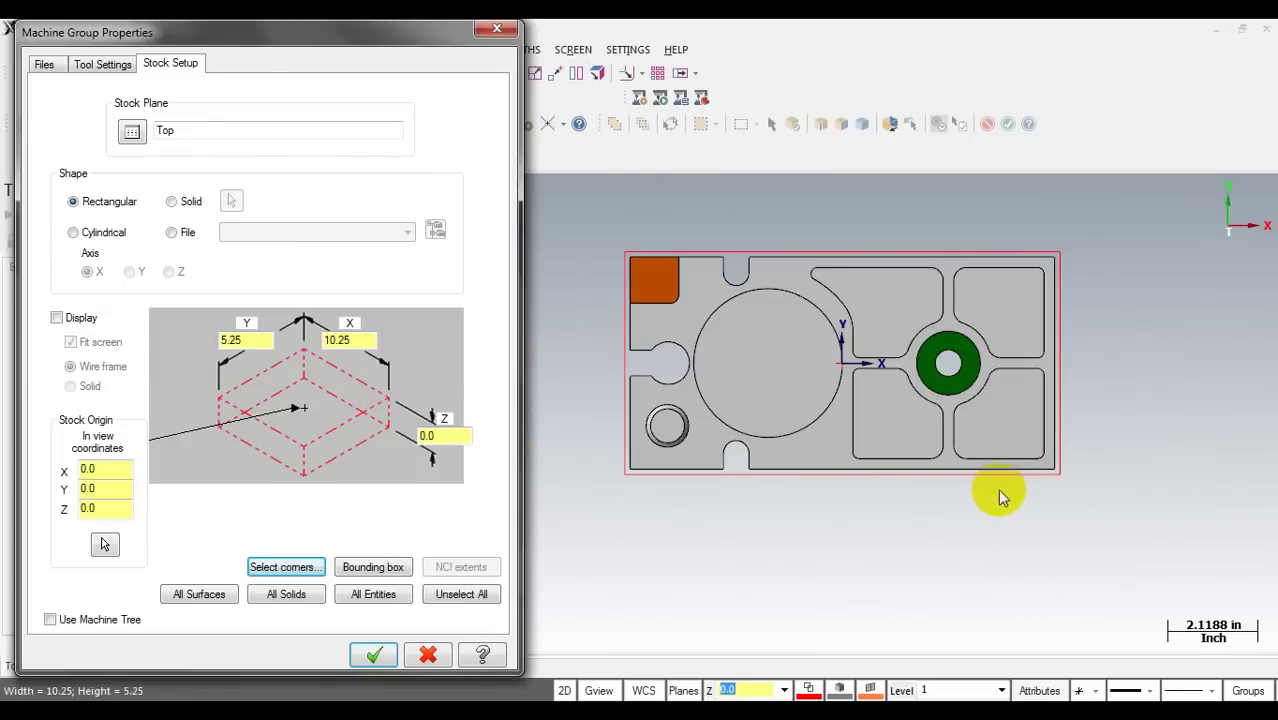
# Step: Set the stock thickness to Z 1.5 and accept the stock setup
pyautogui.doubleClick(352, 341)
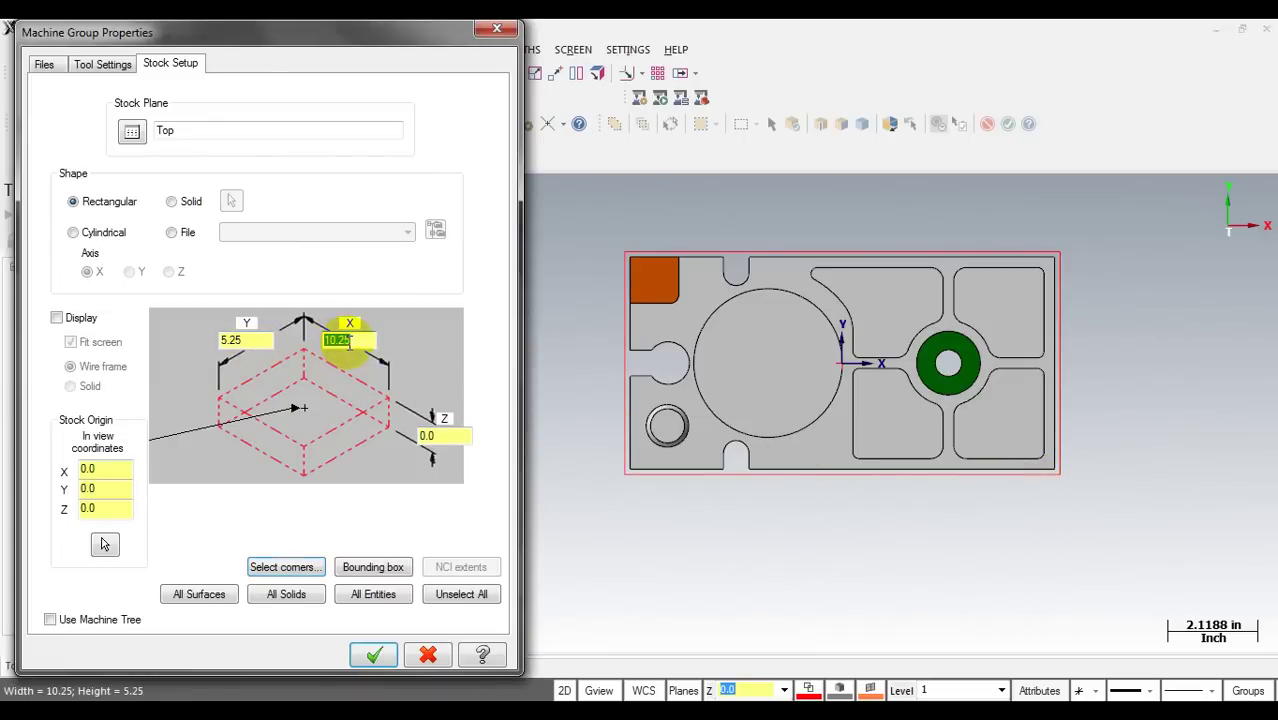
pyautogui.click(353, 341)
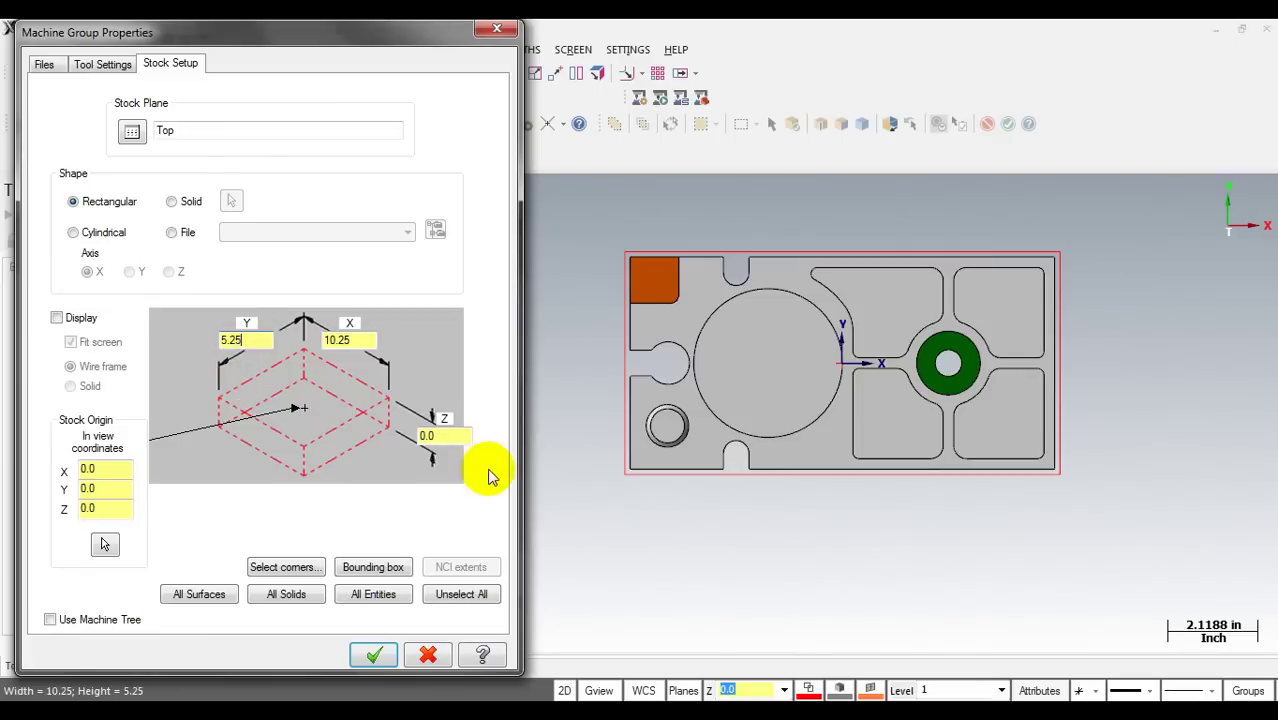
pyautogui.click(443, 442)
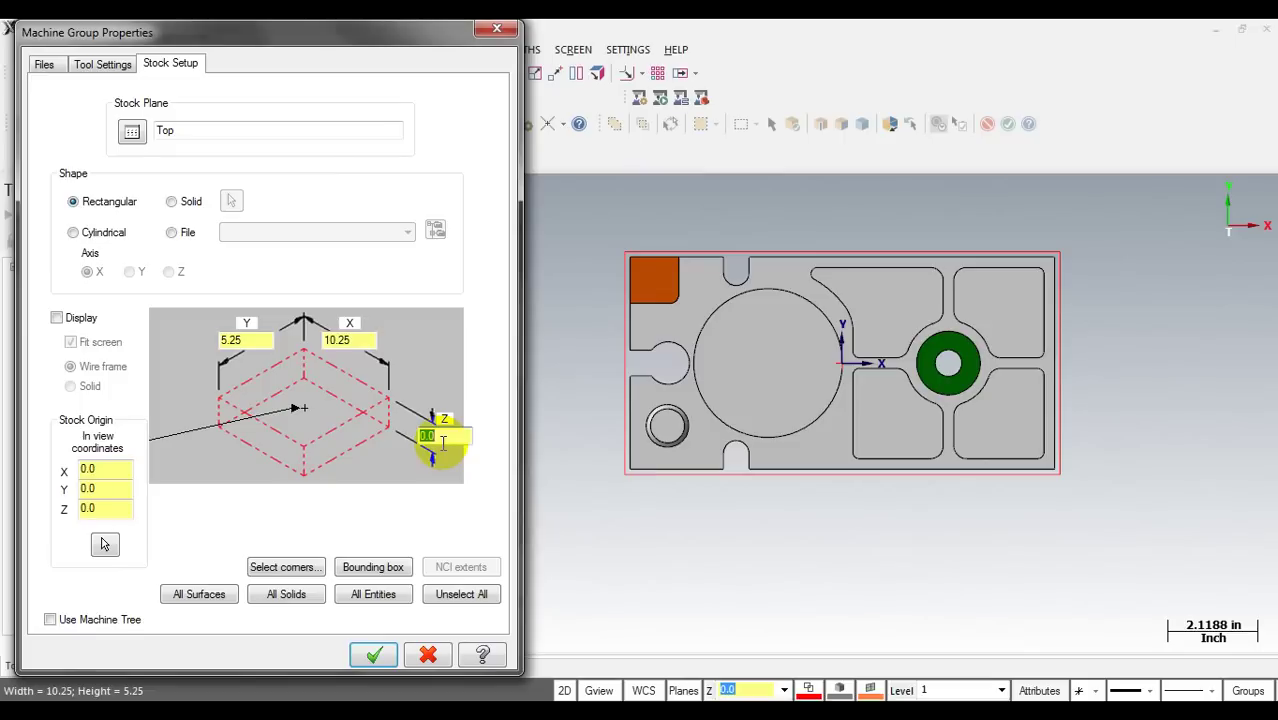
pyautogui.write('1.5')
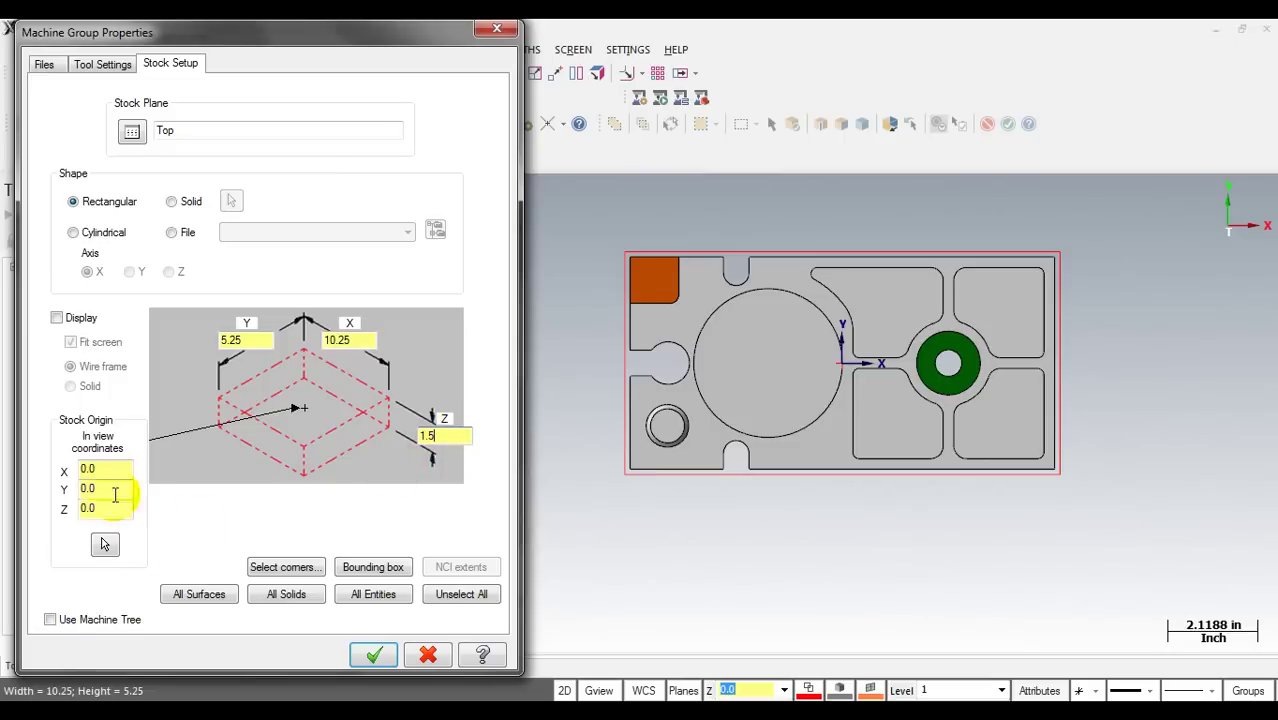
pyautogui.click(88, 510)
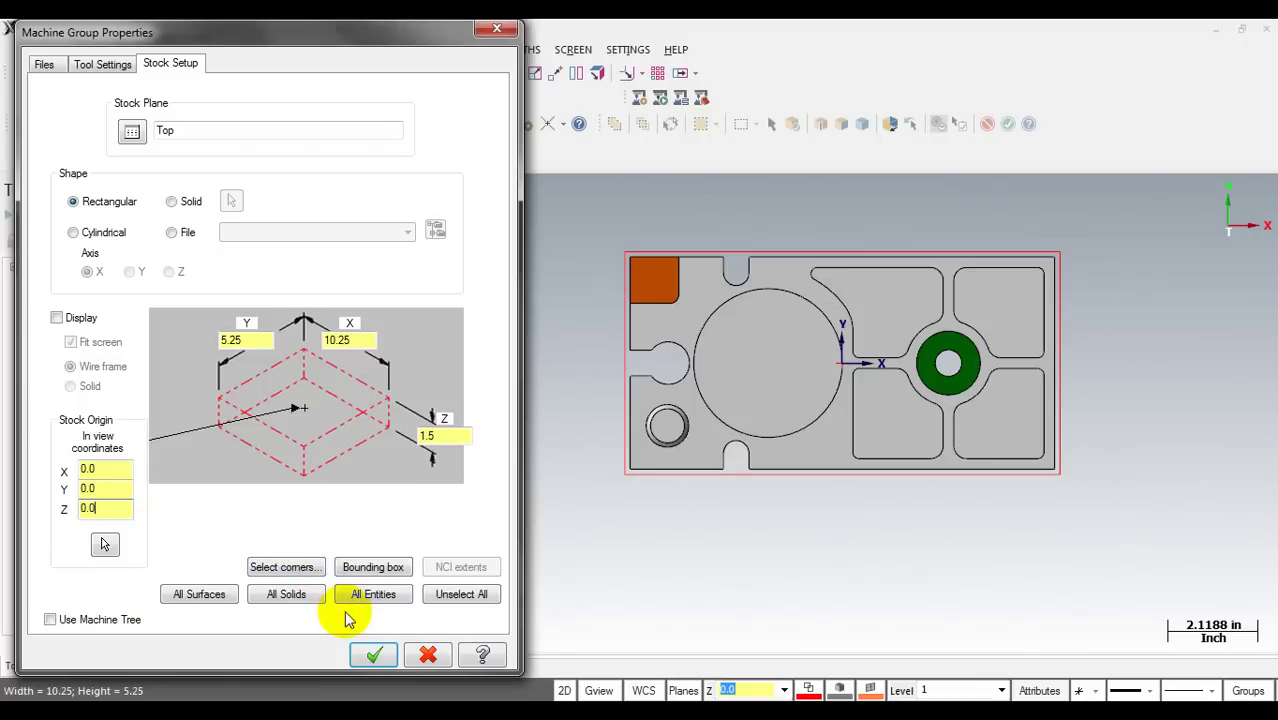
pyautogui.click(377, 656)
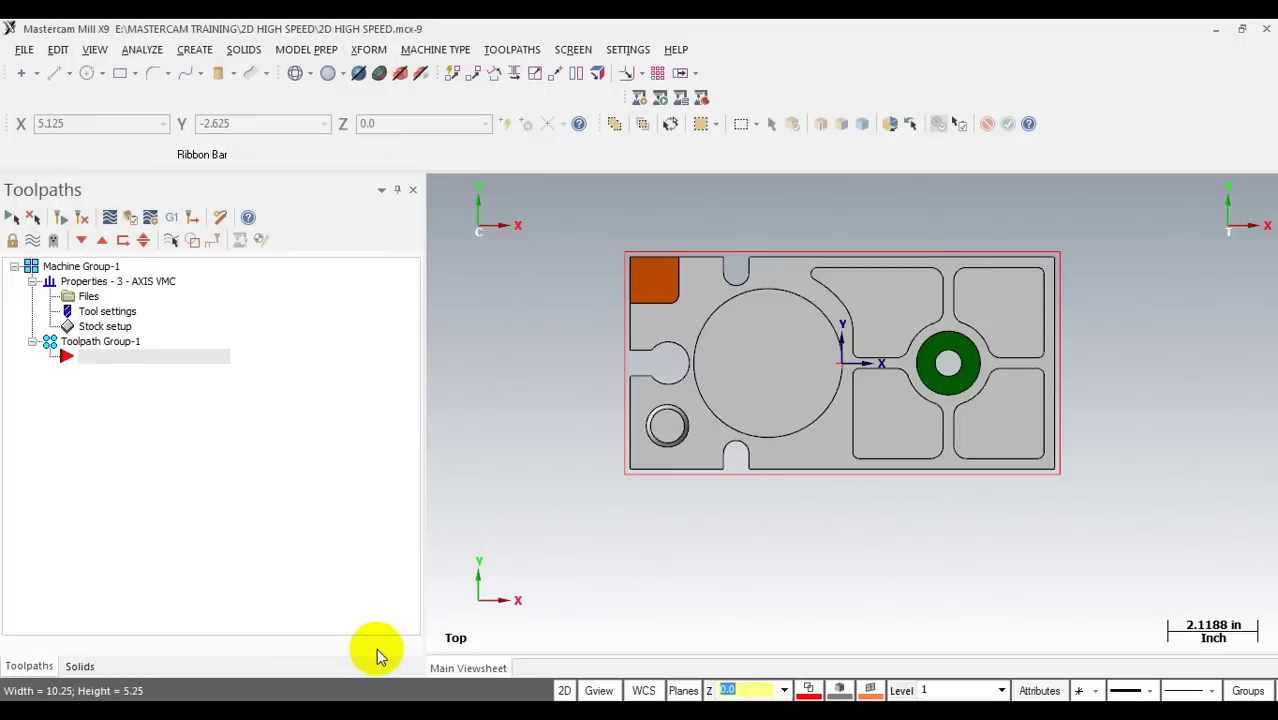
# Step: Turn on the stock display and inspect the stock outline around the plate from an angled view
pyautogui.moveTo(721, 425); pyautogui.dragTo(732, 400, button='middle')
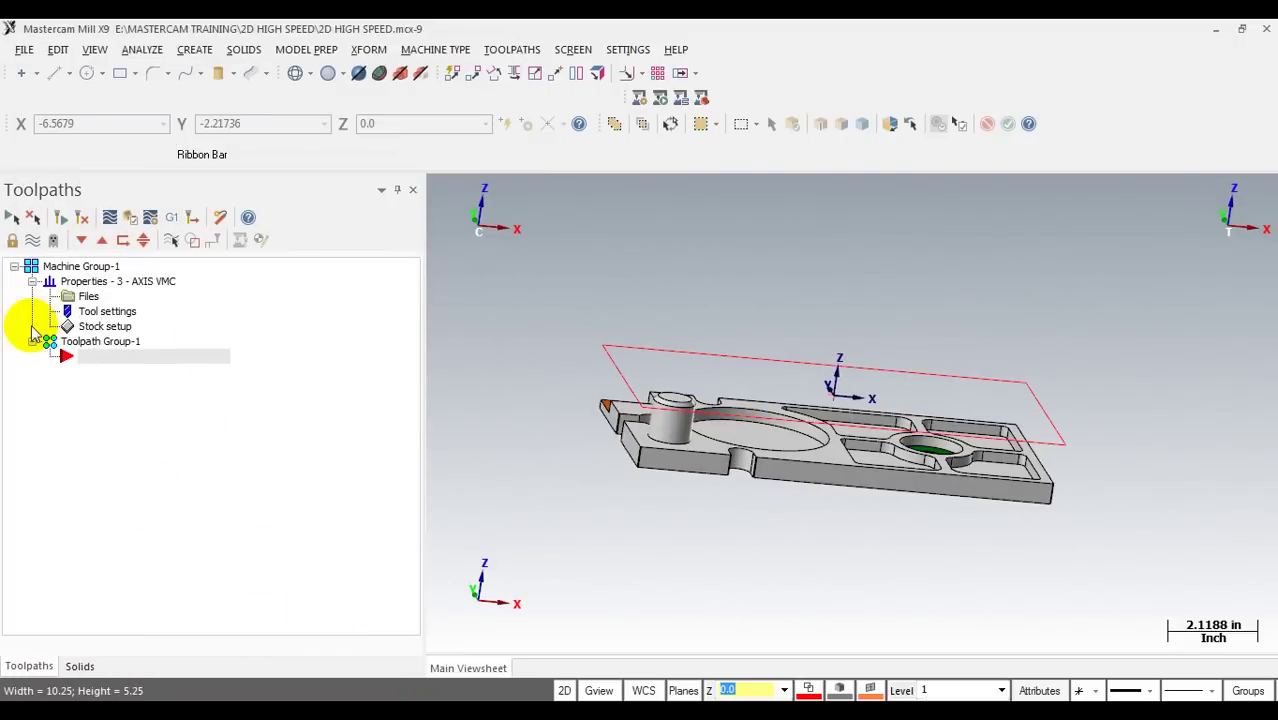
pyautogui.click(82, 322)
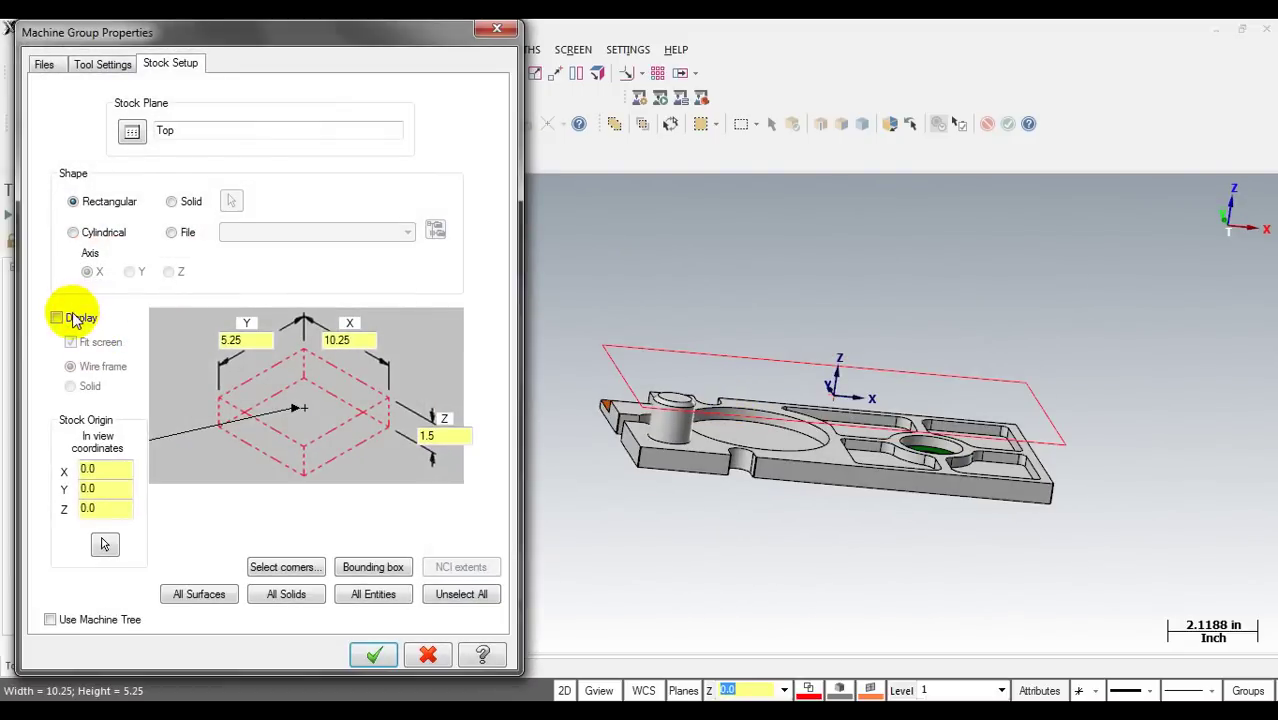
pyautogui.click(57, 317)
pyautogui.click(384, 664)
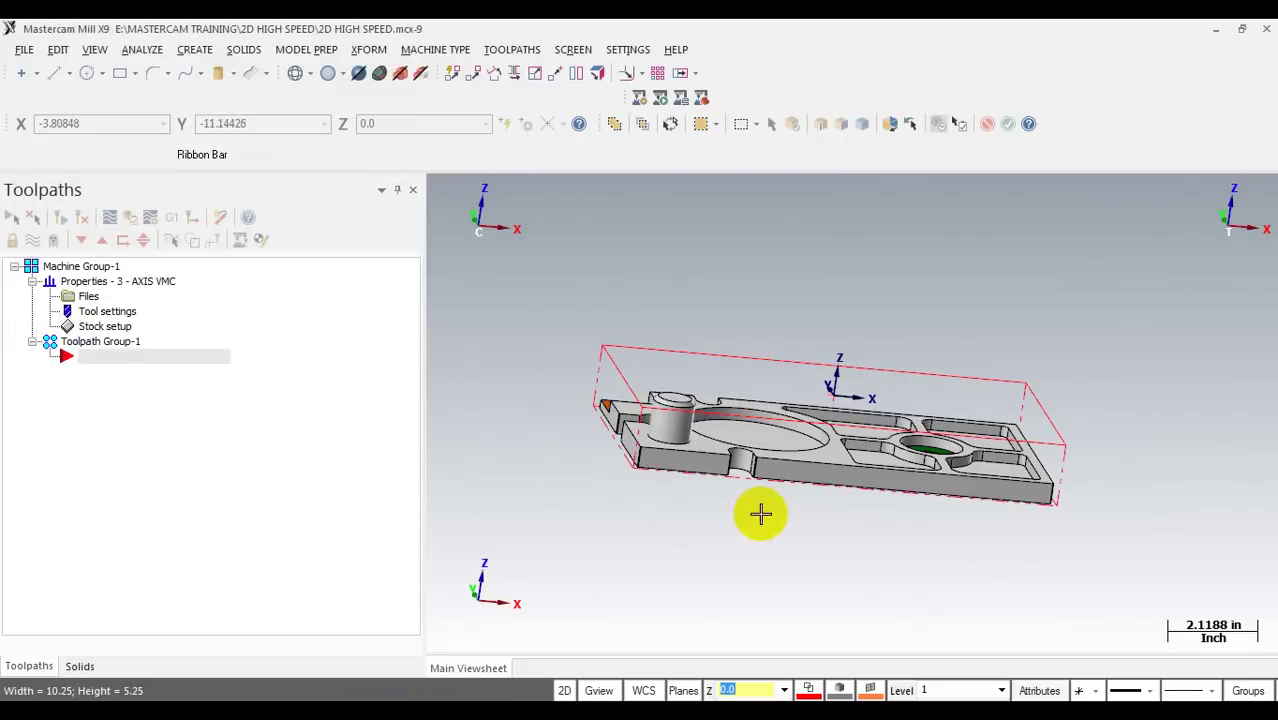
pyautogui.moveTo(762, 513); pyautogui.dragTo(720, 480, button='middle')
# Step: Turn off the stock display and return the plate to the Top view
pyautogui.click(104, 327)
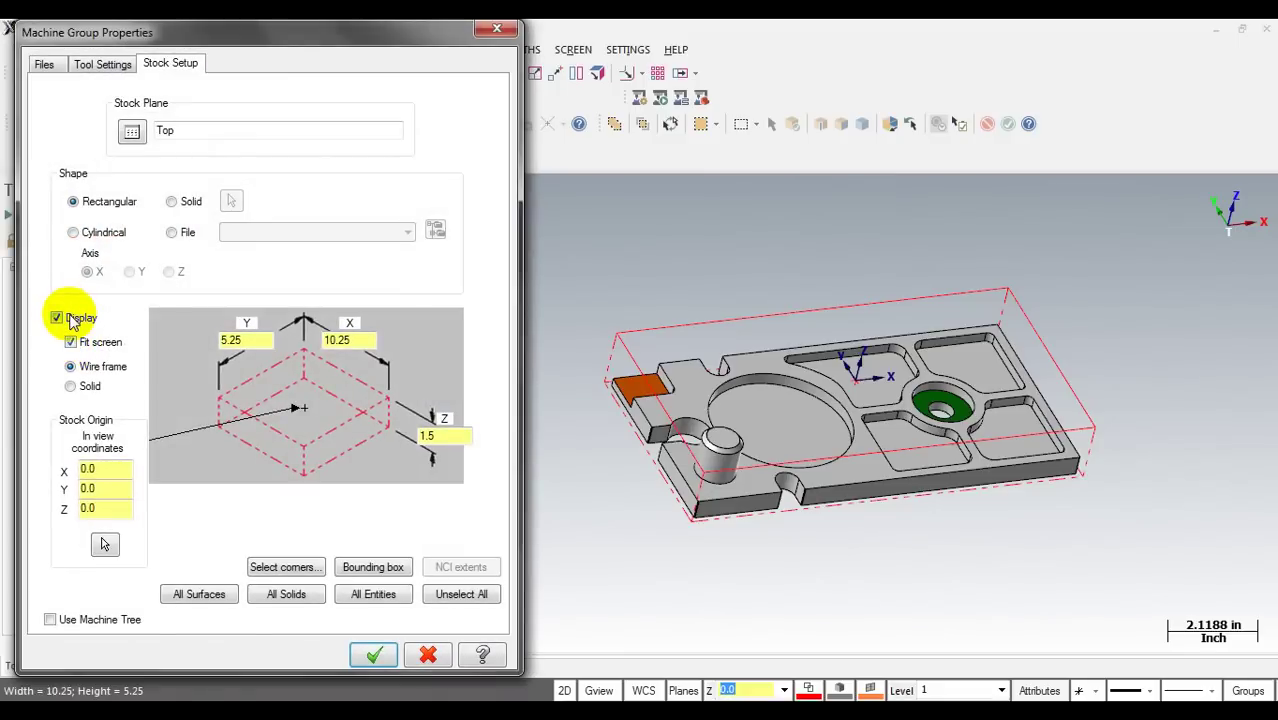
pyautogui.click(373, 655)
pyautogui.moveTo(895, 456); pyautogui.dragTo(839, 426, button='middle')
pyautogui.hotkey('alt', '1')
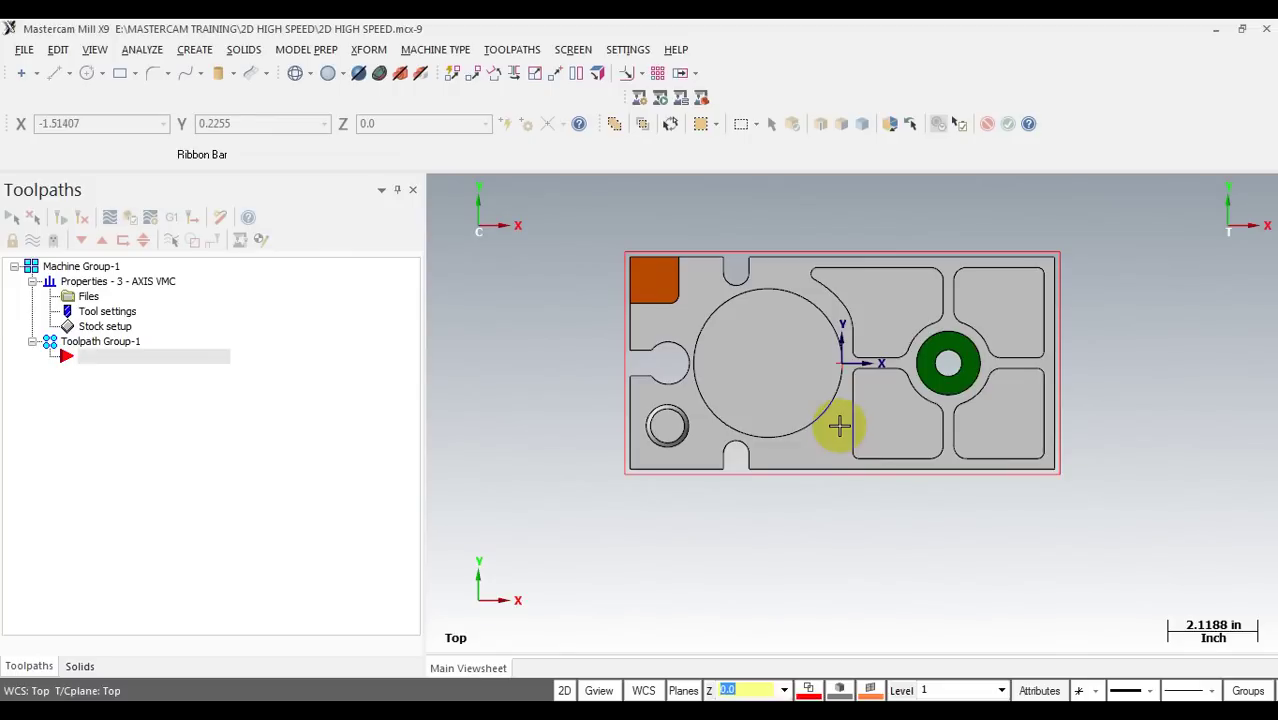
# Step: Tilt the plate into a 3D view and review the available 2D High Speed toolpath types
pyautogui.moveTo(839, 426); pyautogui.dragTo(819, 354, button='middle')
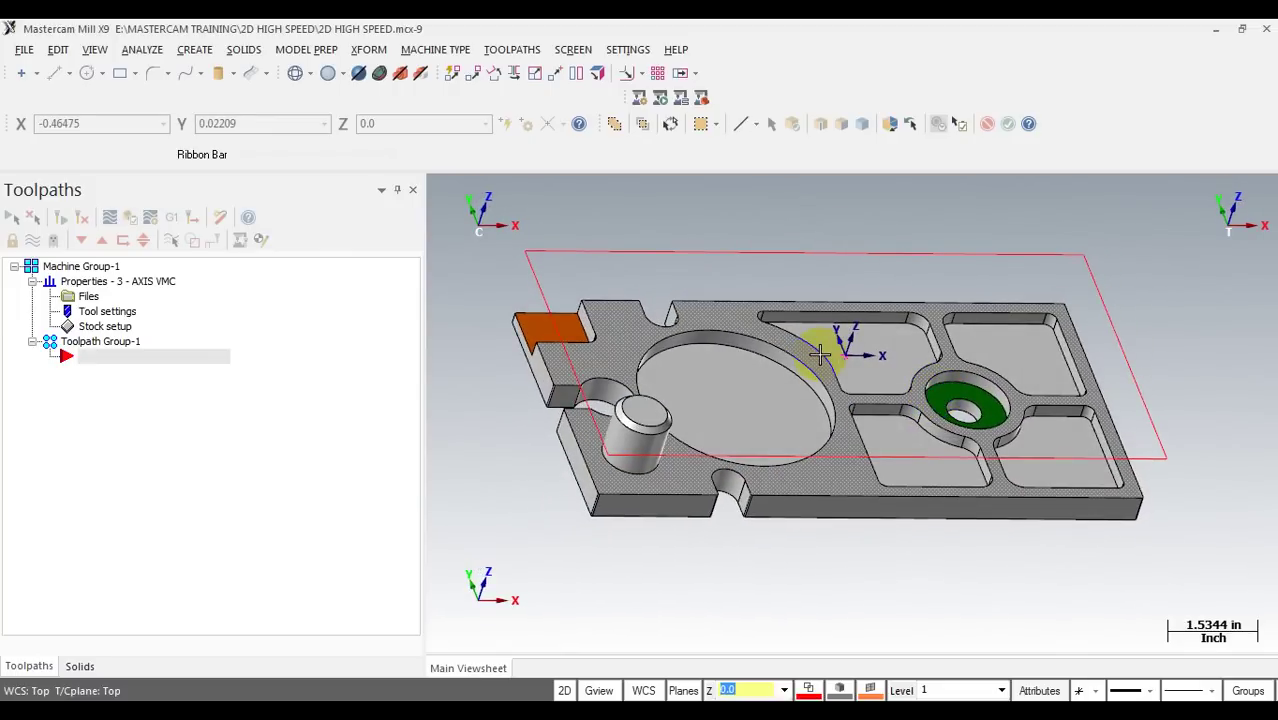
pyautogui.moveTo(819, 354); pyautogui.dragTo(820, 352, button='middle')
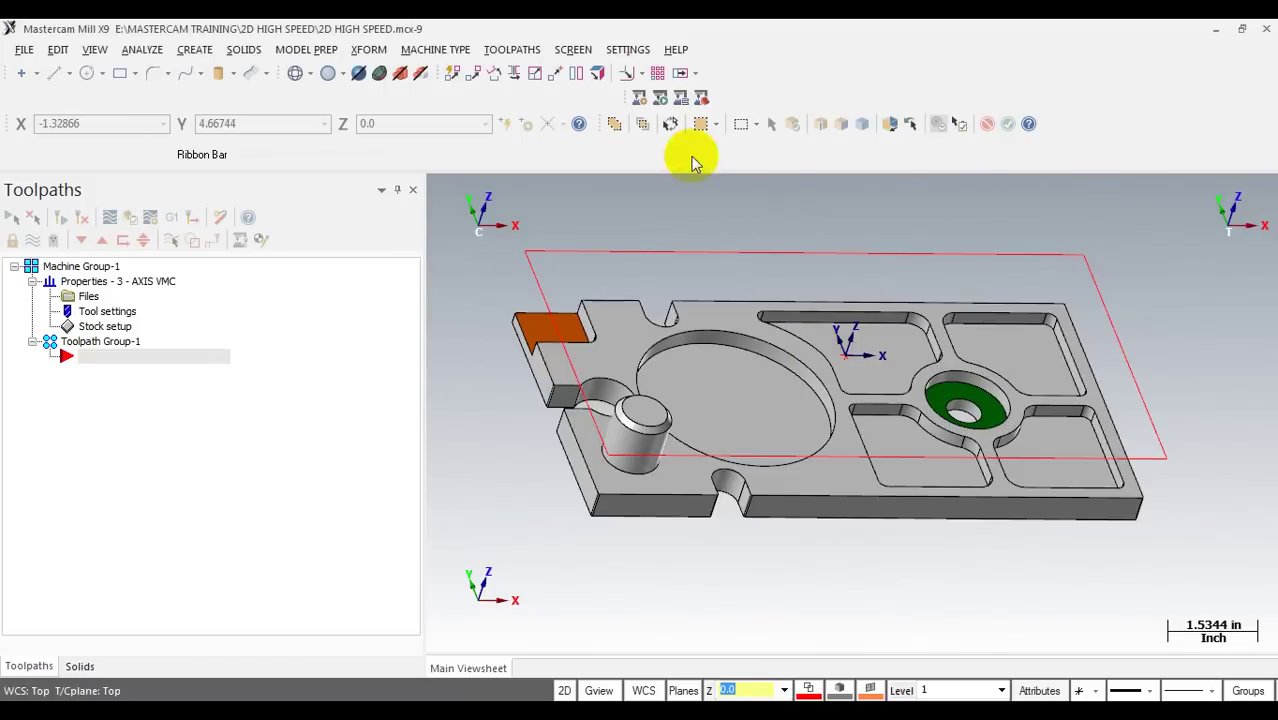
pyautogui.click(514, 52)
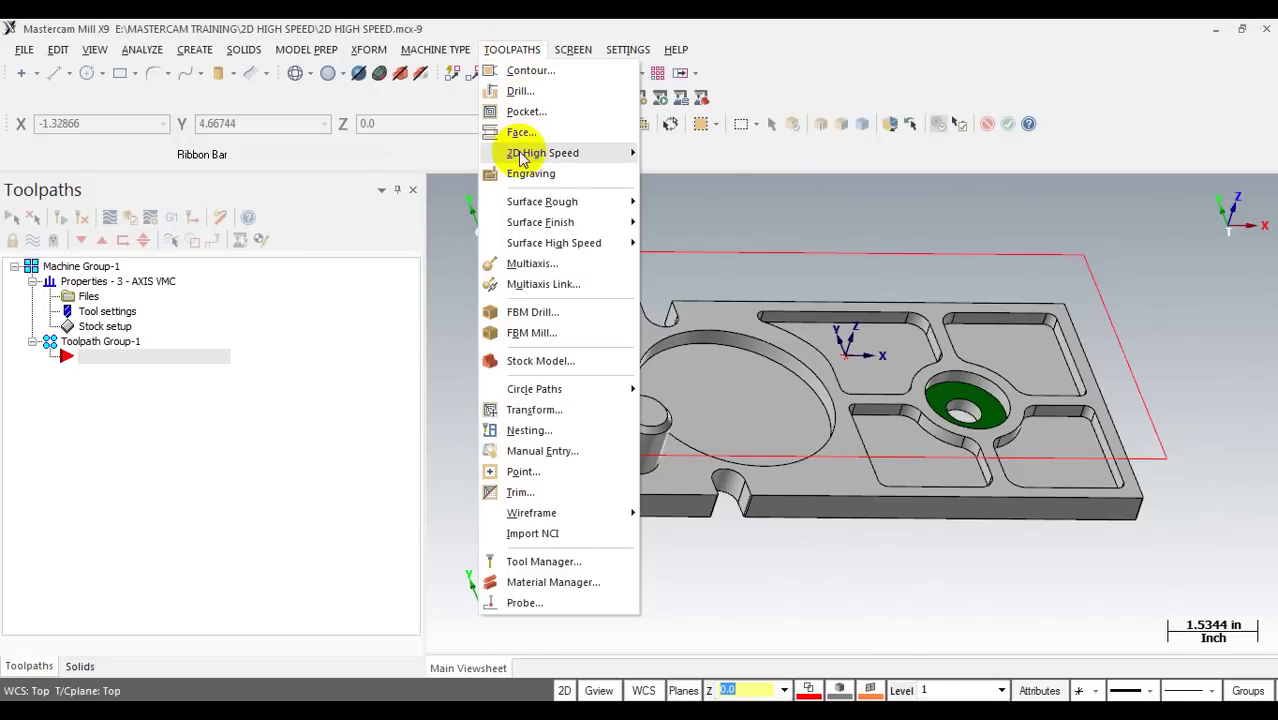
pyautogui.moveTo(525, 152)
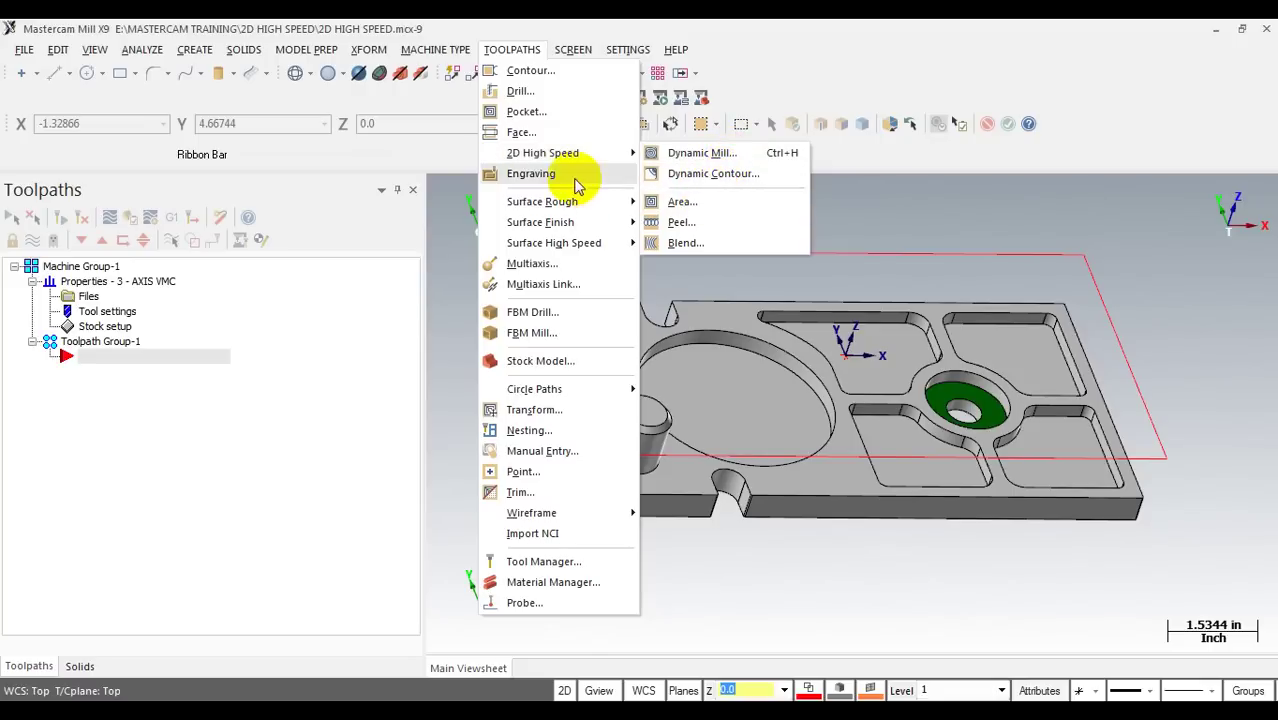
pyautogui.moveTo(571, 160)
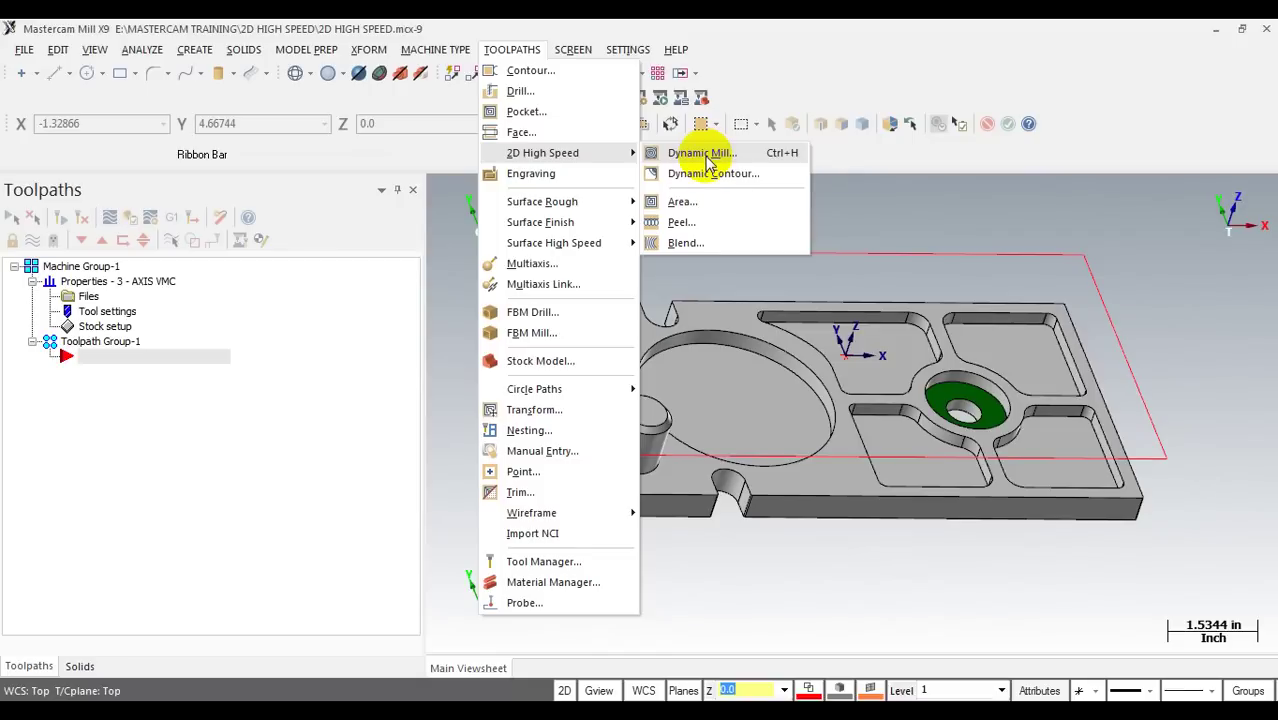
# Step: Examine the plate's pockets, edge slots, cylindrical boss, large round recess and green stepped hole from several angles
pyautogui.moveTo(813, 591); pyautogui.dragTo(760, 310, button='middle')
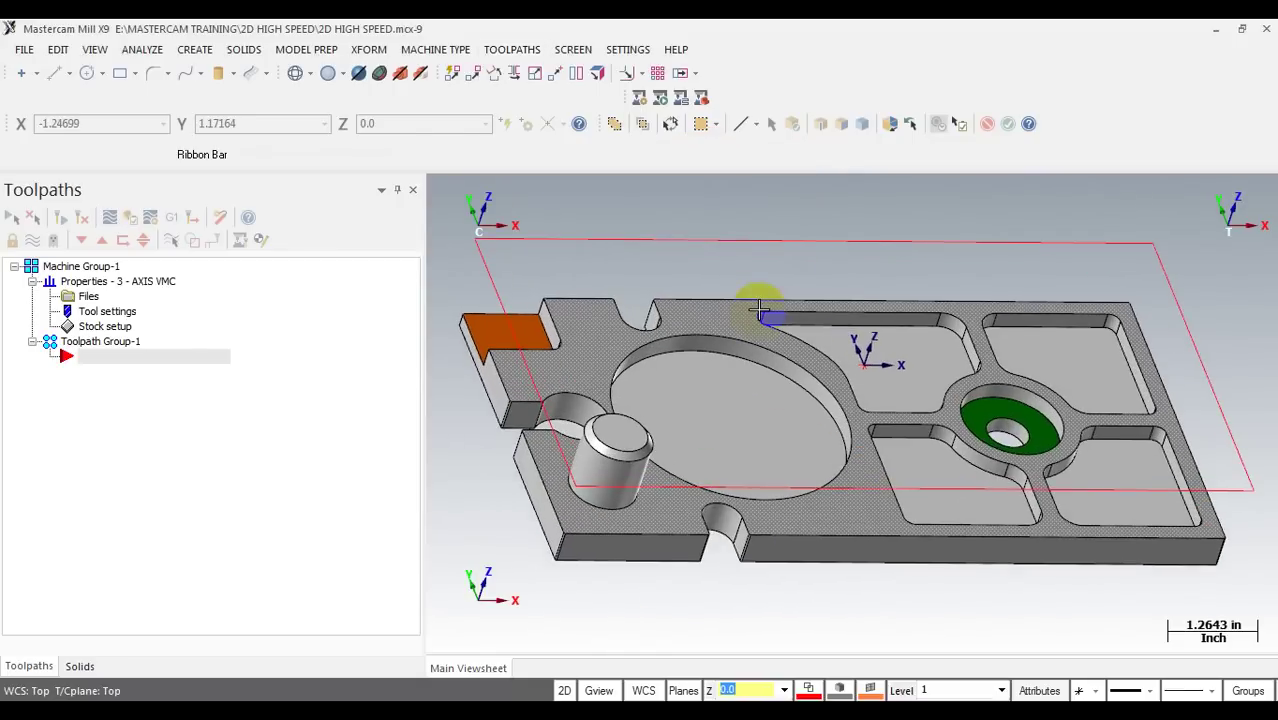
pyautogui.scroll(-2, 760, 310)
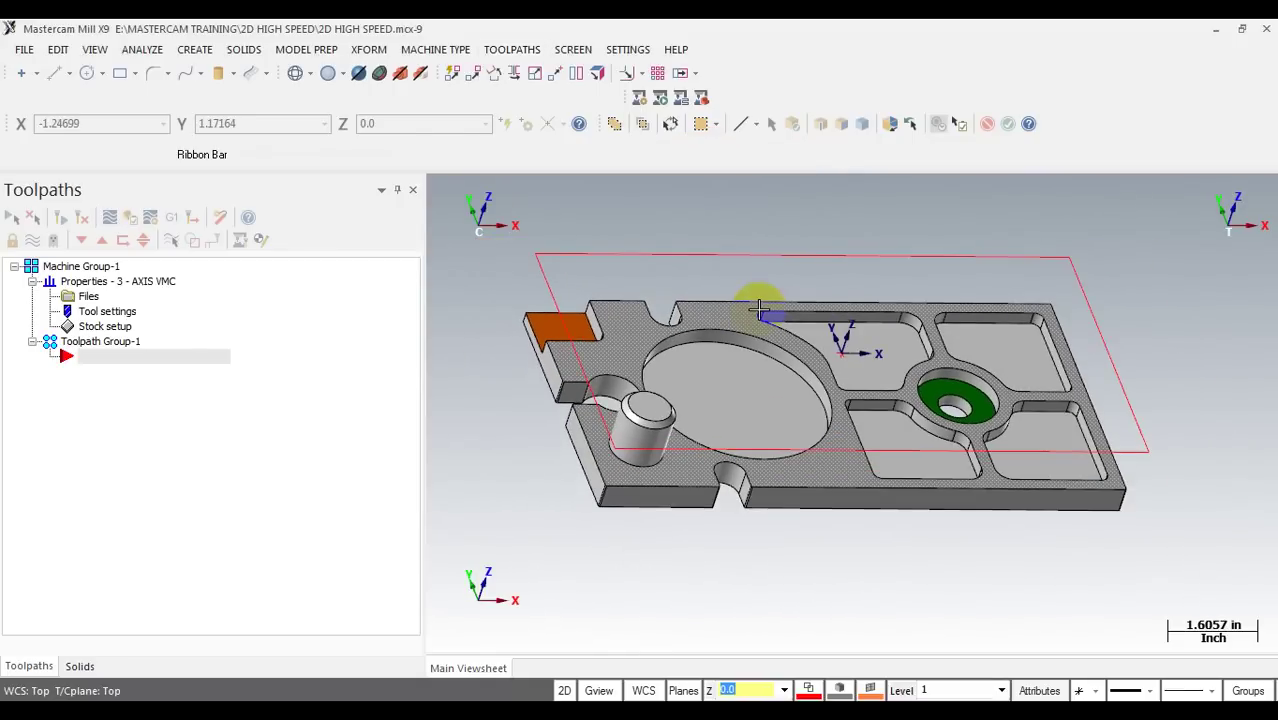
pyautogui.moveTo(758, 310)
pyautogui.mouseDown(button='middle')
pyautogui.moveTo(785, 277)
pyautogui.moveTo(773, 284)
pyautogui.mouseUp(button='middle')
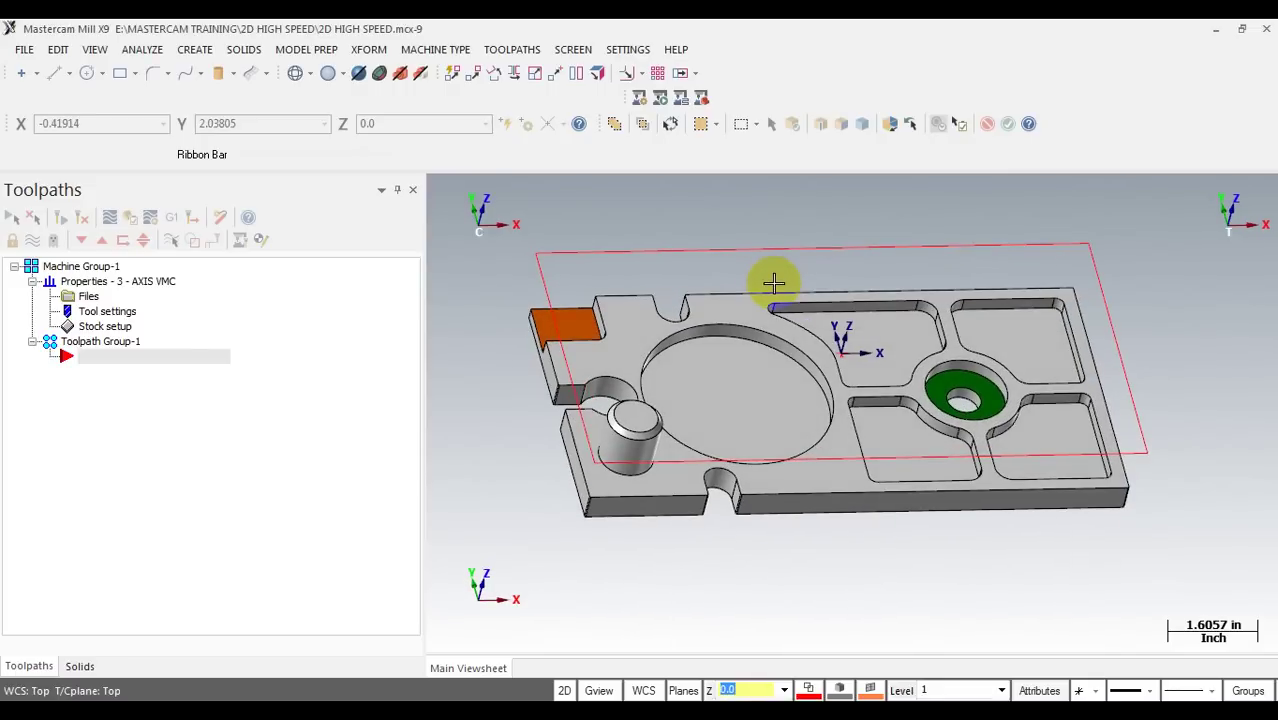
pyautogui.moveTo(773, 284); pyautogui.dragTo(799, 277, button='middle')
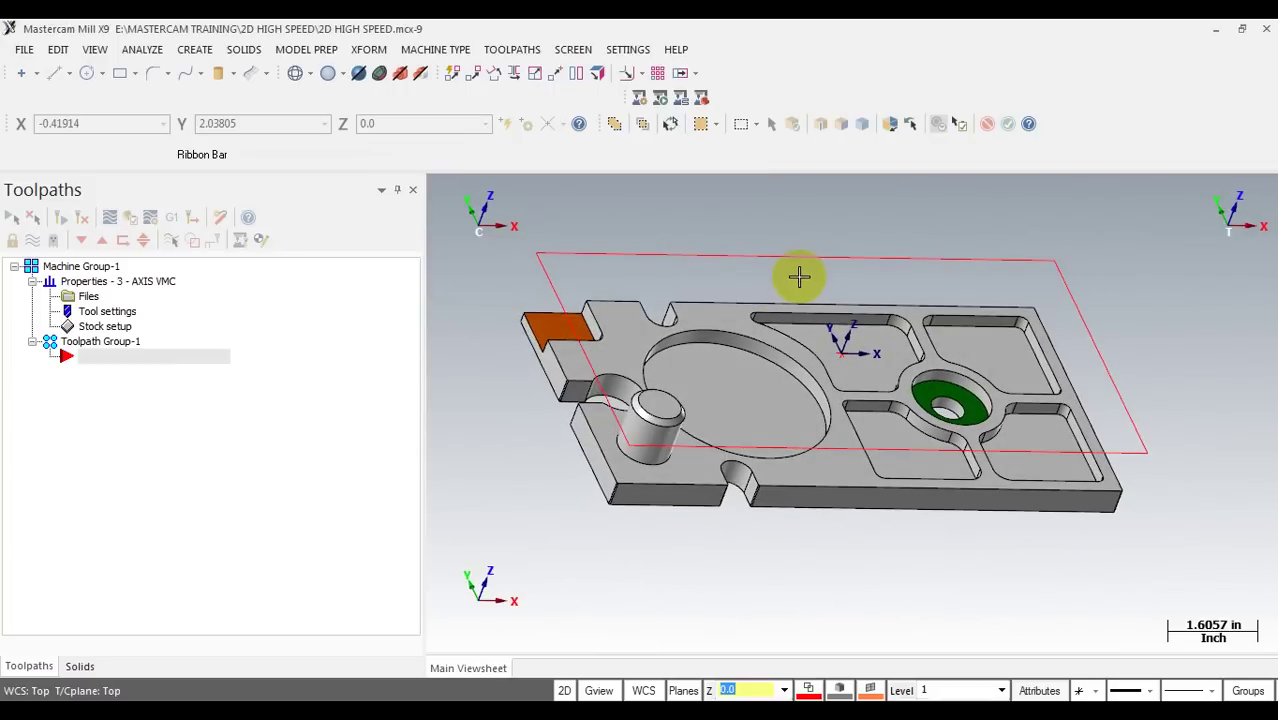
pyautogui.scroll(2, 799, 277)
pyautogui.scroll(-1, 805, 294)
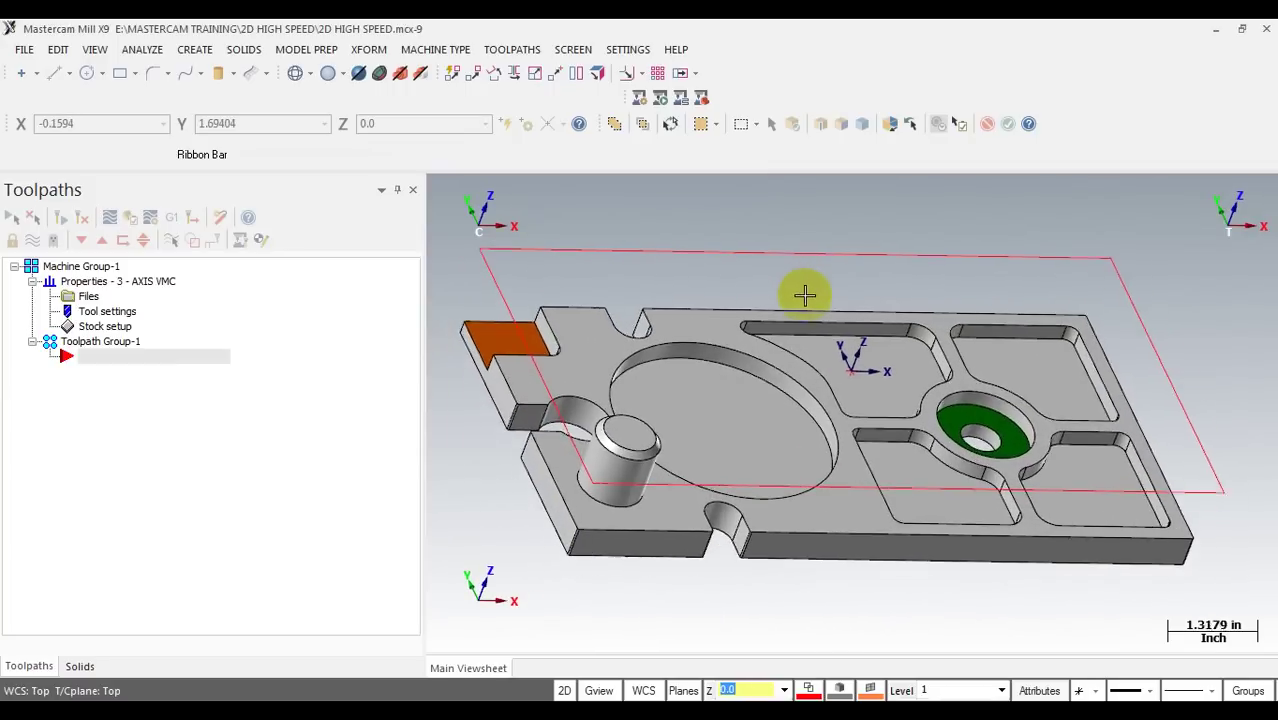
pyautogui.scroll(-1, 805, 294)
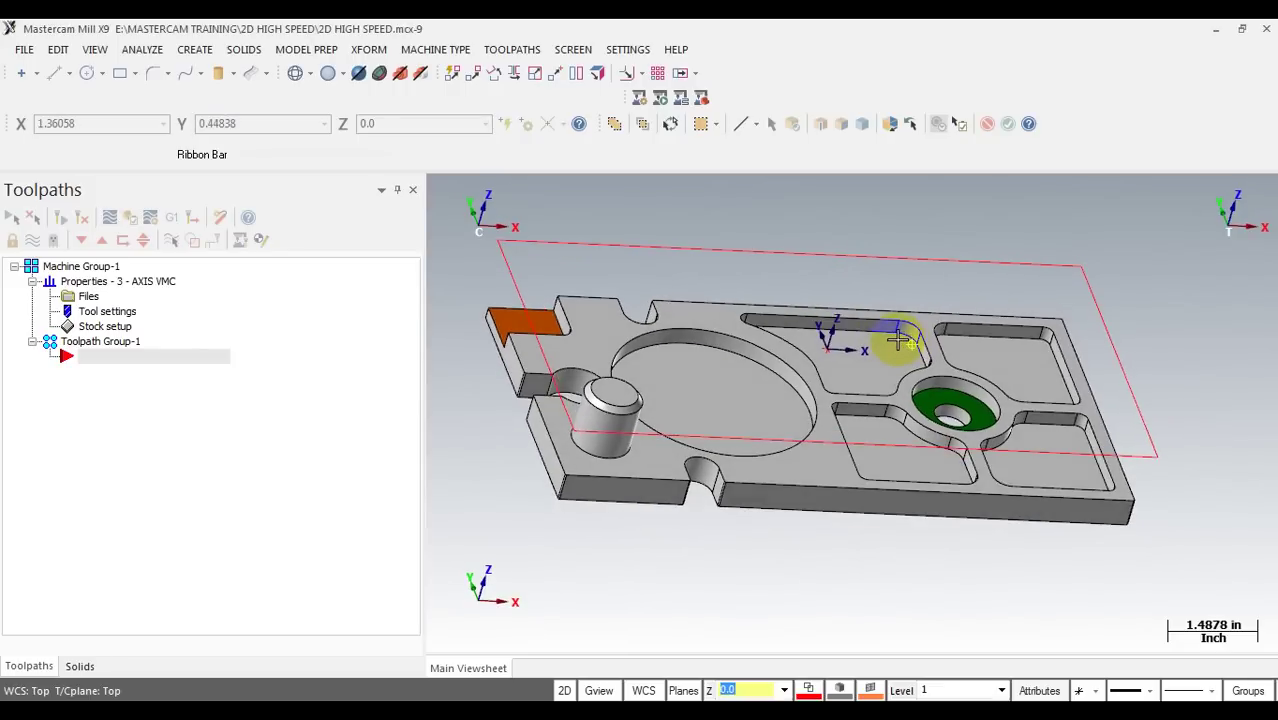
pyautogui.scroll(-2, 898, 340)
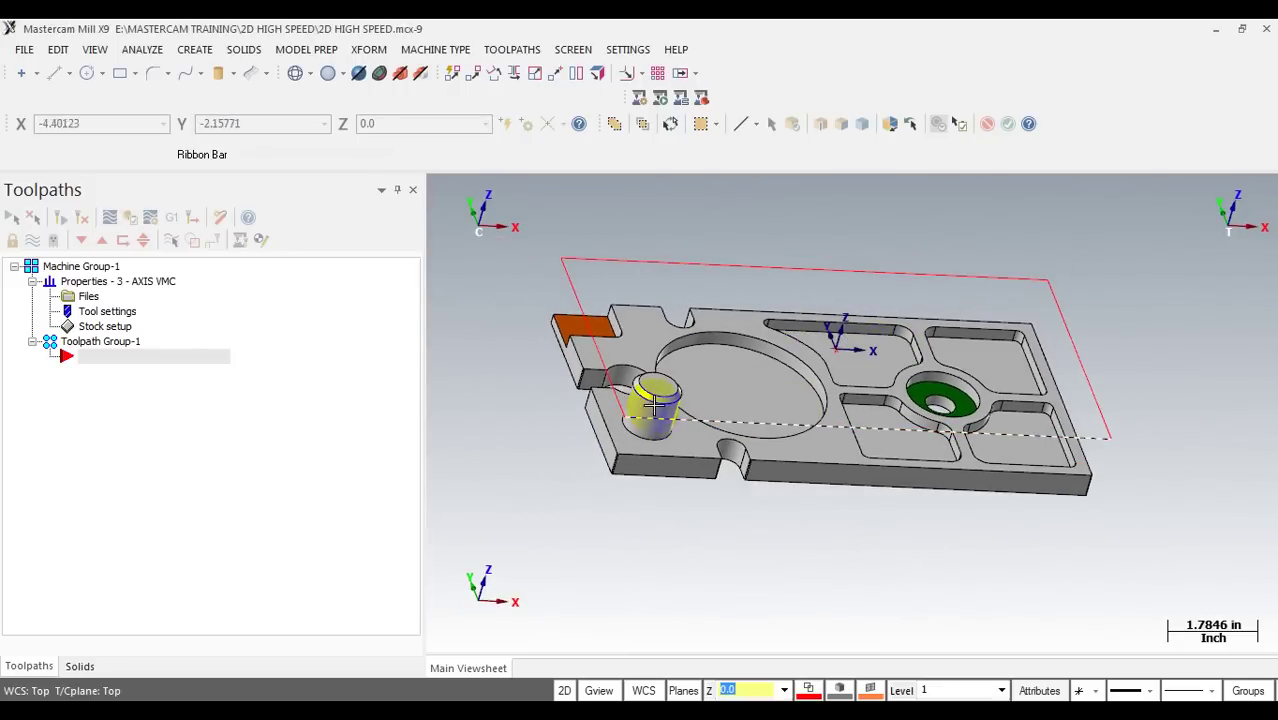
pyautogui.moveTo(655, 392); pyautogui.dragTo(642, 443, button='middle')
pyautogui.moveTo(707, 420); pyautogui.dragTo(678, 515, button='middle')
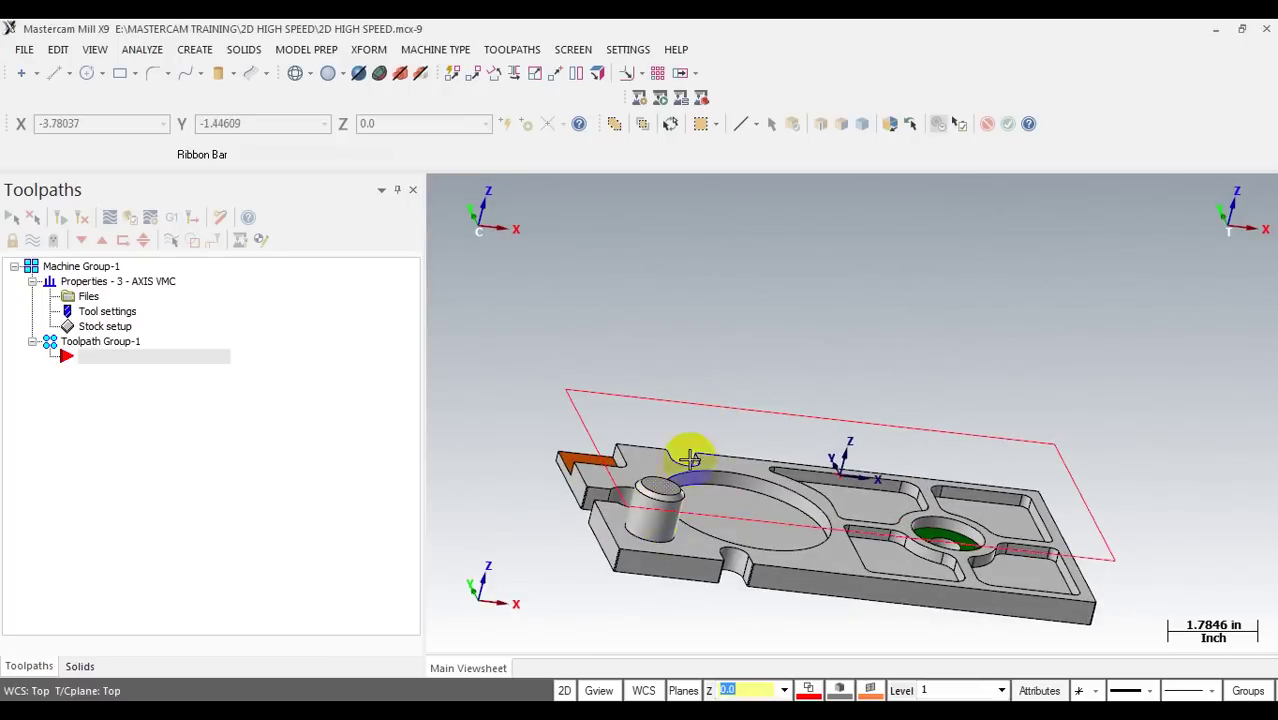
pyautogui.click(712, 406)
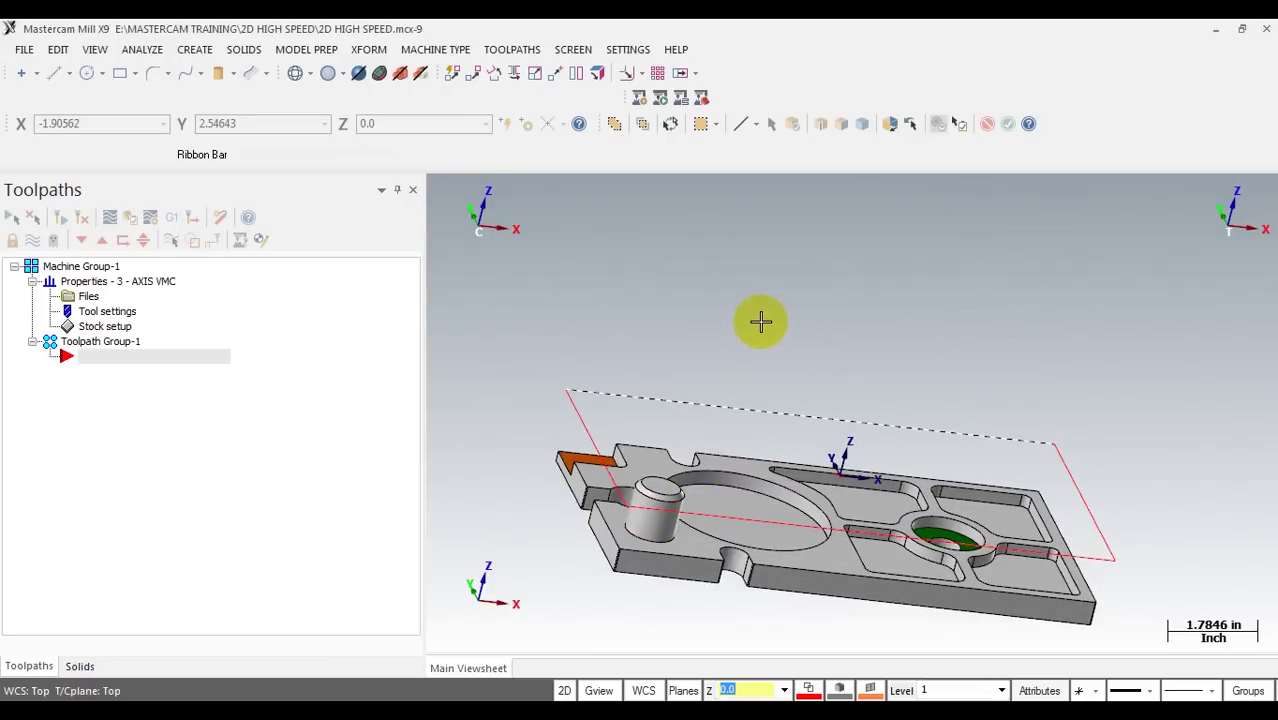
pyautogui.scroll(-2, 700, 340)
pyautogui.moveTo(730, 379); pyautogui.dragTo(730, 404, button='middle')
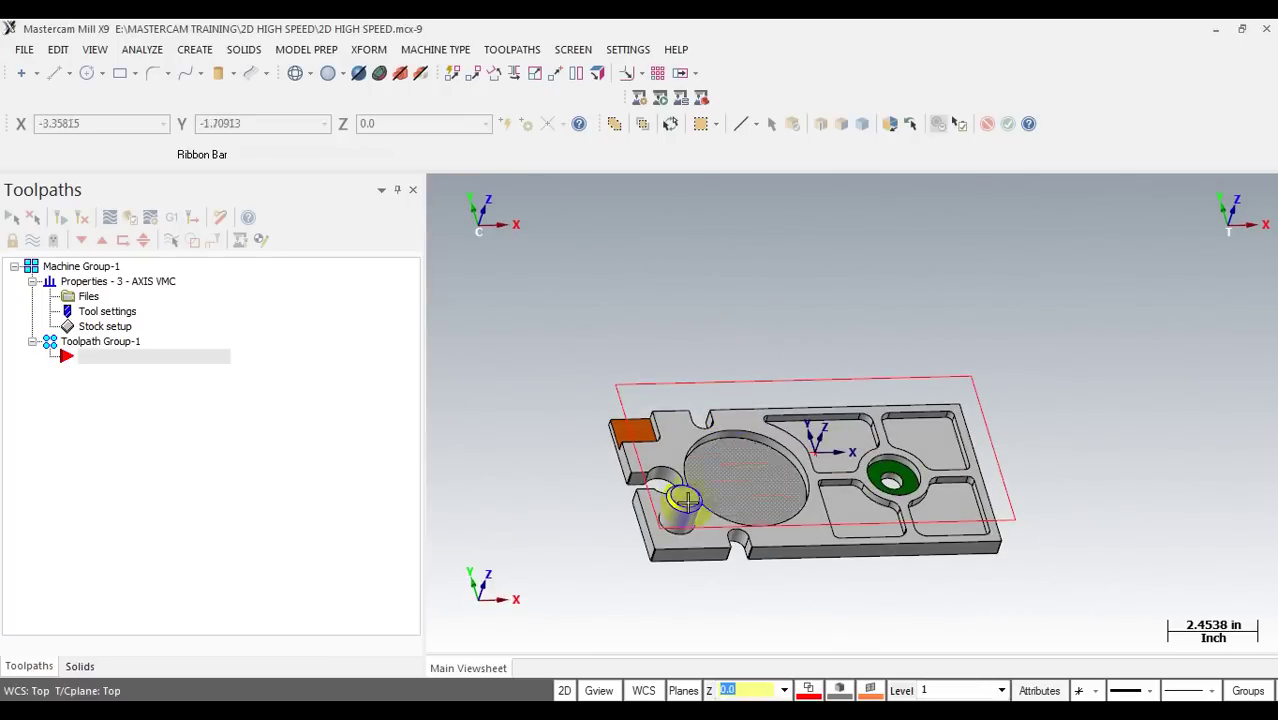
pyautogui.scroll(2, 686, 500)
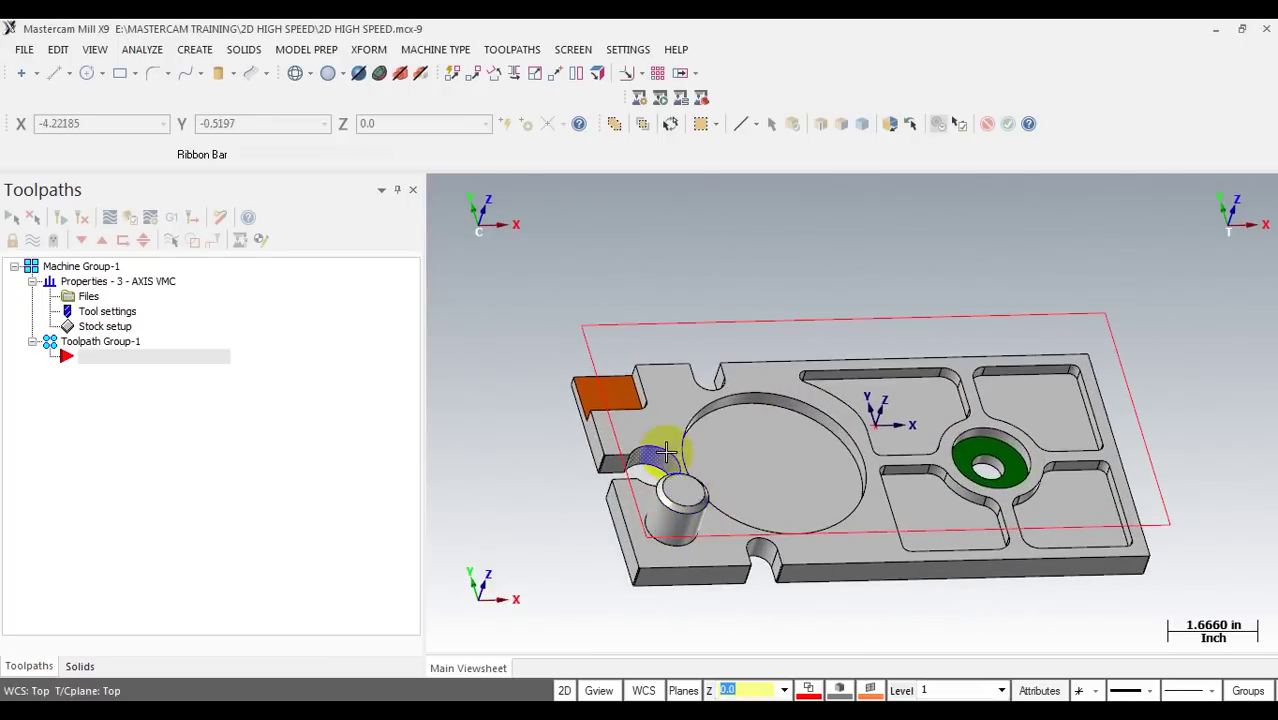
pyautogui.scroll(-2, 666, 453)
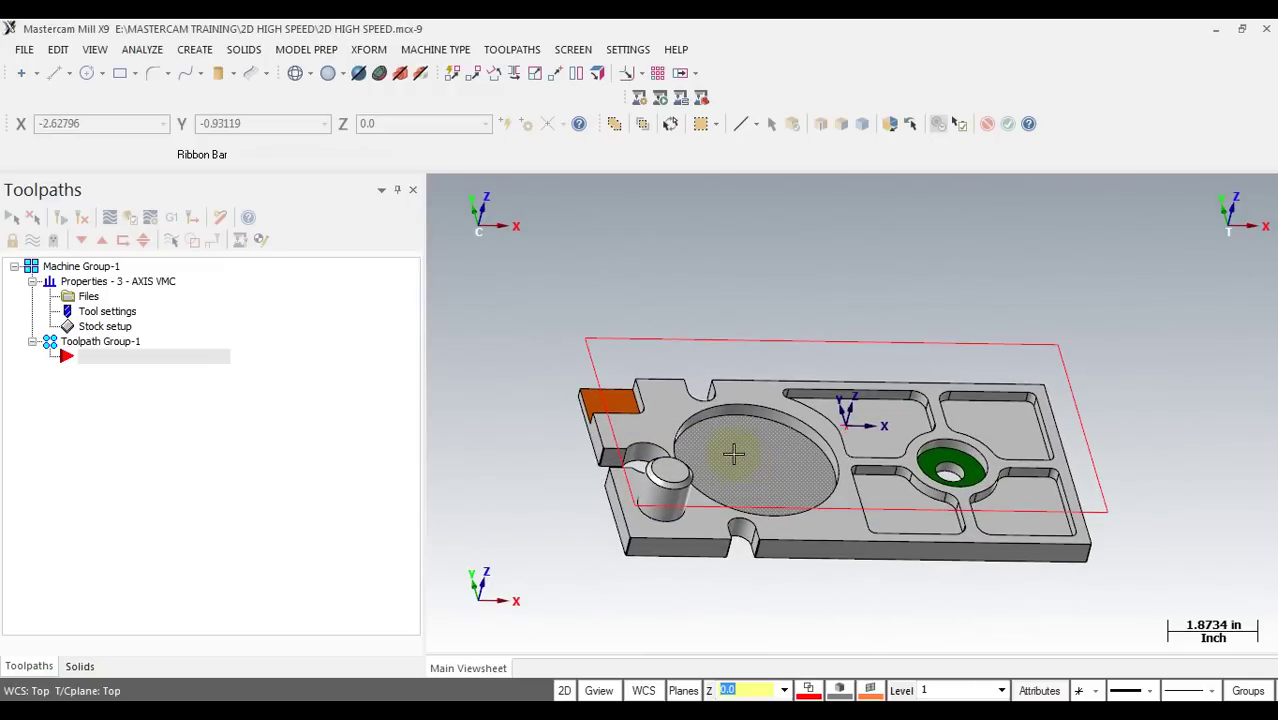
pyautogui.scroll(2, 833, 334)
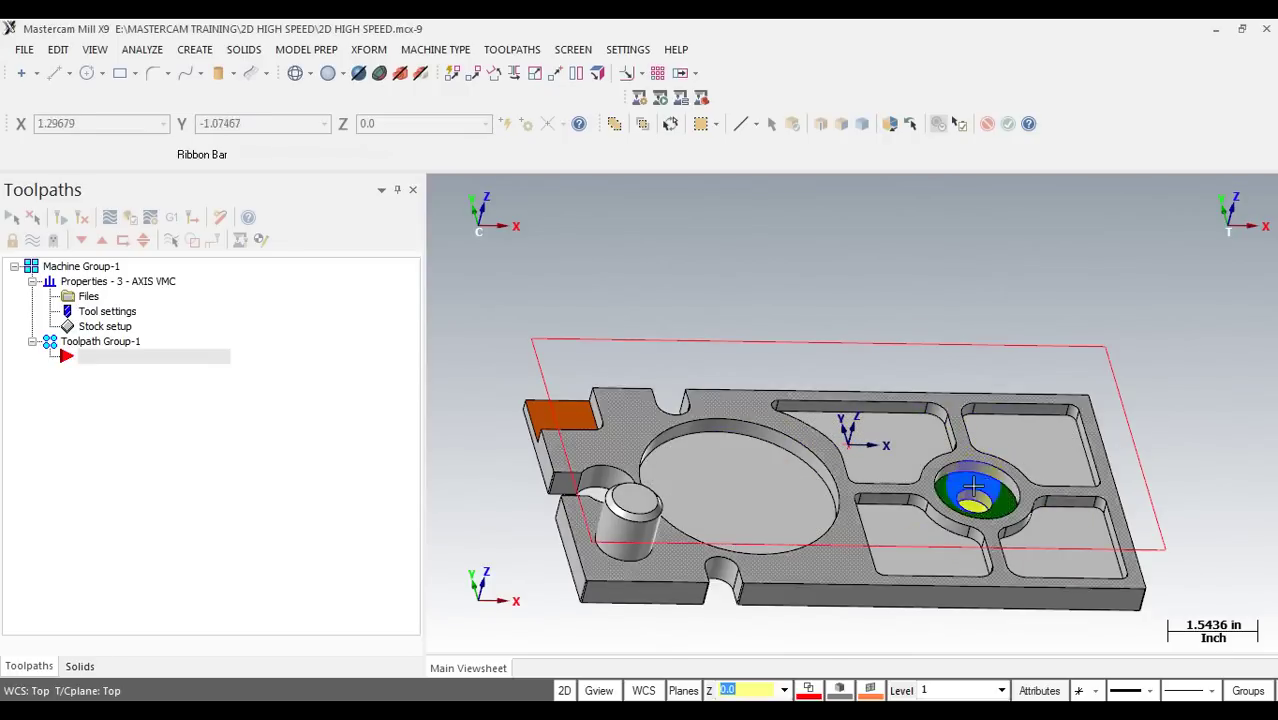
pyautogui.scroll(-1, 927, 449)
pyautogui.scroll(-2, 927, 449)
pyautogui.moveTo(943, 438); pyautogui.dragTo(930, 451, button='middle')
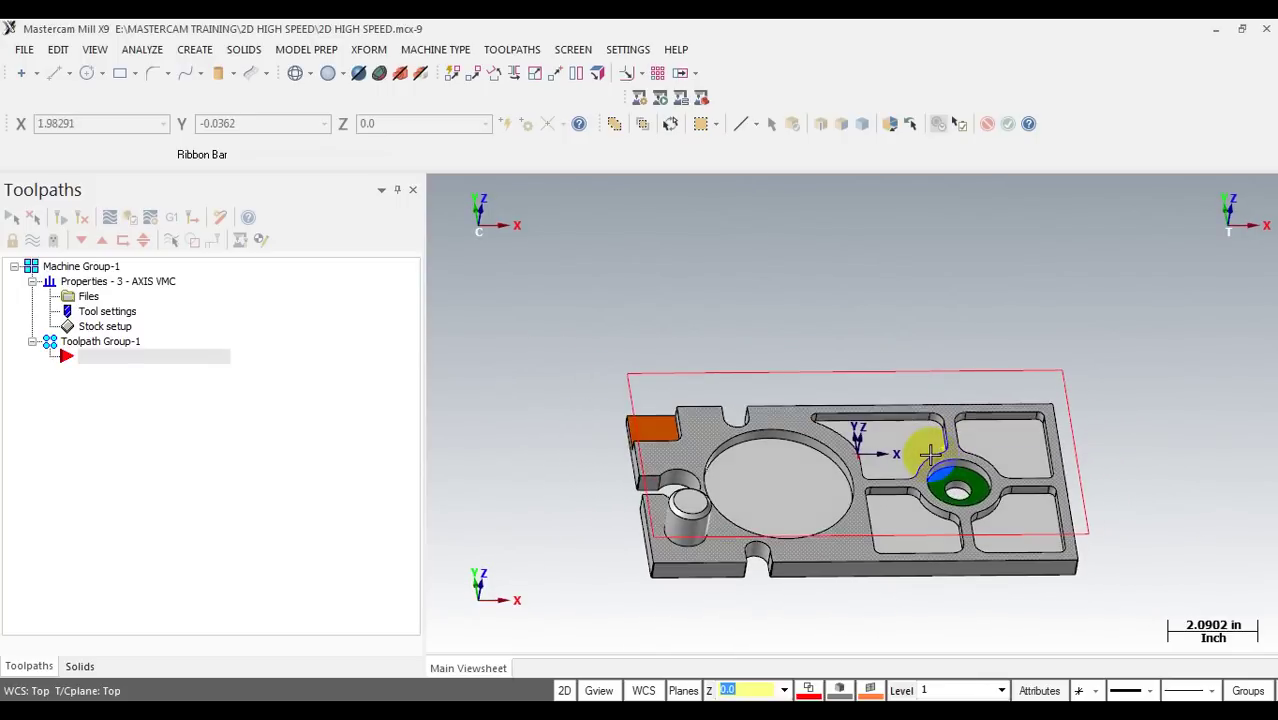
# Step: Review the 2D High Speed toolpath types, then examine the plate's orange corner step, round recess and pockets in a tilted 3D view
pyautogui.scroll(2, 1003, 538)
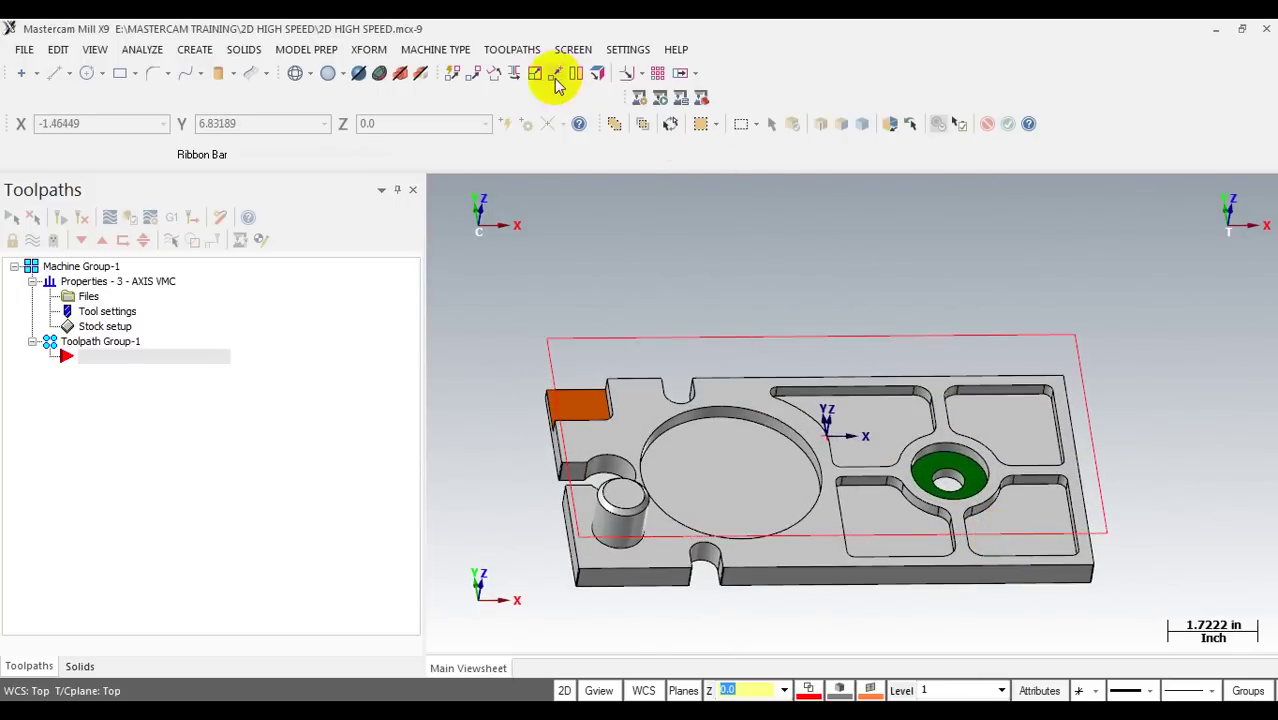
pyautogui.click(508, 49)
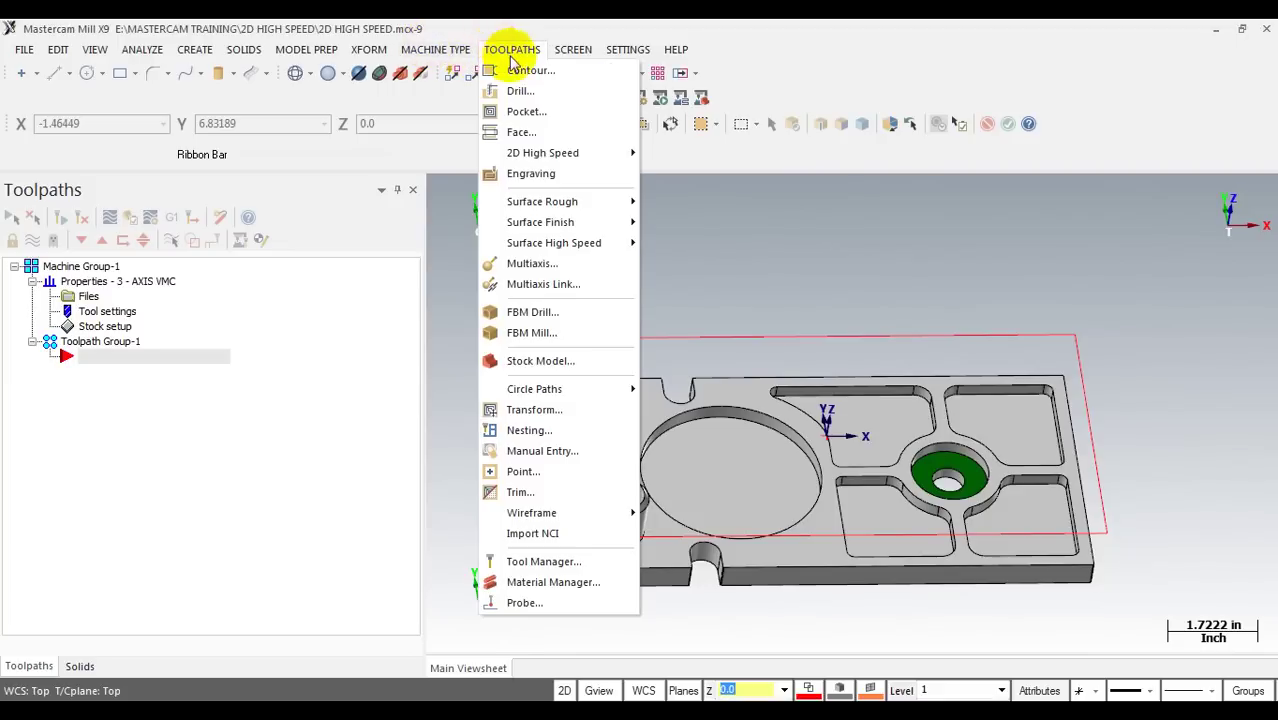
pyautogui.moveTo(580, 152)
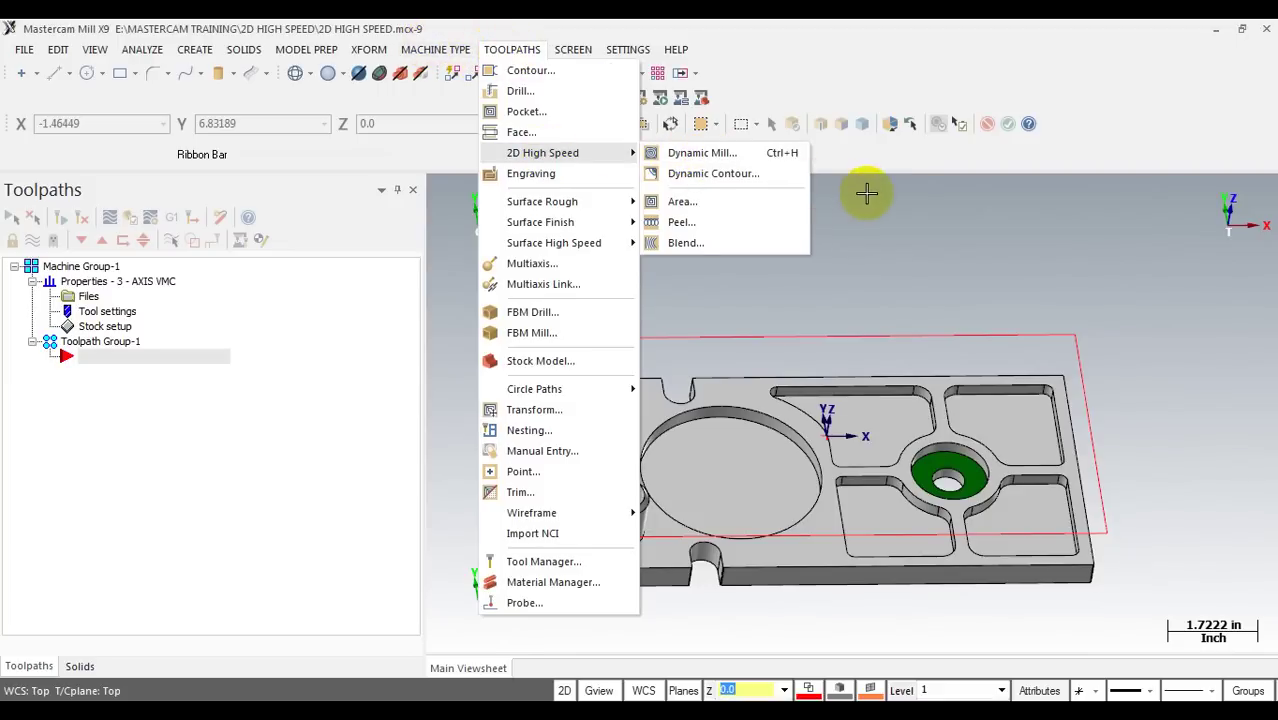
pyautogui.click(890, 221)
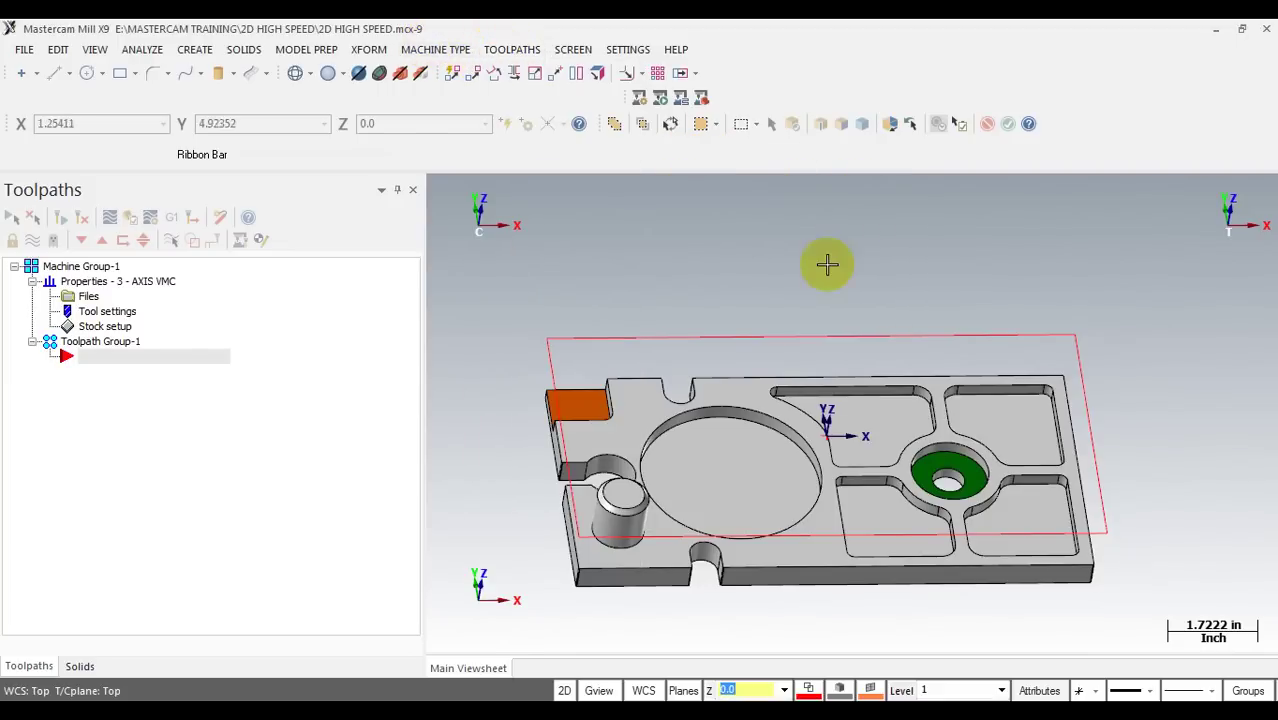
pyautogui.moveTo(827, 262); pyautogui.dragTo(811, 252, button='middle')
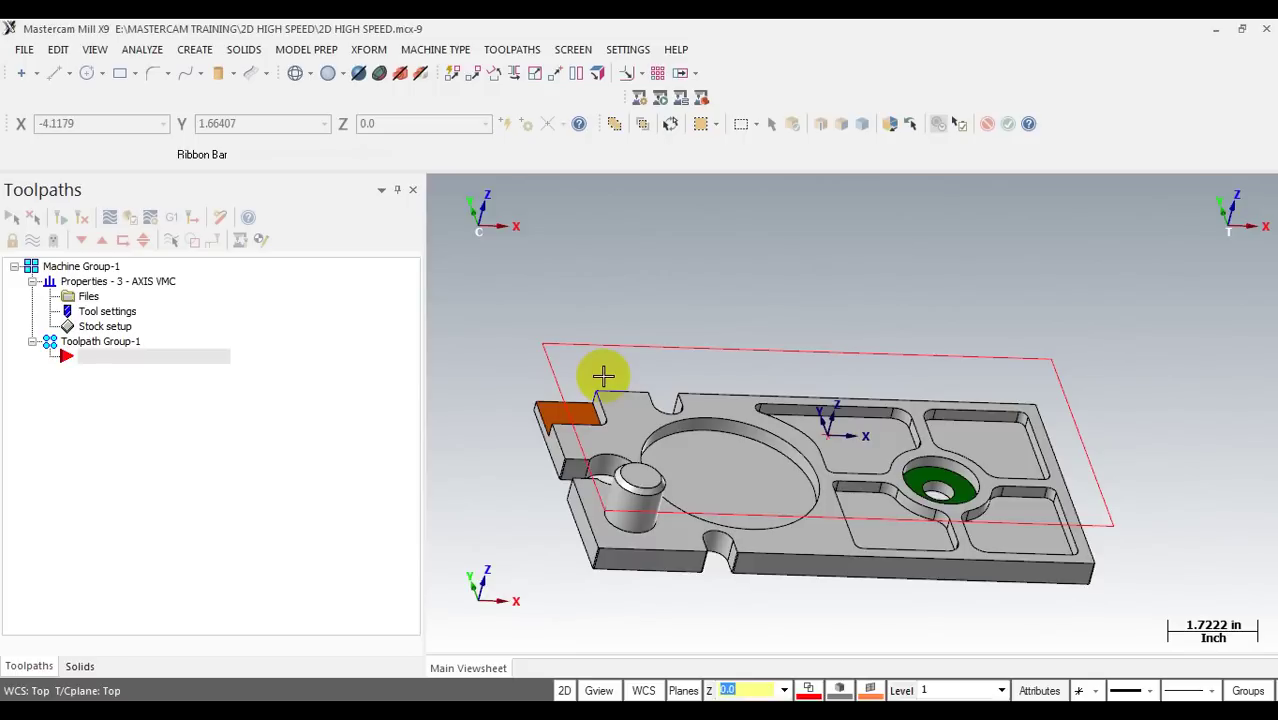
pyautogui.scroll(2, 727, 490)
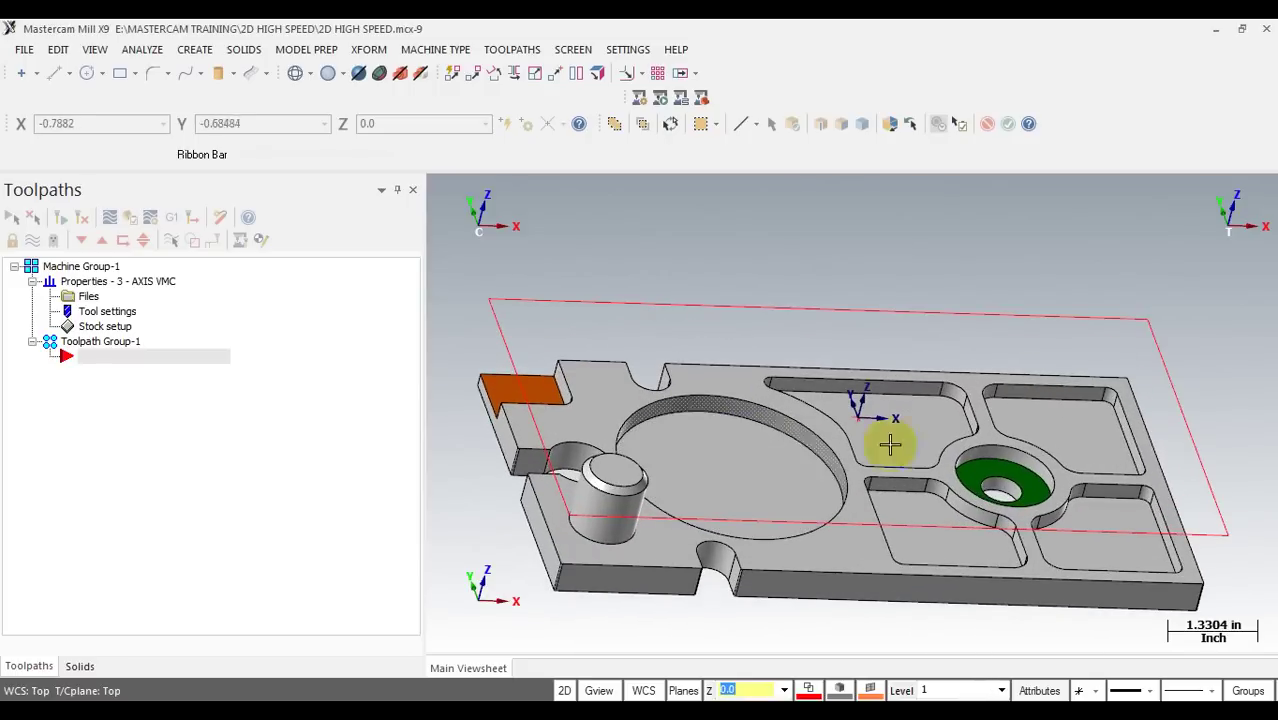
pyautogui.scroll(-2, 803, 333)
pyautogui.moveTo(802, 334)
pyautogui.mouseDown(button='middle')
pyautogui.moveTo(756, 342)
pyautogui.moveTo(813, 328)
pyautogui.moveTo(806, 349)
pyautogui.mouseUp(button='middle')
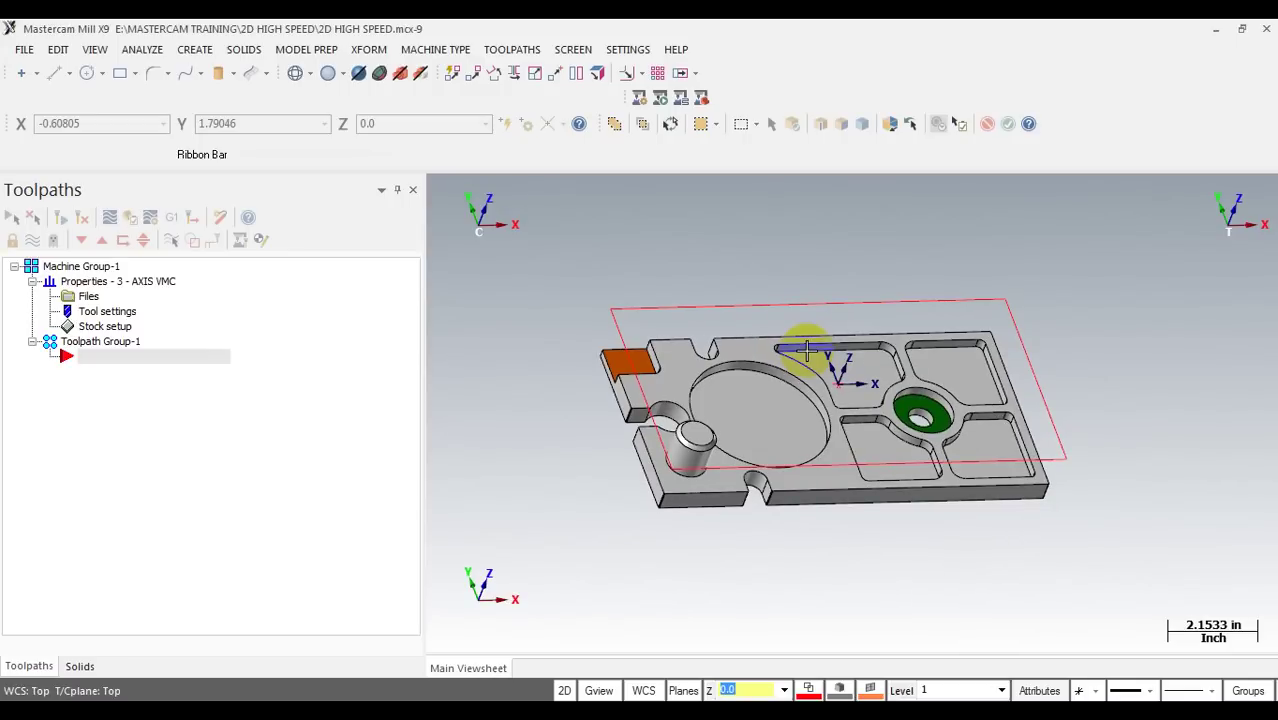
# Step: Look over the 2D High Speed toolpath types again, including Dynamic Contour, and compare them with the plate's features
pyautogui.click(509, 50)
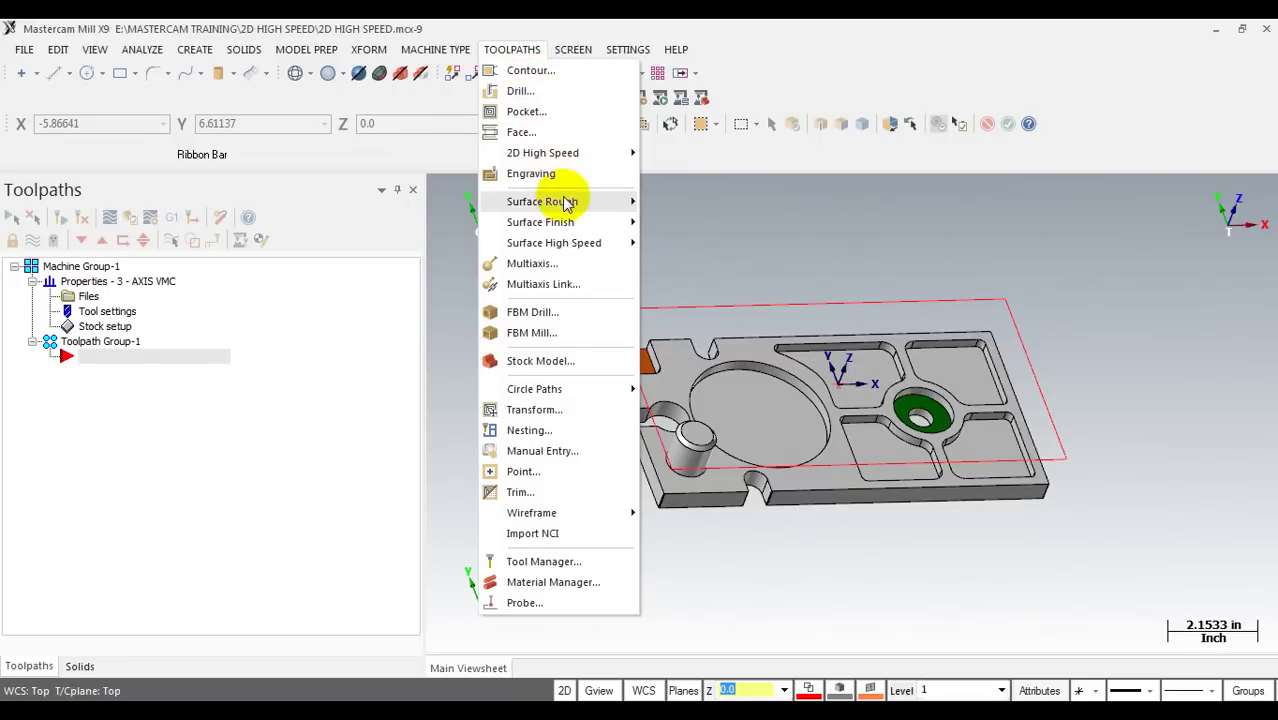
pyautogui.moveTo(566, 202)
pyautogui.moveTo(566, 155)
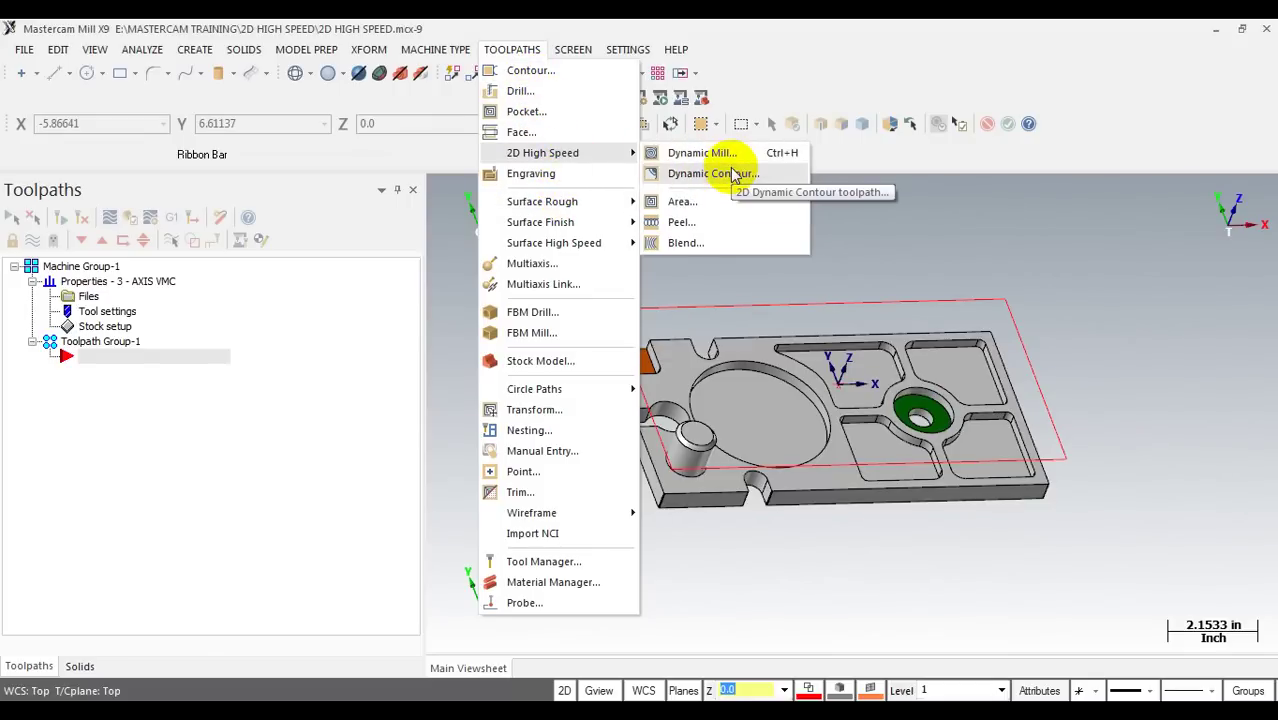
pyautogui.click(990, 222)
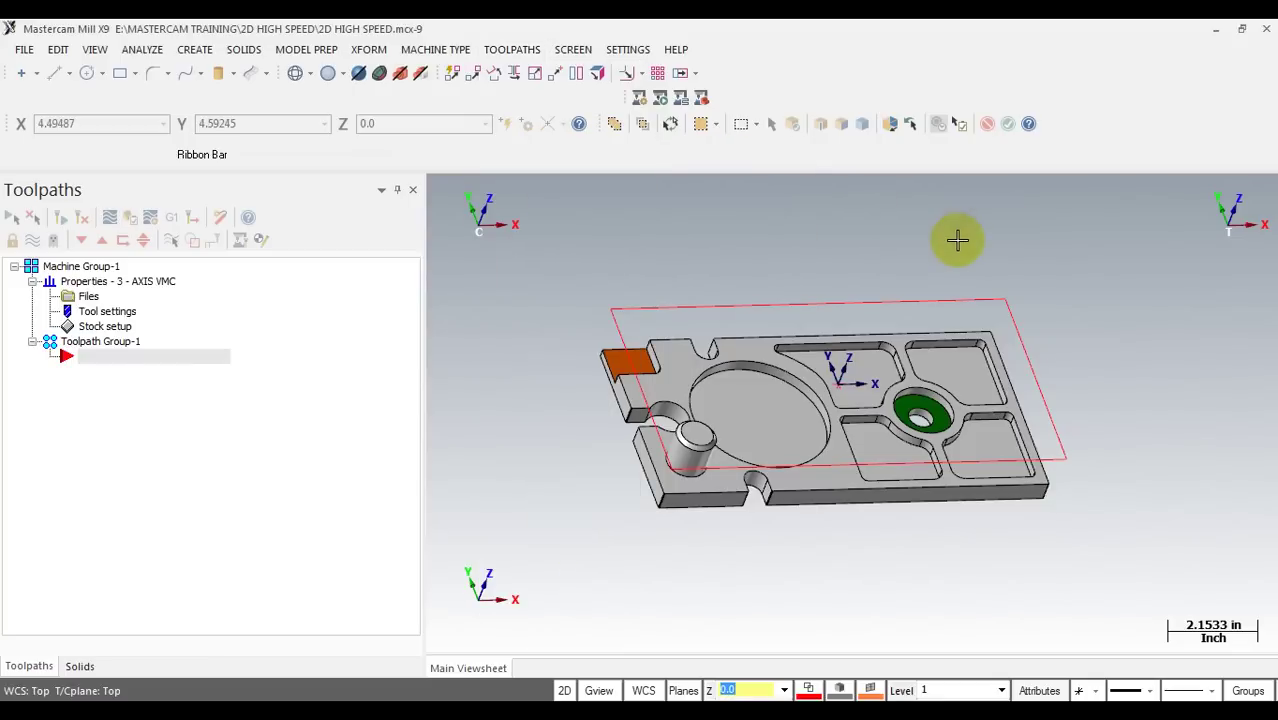
pyautogui.scroll(1, 956, 240)
pyautogui.moveTo(879, 258); pyautogui.dragTo(861, 266, button='middle')
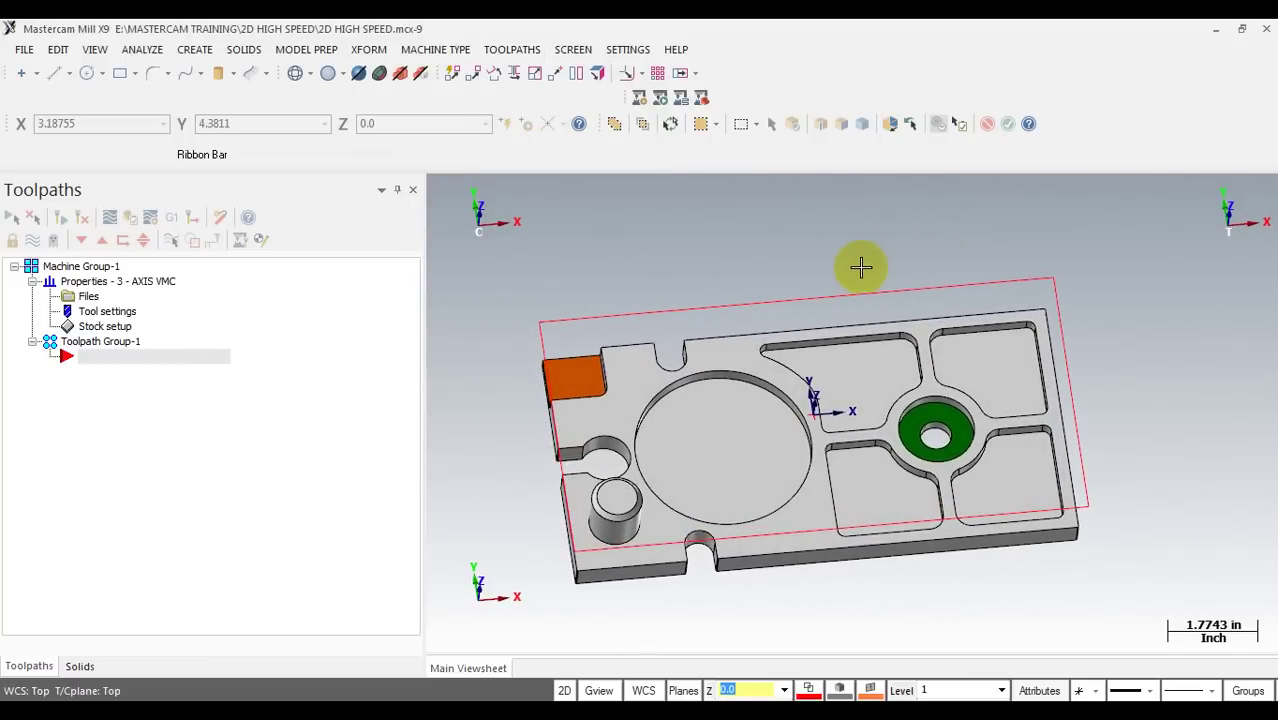
# Step: Examine the large round recess, keyhole slot, edge slots and outer boundary of the plate in the Top view
pyautogui.hotkey('alt', '1')
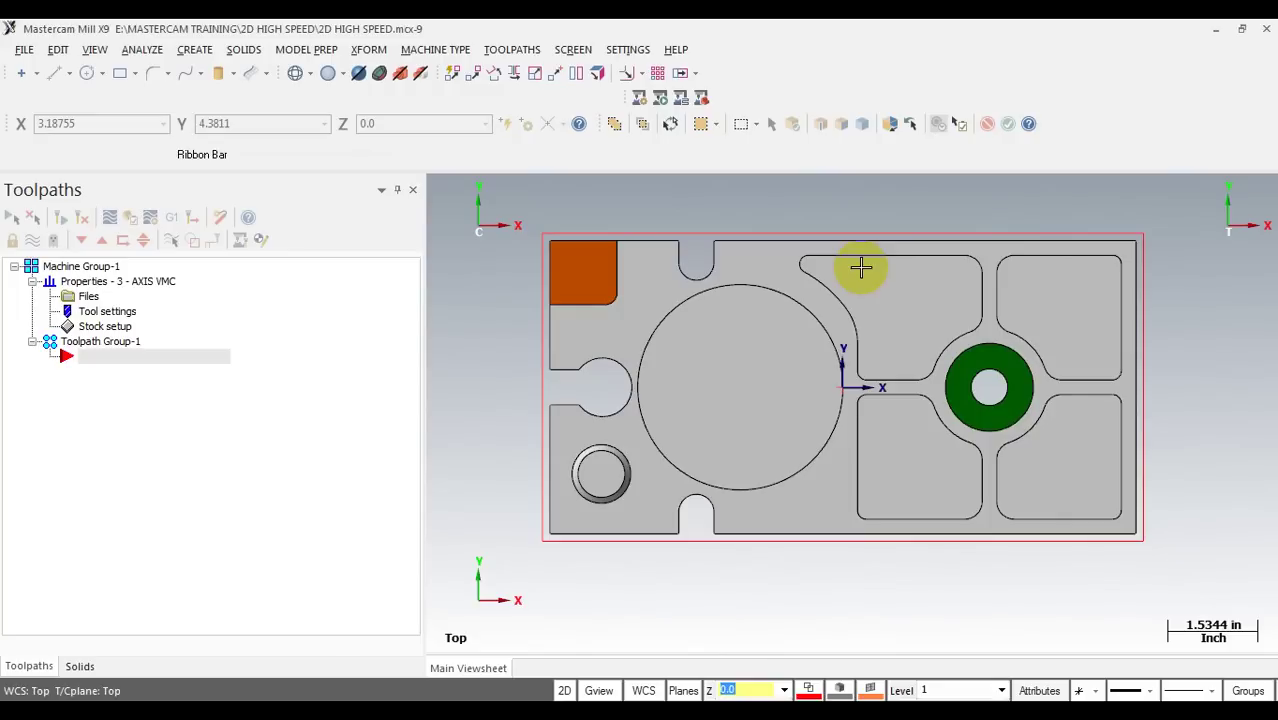
pyautogui.click(860, 266)
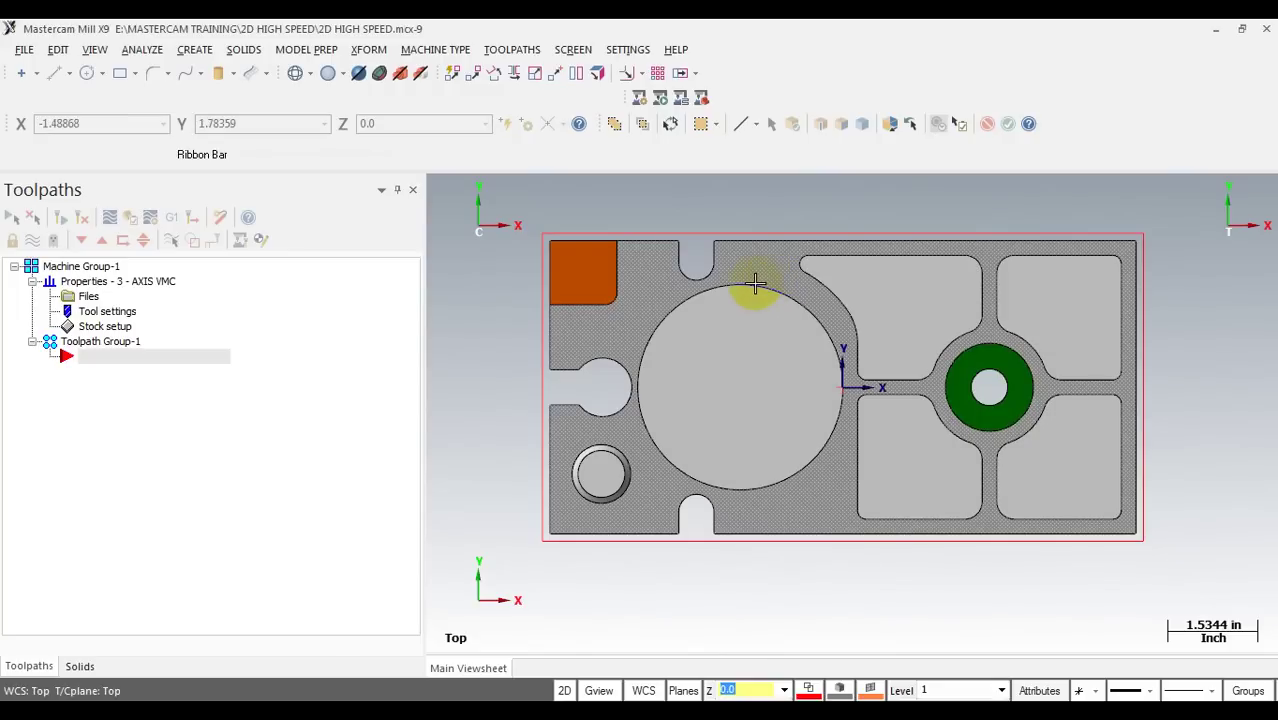
pyautogui.click(753, 296)
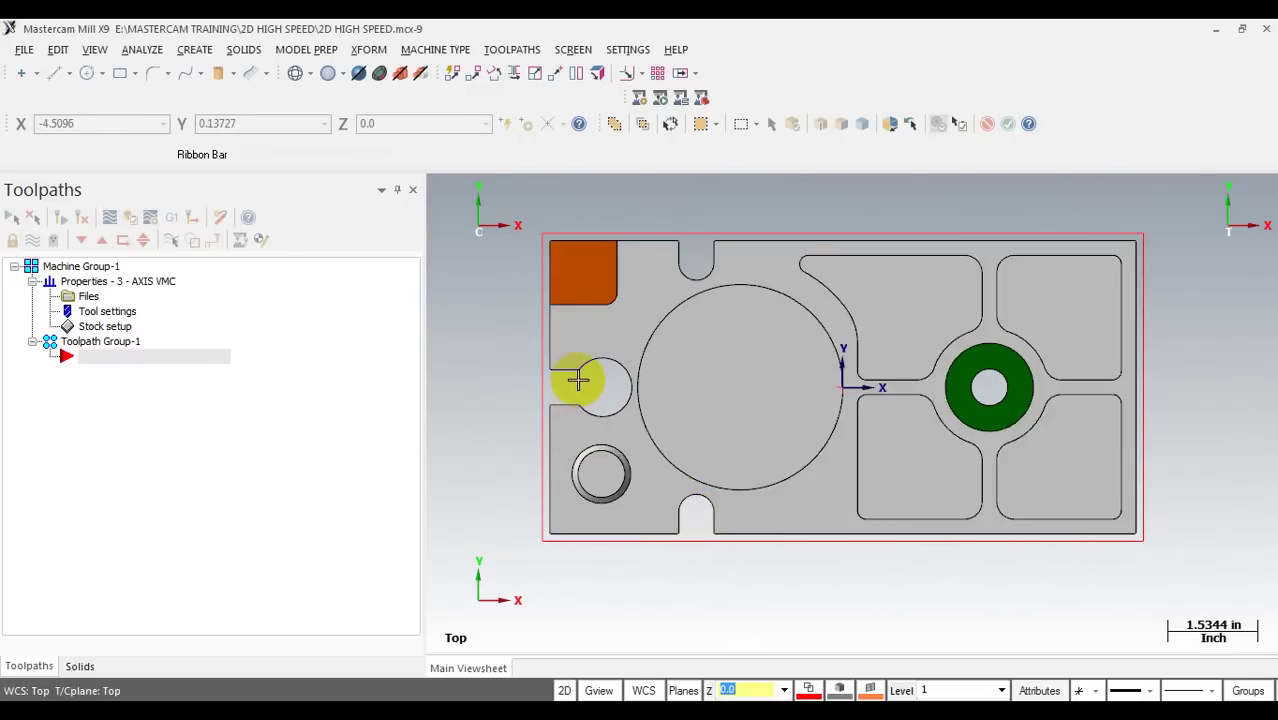
pyautogui.scroll(1, 695, 259)
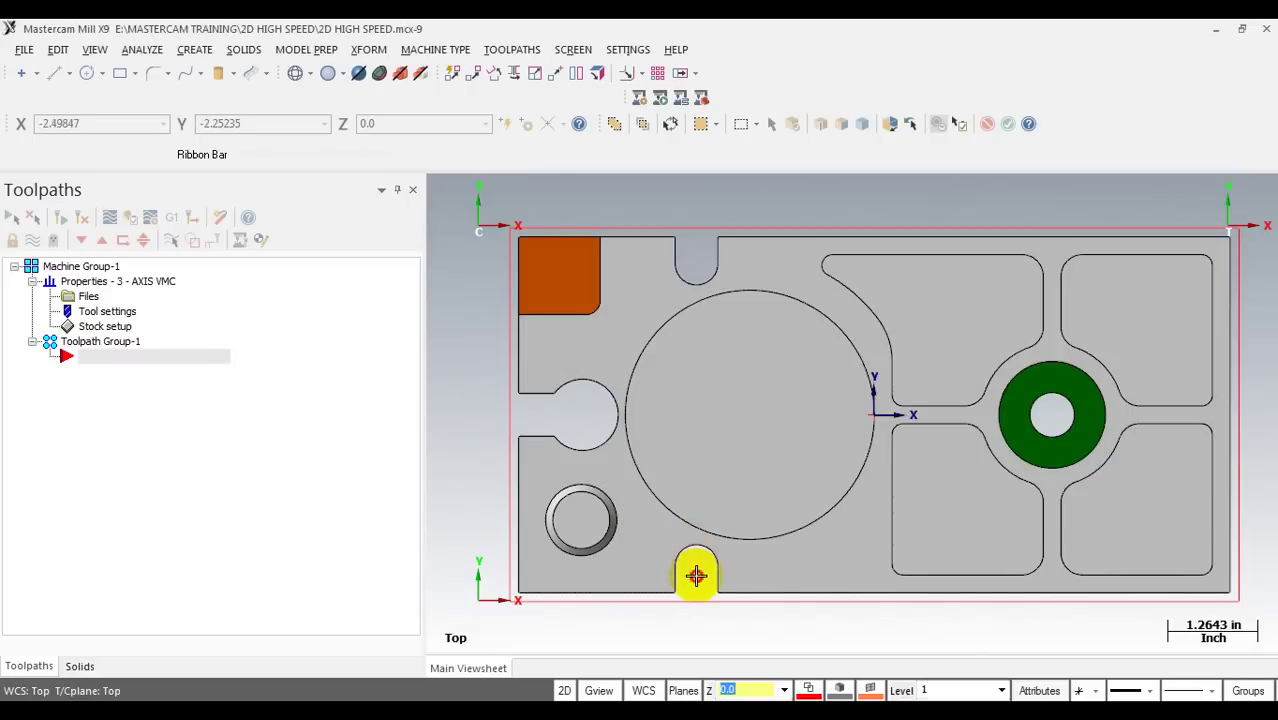
pyautogui.scroll(-2, 721, 396)
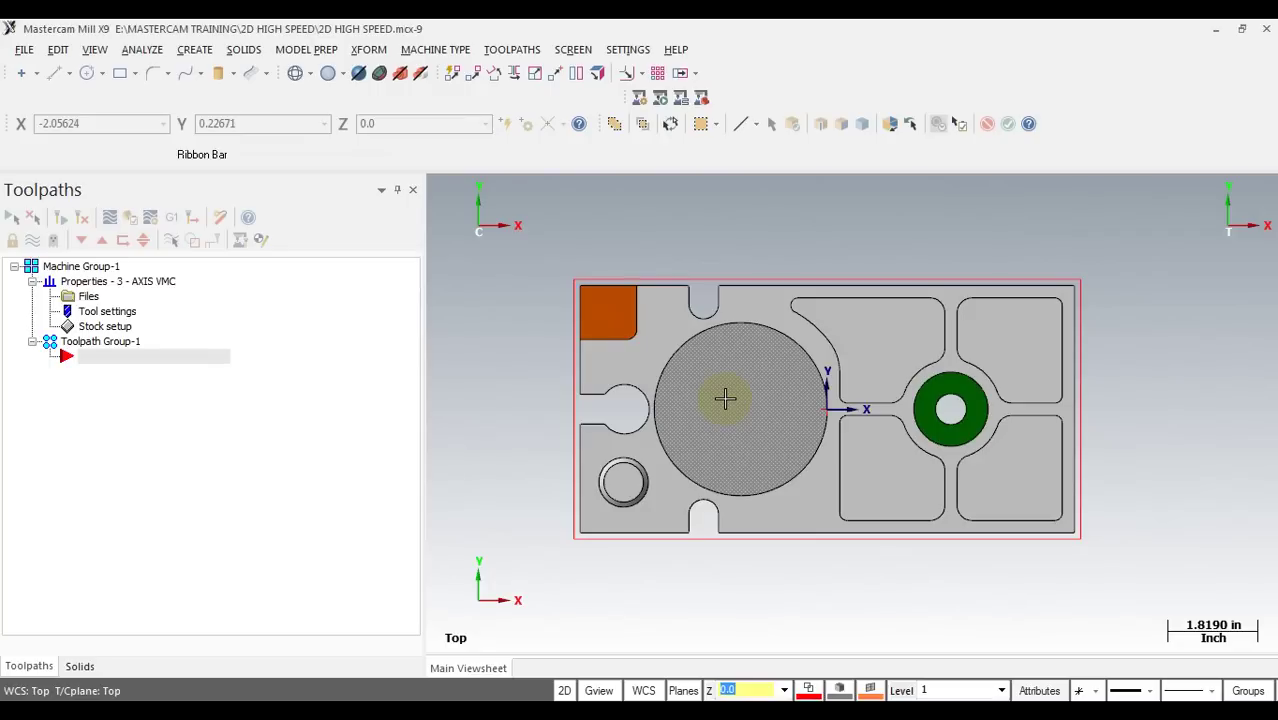
pyautogui.scroll(4, 702, 536)
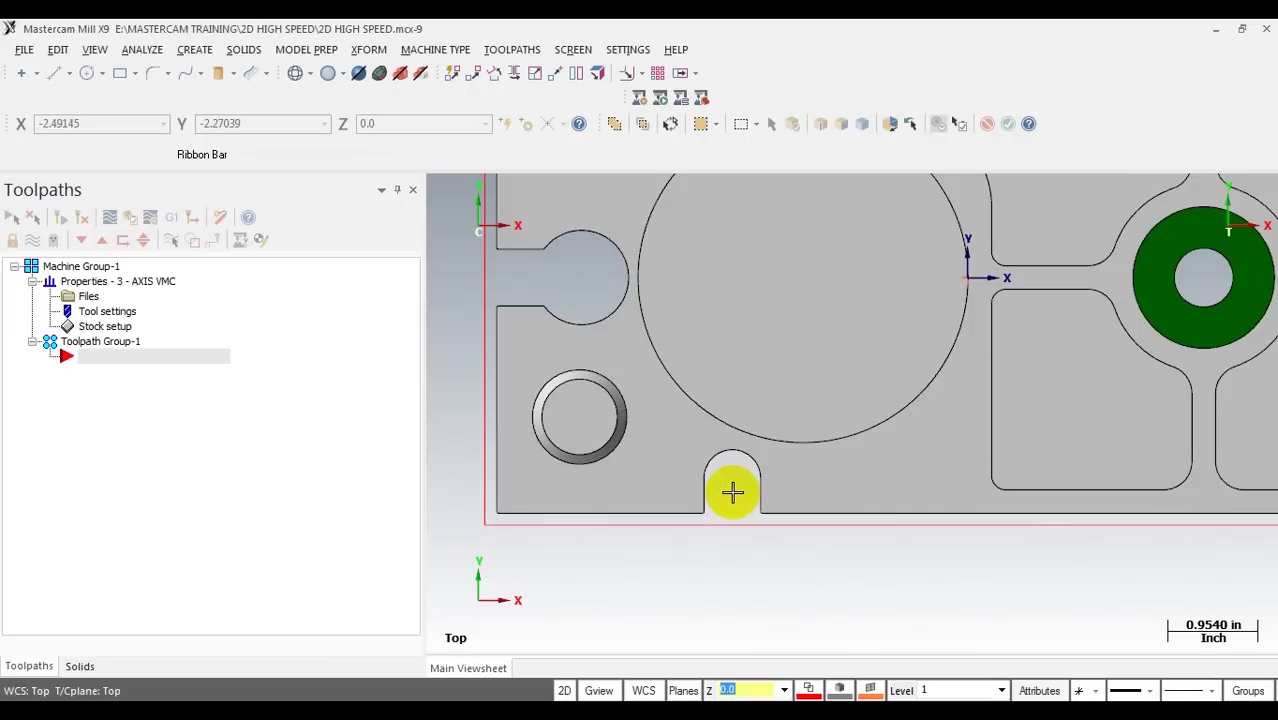
pyautogui.scroll(-1, 732, 491)
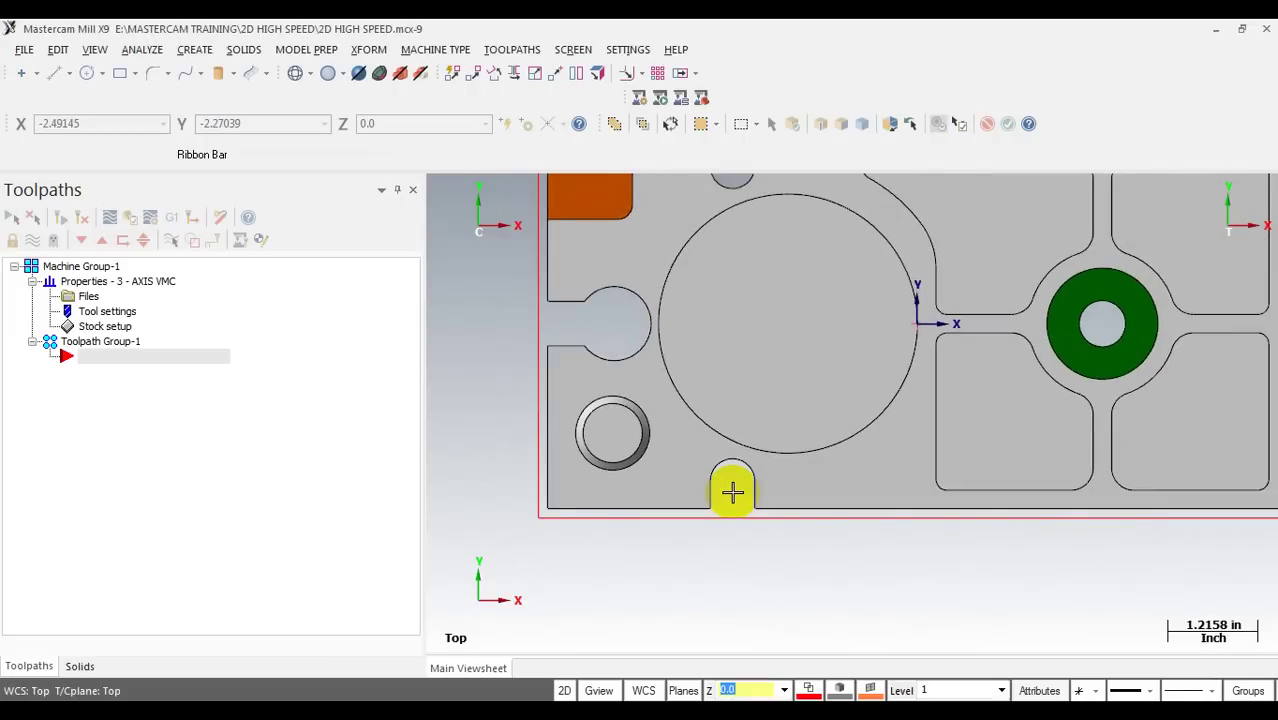
pyautogui.scroll(-2, 732, 491)
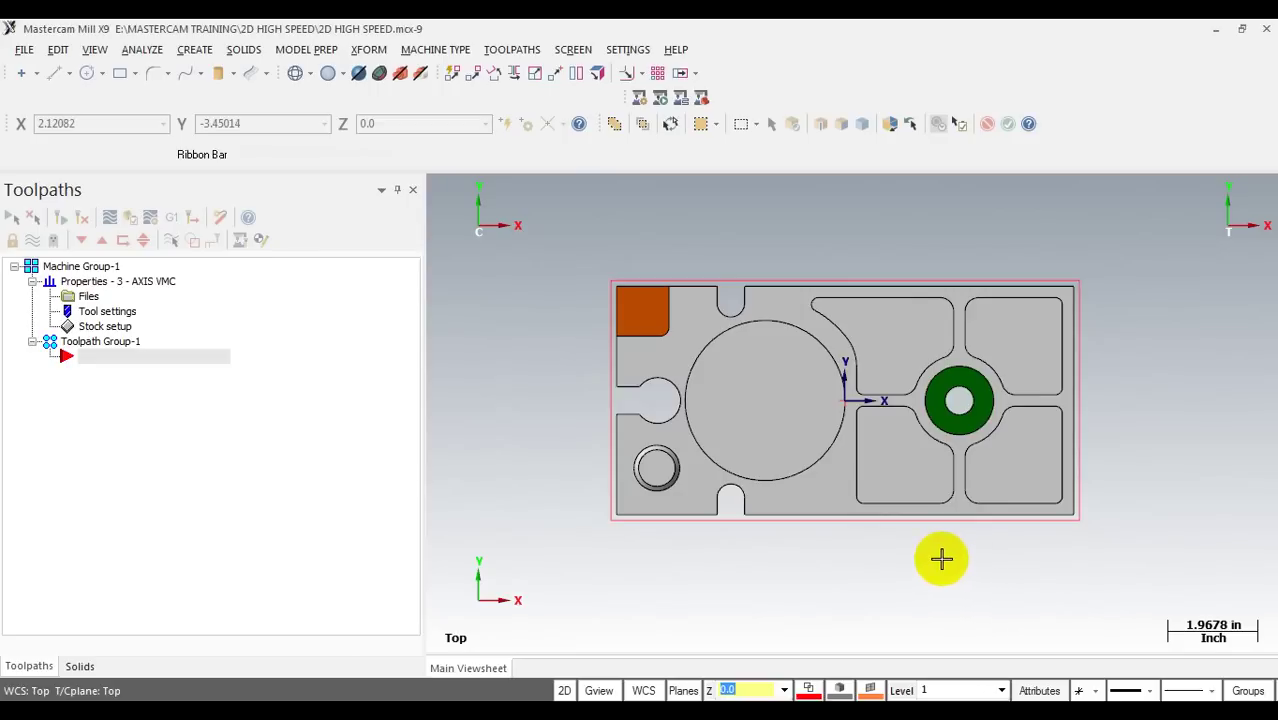
pyautogui.moveTo(941, 558); pyautogui.dragTo(770, 533, button='middle')
pyautogui.scroll(1, 765, 530)
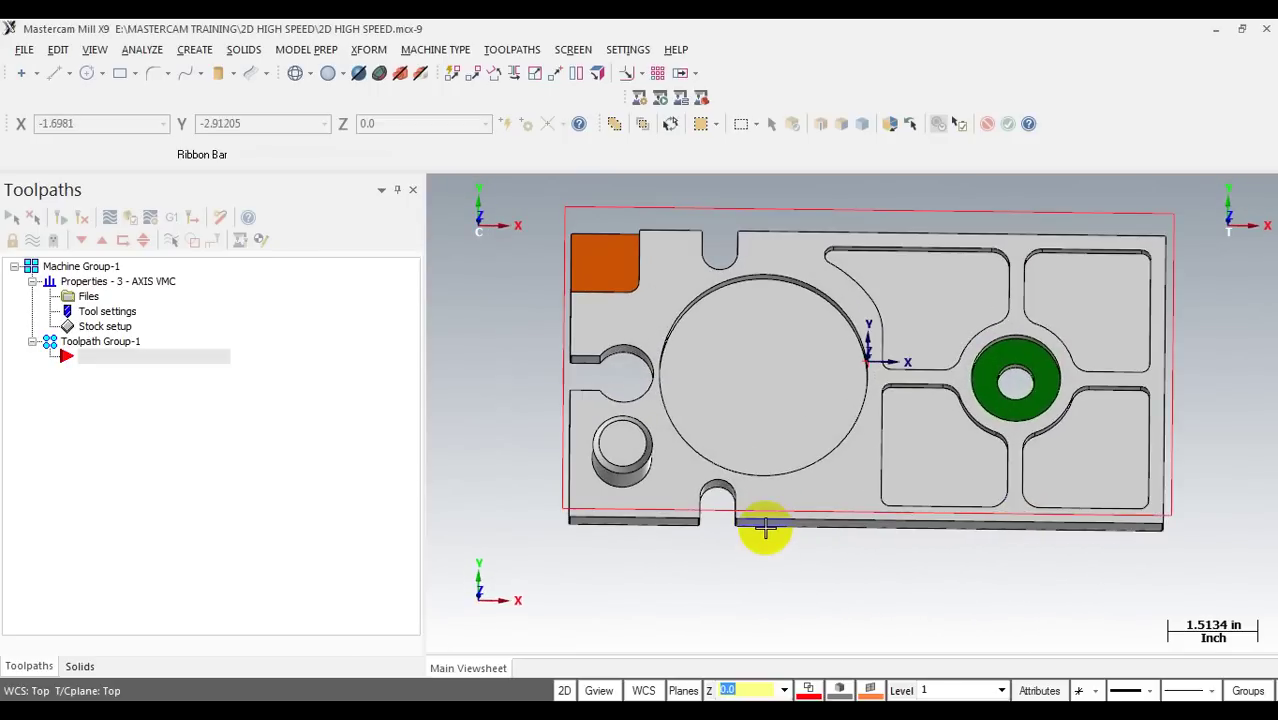
pyautogui.hotkey('alt', '1')
pyautogui.scroll(1, 700, 325)
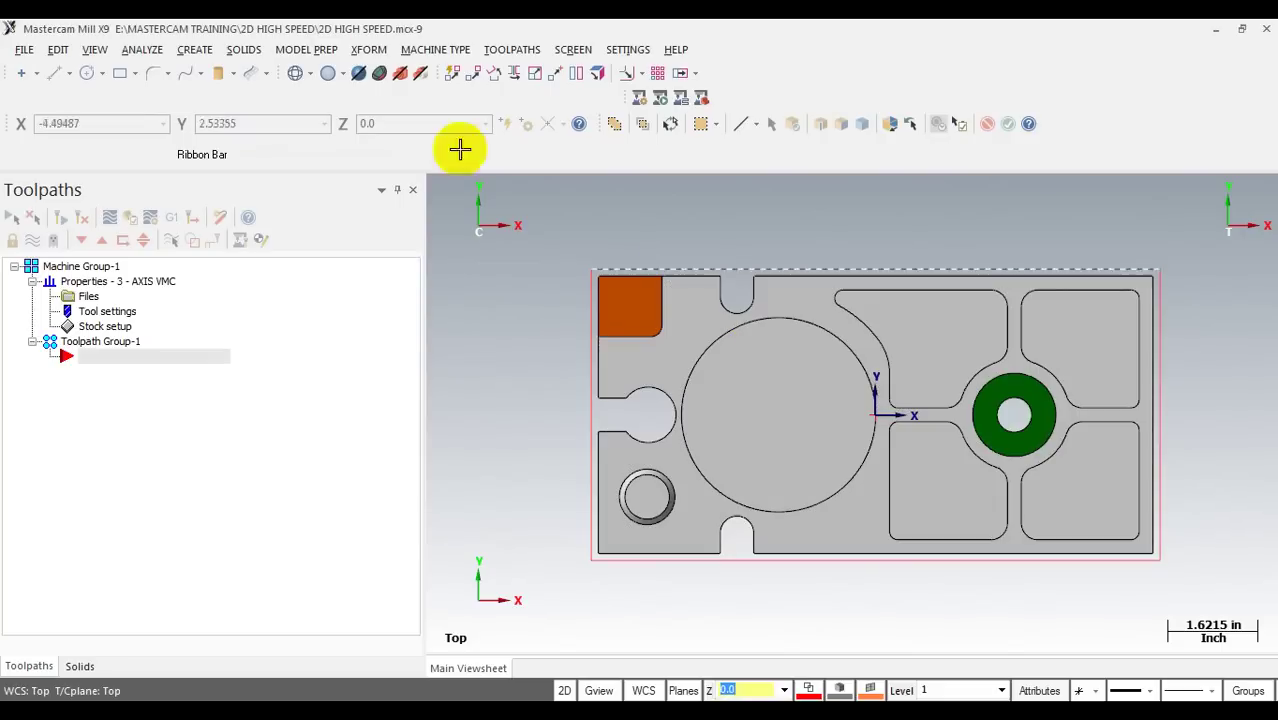
# Step: Review the Area toolpath and the other 2D High Speed options against the plate in the Top view
pyautogui.click(511, 49)
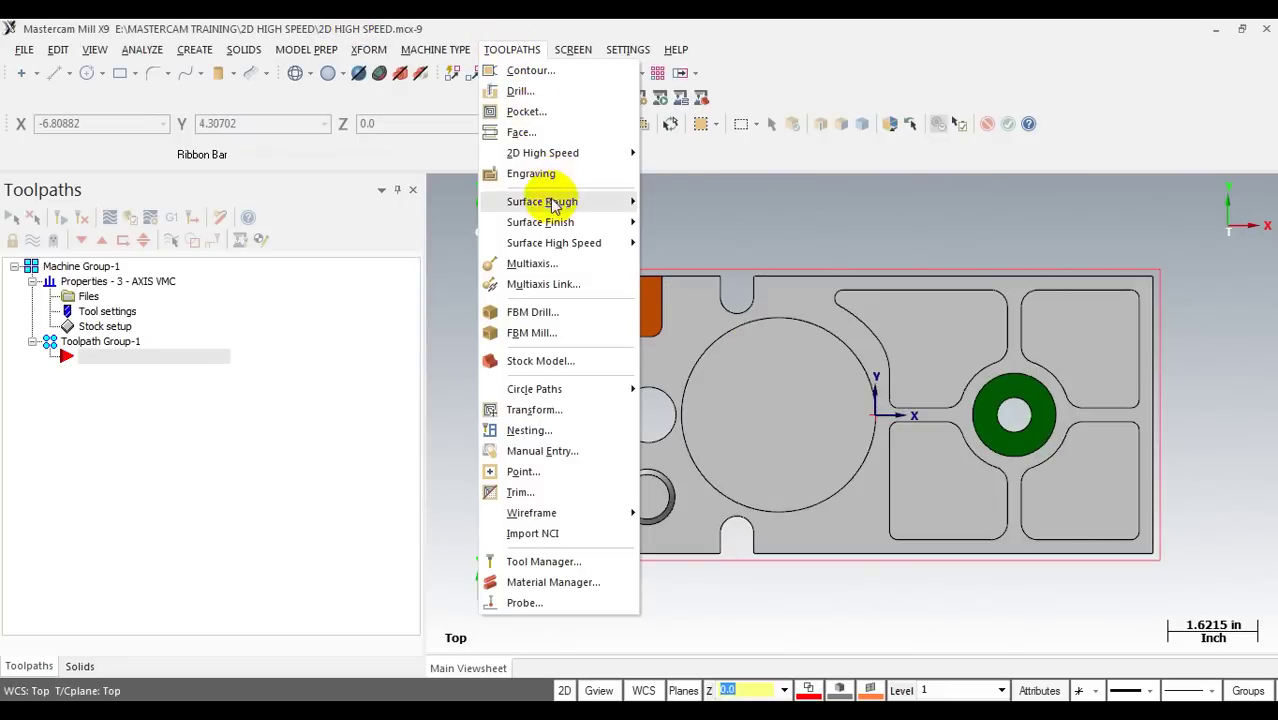
pyautogui.moveTo(528, 163)
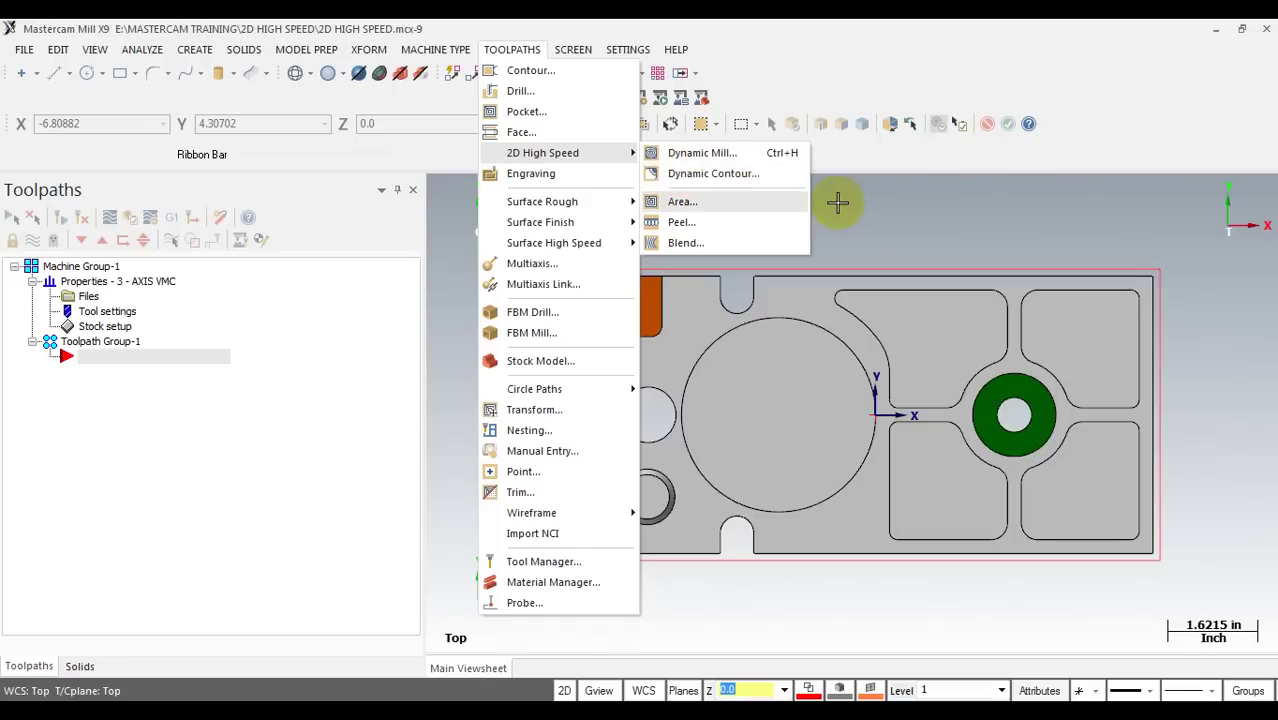
pyautogui.click(726, 257)
pyautogui.scroll(-3, 610, 320)
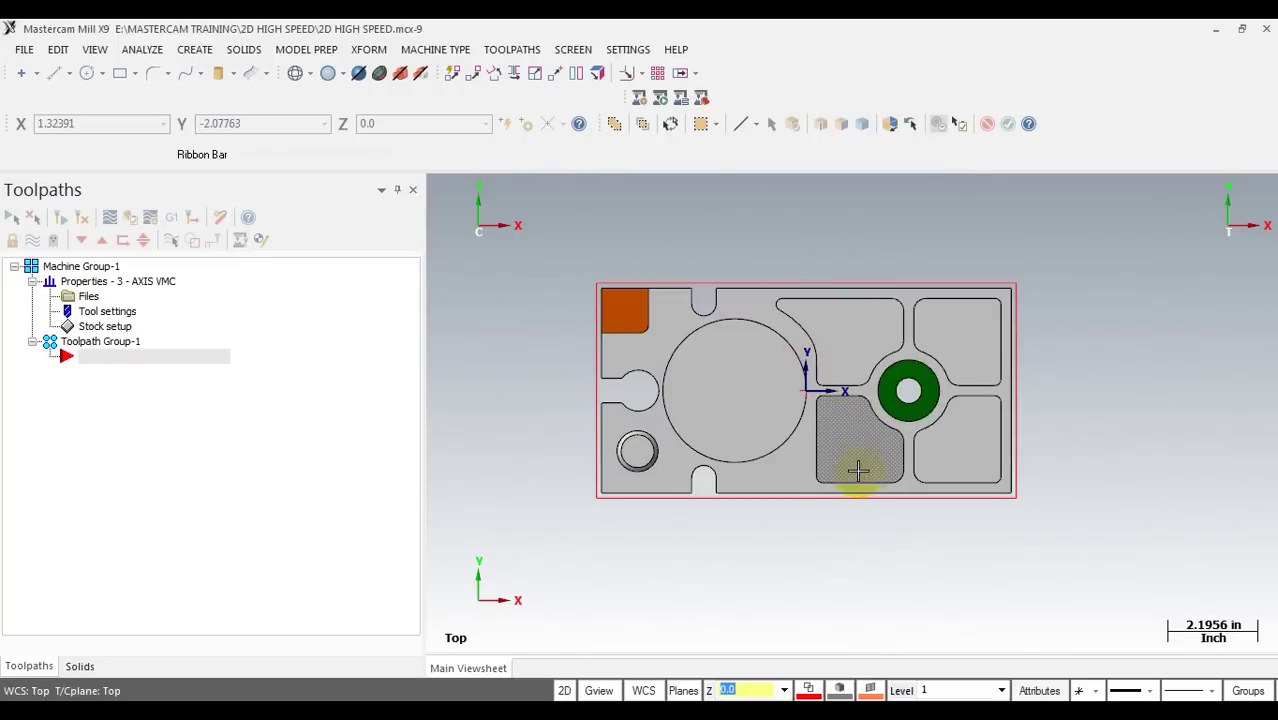
# Step: Inspect the plate's recess, boss, pockets and bounding rectangle from the Top view and several tilted angles
pyautogui.moveTo(856, 471); pyautogui.dragTo(697, 380, button='middle')
pyautogui.scroll(3, 697, 380)
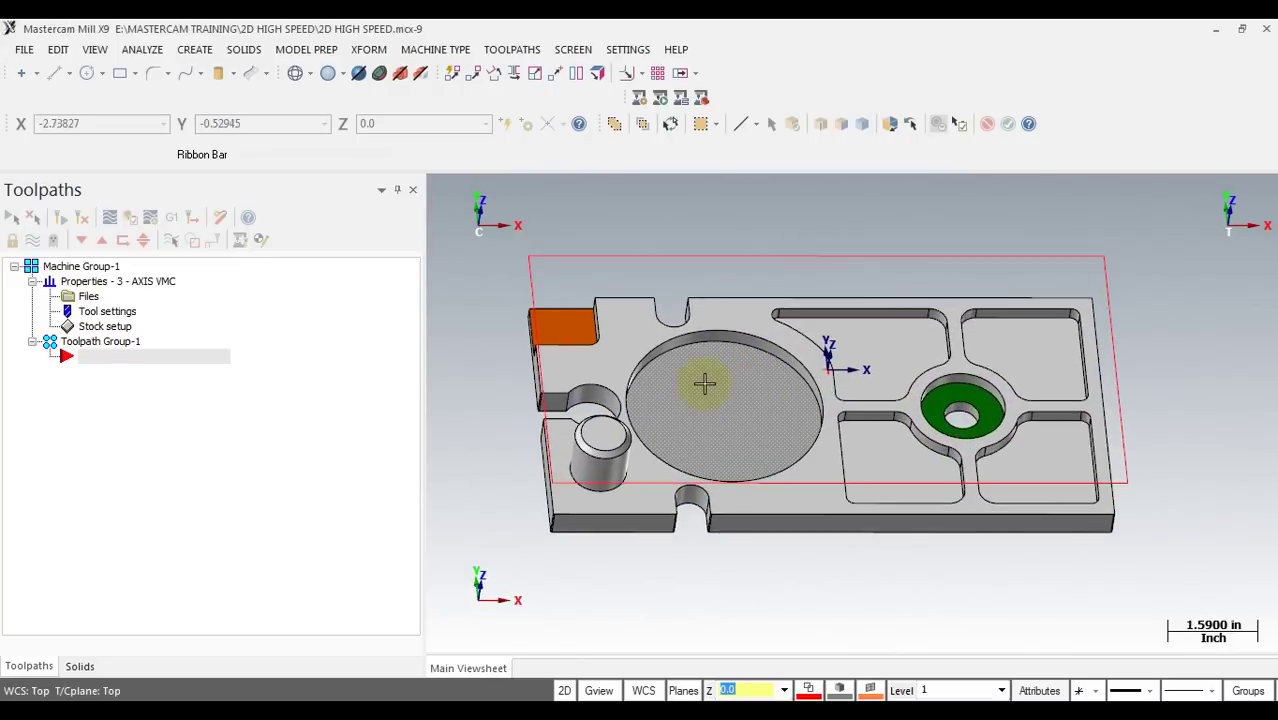
pyautogui.scroll(-2, 613, 330)
pyautogui.moveTo(613, 330); pyautogui.dragTo(629, 334, button='middle')
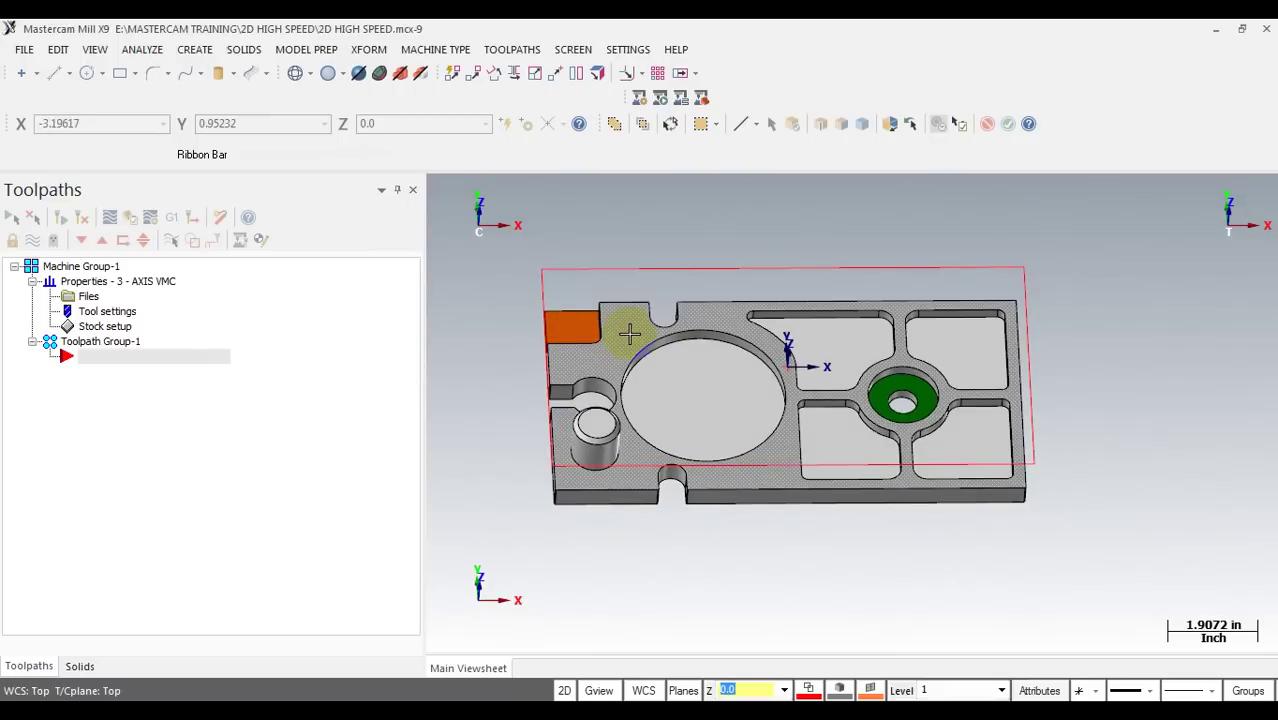
pyautogui.hotkey('alt', '1')
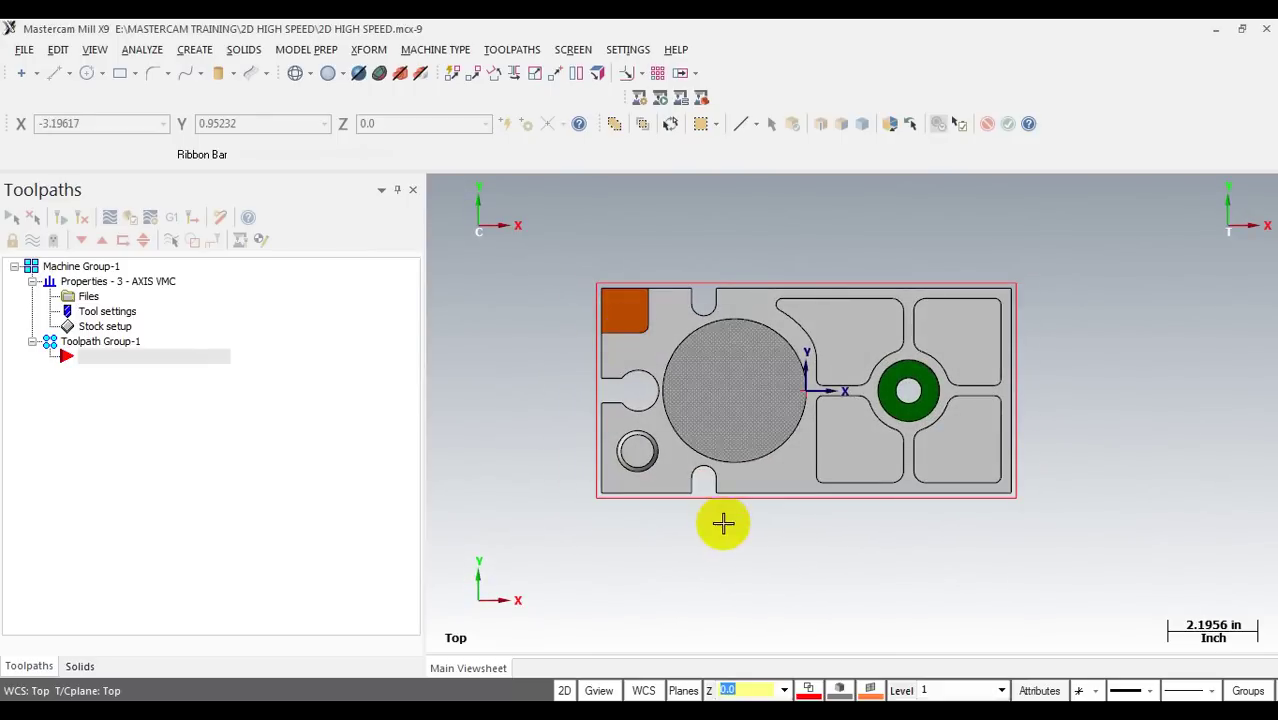
pyautogui.moveTo(725, 481); pyautogui.dragTo(622, 438, button='middle')
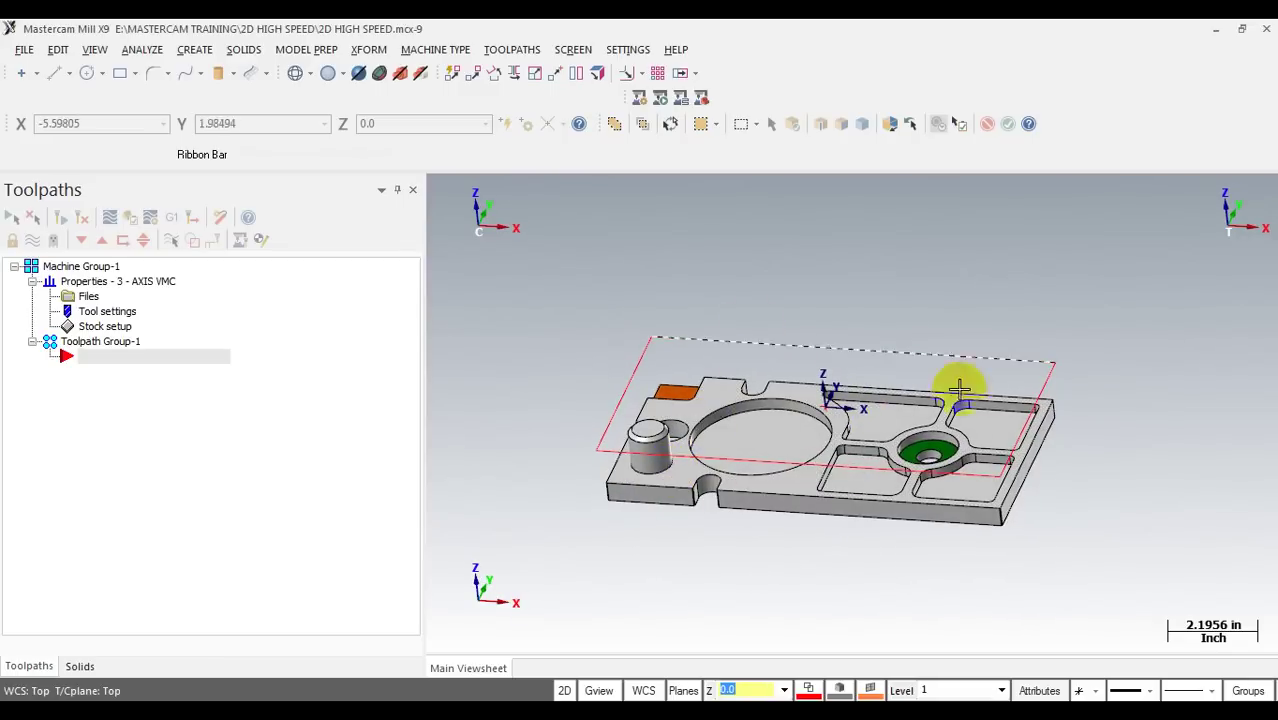
pyautogui.scroll(5, 650, 512)
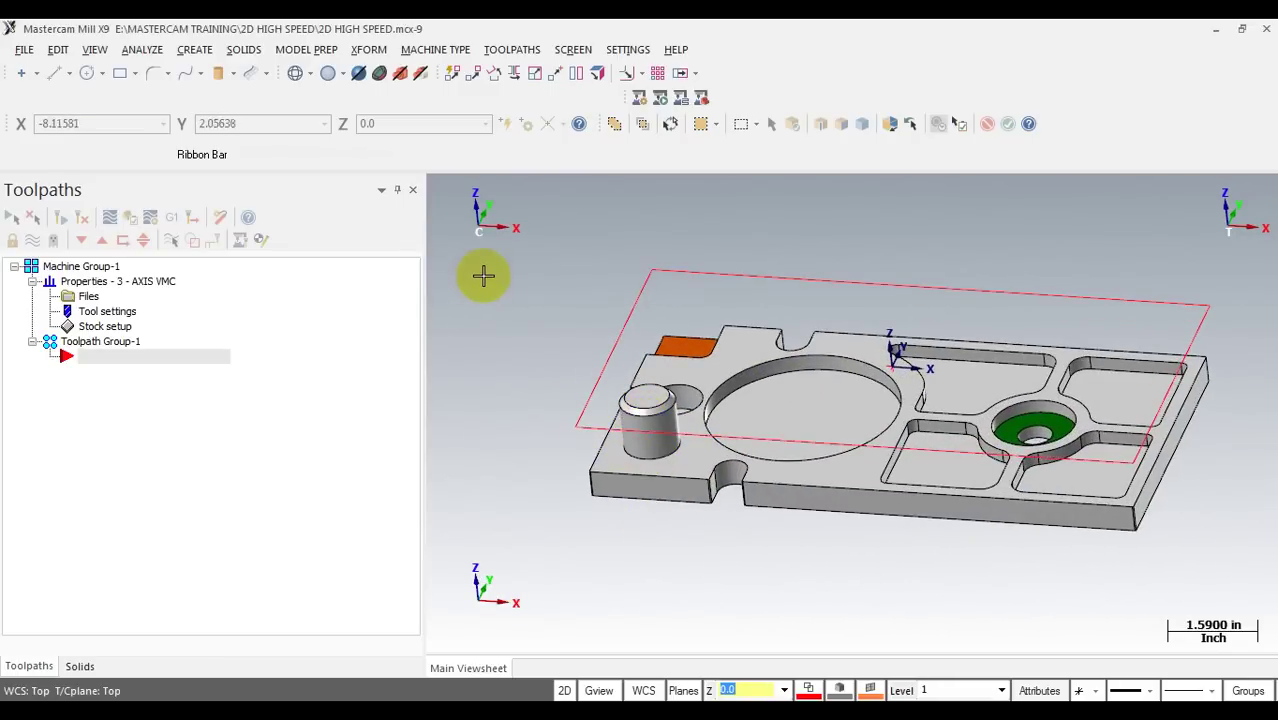
pyautogui.moveTo(485, 274); pyautogui.dragTo(510, 281, button='middle')
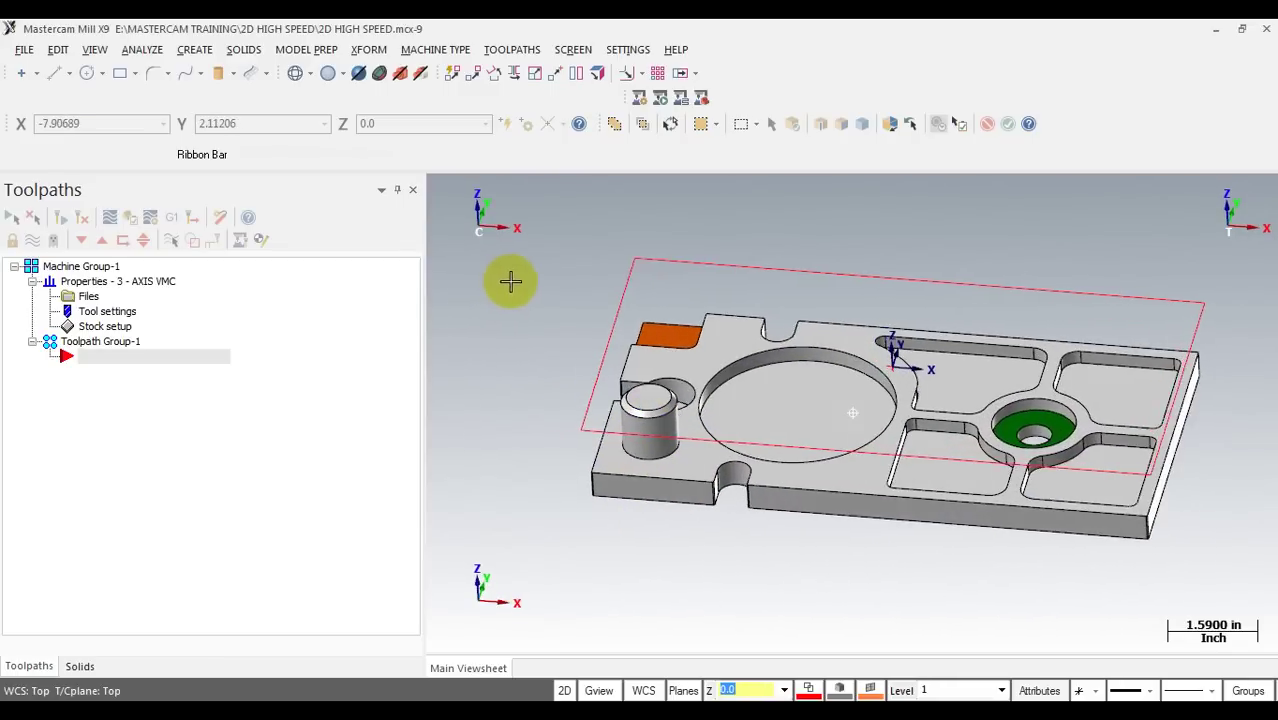
# Step: Start a 2D High Speed Dynamic Mill toolpath and accept 2D HIGH SPEED as the NC name
pyautogui.click(515, 50)
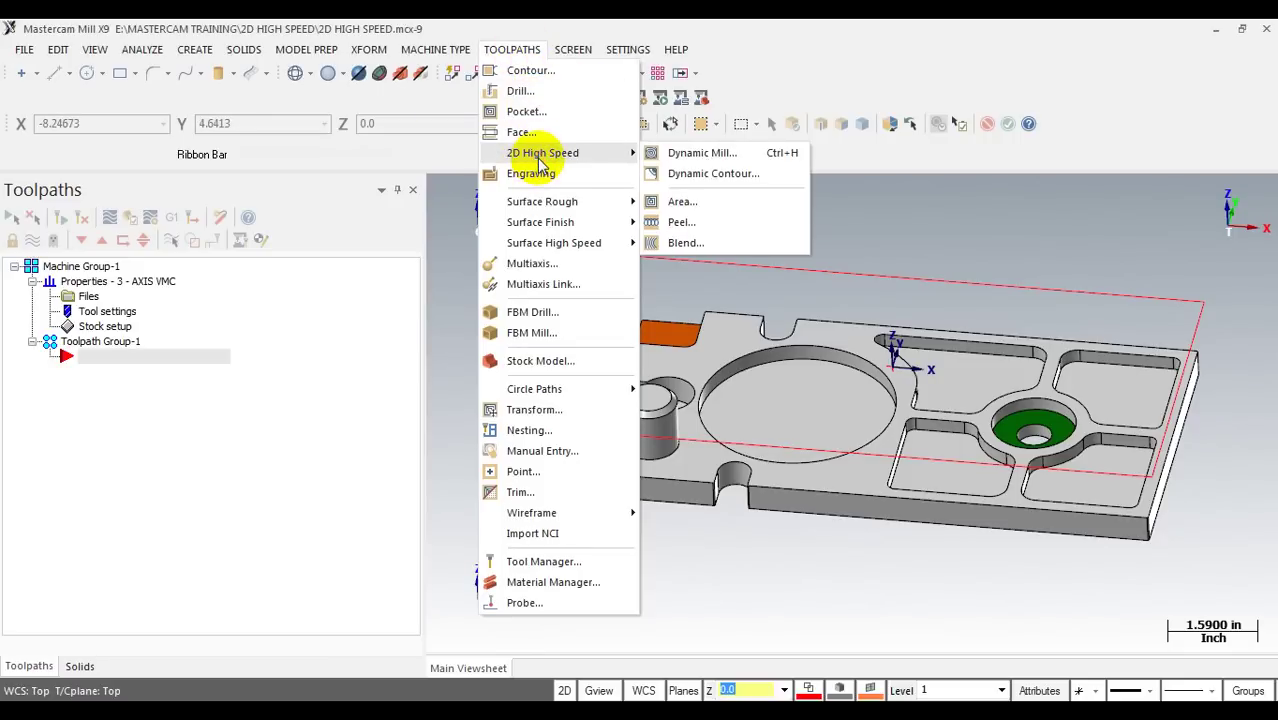
pyautogui.click(692, 160)
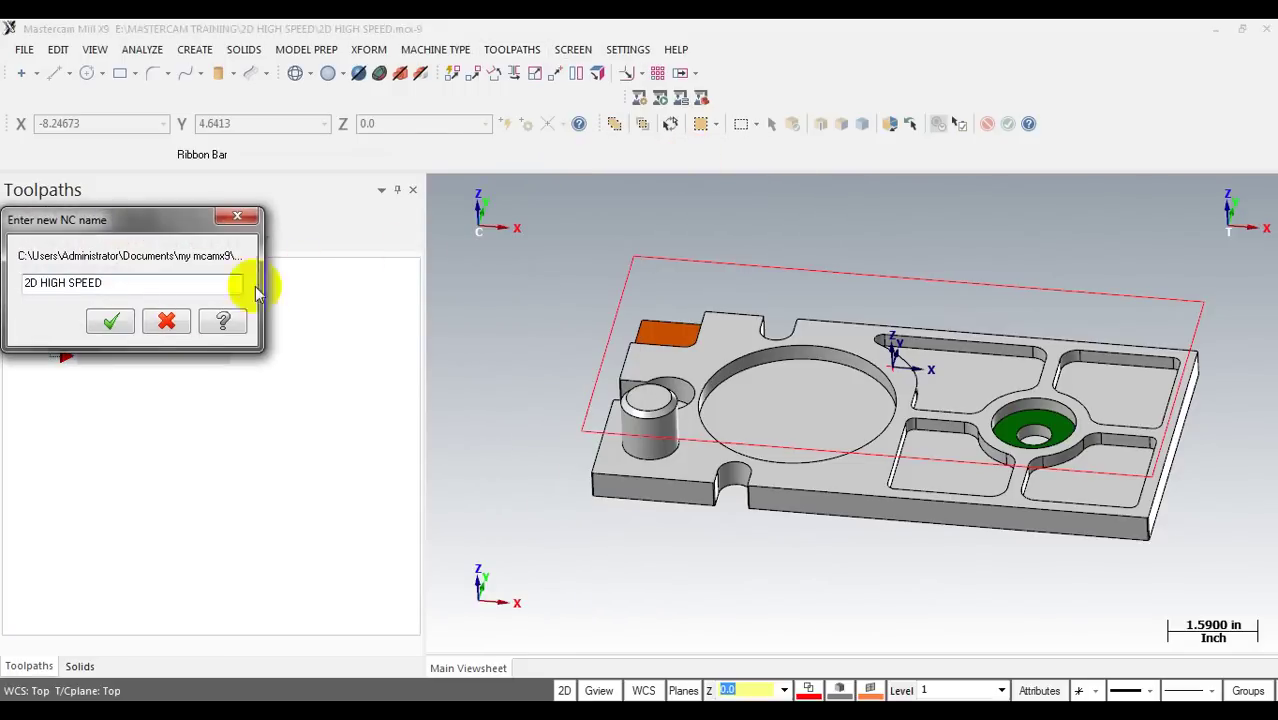
pyautogui.click(111, 321)
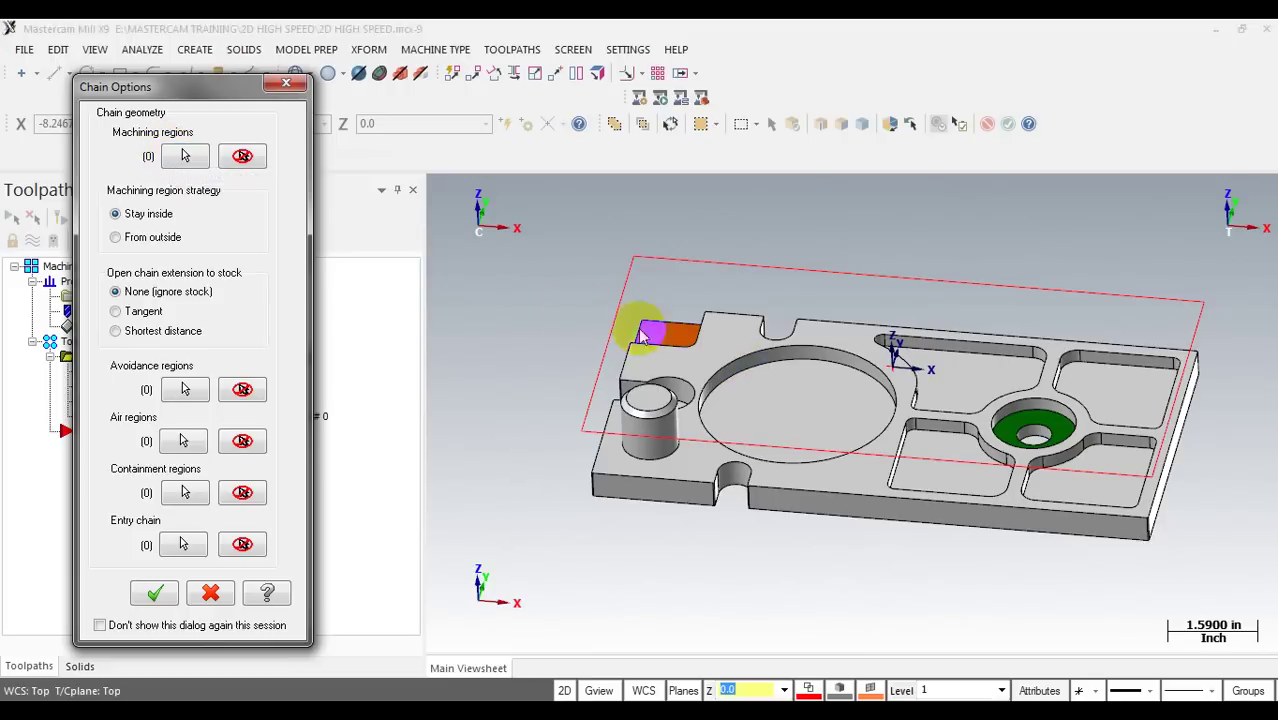
# Step: Chain the red rectangle around the plate as the machining region and set the machining region strategy to From outside
pyautogui.click(181, 158)
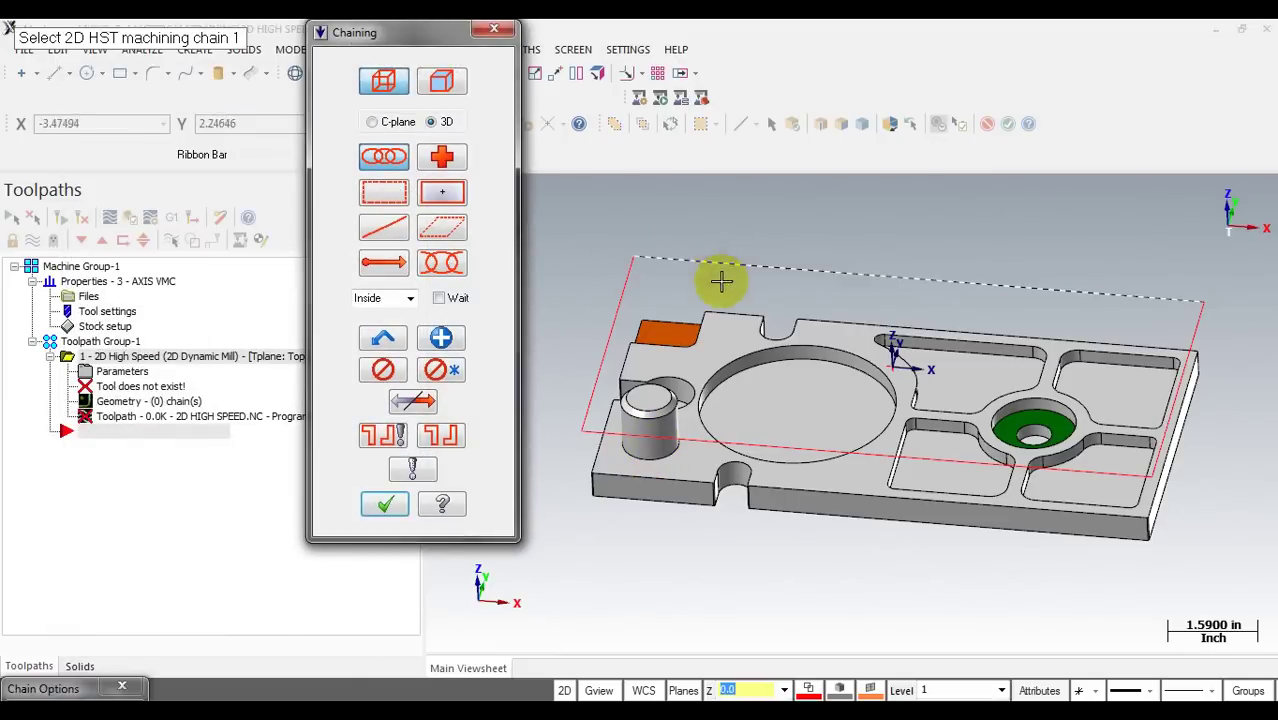
pyautogui.scroll(-2, 724, 265)
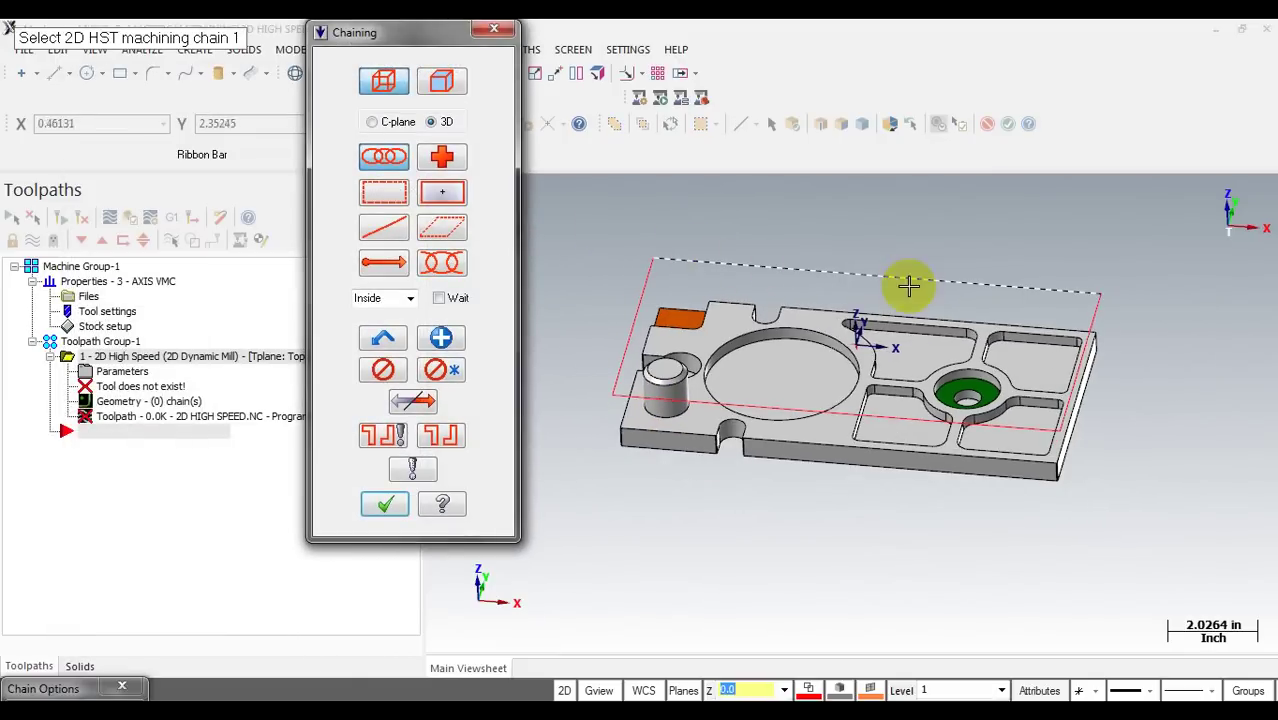
pyautogui.moveTo(1133, 337); pyautogui.dragTo(1159, 347, button='middle')
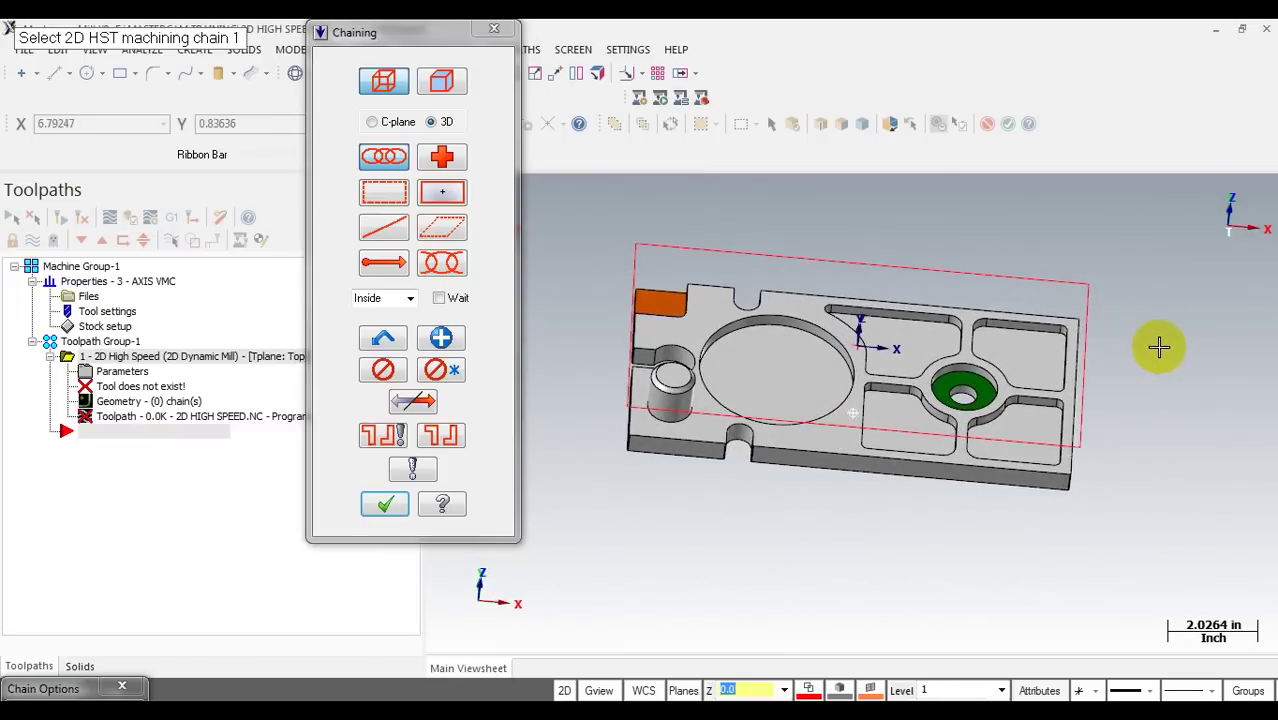
pyautogui.click(750, 254)
pyautogui.moveTo(765, 245); pyautogui.dragTo(850, 237, button='middle')
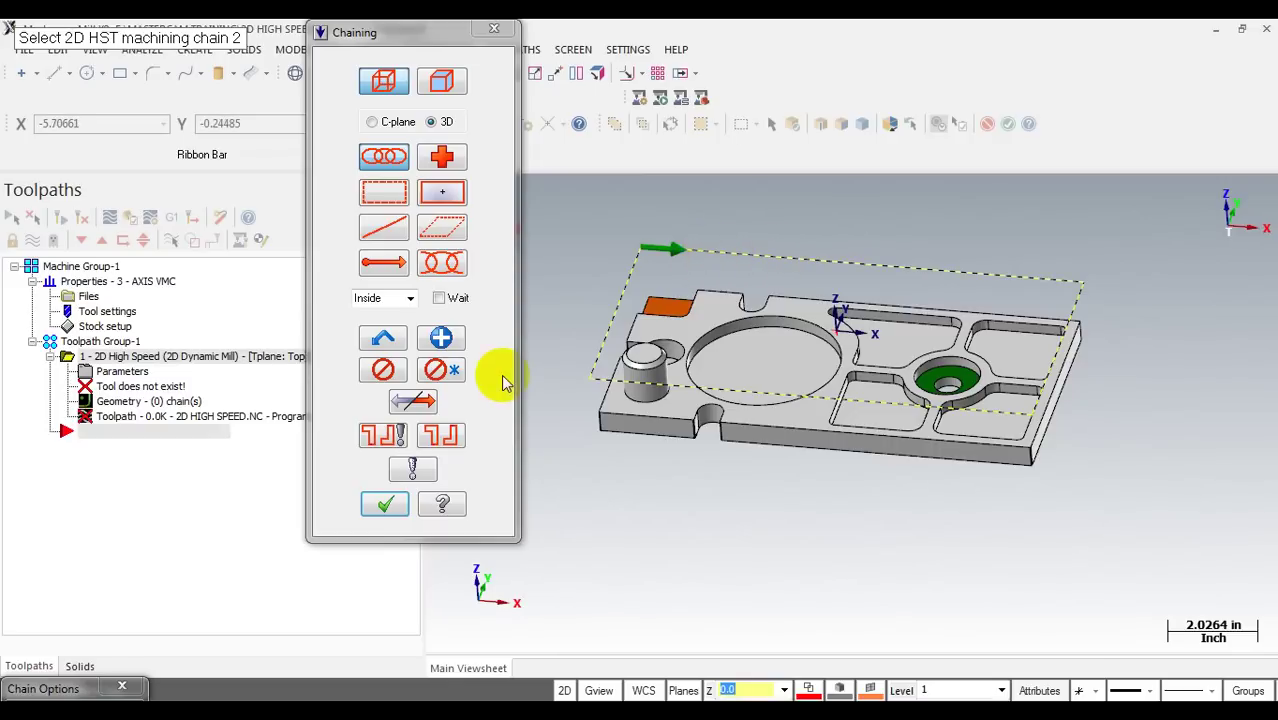
pyautogui.click(381, 506)
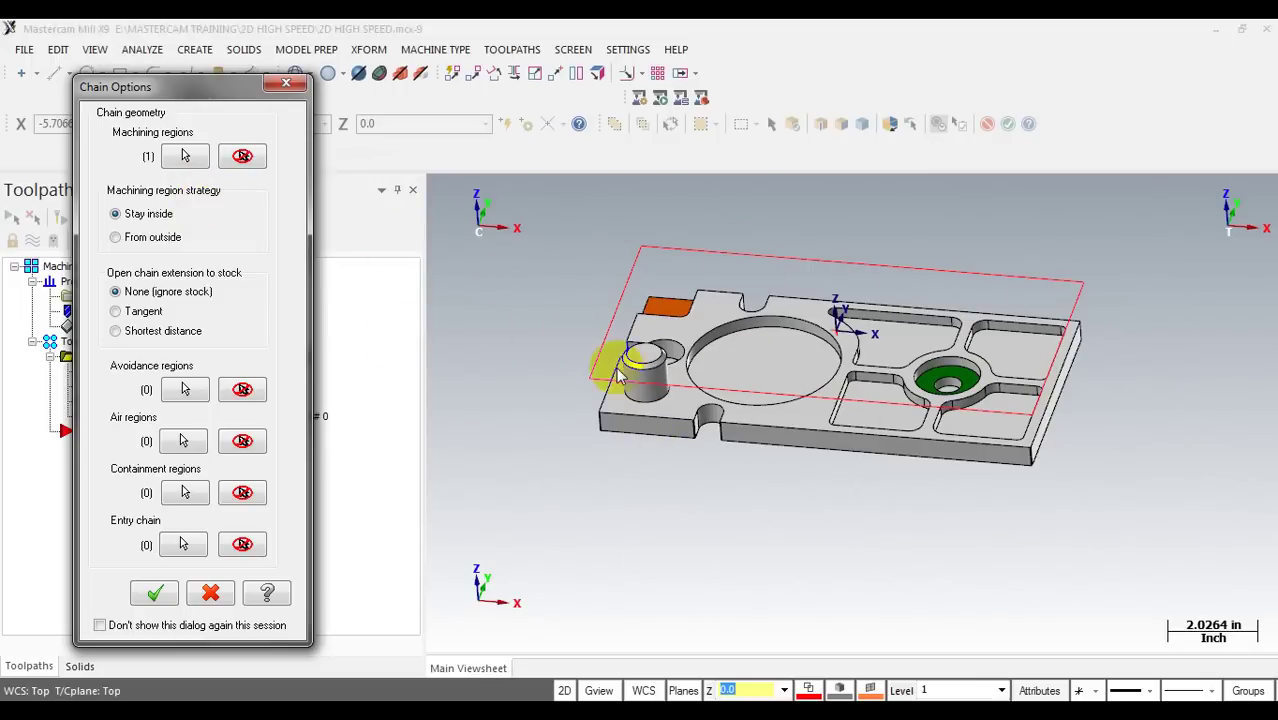
pyautogui.click(142, 244)
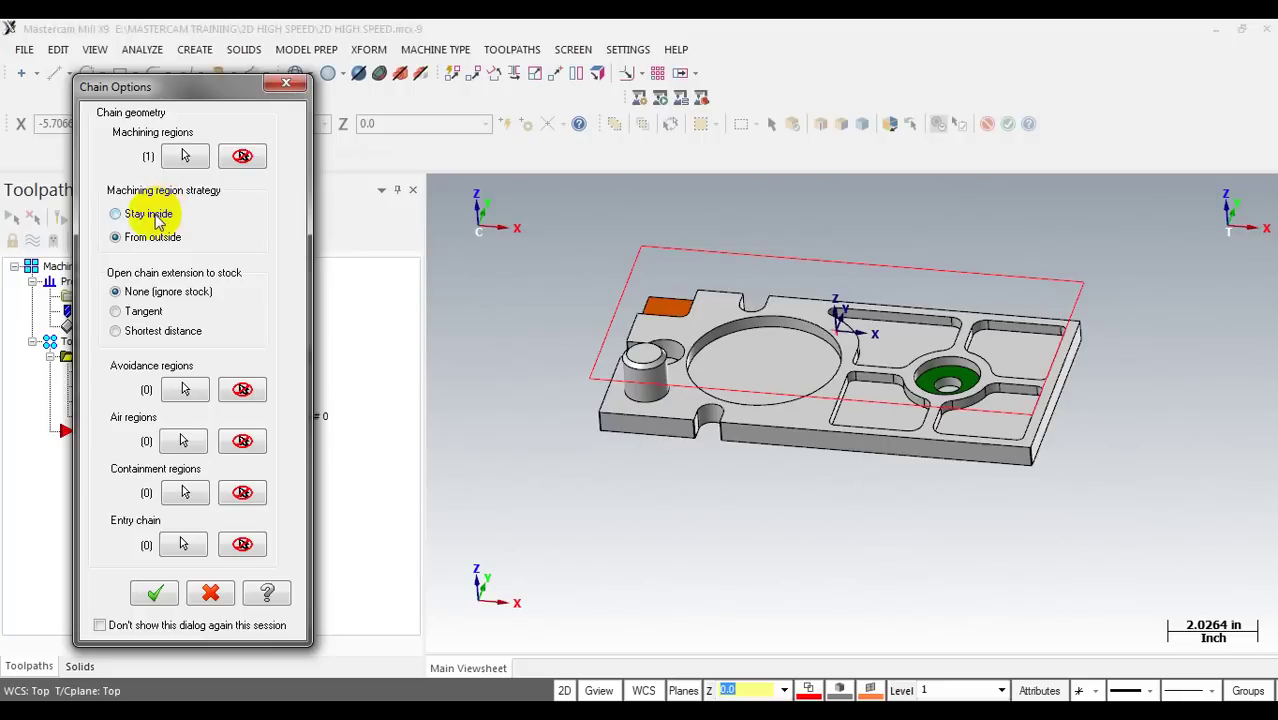
pyautogui.click(152, 237)
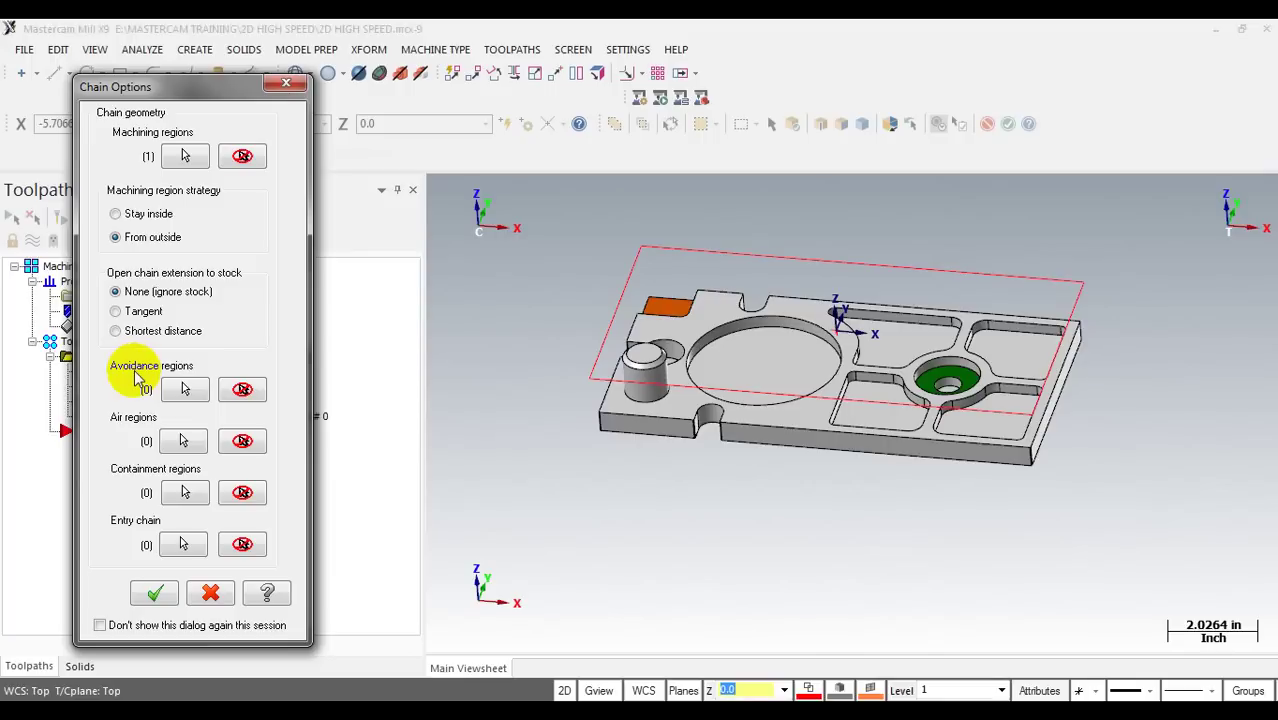
# Step: Add the base edge loop of the cylindrical boss as a solid avoidance region and accept the chain options
pyautogui.click(178, 390)
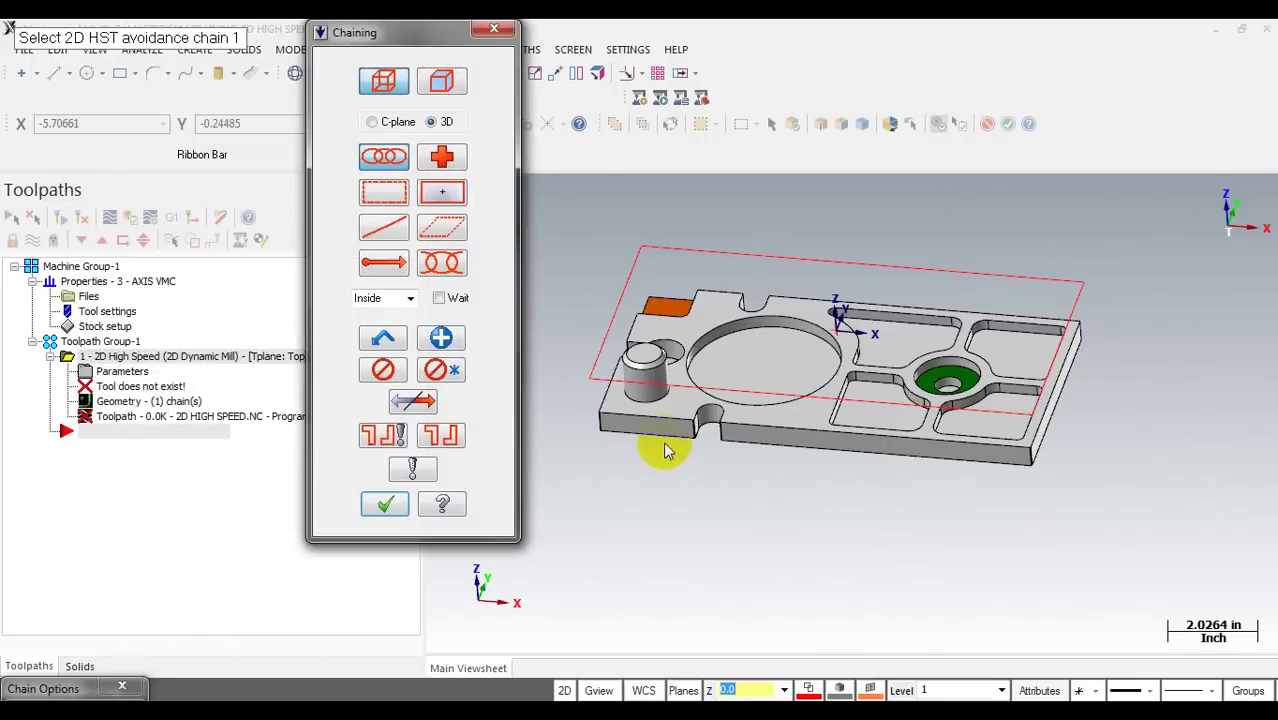
pyautogui.scroll(2, 580, 358)
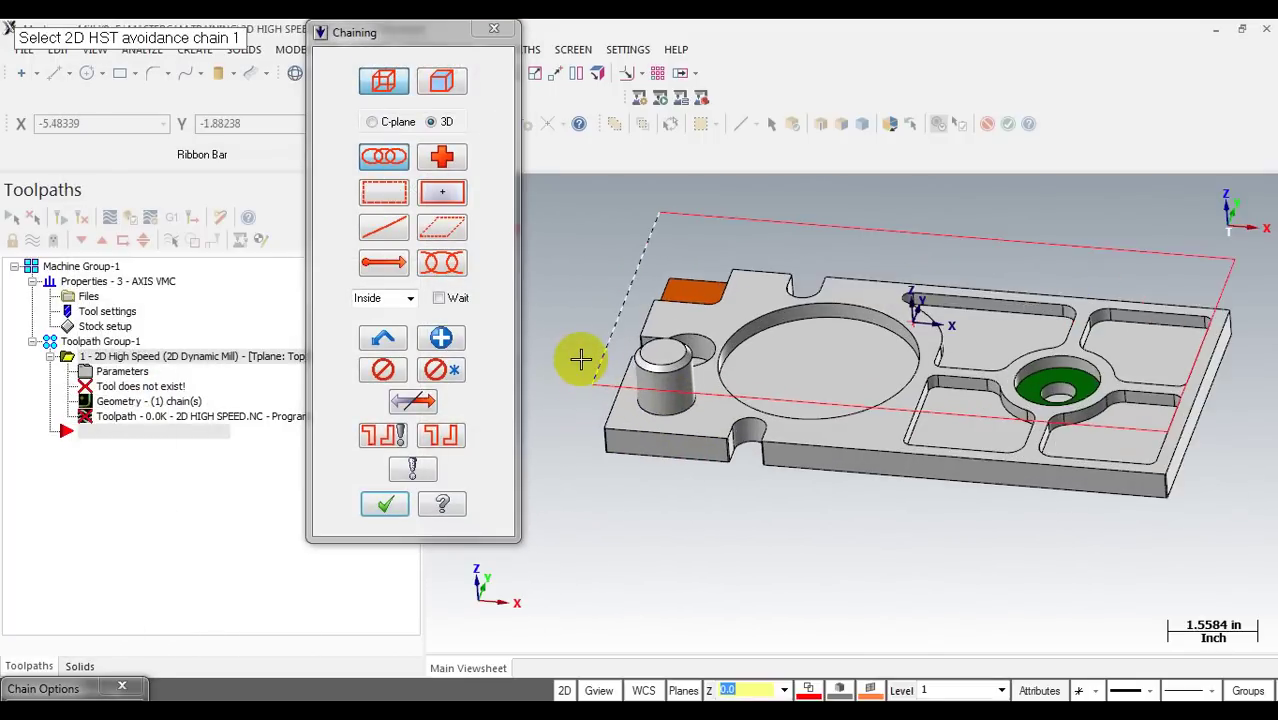
pyautogui.scroll(2, 585, 362)
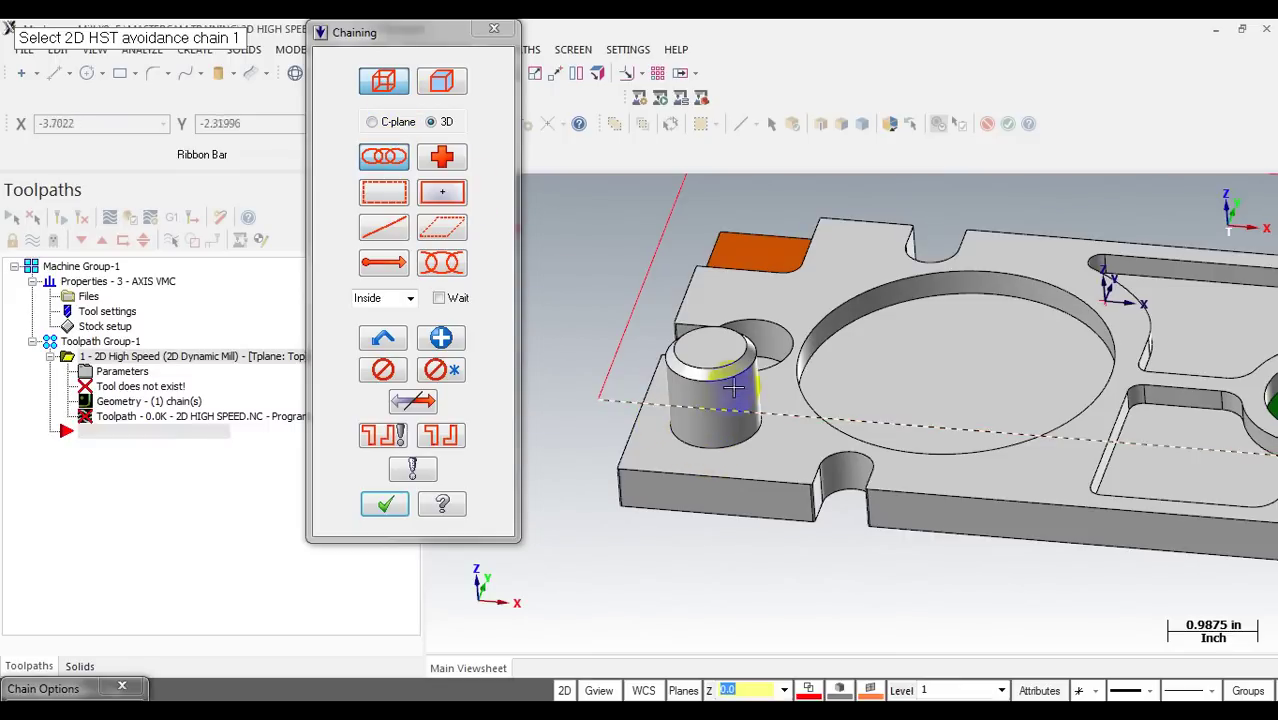
pyautogui.click(444, 82)
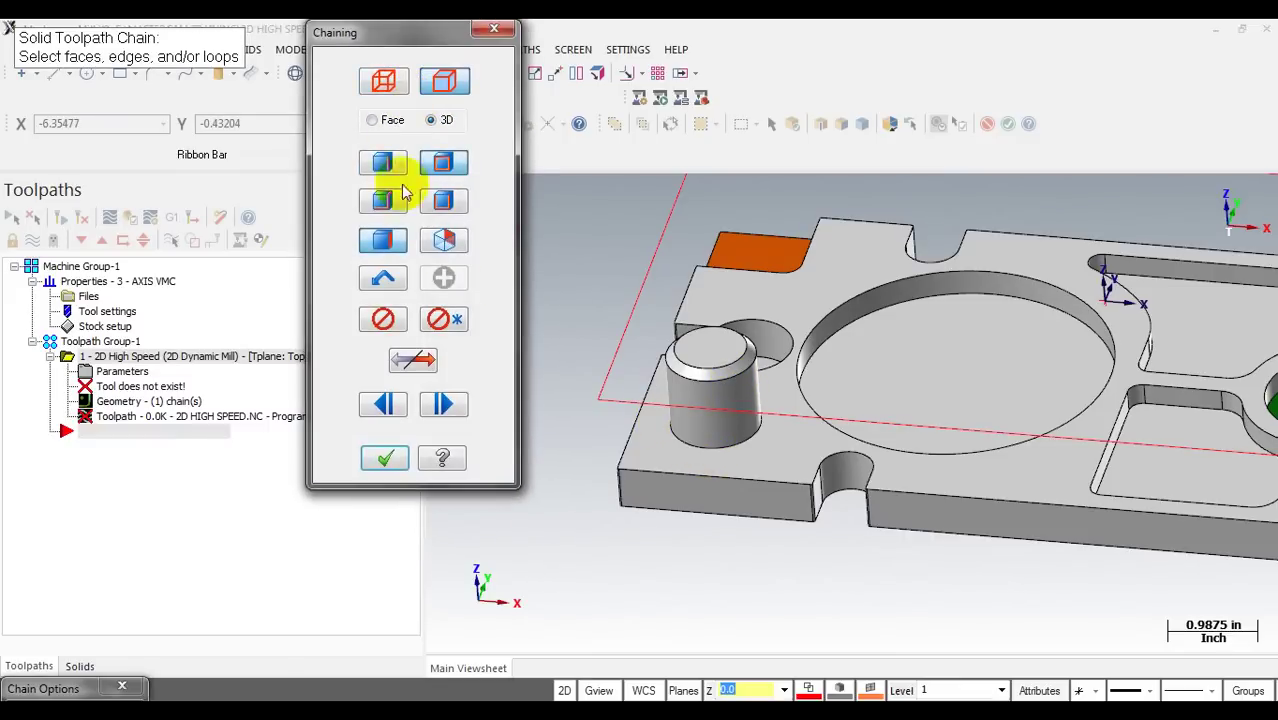
pyautogui.click(698, 440)
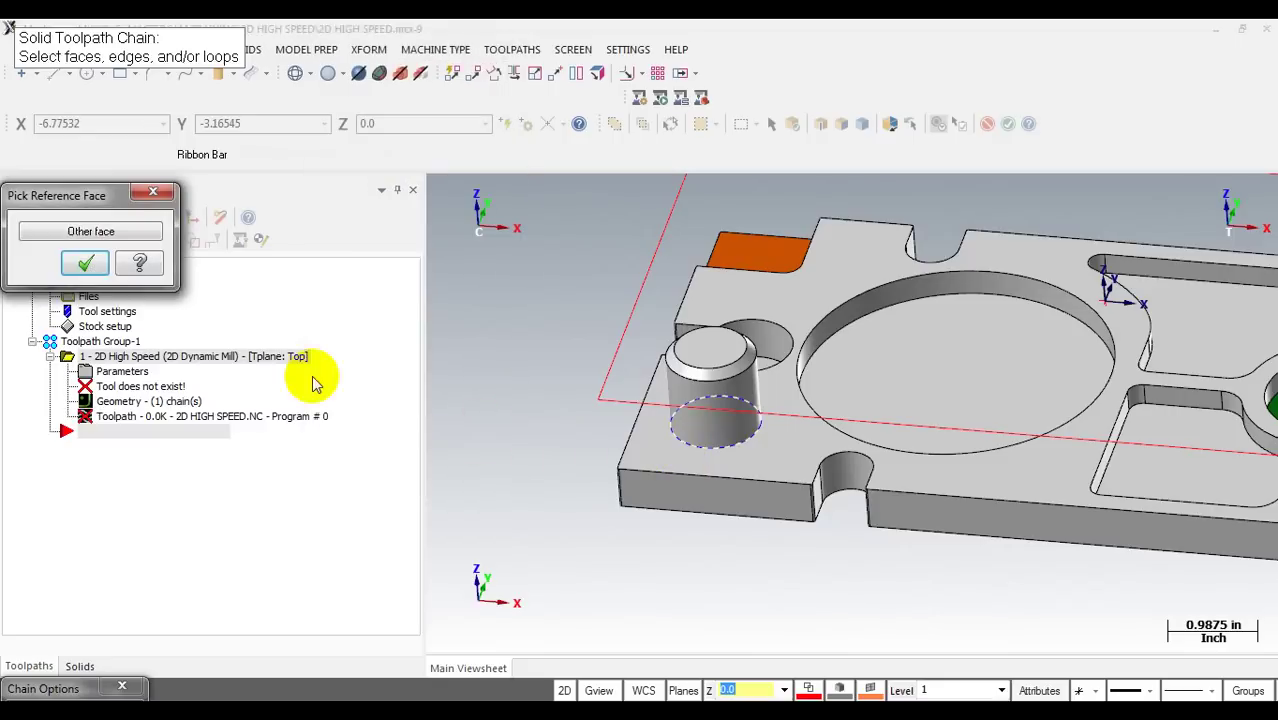
pyautogui.click(85, 263)
pyautogui.scroll(-3, 765, 428)
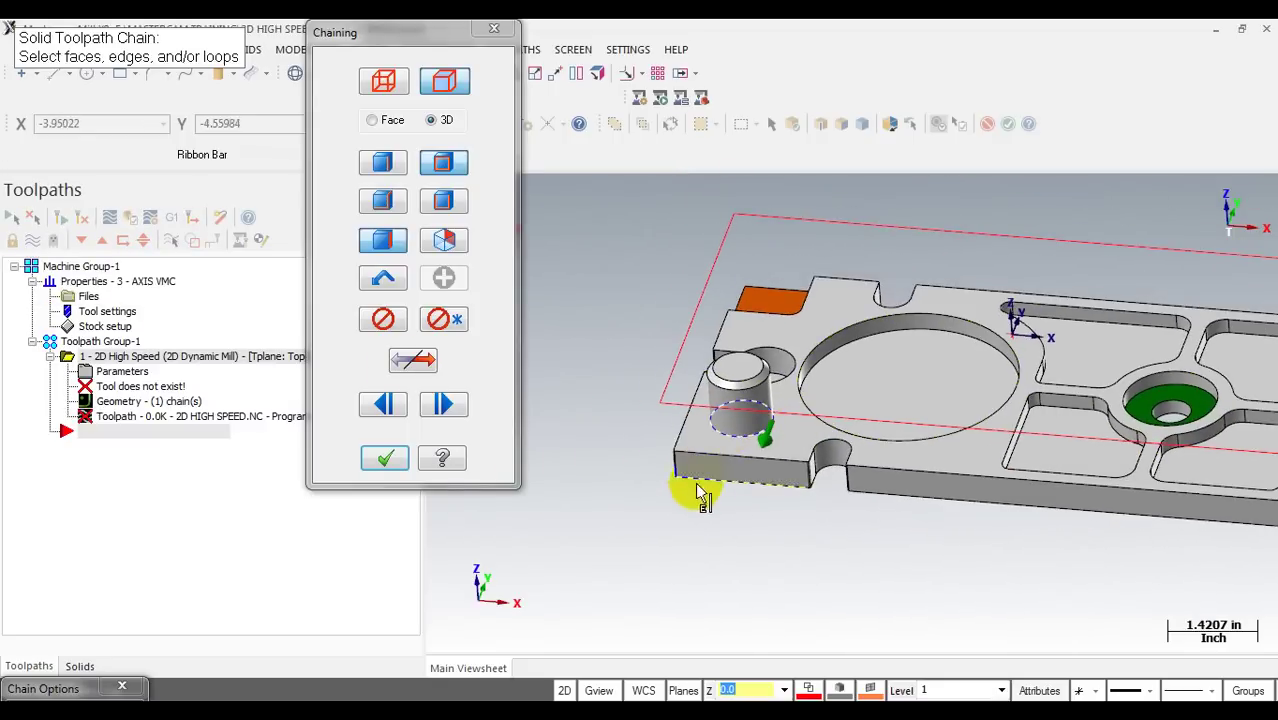
pyautogui.click(385, 457)
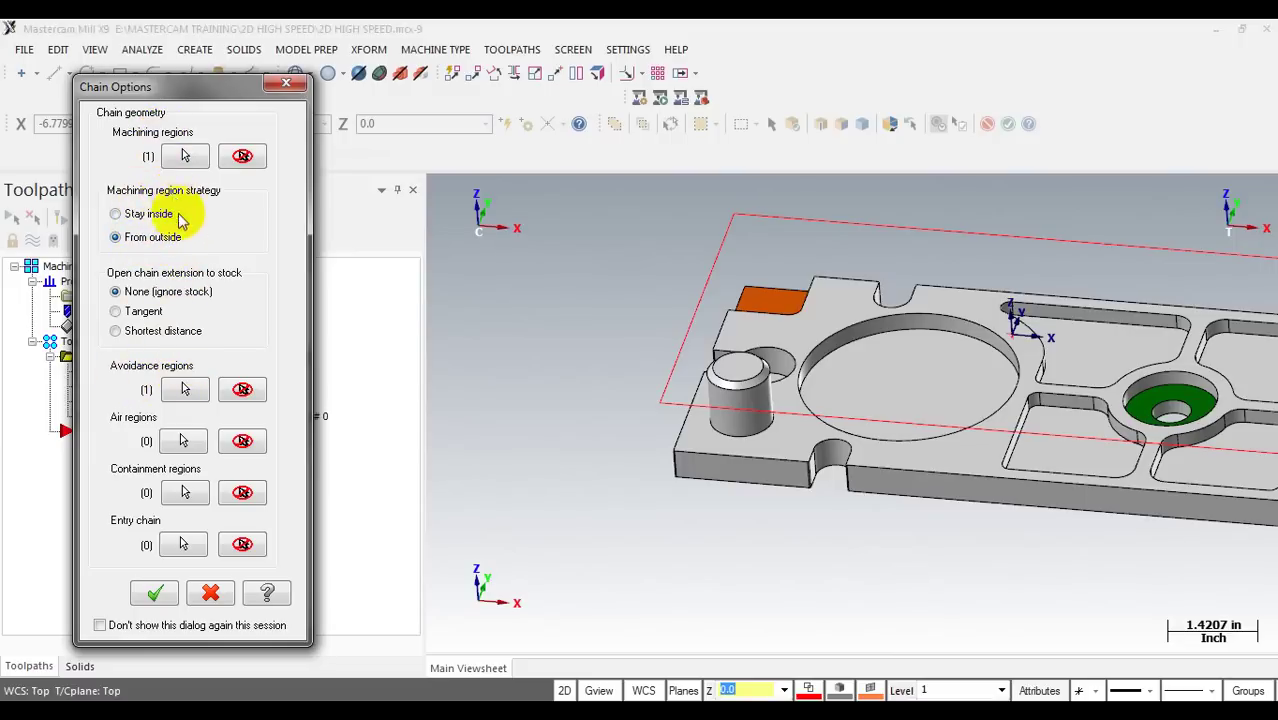
pyautogui.click(157, 594)
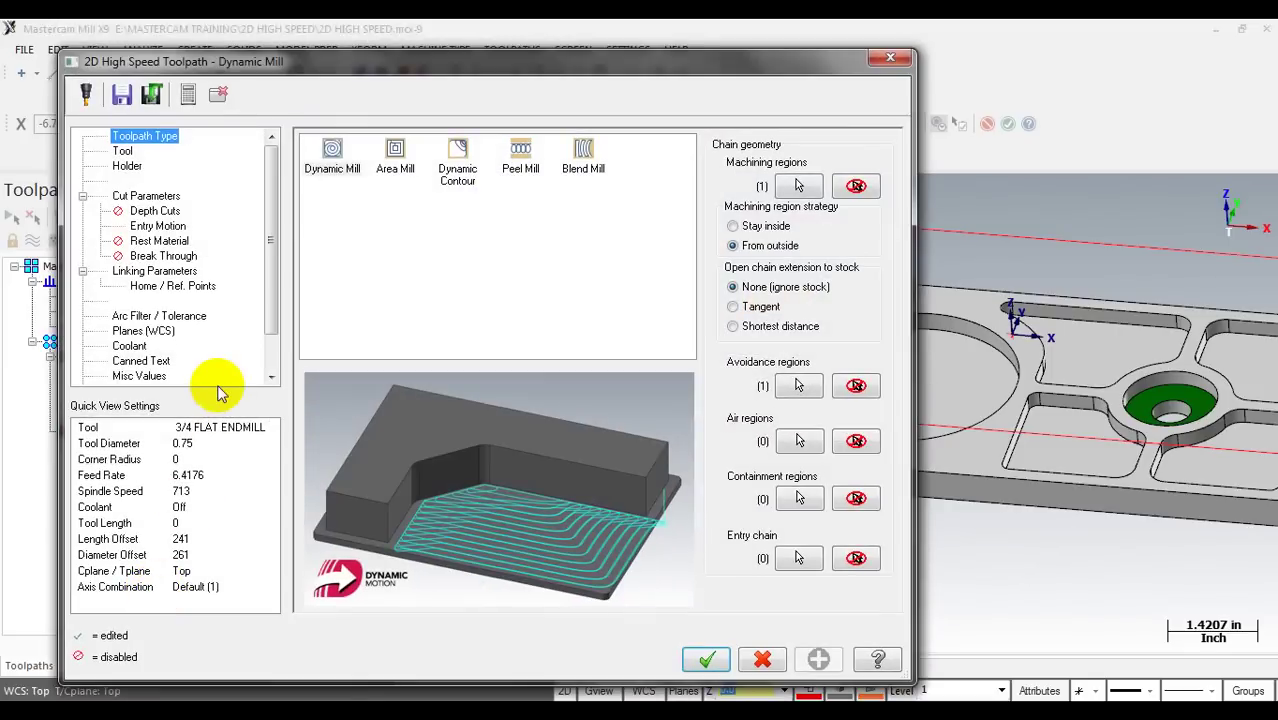
# Step: Choose the 1/2 FLAT ENDMILL from the Mill_Inch tool library for the Dynamic Mill toolpath
pyautogui.click(122, 150)
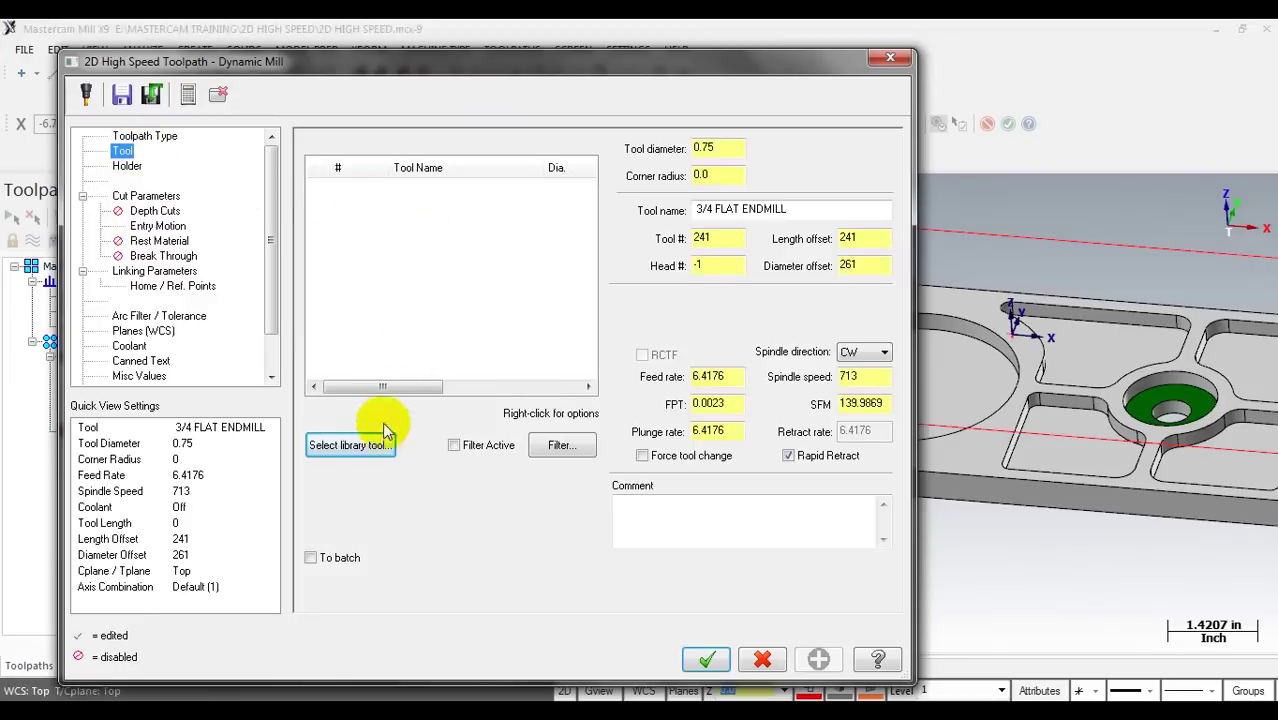
pyautogui.click(352, 443)
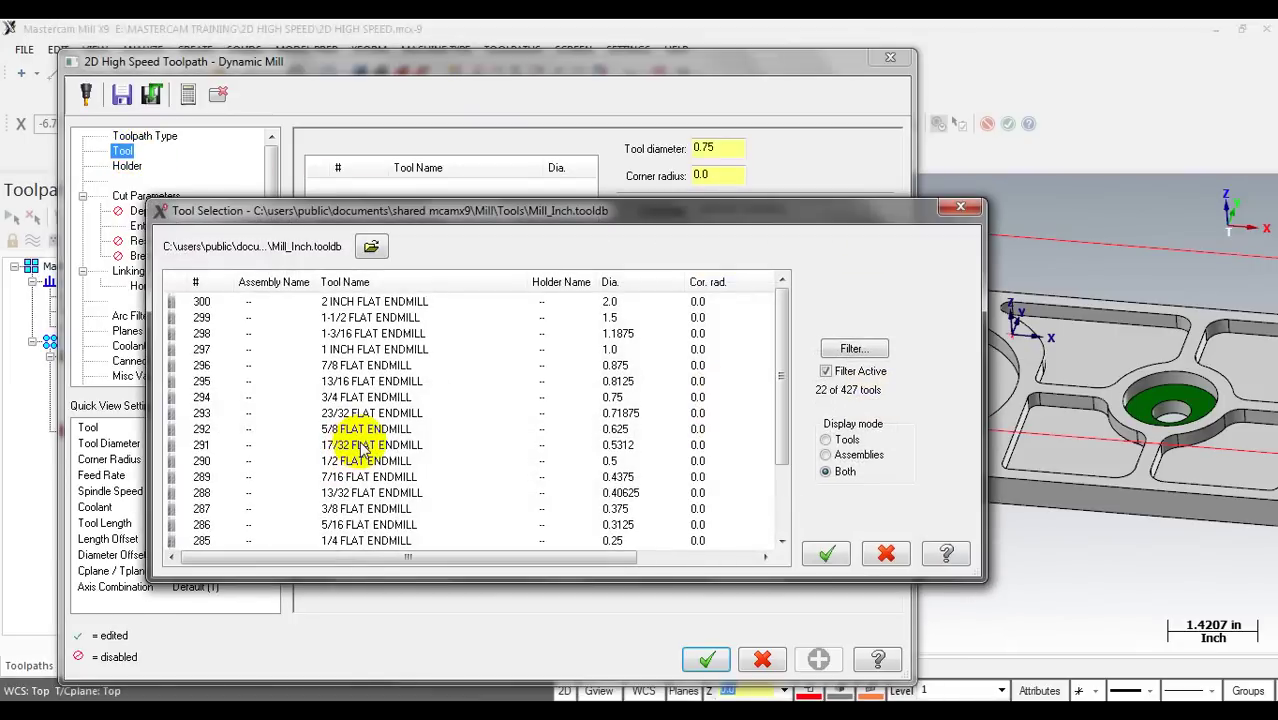
pyautogui.click(370, 397)
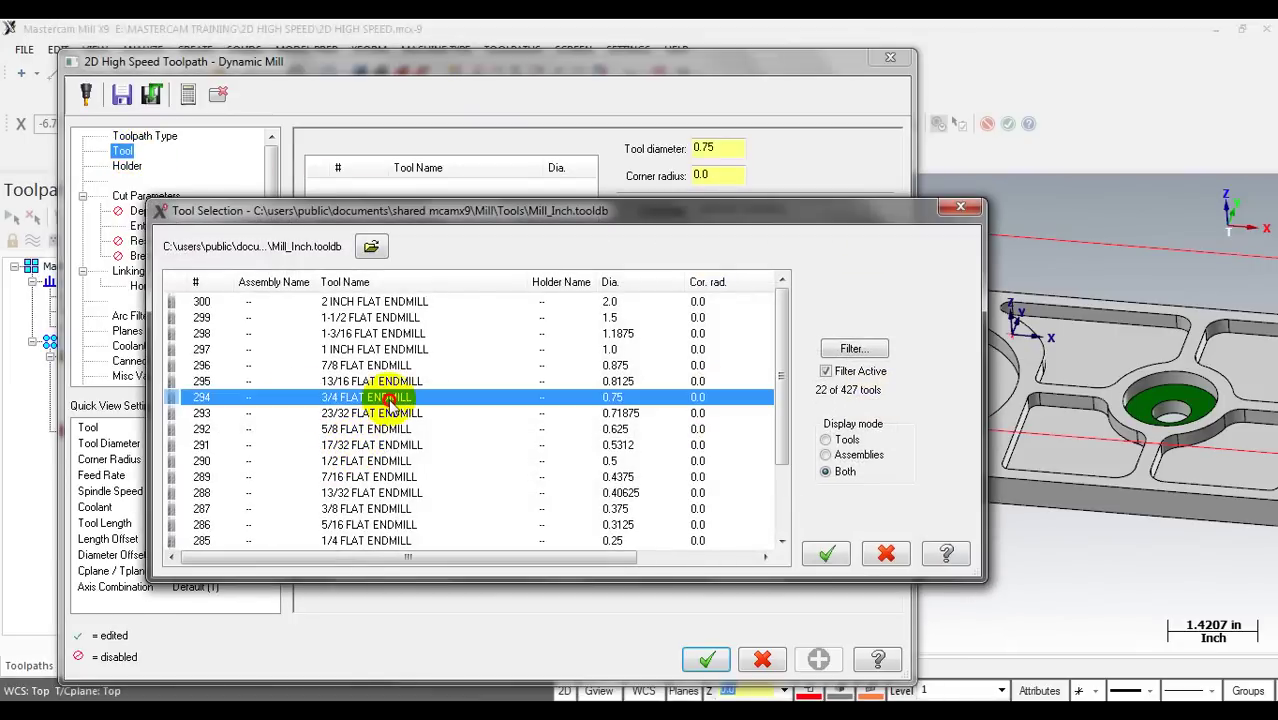
pyautogui.click(372, 350)
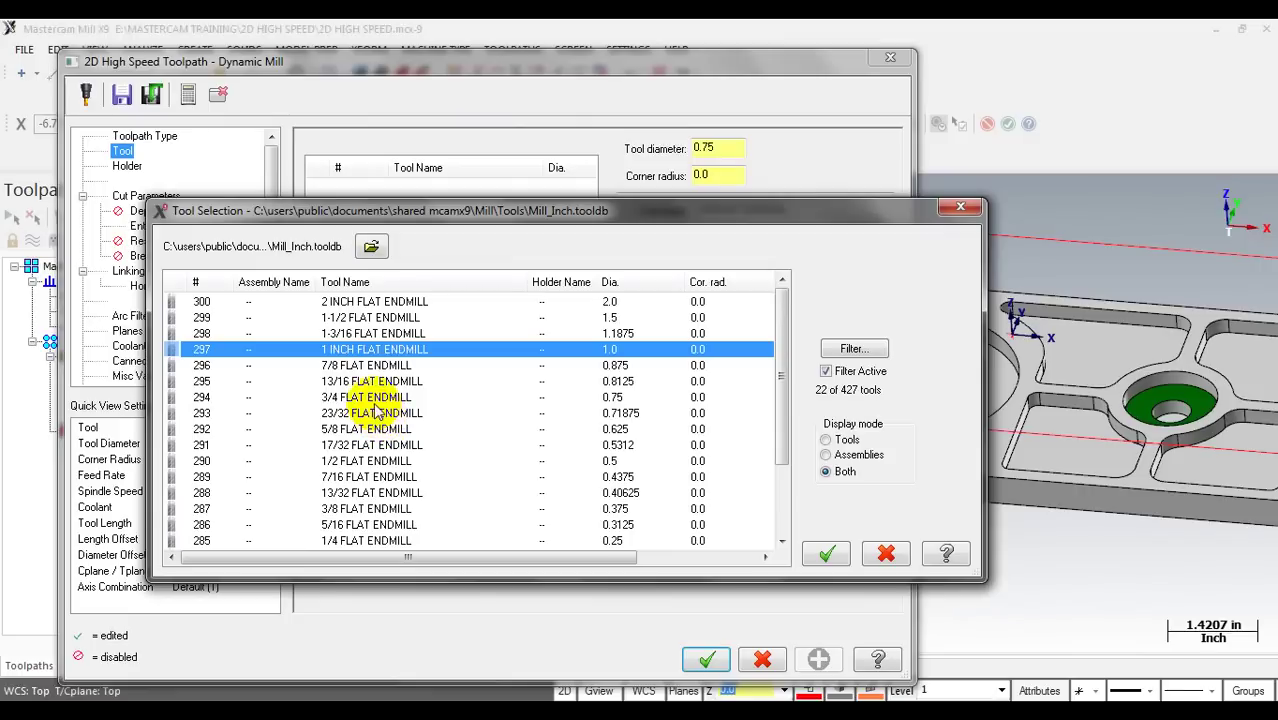
pyautogui.click(372, 397)
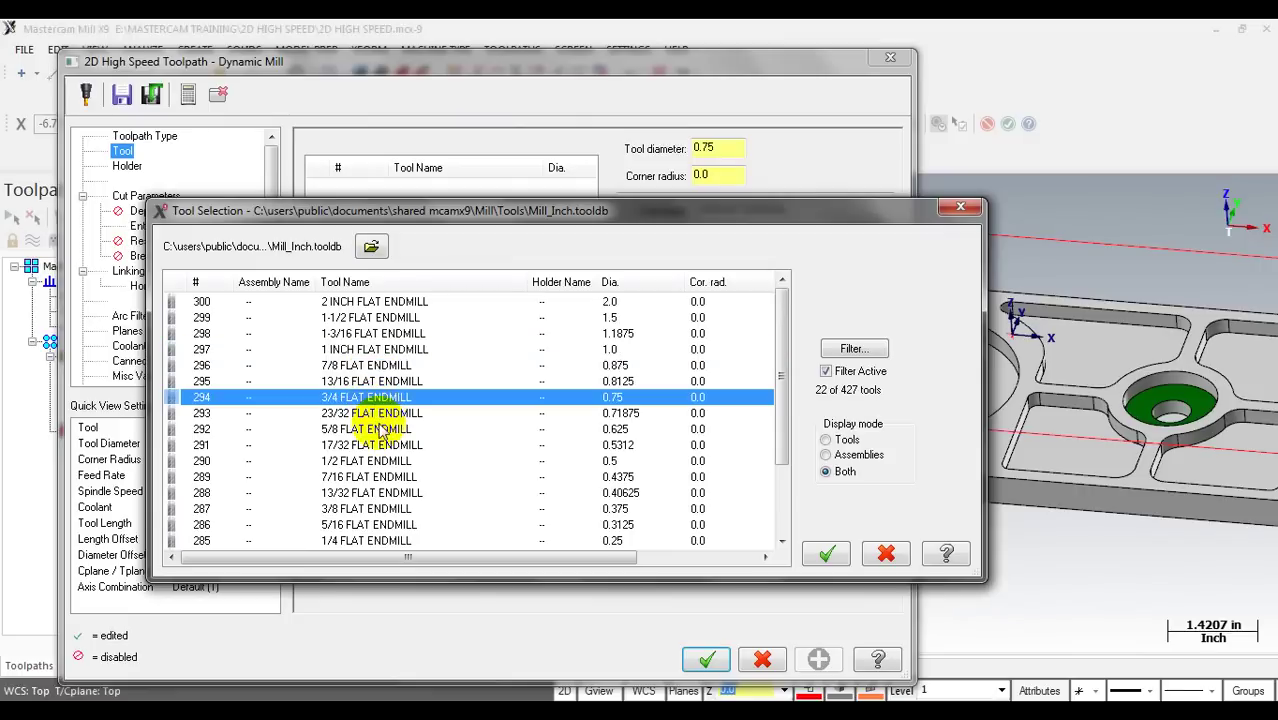
pyautogui.click(385, 477)
pyautogui.click(358, 333)
pyautogui.click(360, 316)
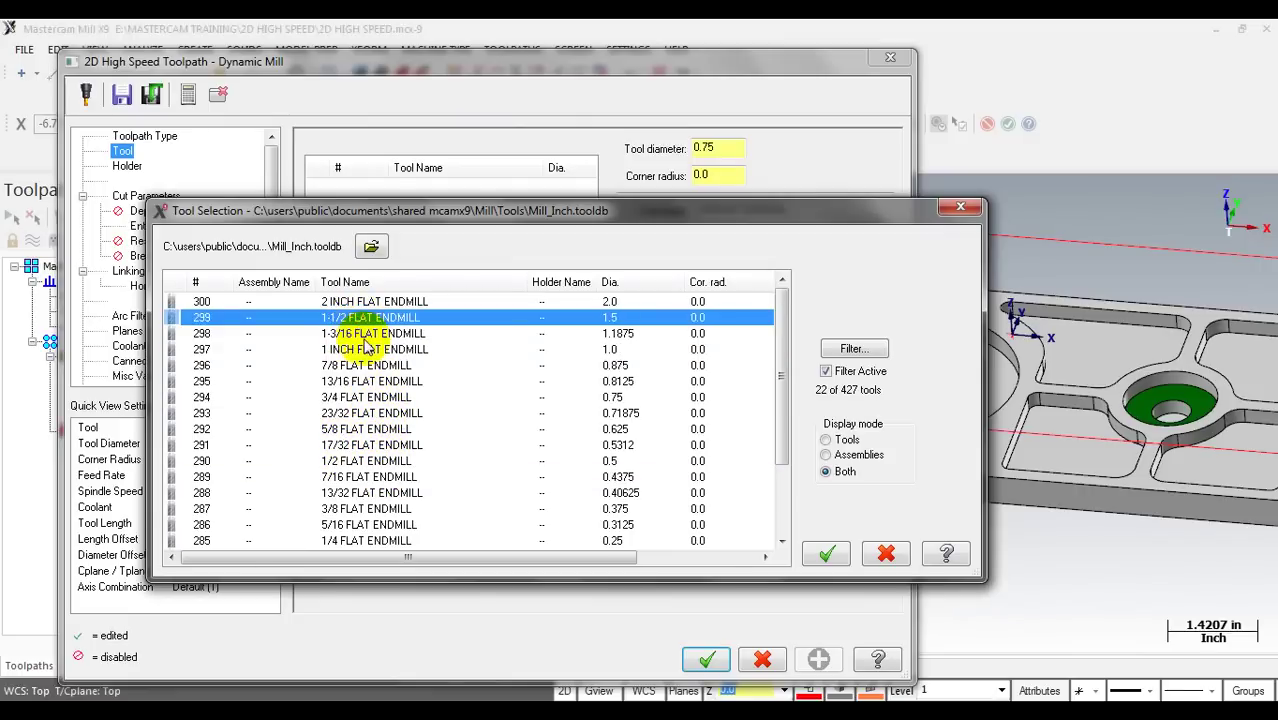
pyautogui.click(614, 461)
pyautogui.doubleClick(405, 462)
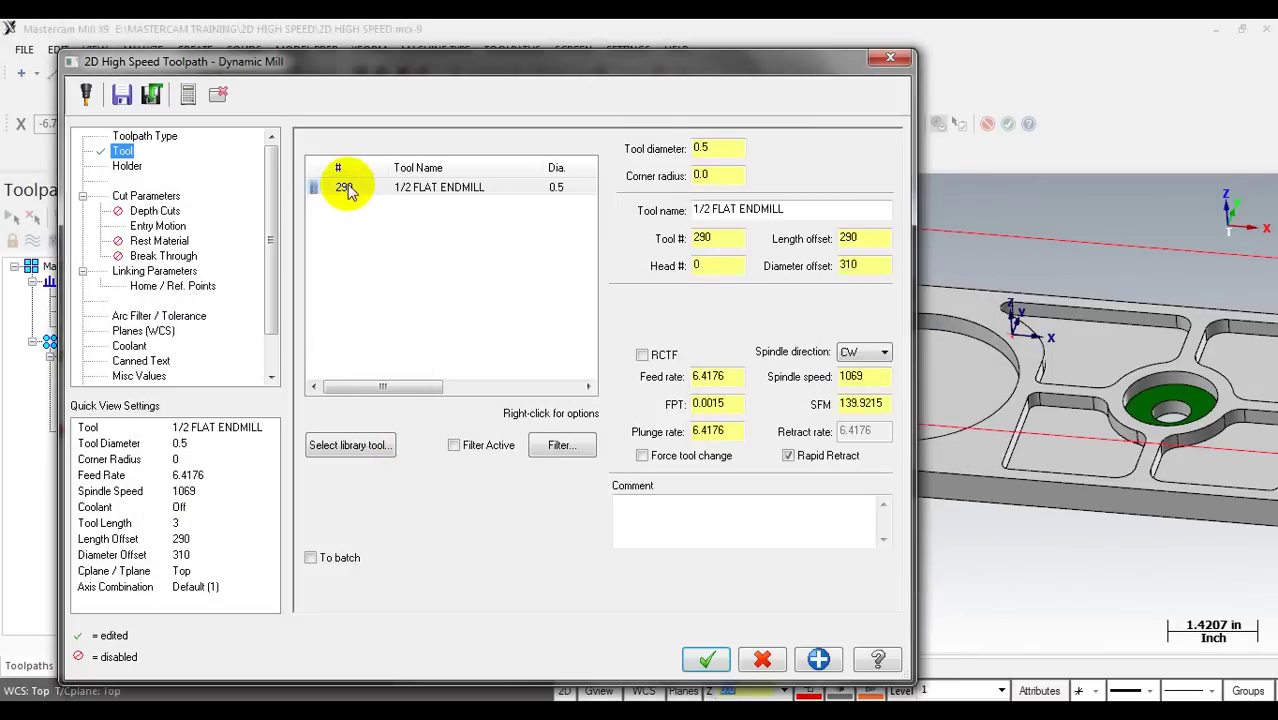
# Step: Set the endmill's feed rate to 100 and its plunge rate to 40
pyautogui.doubleClick(716, 378)
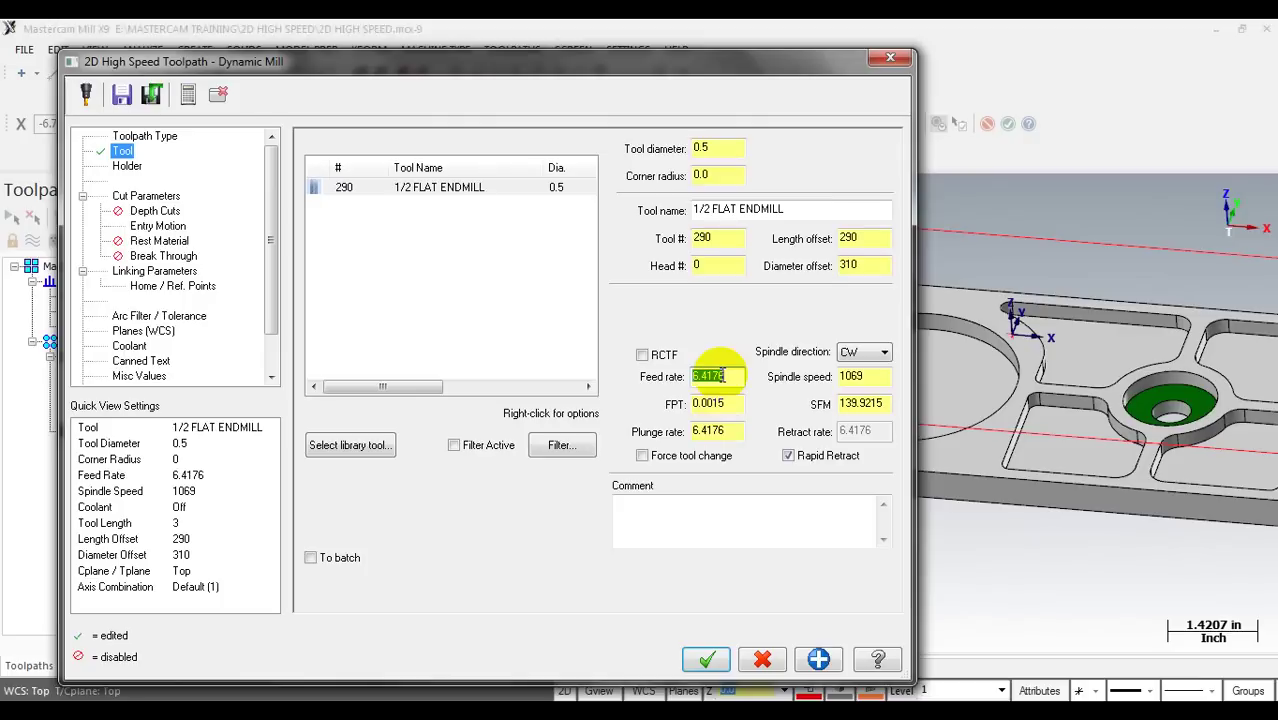
pyautogui.write('100')
pyautogui.click(700, 430)
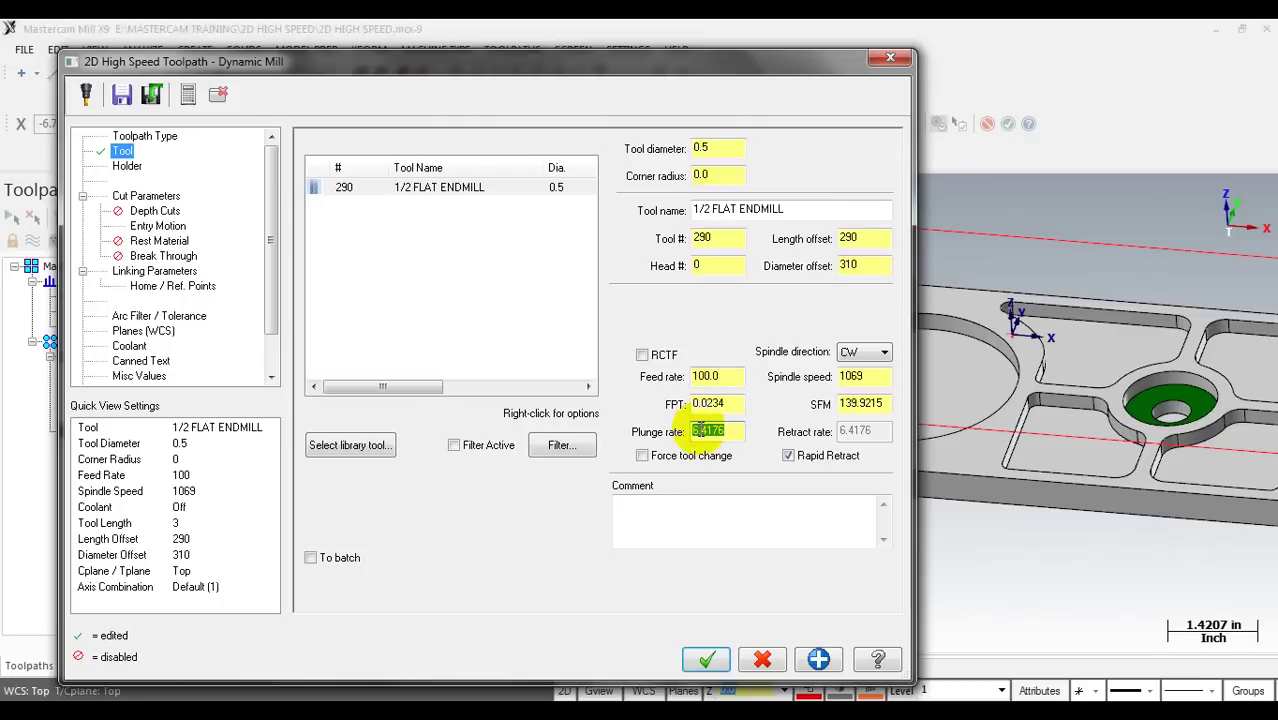
pyautogui.write('20')
pyautogui.write('40')
pyautogui.click(705, 375)
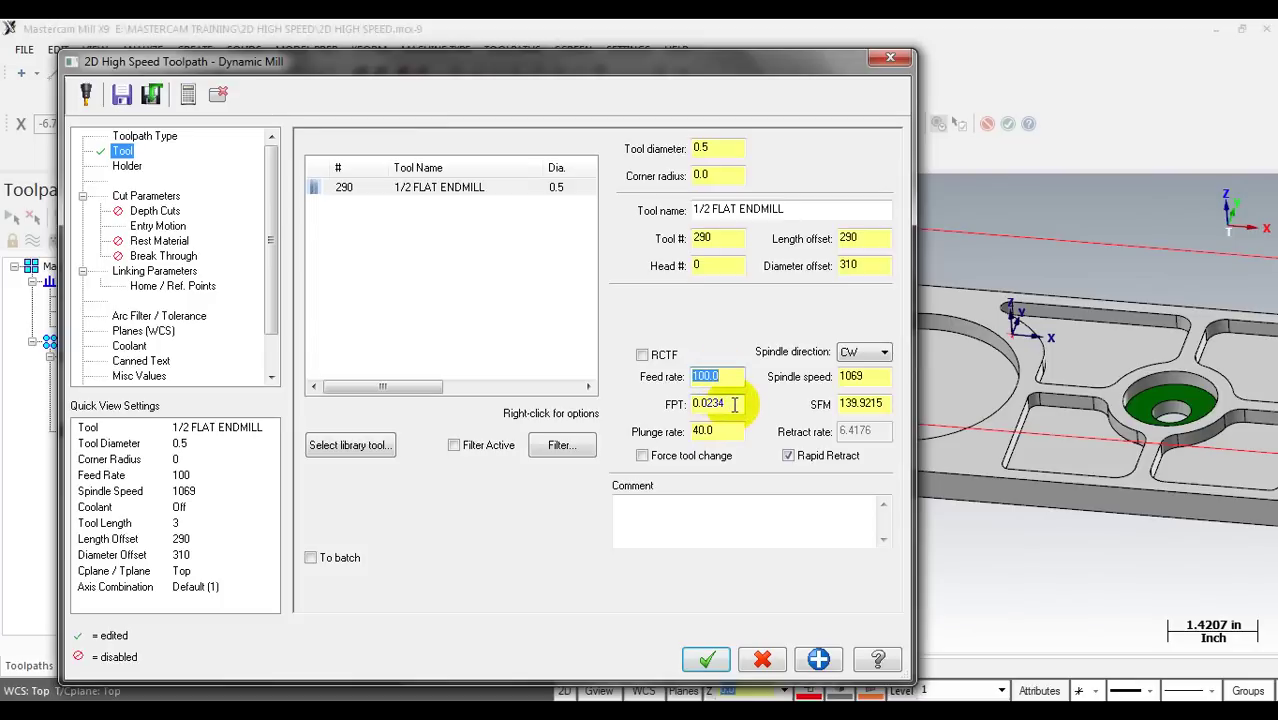
# Step: Set the endmill's spindle speed to 8000
pyautogui.doubleClick(862, 377)
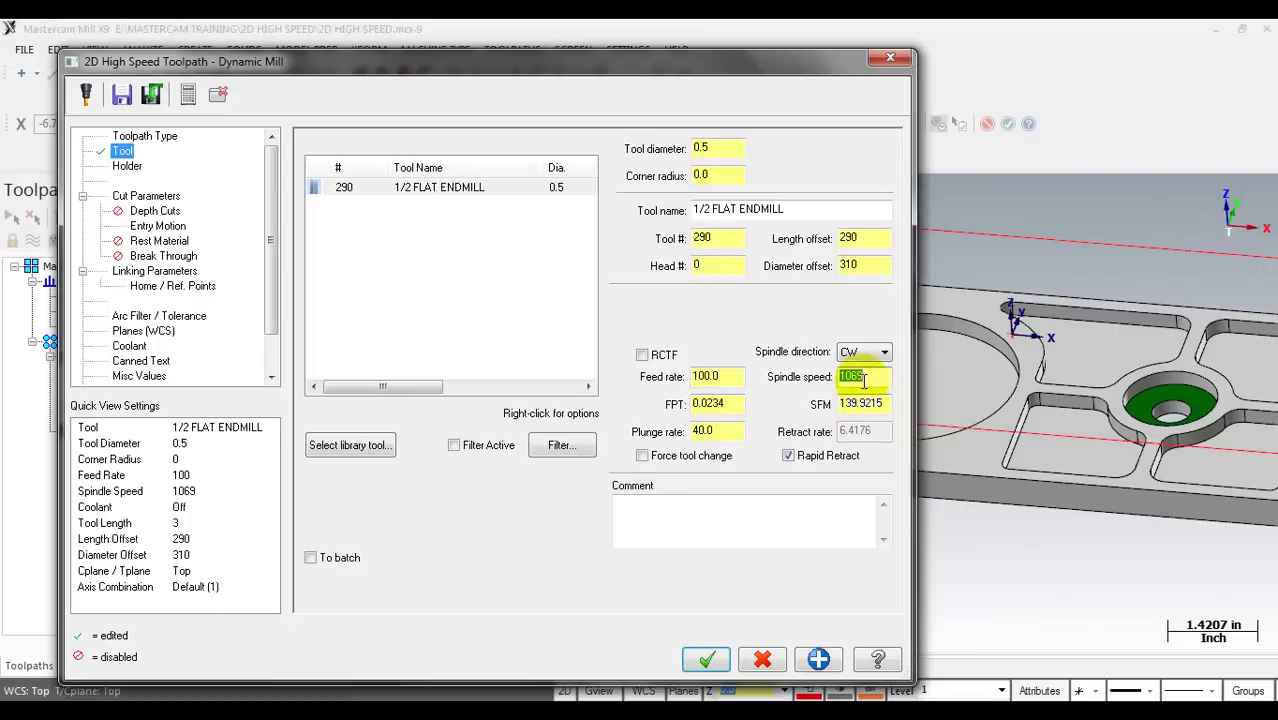
pyautogui.write('100')
pyautogui.press('BackSpace')
pyautogui.press('BackSpace')
pyautogui.press('BackSpace')
pyautogui.write('8000')
pyautogui.click(859, 403)
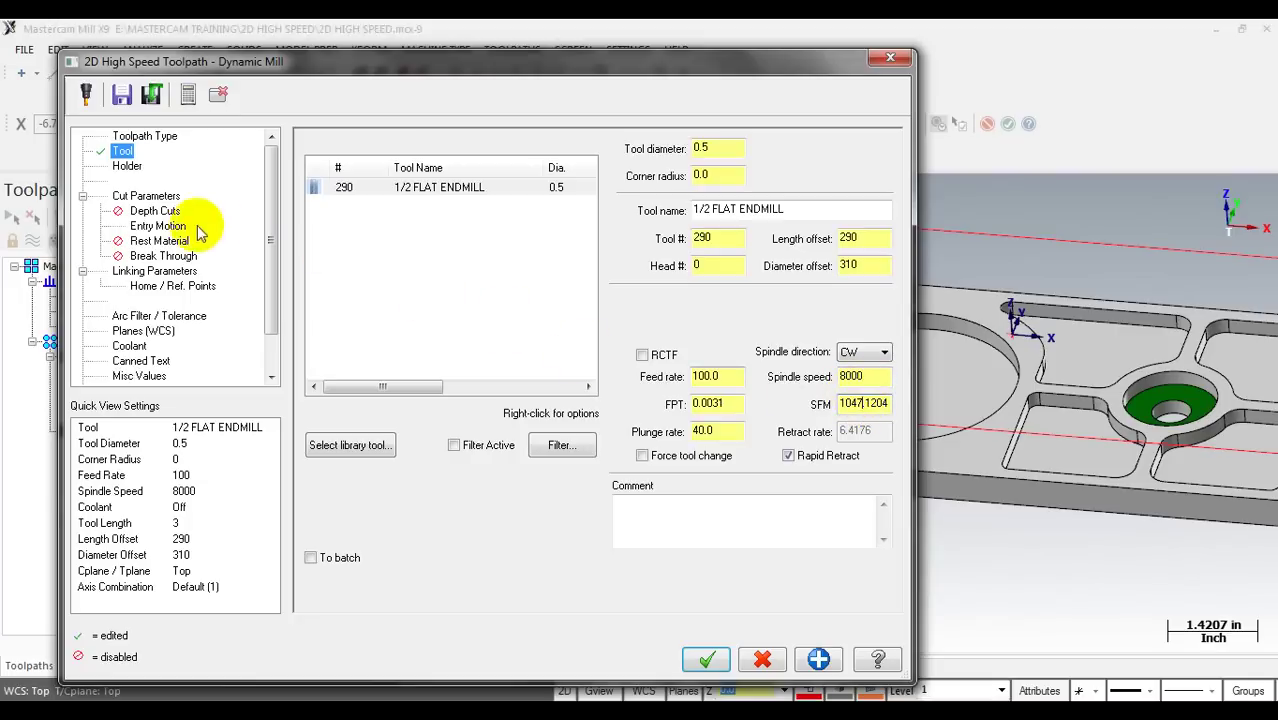
# Step: Select the first B2C3-0032 entry as the tool holder
pyautogui.click(146, 196)
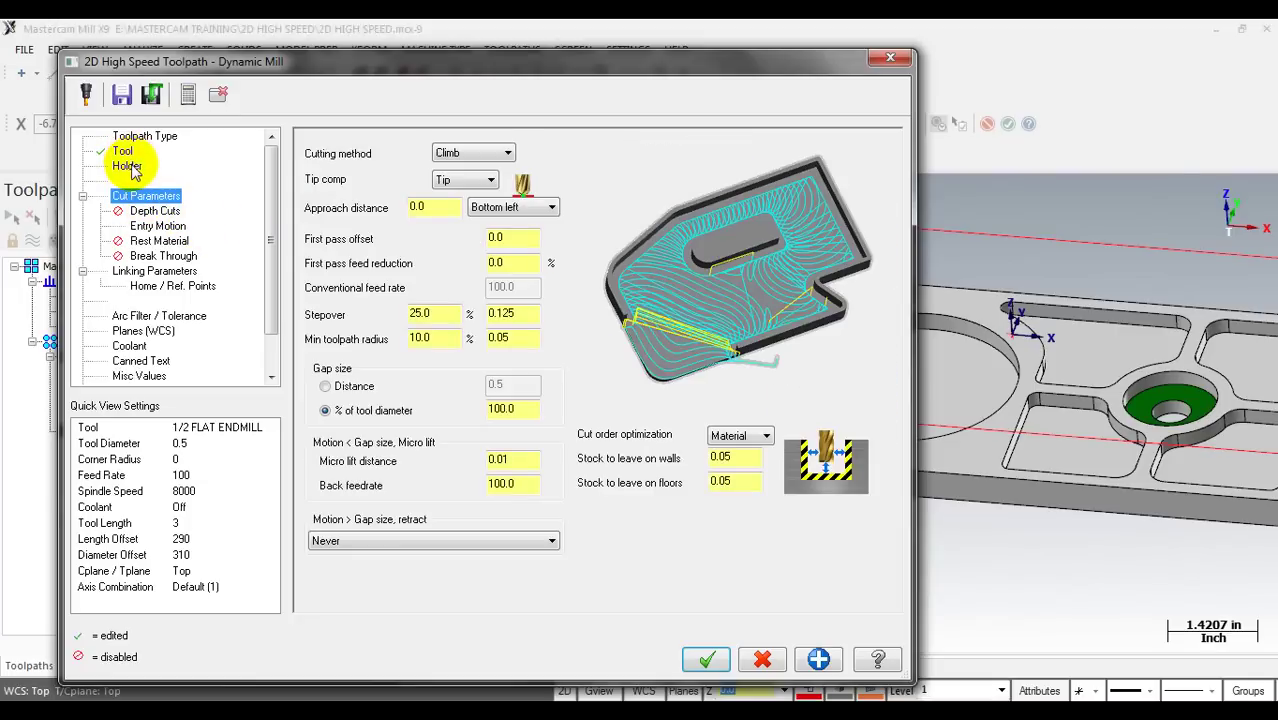
pyautogui.click(127, 166)
pyautogui.click(345, 226)
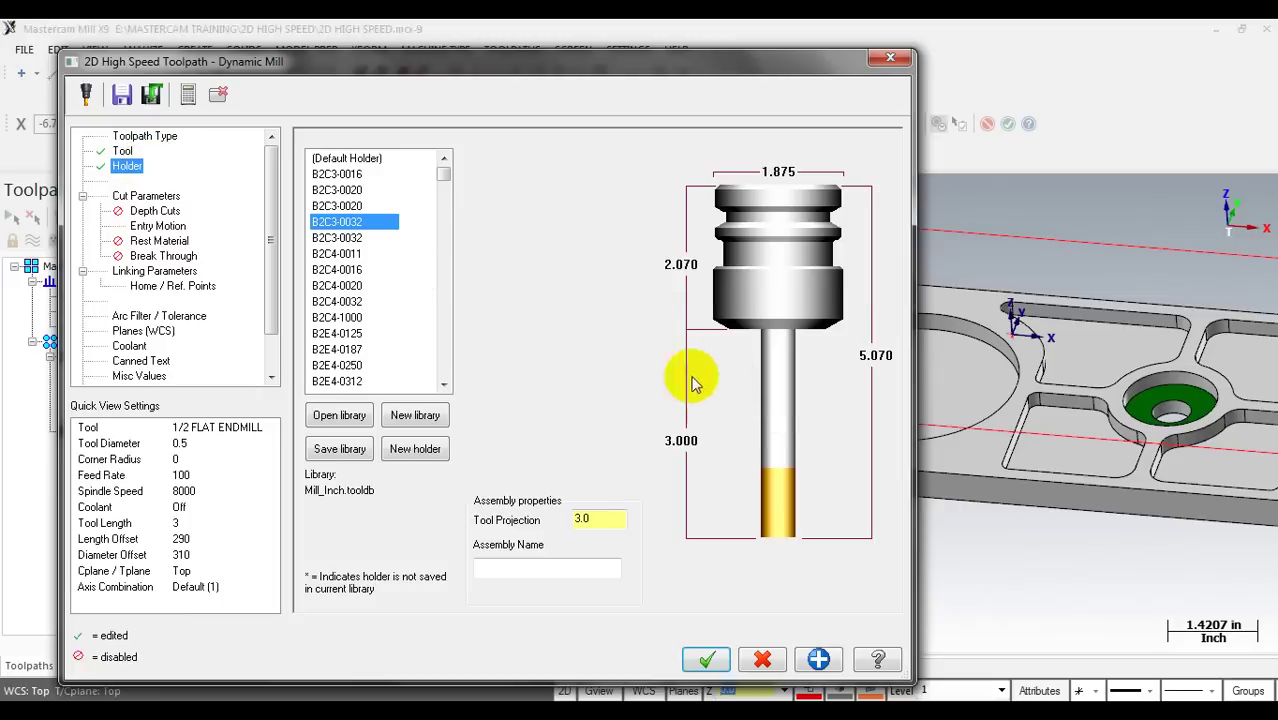
# Step: Choose Climb as the cutting method in the Dynamic Mill cut parameters
pyautogui.click(133, 196)
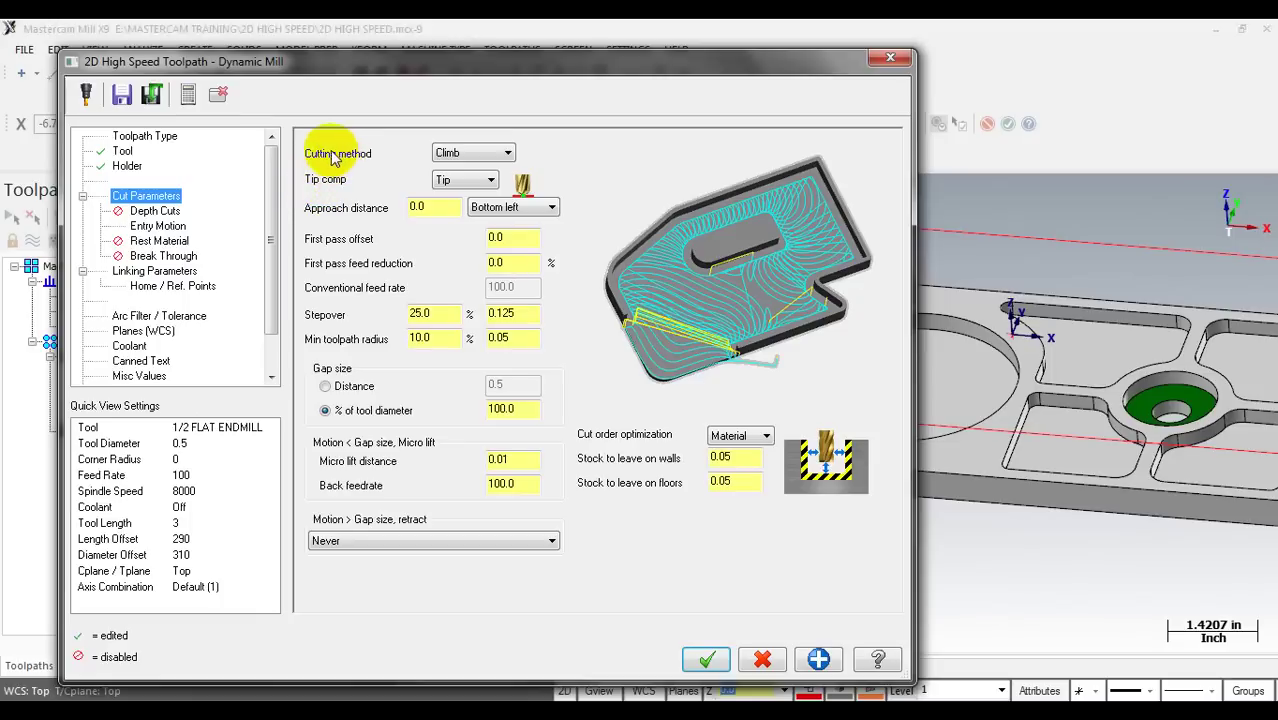
pyautogui.click(459, 158)
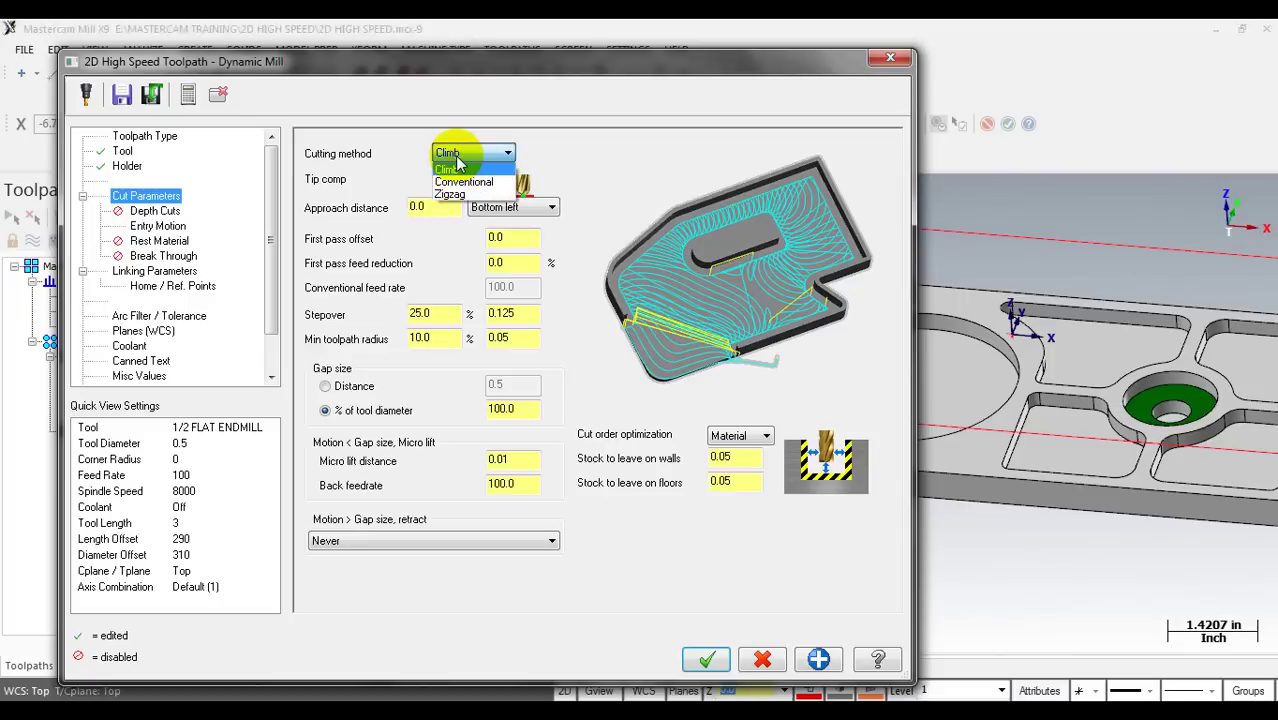
pyautogui.click(454, 168)
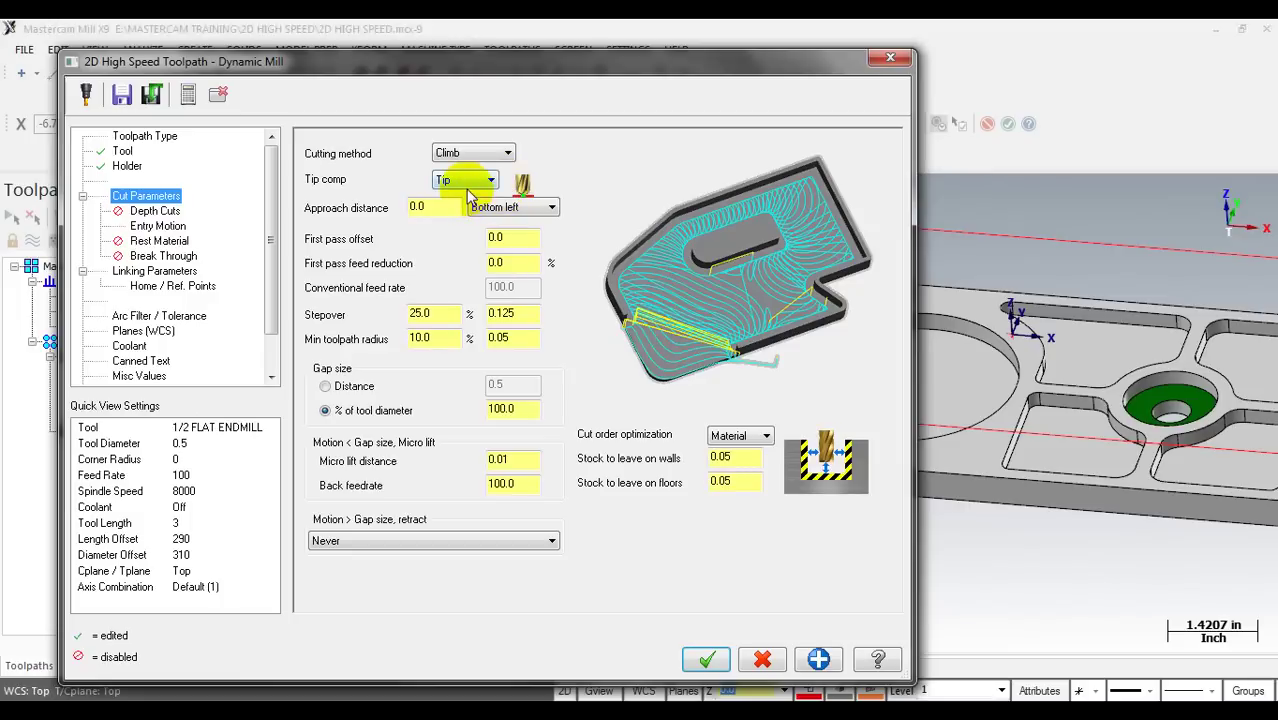
# Step: Keep Tip as the tip compensation and set the approach distance to 0.5 from the bottom left
pyautogui.click(462, 182)
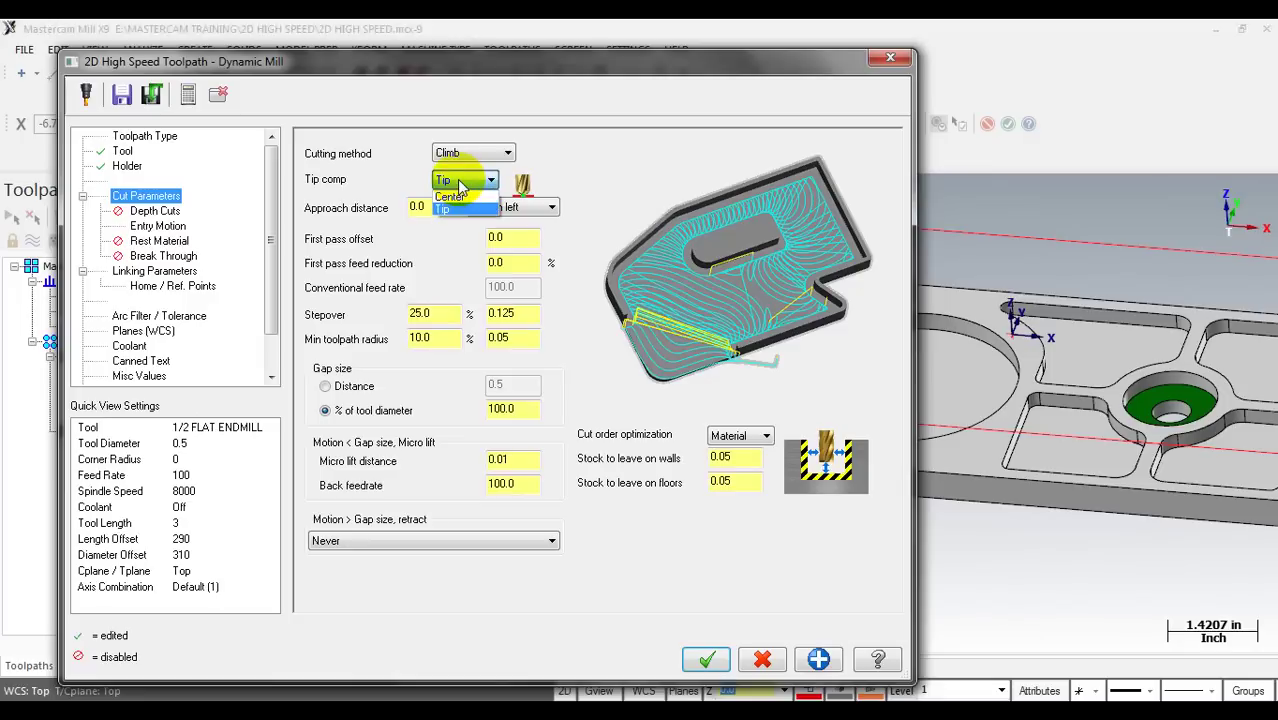
pyautogui.click(460, 187)
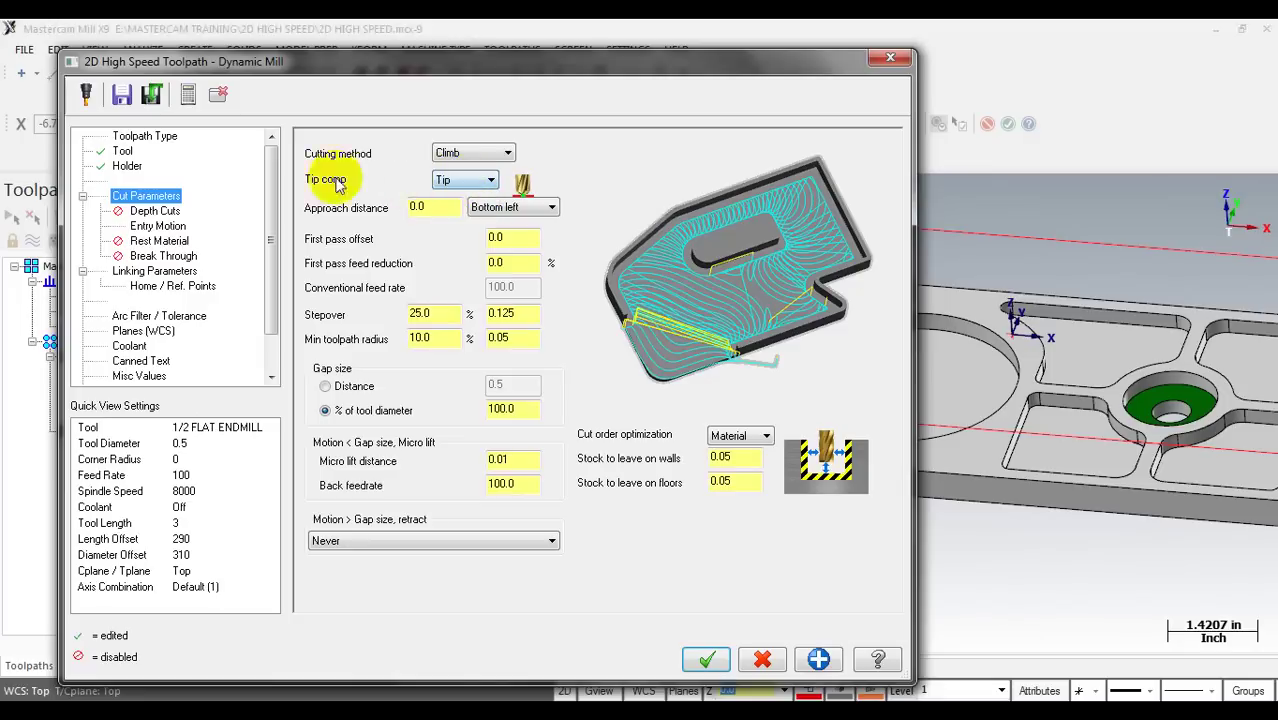
pyautogui.doubleClick(432, 213)
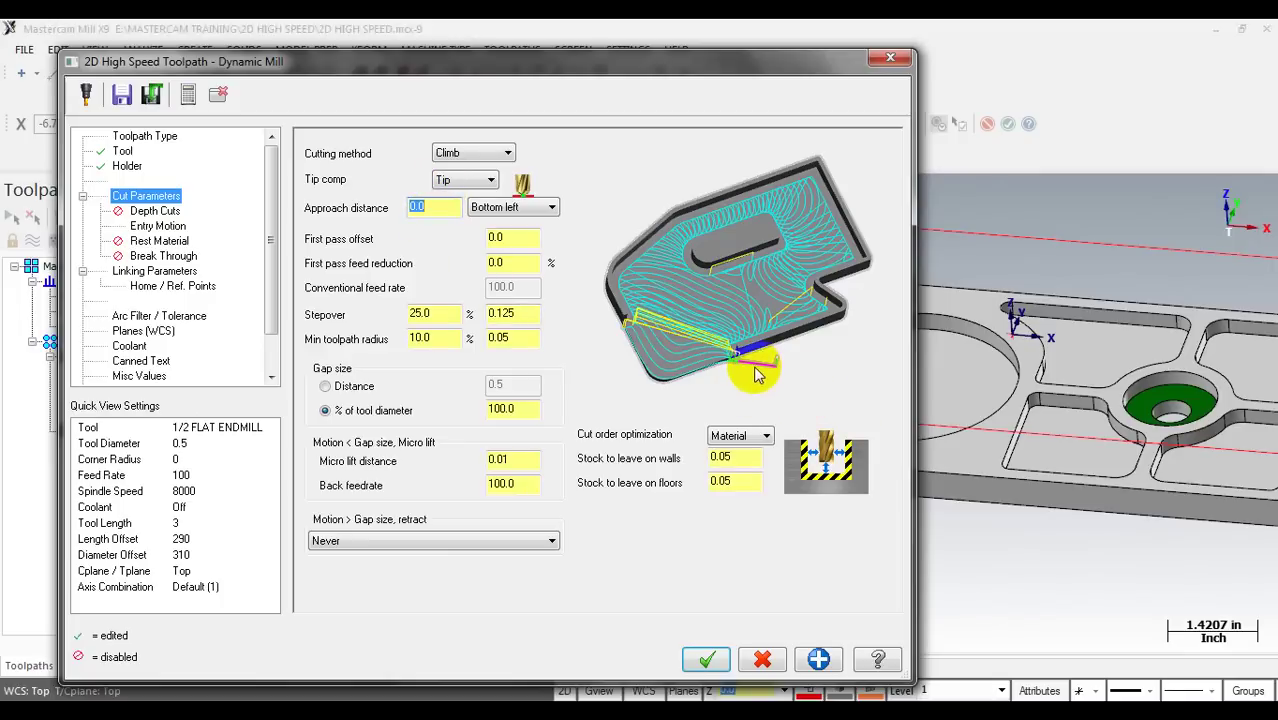
pyautogui.click(436, 208)
pyautogui.doubleClick(438, 208)
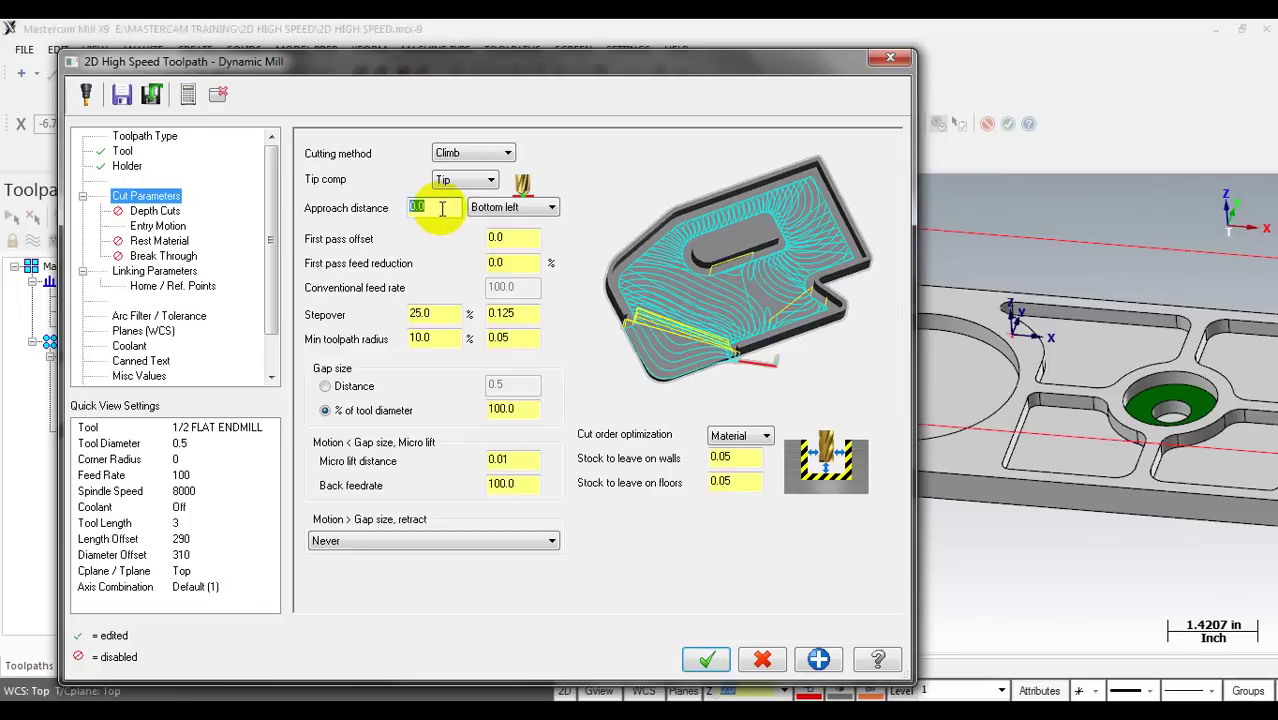
pyautogui.write('.5')
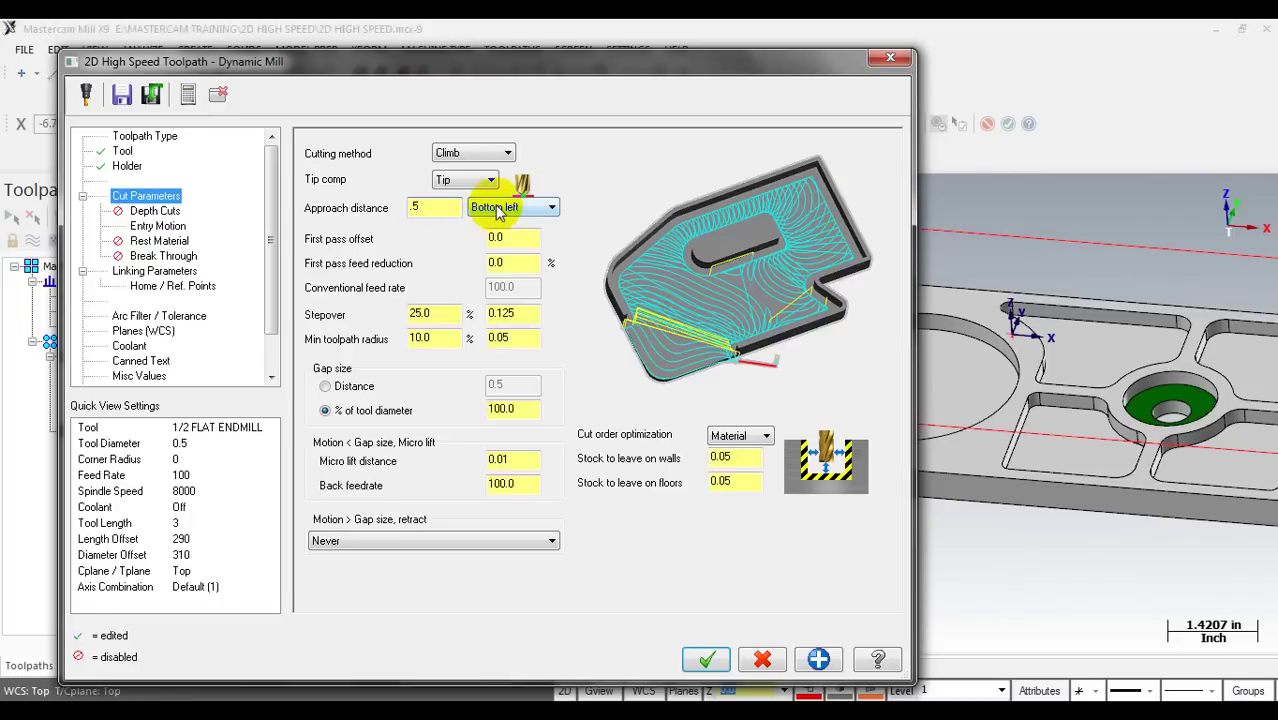
pyautogui.click(497, 210)
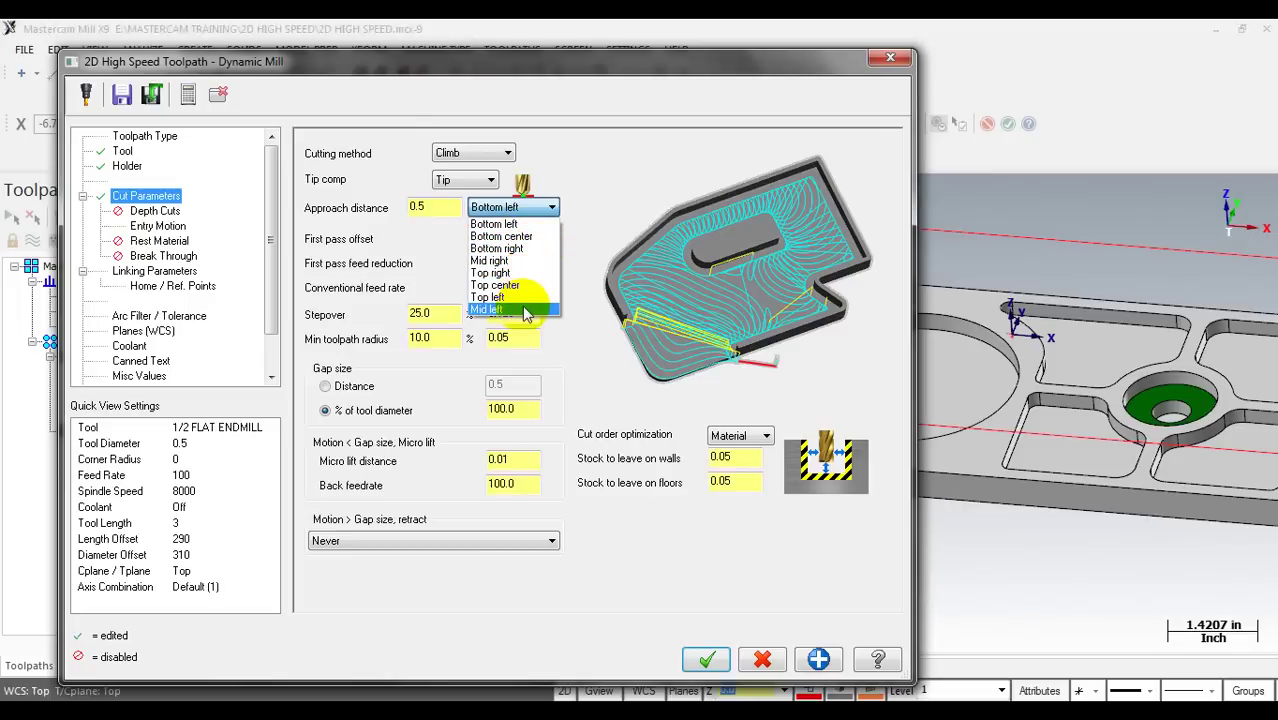
pyautogui.click(575, 320)
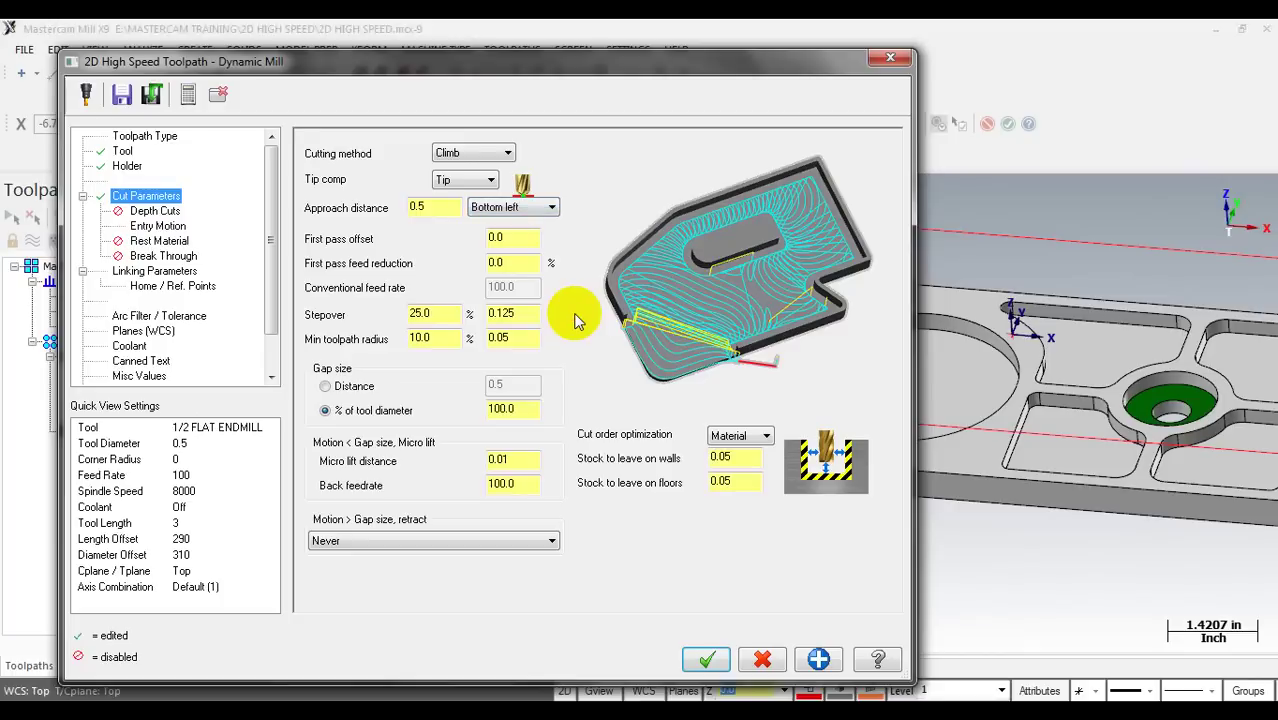
# Step: Set the first pass offset to 0.125 in the cut parameters
pyautogui.doubleClick(500, 236)
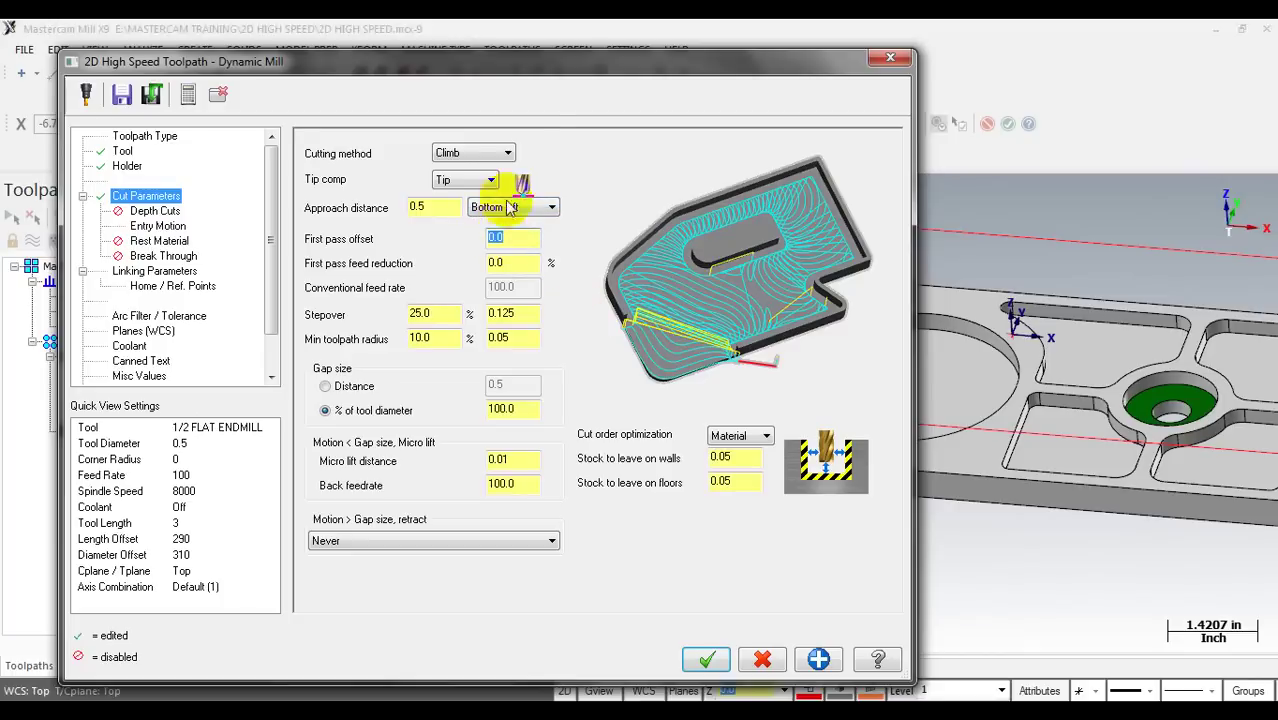
pyautogui.moveTo(563, 72); pyautogui.dragTo(608, 58)
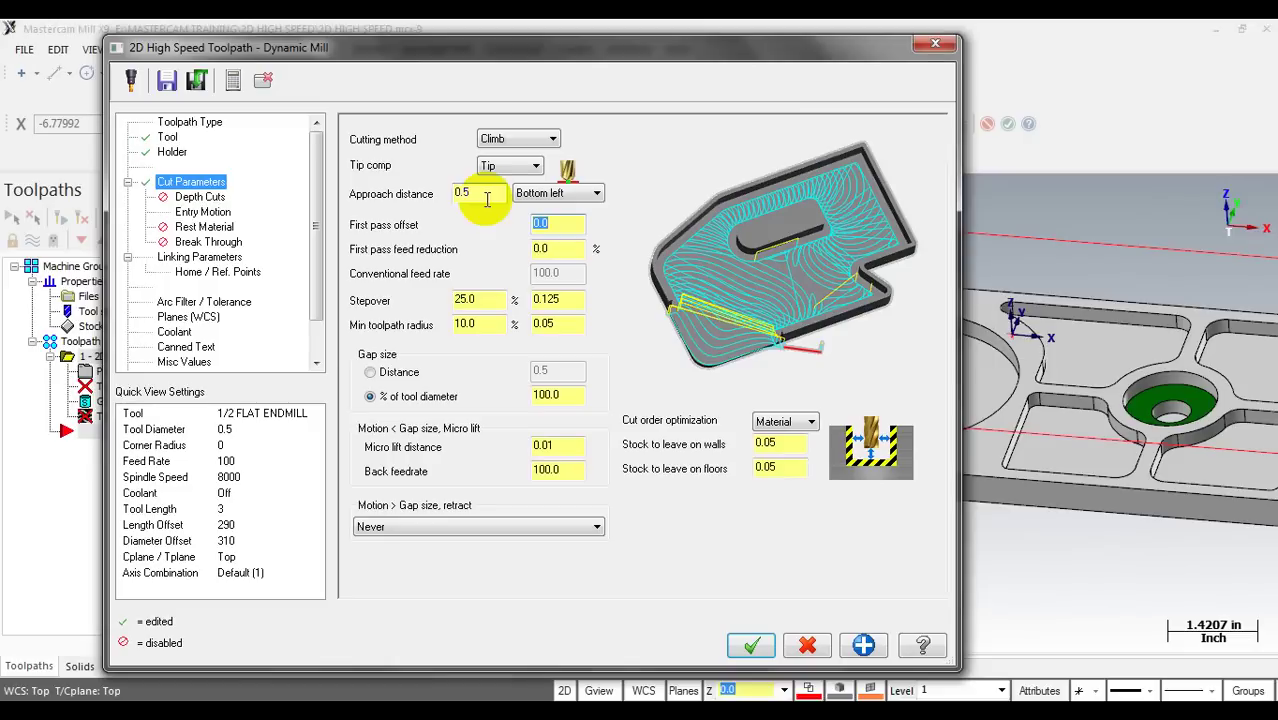
pyautogui.moveTo(653, 50); pyautogui.dragTo(622, 70)
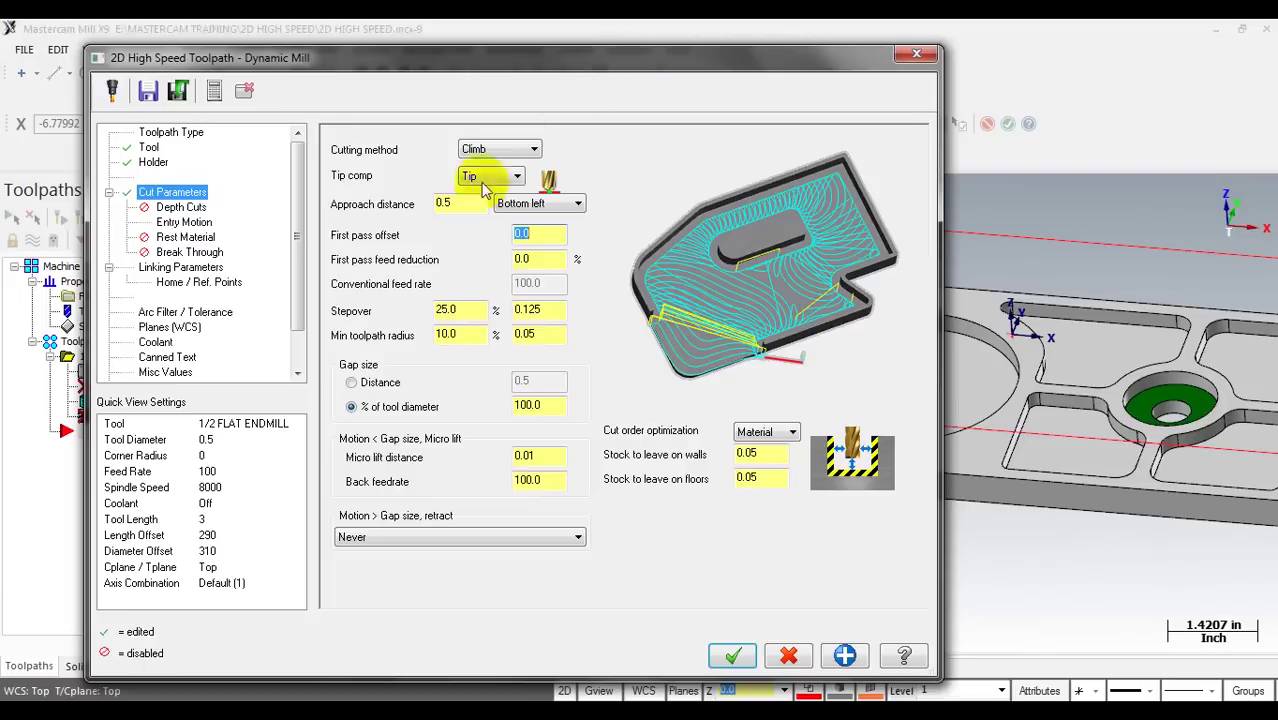
pyautogui.click(540, 233)
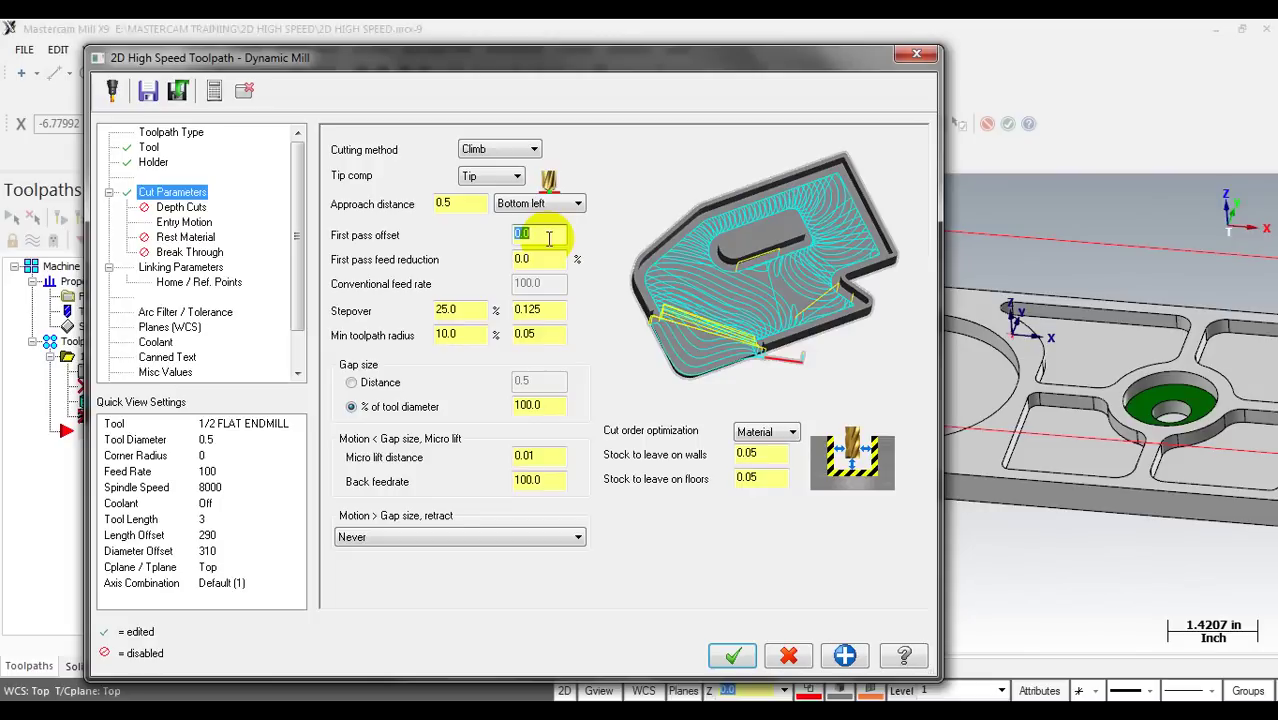
pyautogui.write('.125')
# Step: Check the endmill's programmed feed rate in the tool settings before reducing the first pass feed
pyautogui.click(530, 260)
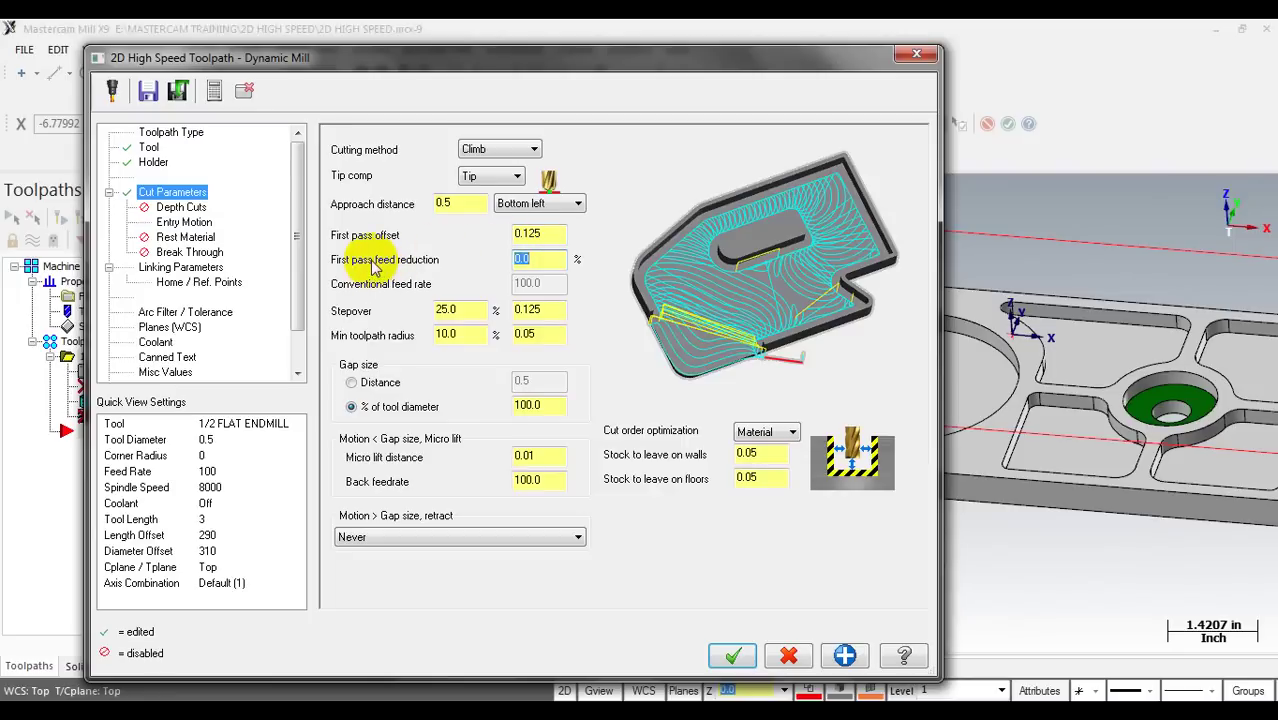
pyautogui.click(549, 261)
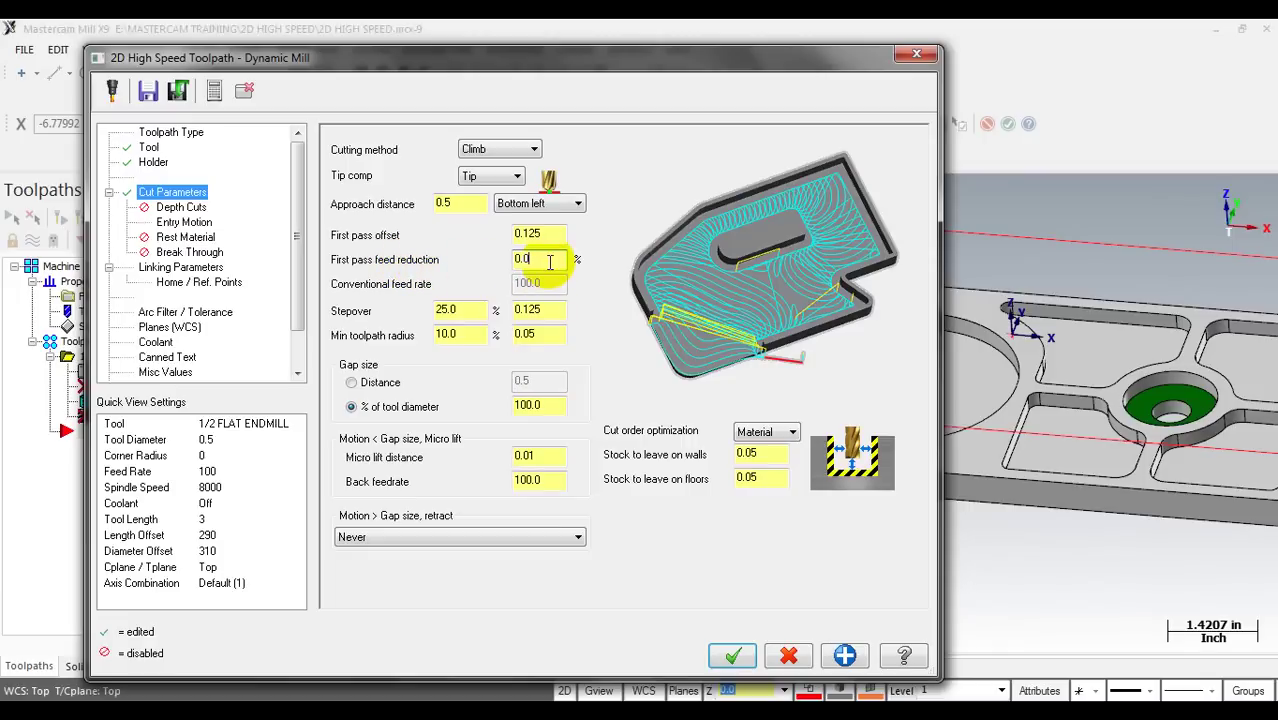
pyautogui.click(148, 147)
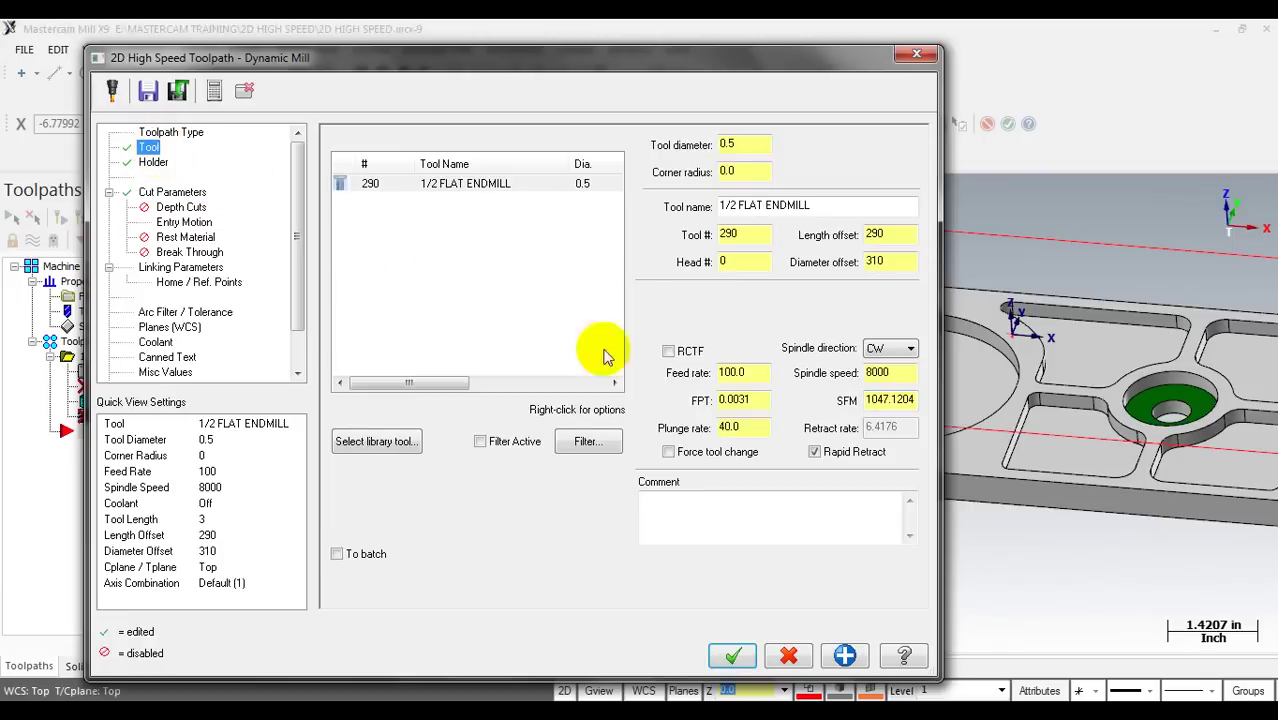
pyautogui.doubleClick(735, 372)
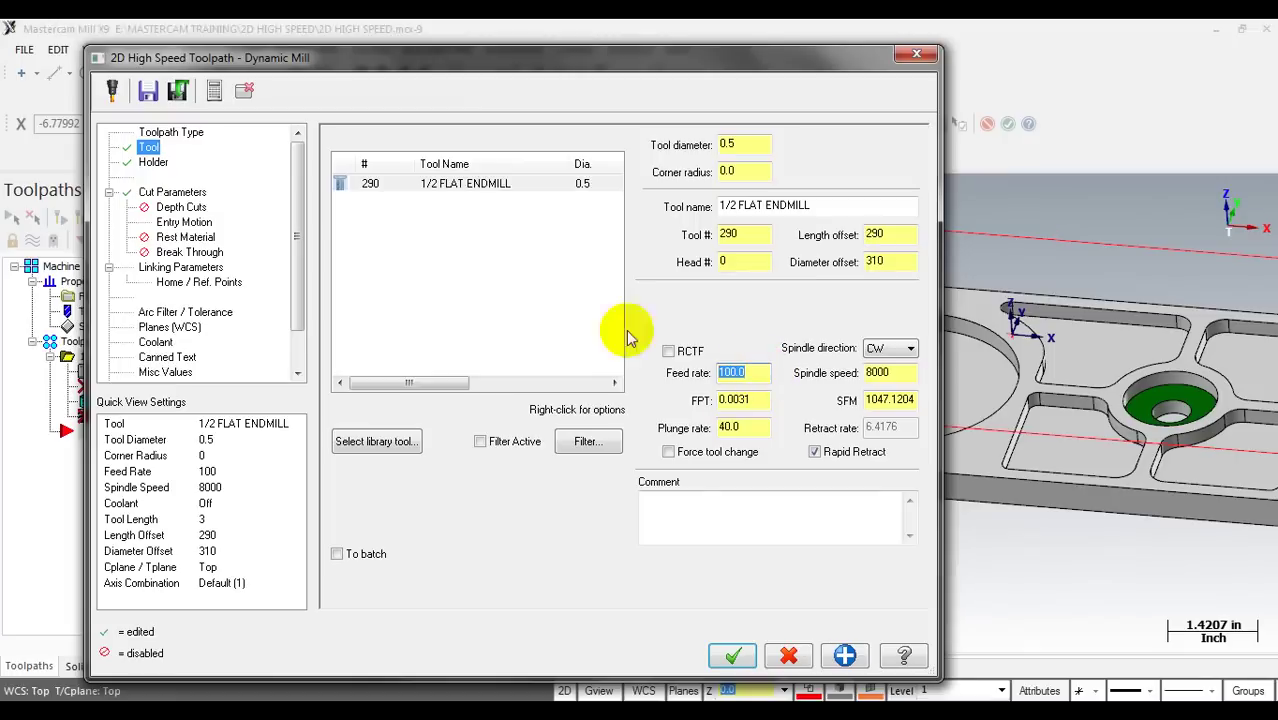
pyautogui.click(172, 192)
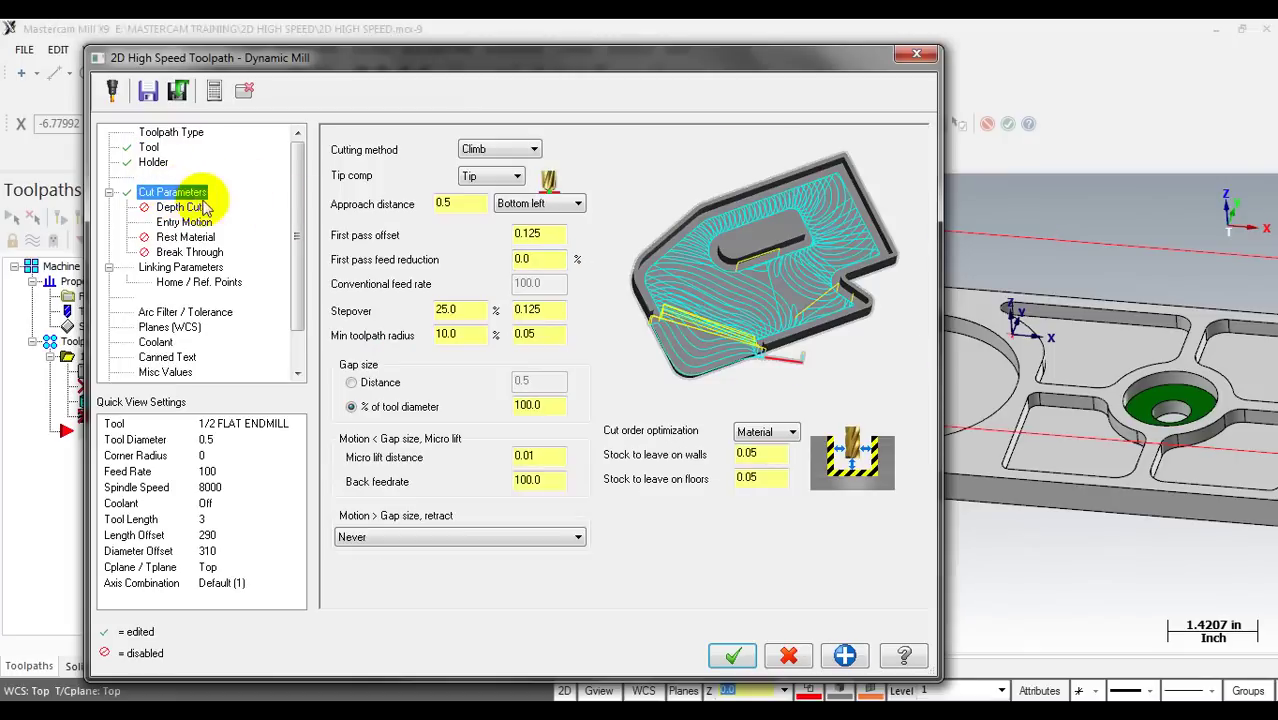
# Step: Set the first pass feed reduction to 75%
pyautogui.doubleClick(542, 260)
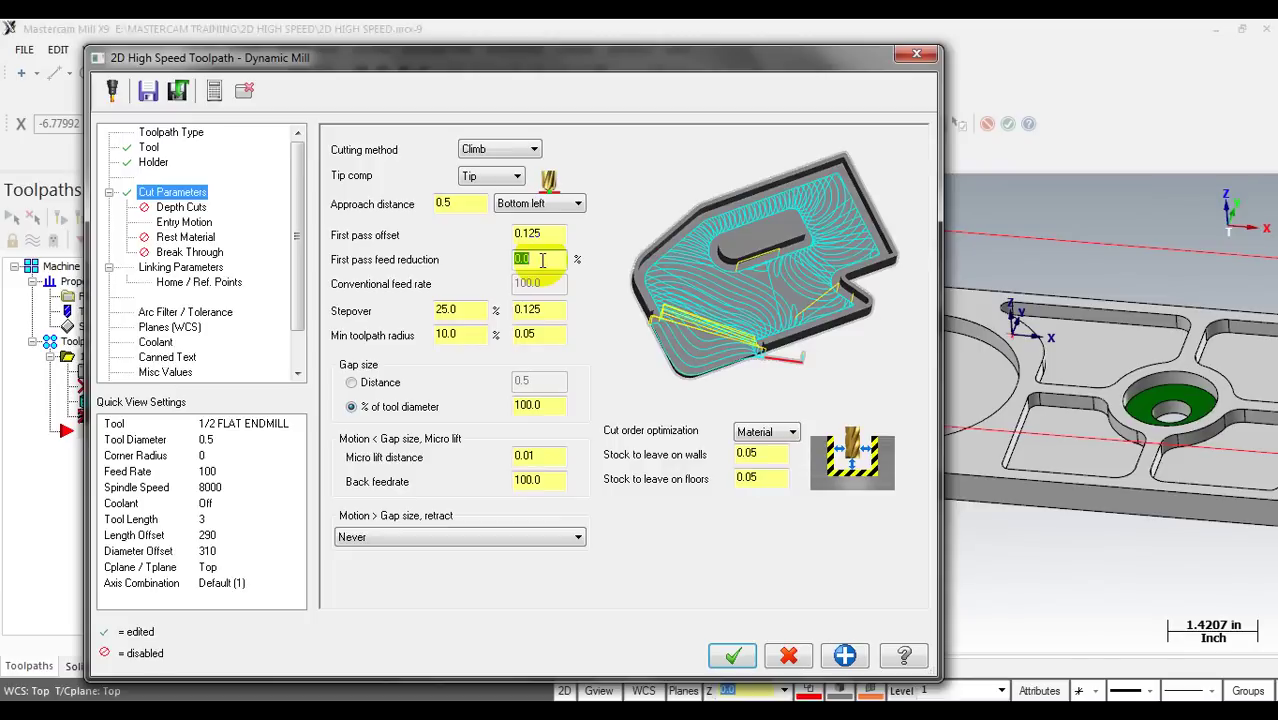
pyautogui.write('50')
pyautogui.press('BackSpace')
pyautogui.press('BackSpace')
pyautogui.write('50')
pyautogui.doubleClick(542, 260)
pyautogui.write('75')
pyautogui.doubleClick(542, 260)
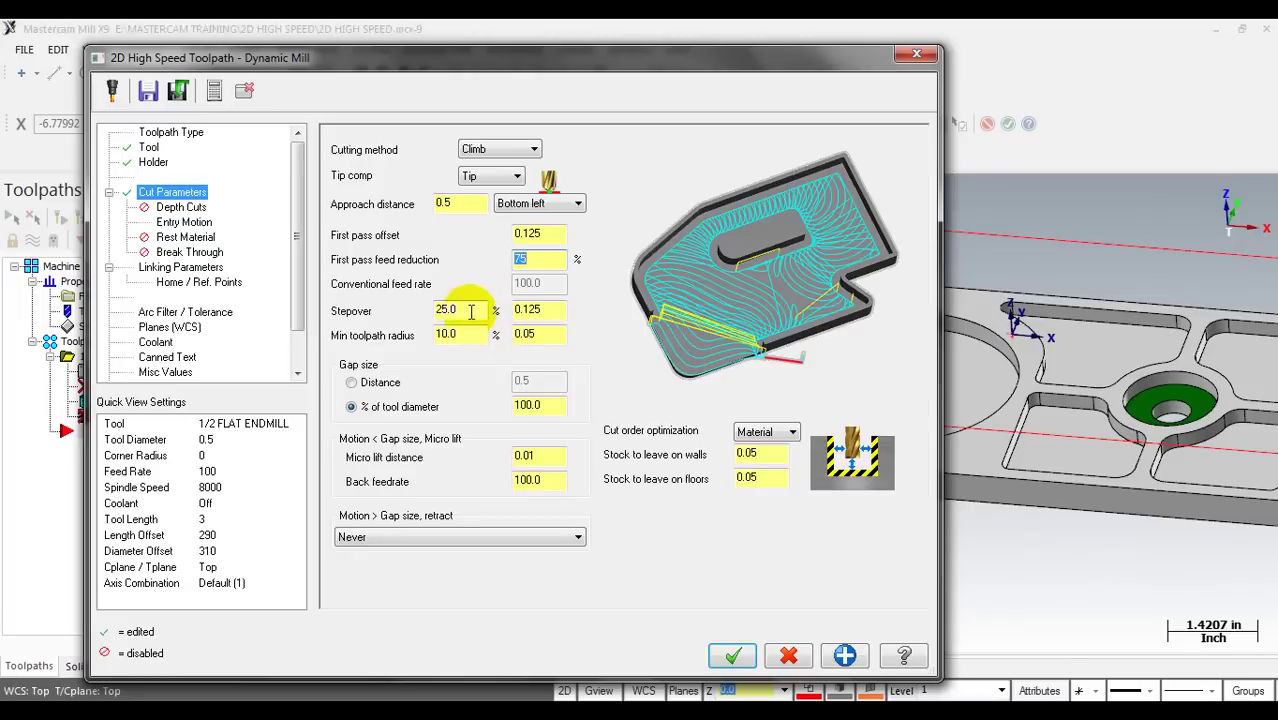
# Step: Set the stepover to 15% of the tool diameter
pyautogui.doubleClick(471, 311)
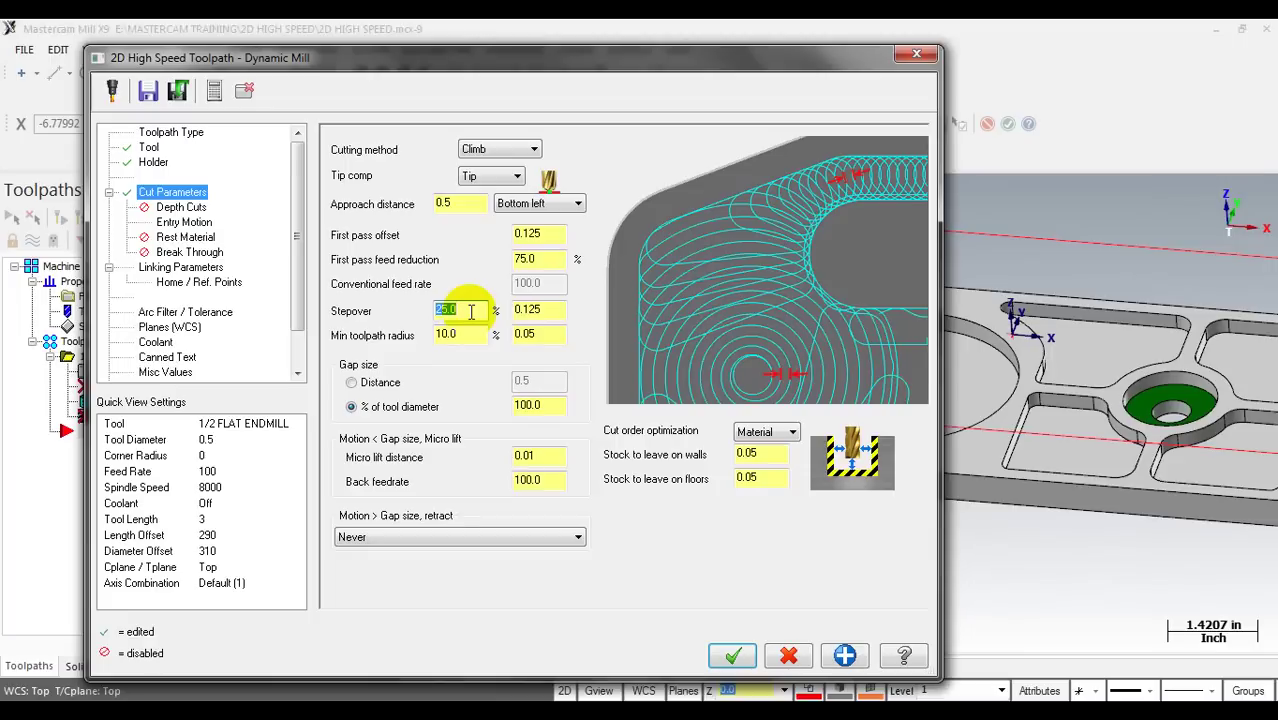
pyautogui.write('5')
pyautogui.doubleClick(471, 311)
pyautogui.write('25')
pyautogui.doubleClick(471, 311)
pyautogui.write('15')
pyautogui.click(481, 336)
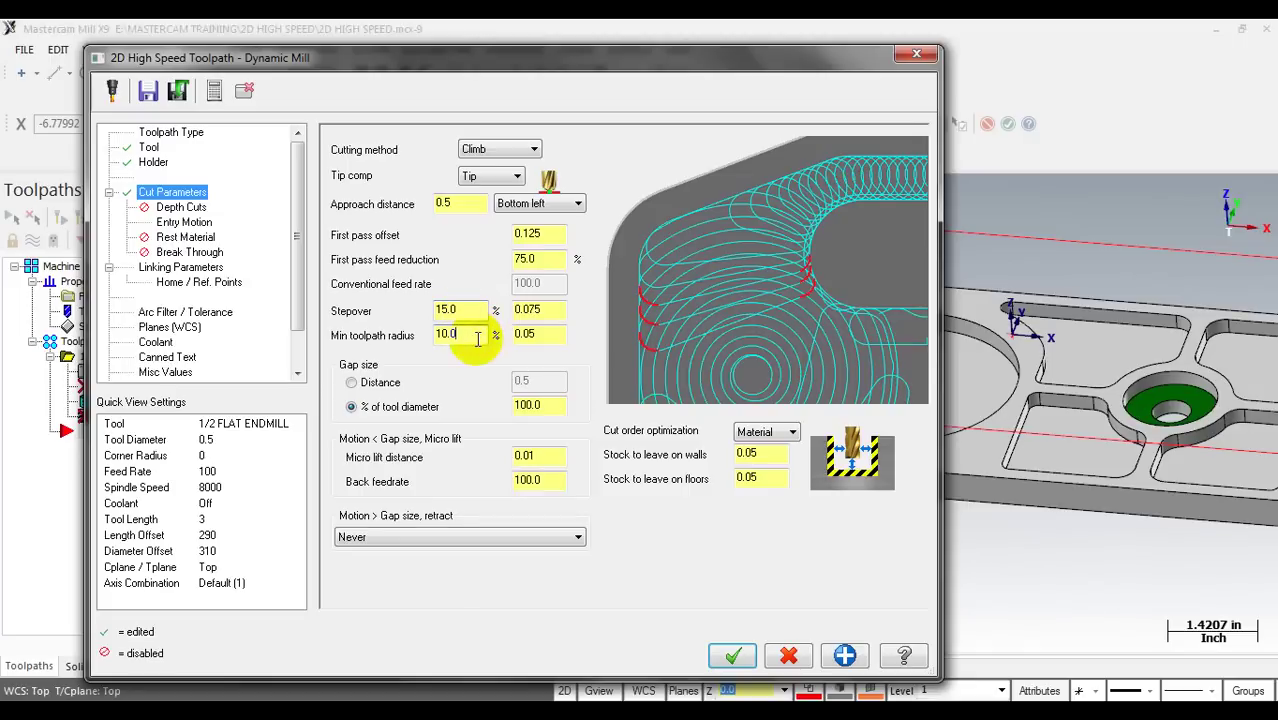
# Step: Compare the stepover and minimum toolpath radius settings, examining their percentages, distances and illustrations
pyautogui.click(472, 310)
pyautogui.doubleClick(455, 311)
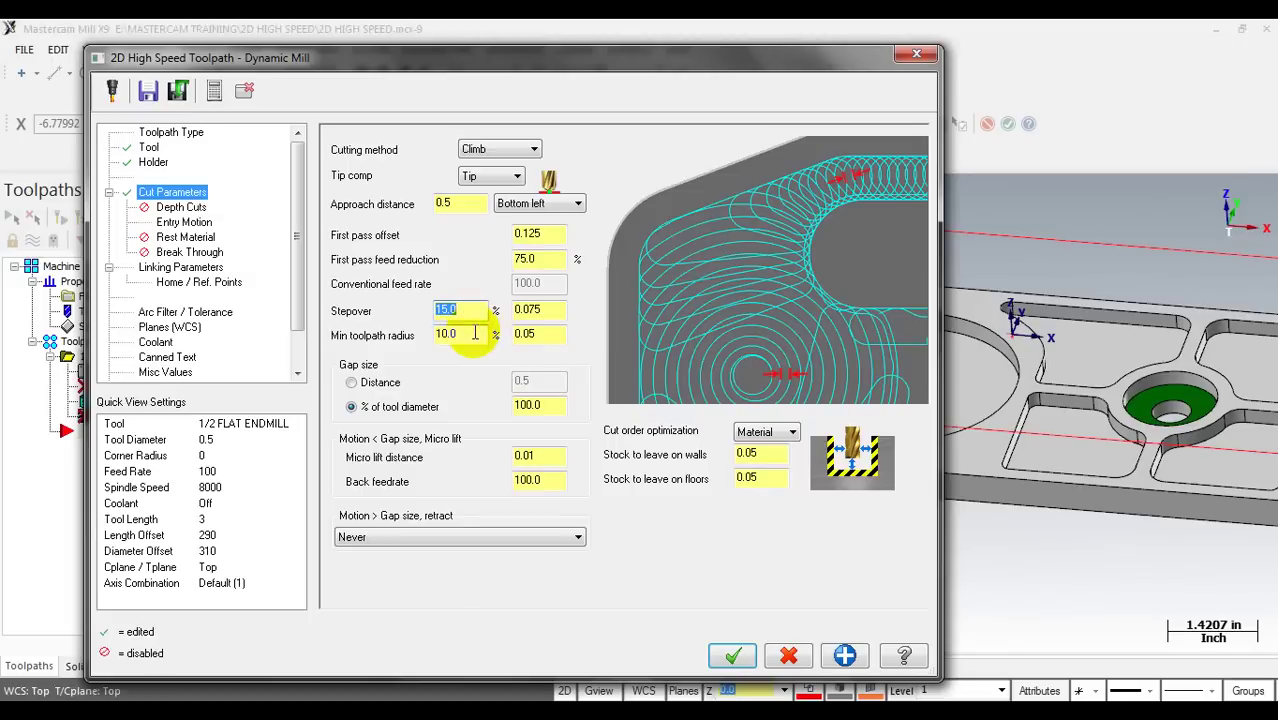
pyautogui.doubleClick(466, 334)
pyautogui.click(465, 309)
pyautogui.click(462, 335)
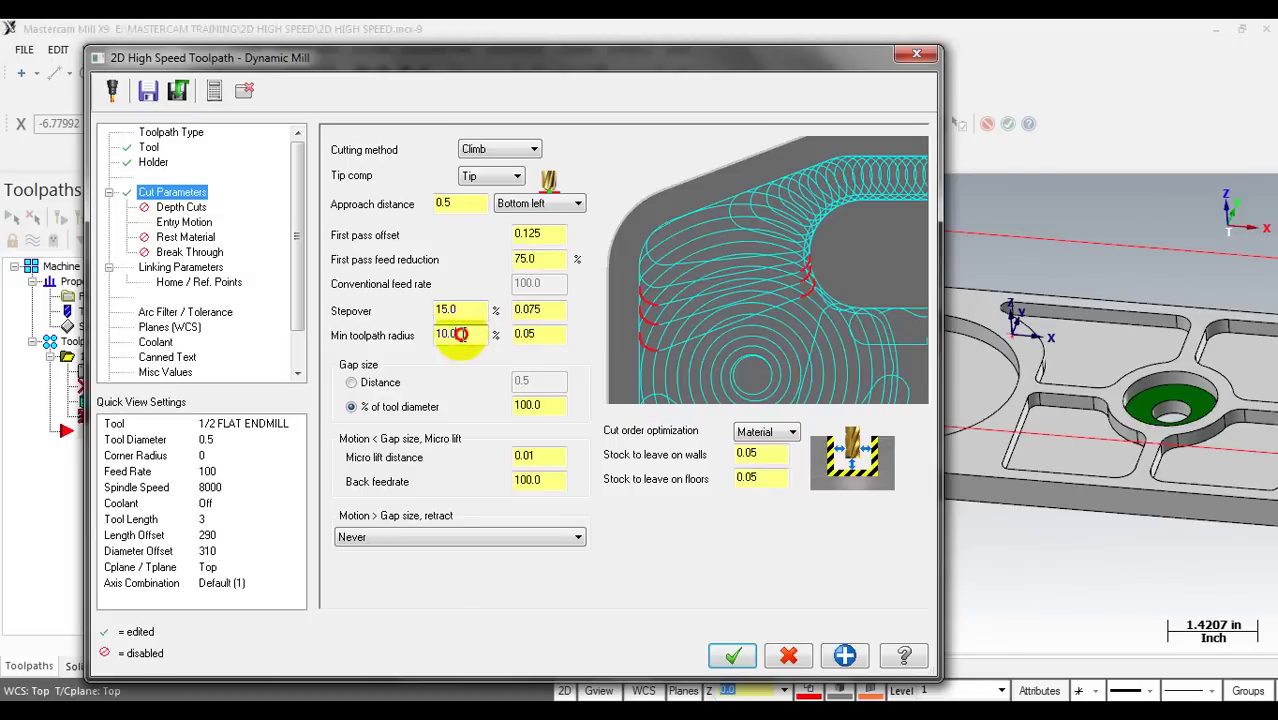
pyautogui.doubleClick(462, 335)
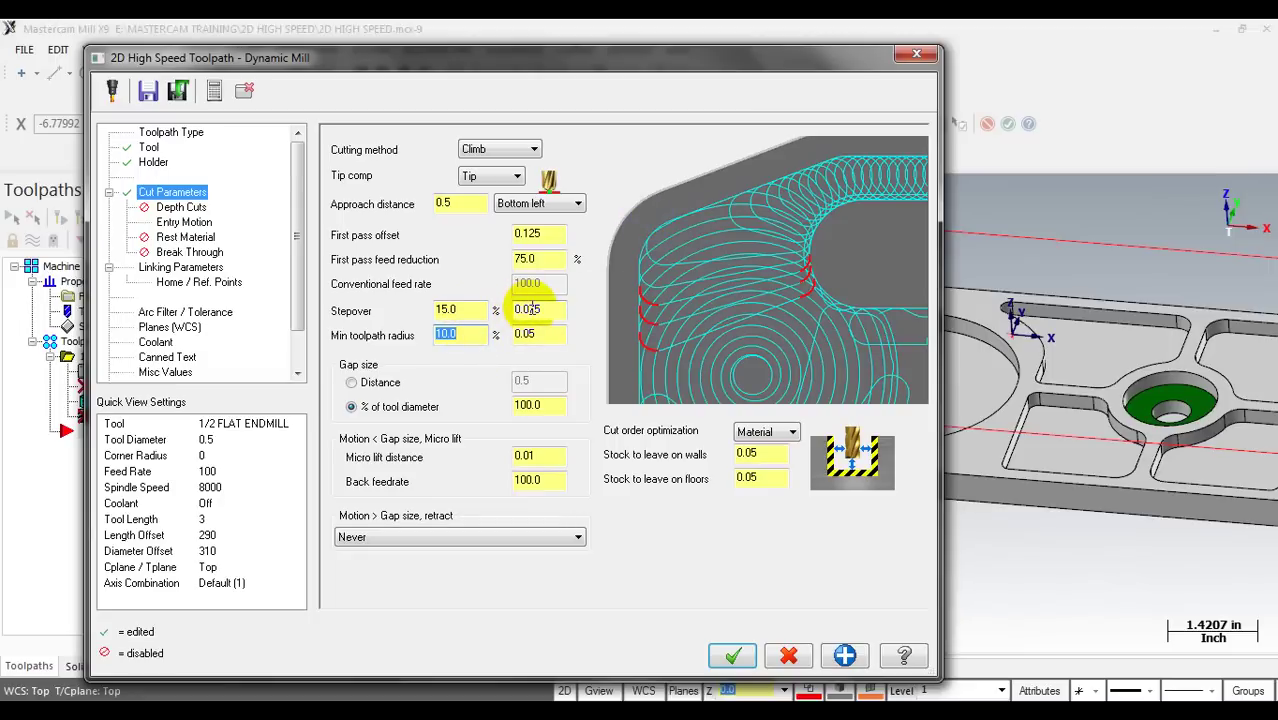
pyautogui.doubleClick(466, 334)
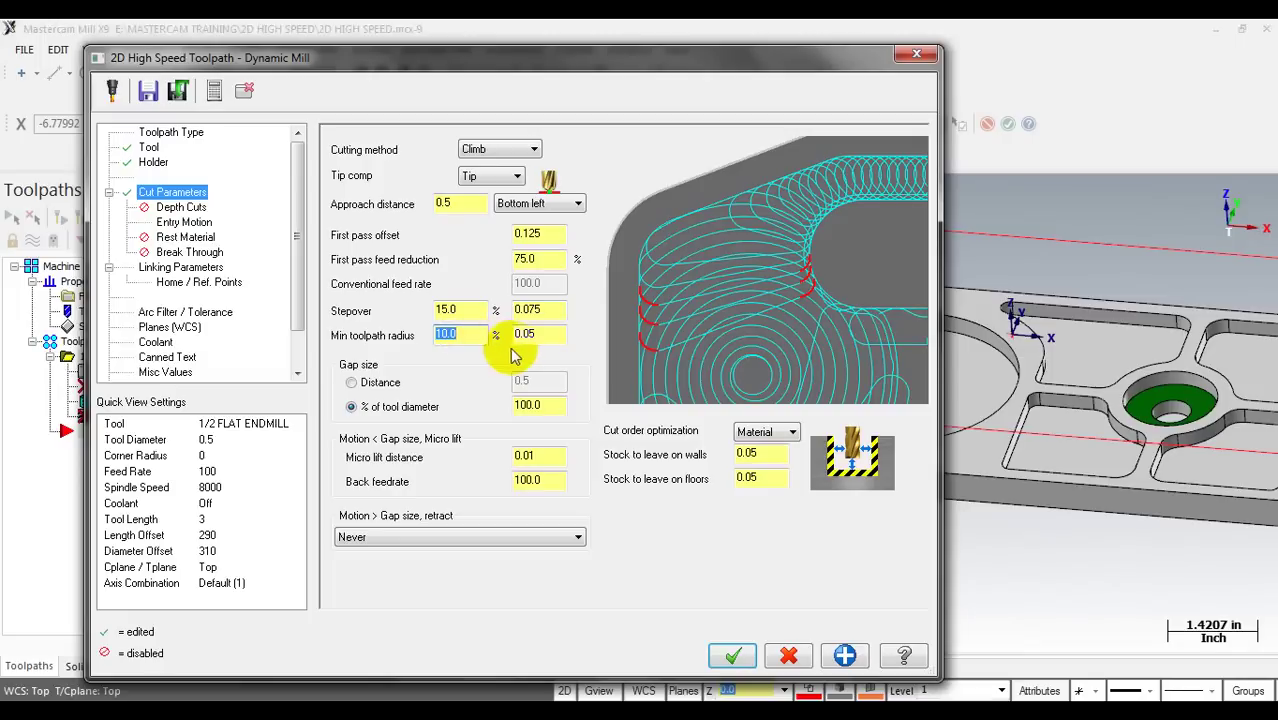
pyautogui.doubleClick(553, 337)
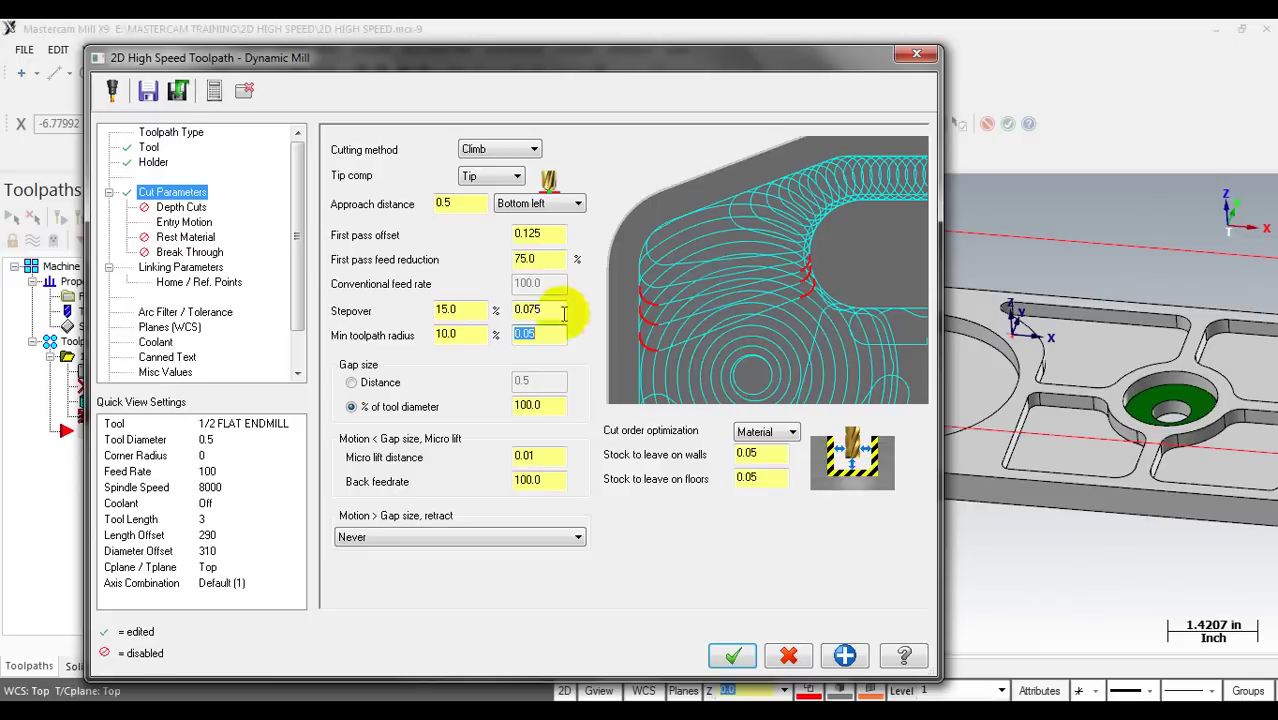
pyautogui.click(536, 332)
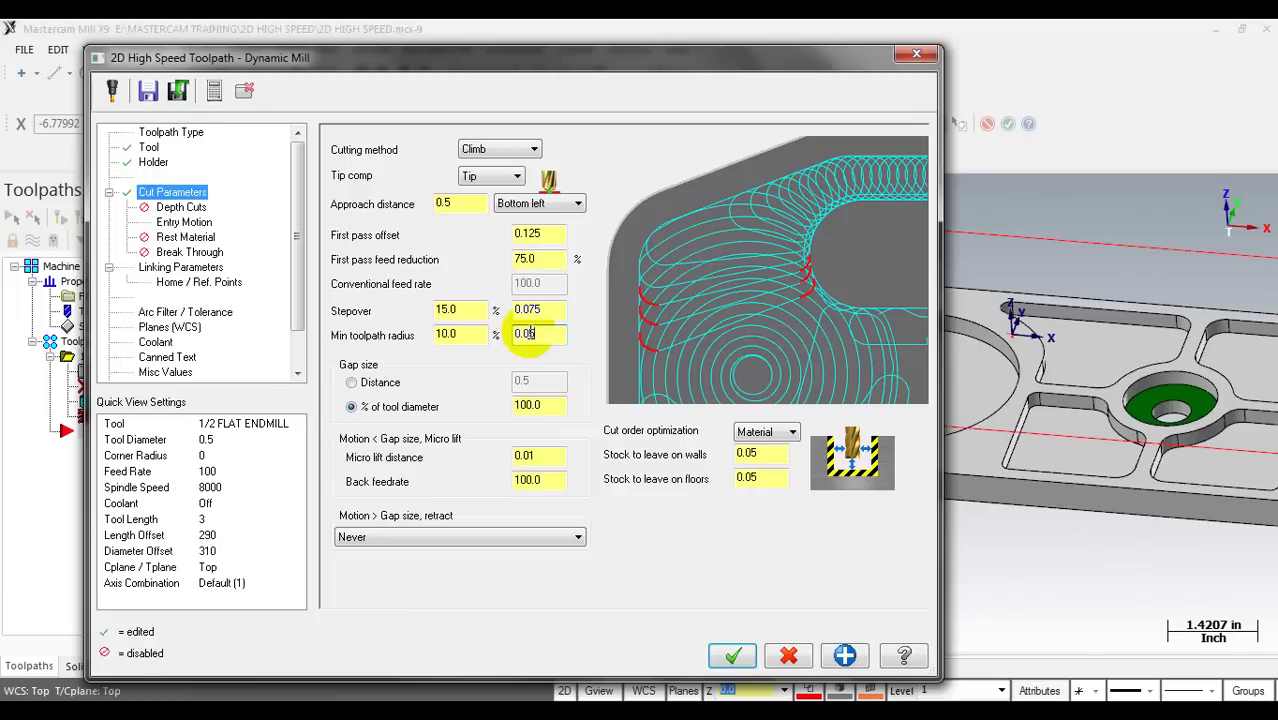
pyautogui.click(452, 334)
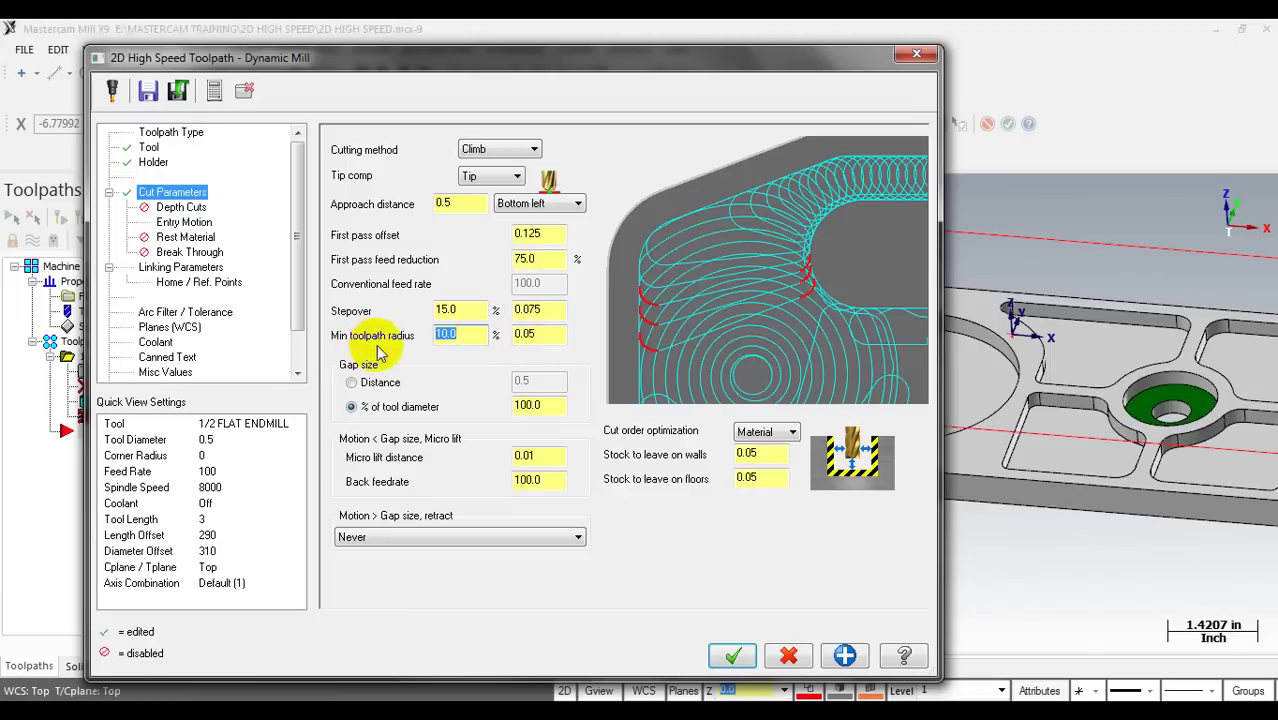
pyautogui.click(530, 334)
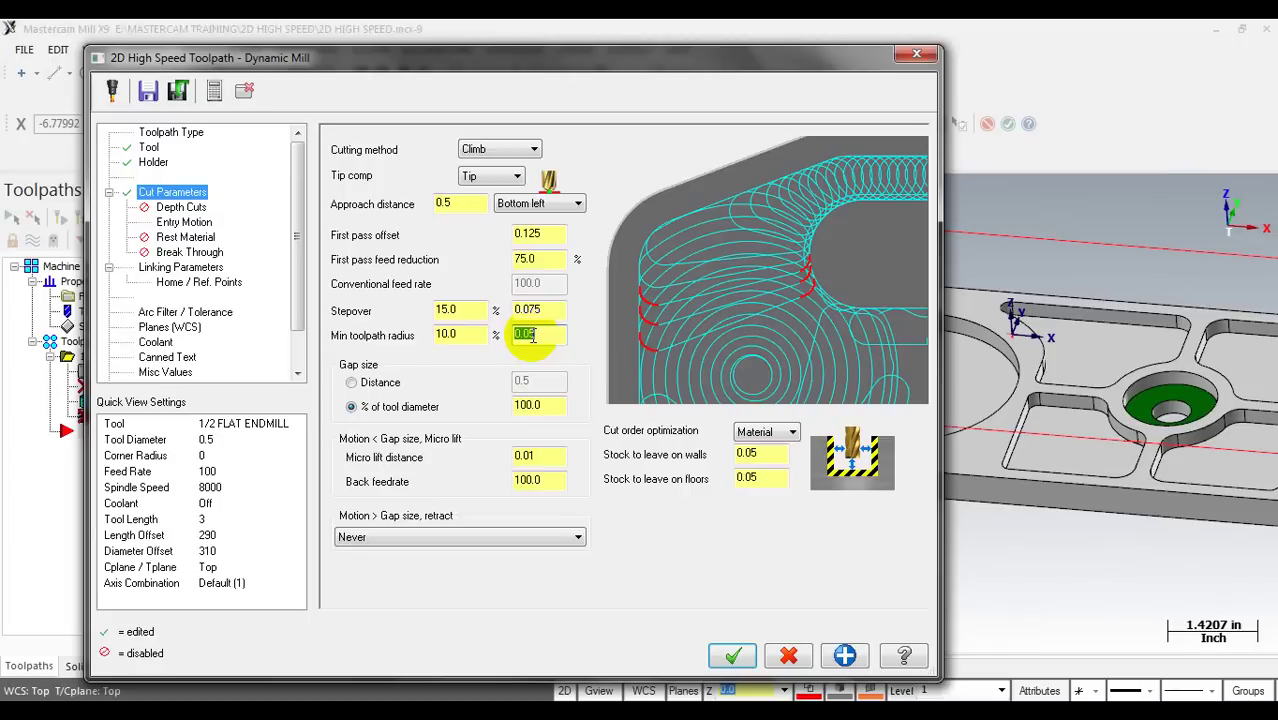
# Step: Examine the gap size setting and read the help definition of its Distance option
pyautogui.click(518, 404)
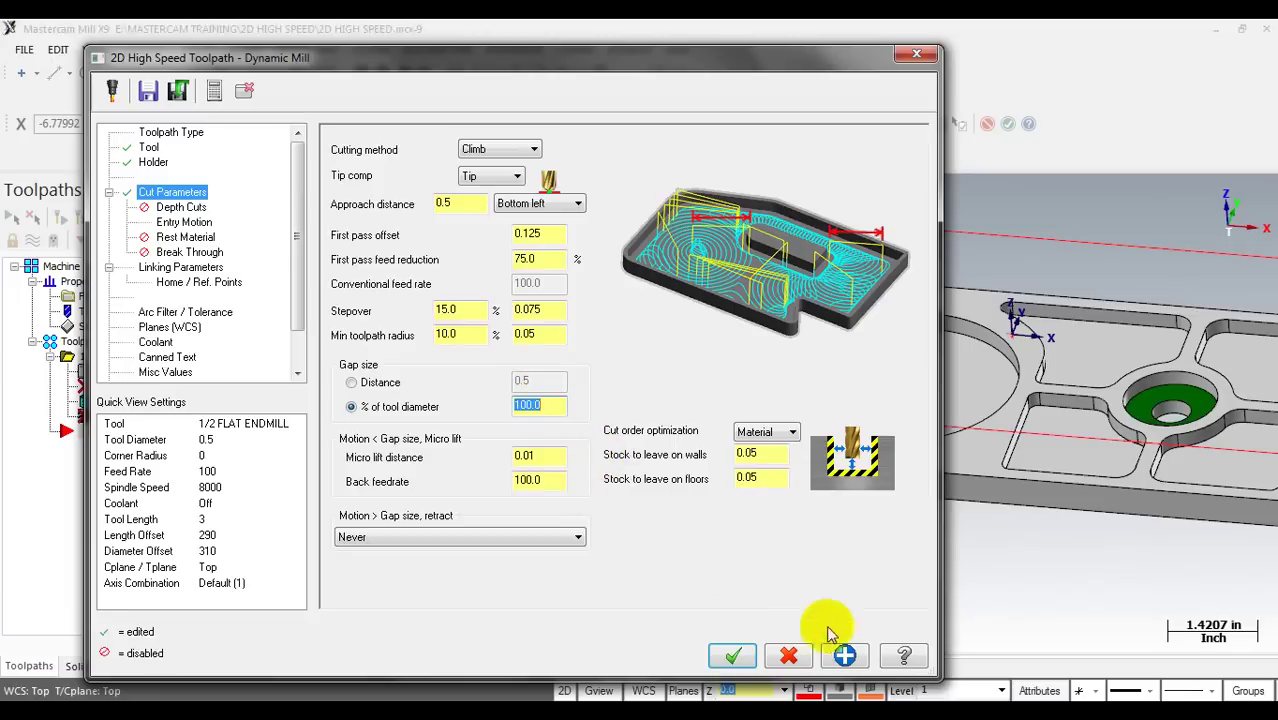
pyautogui.click(903, 657)
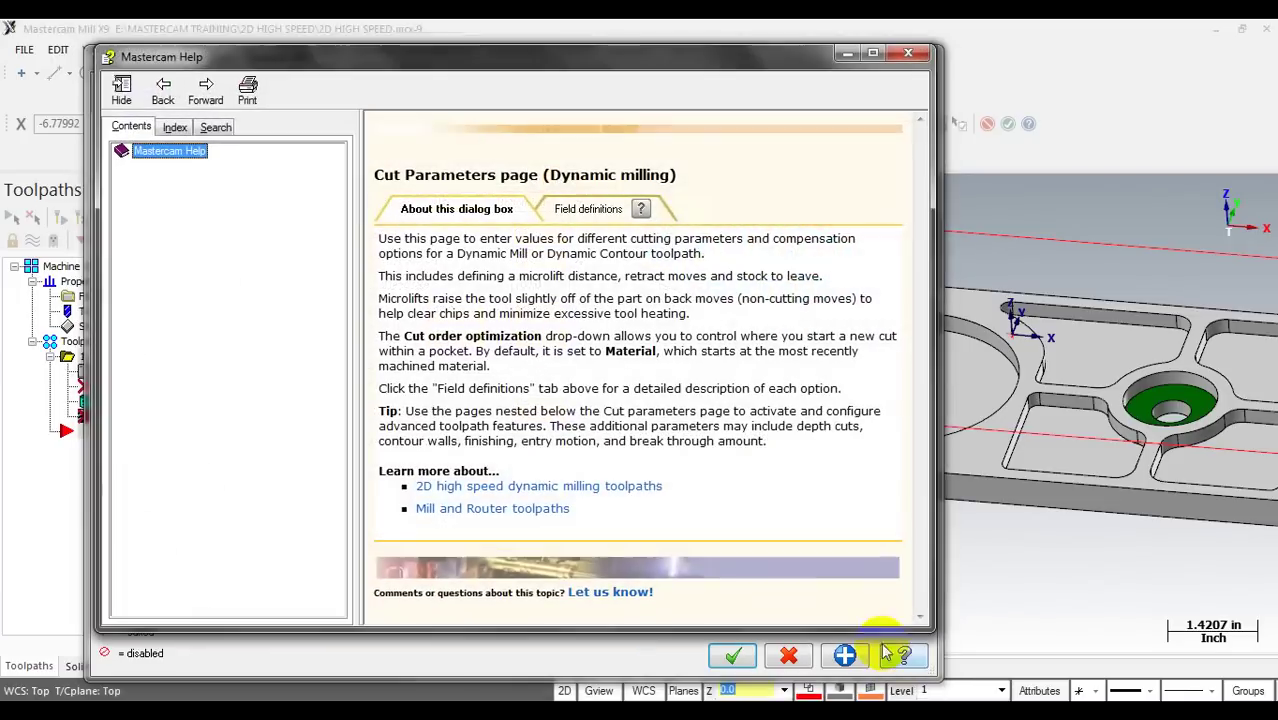
pyautogui.click(572, 212)
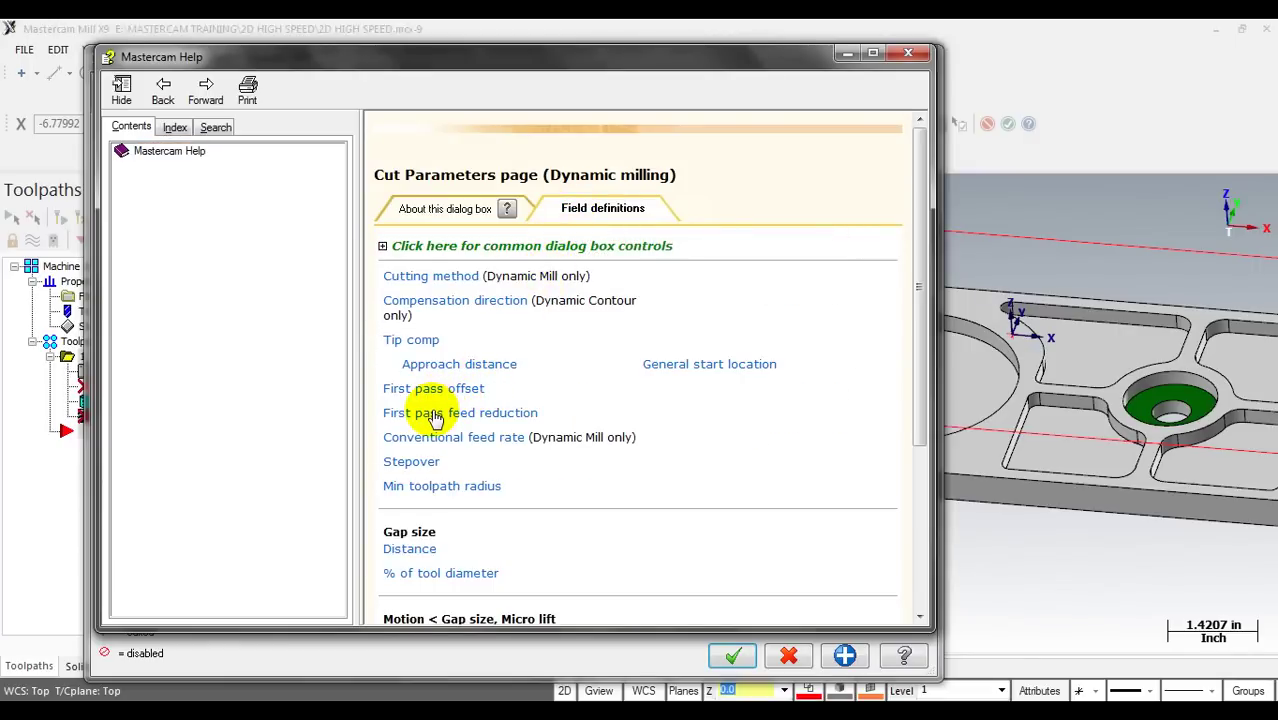
pyautogui.scroll(-2, 478, 422)
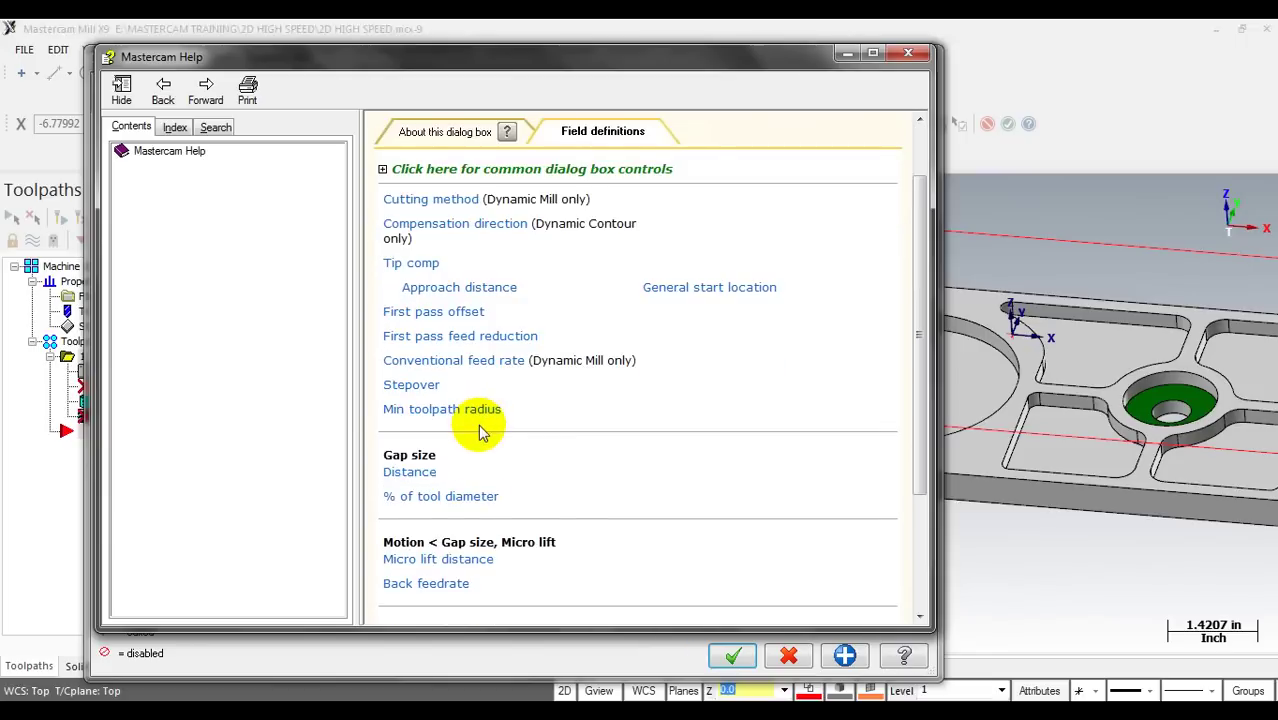
pyautogui.click(411, 474)
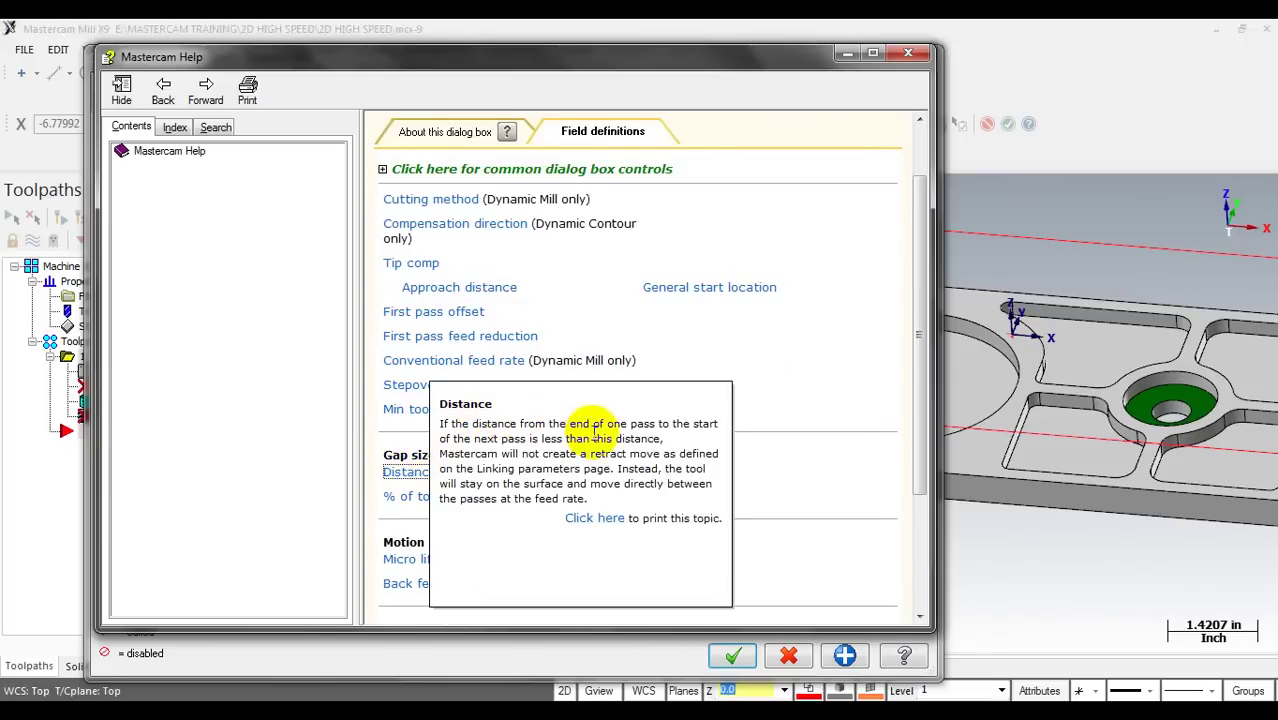
pyautogui.click(770, 370)
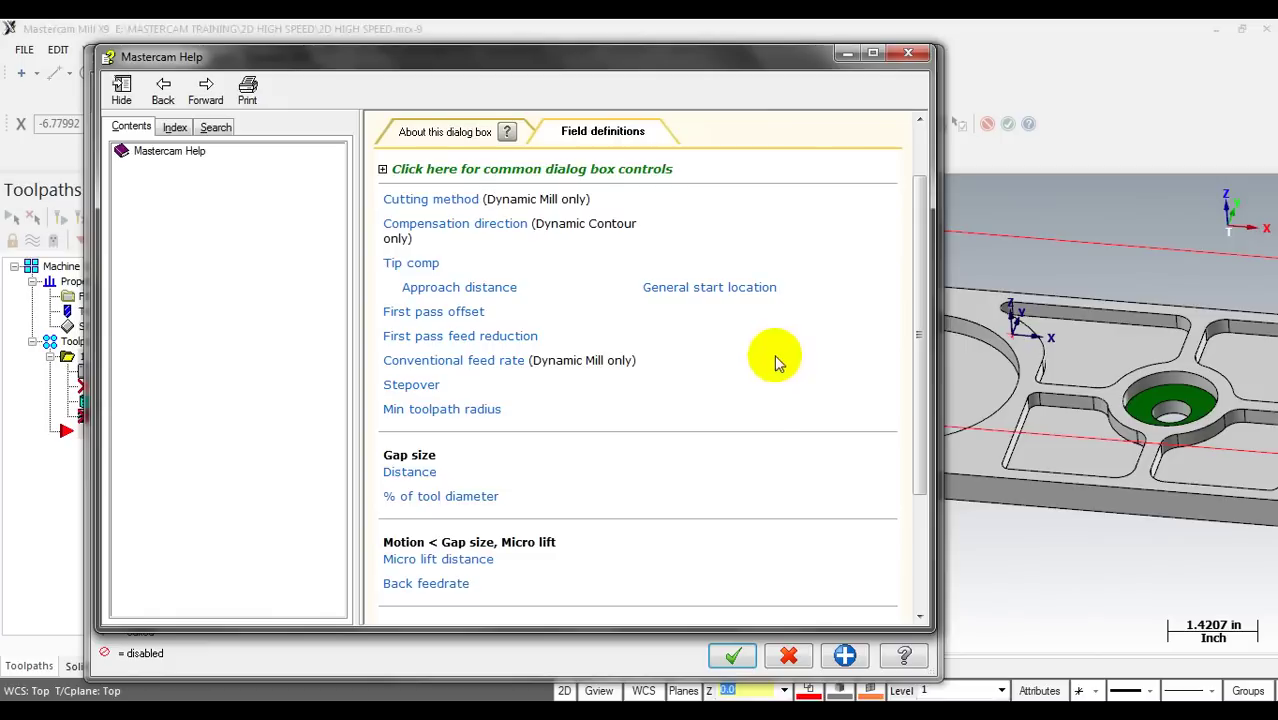
pyautogui.click(910, 52)
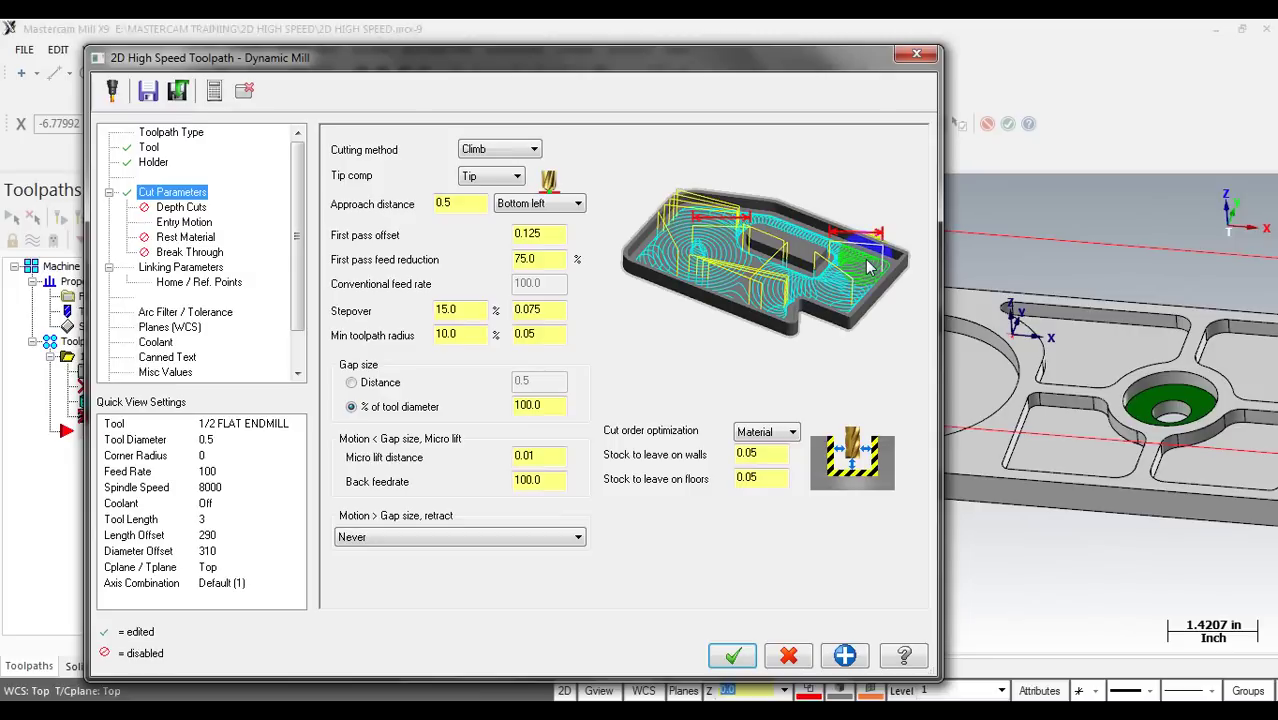
# Step: Define the gap size by distance, with a value of 5.0
pyautogui.doubleClick(550, 404)
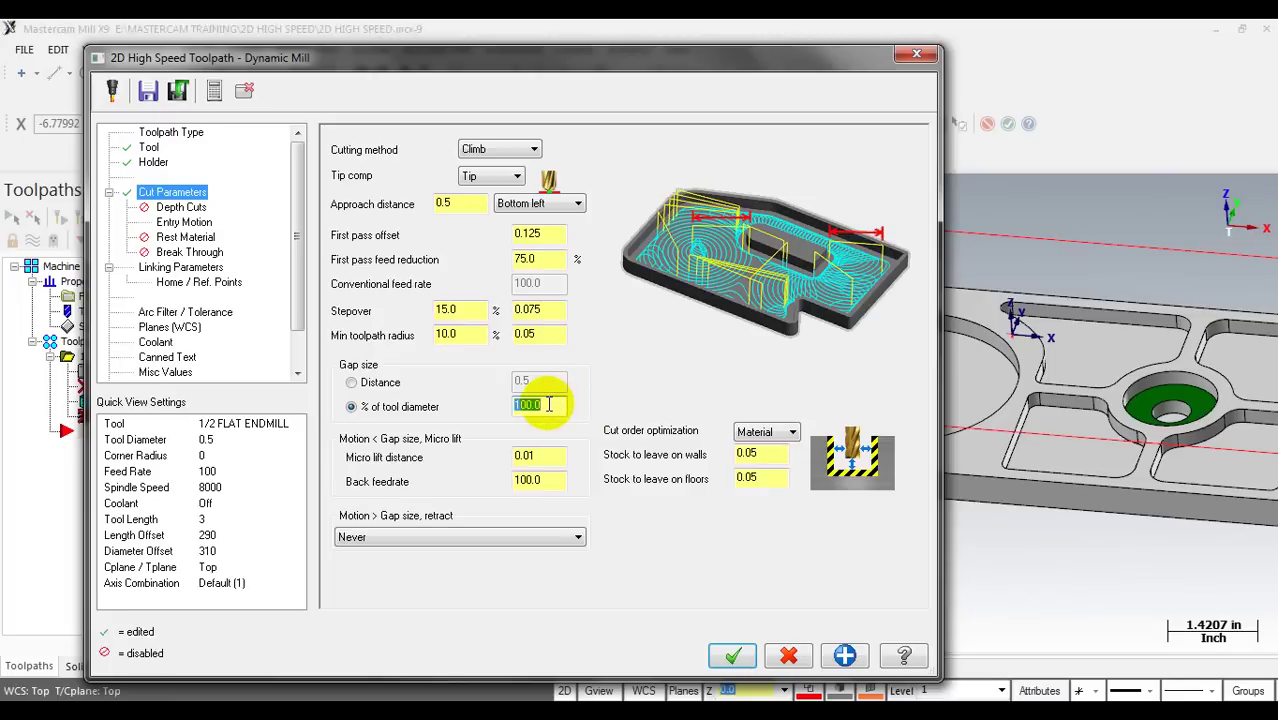
pyautogui.doubleClick(538, 457)
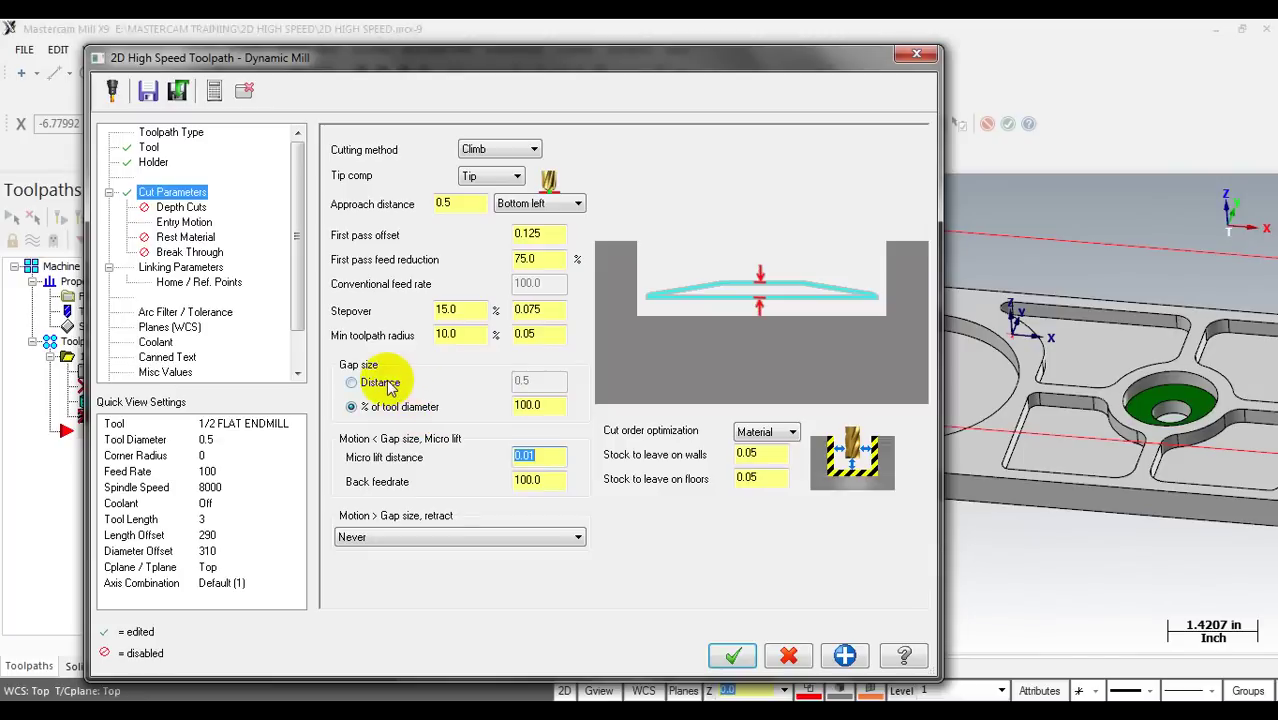
pyautogui.click(546, 408)
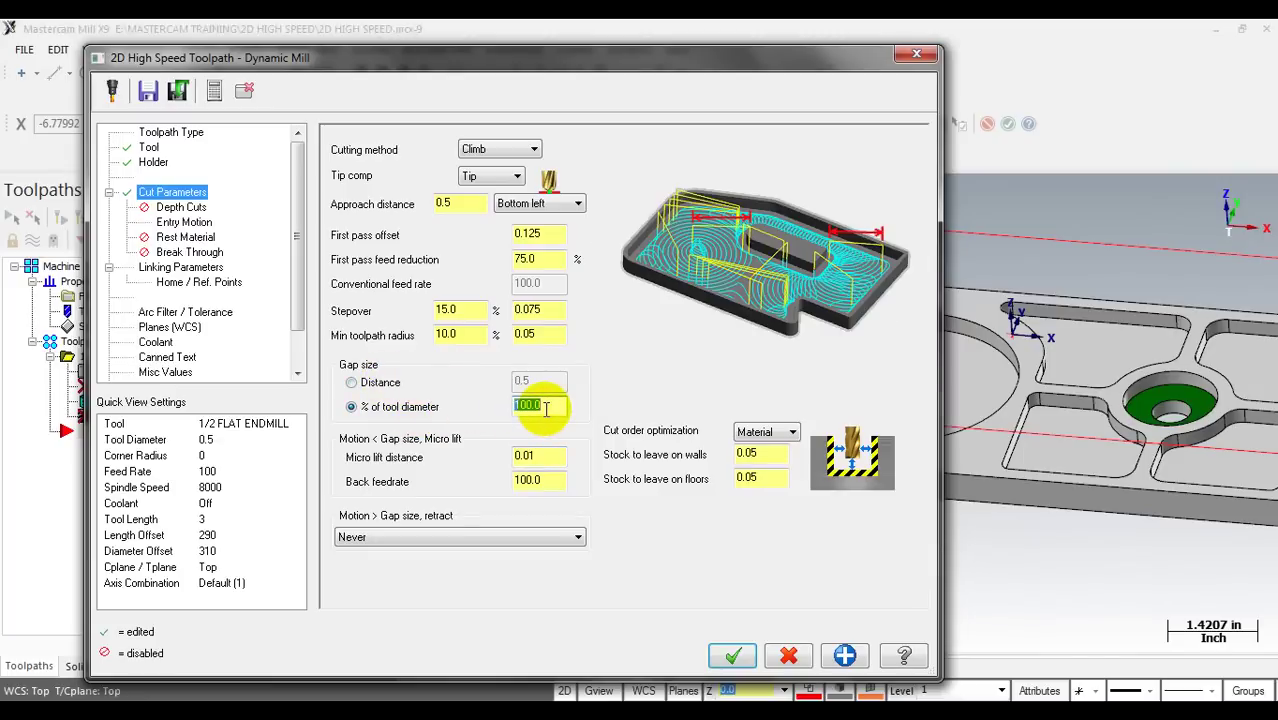
pyautogui.click(388, 382)
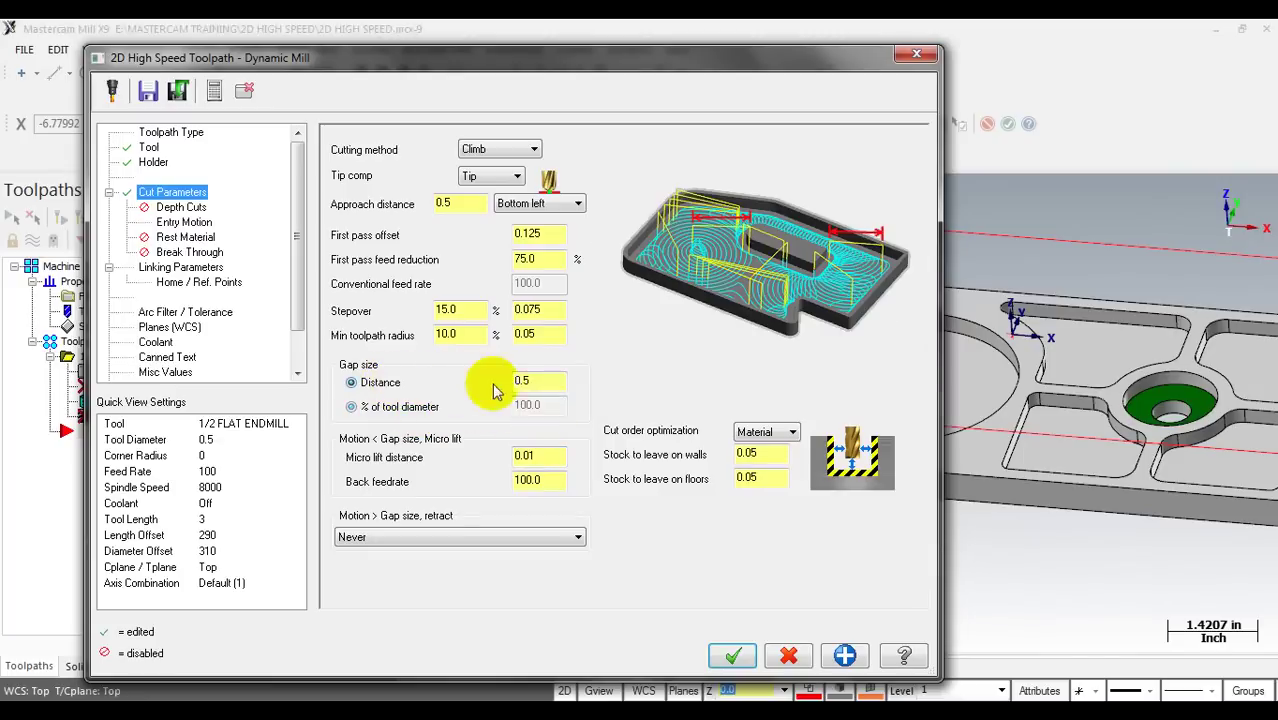
pyautogui.click(563, 379)
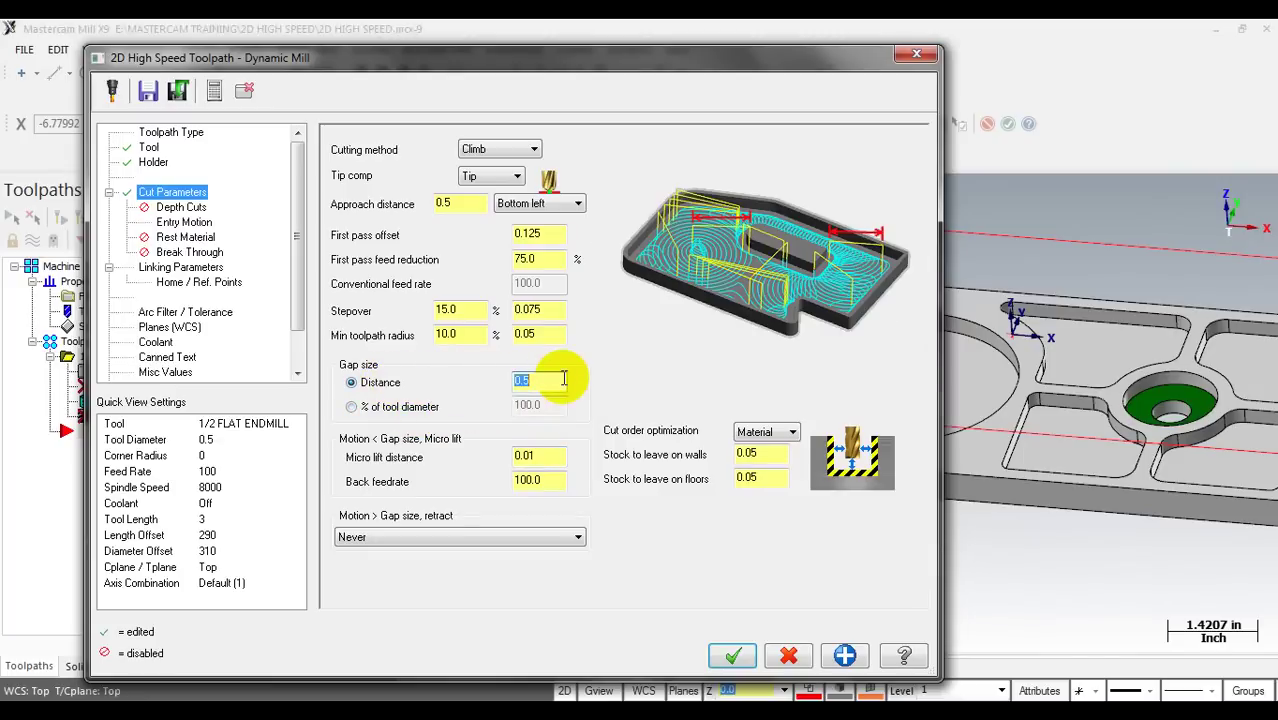
pyautogui.write('5')
pyautogui.click(530, 455)
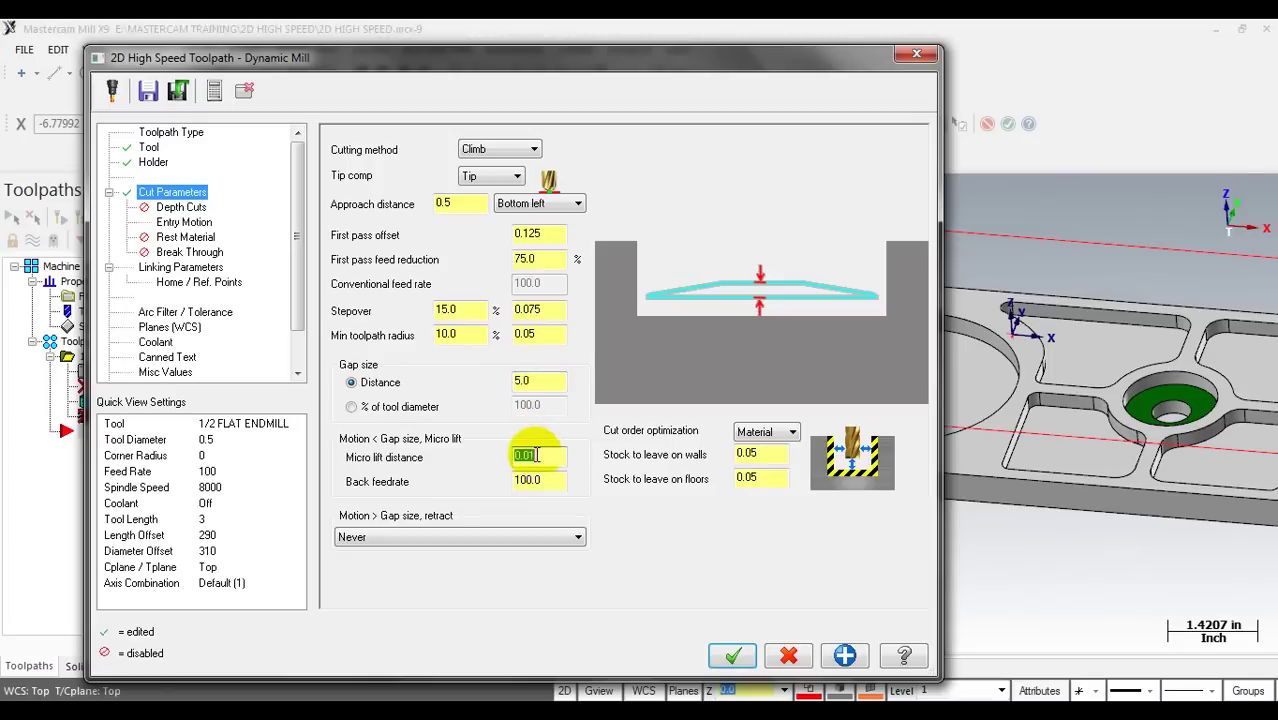
pyautogui.click(541, 380)
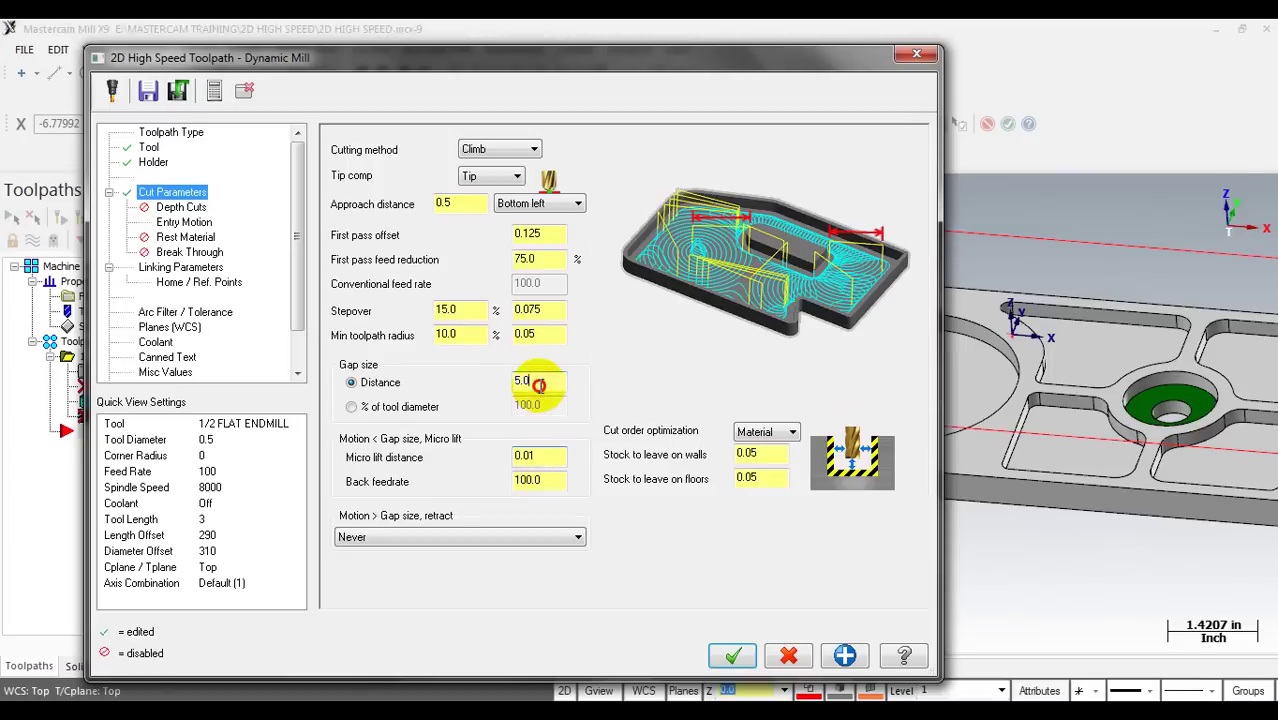
pyautogui.click(698, 252)
pyautogui.click(834, 270)
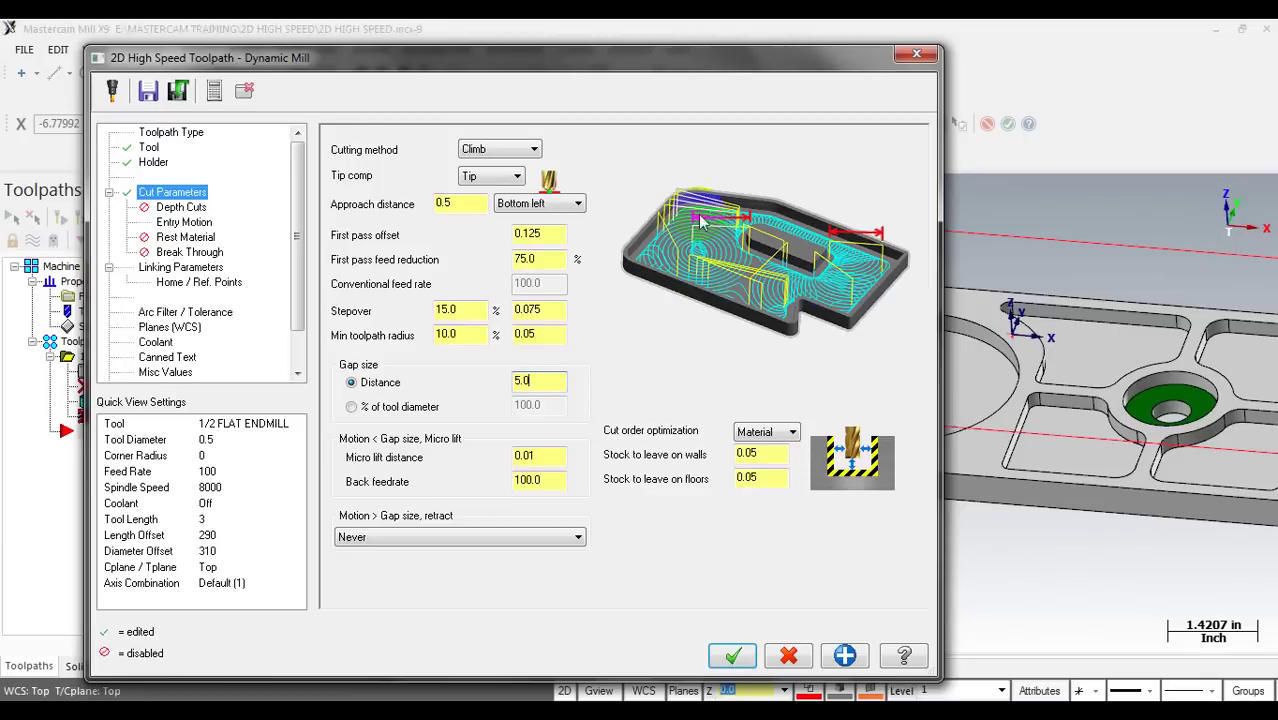
pyautogui.click(697, 253)
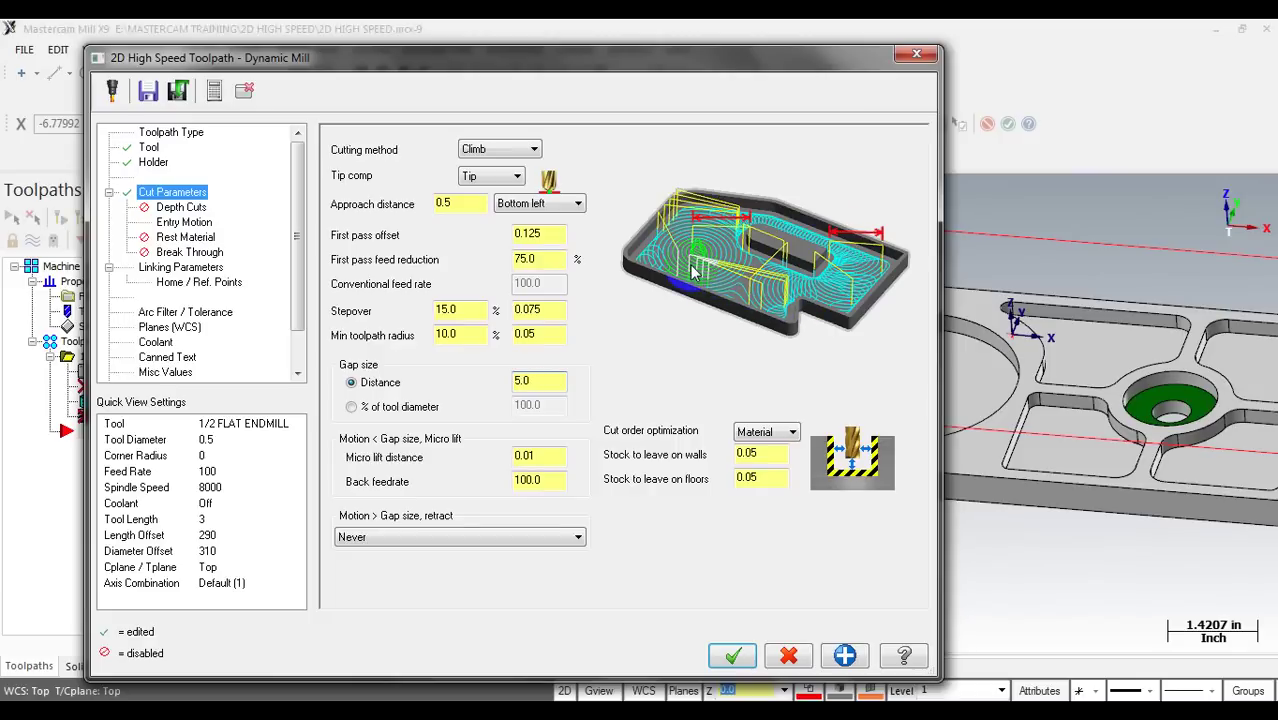
# Step: Set the back feedrate for micro lift motion to 200
pyautogui.click(553, 456)
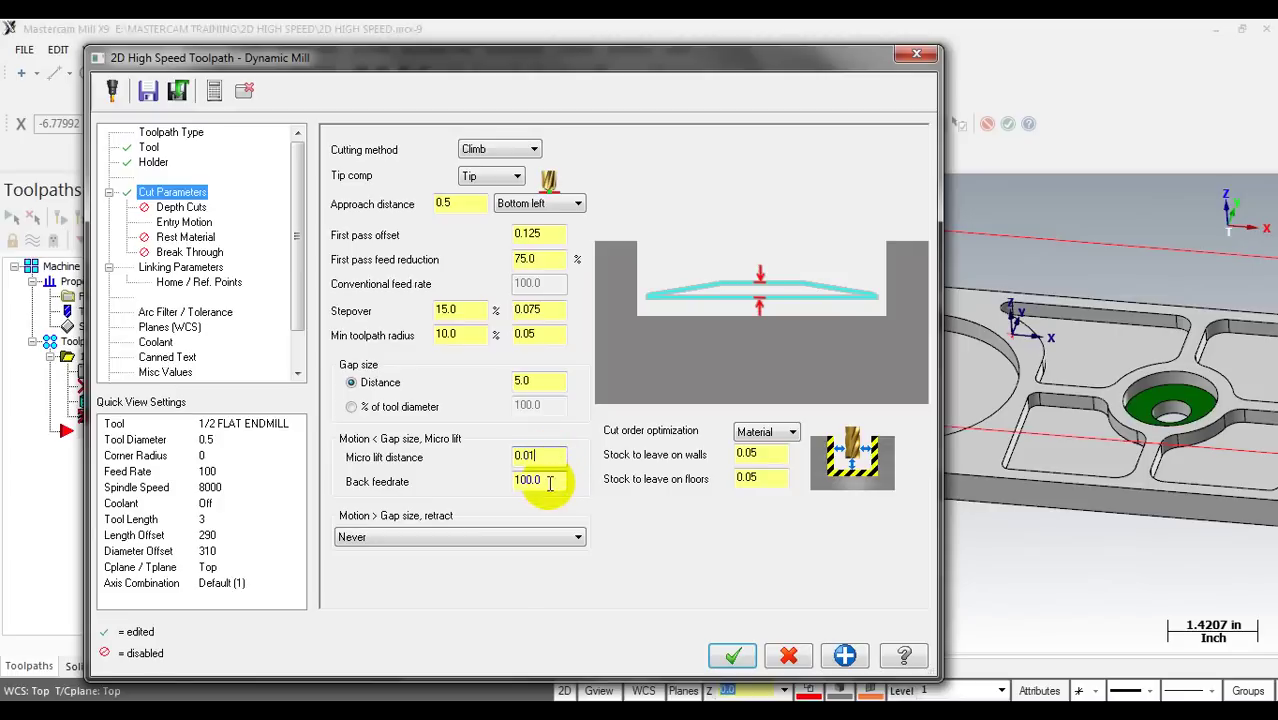
pyautogui.doubleClick(558, 480)
pyautogui.doubleClick(536, 455)
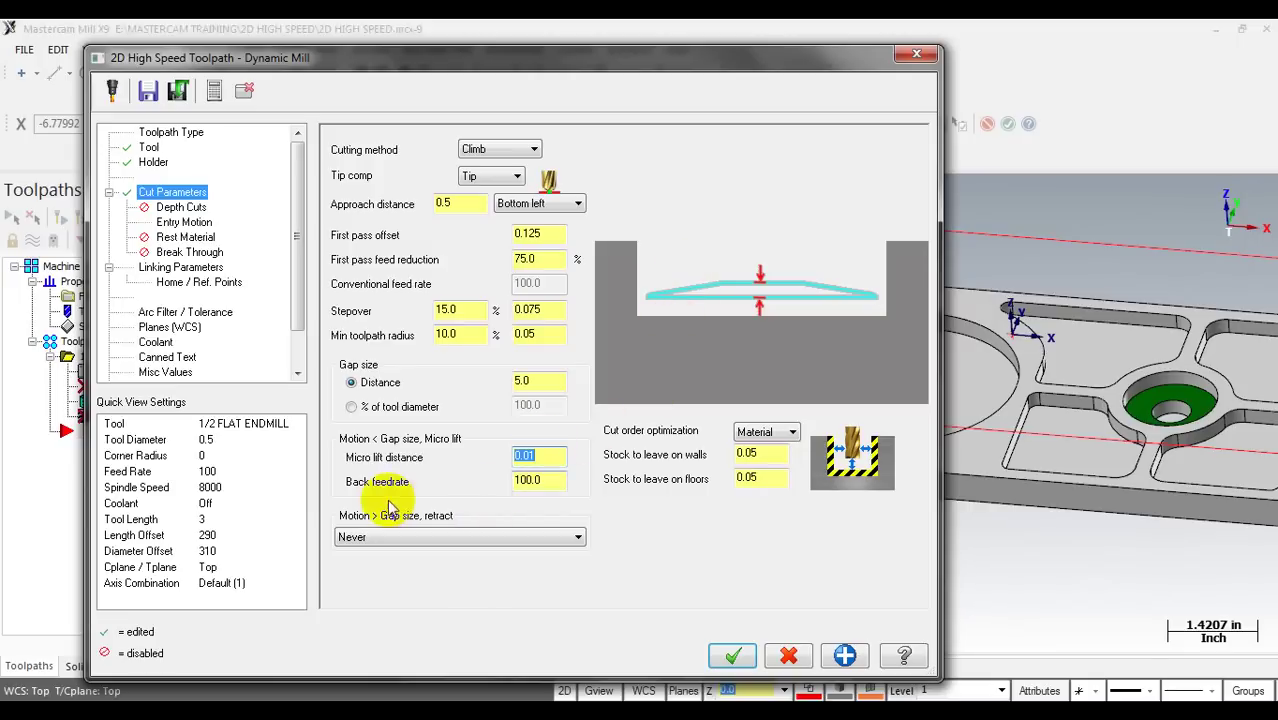
pyautogui.click(534, 479)
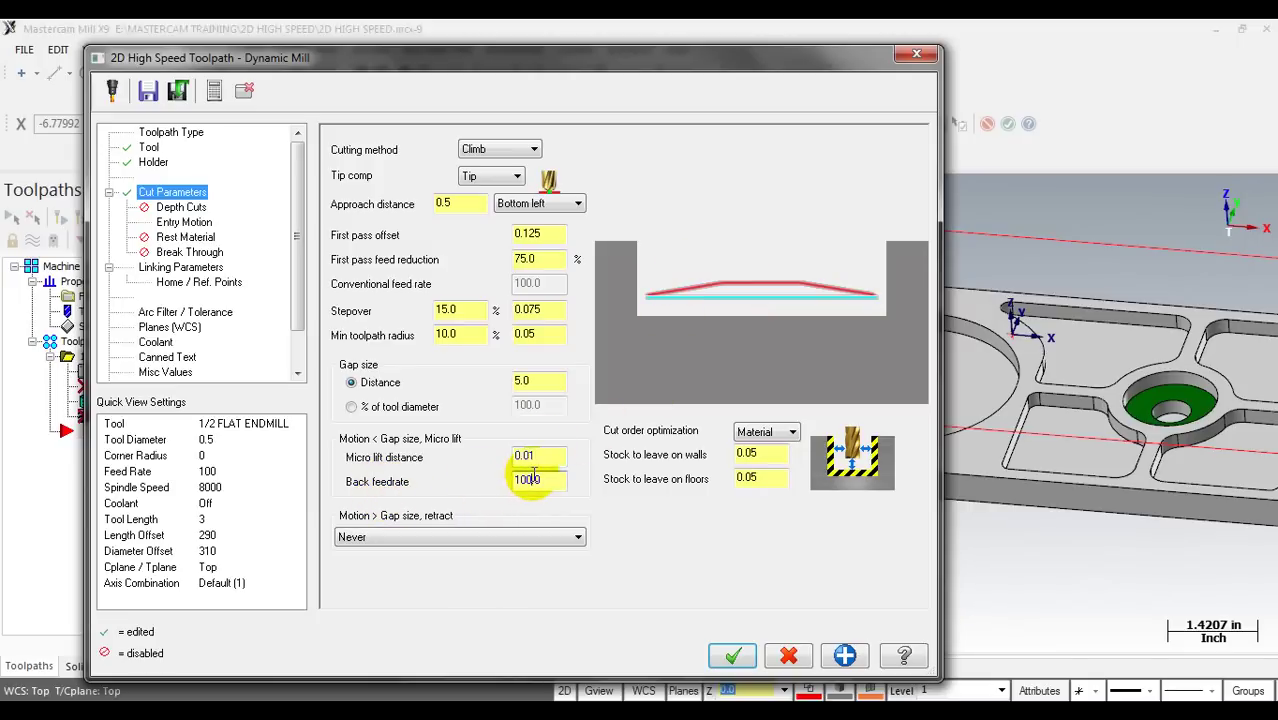
pyautogui.click(530, 456)
pyautogui.click(535, 480)
pyautogui.click(548, 455)
pyautogui.click(541, 482)
pyautogui.doubleClick(541, 481)
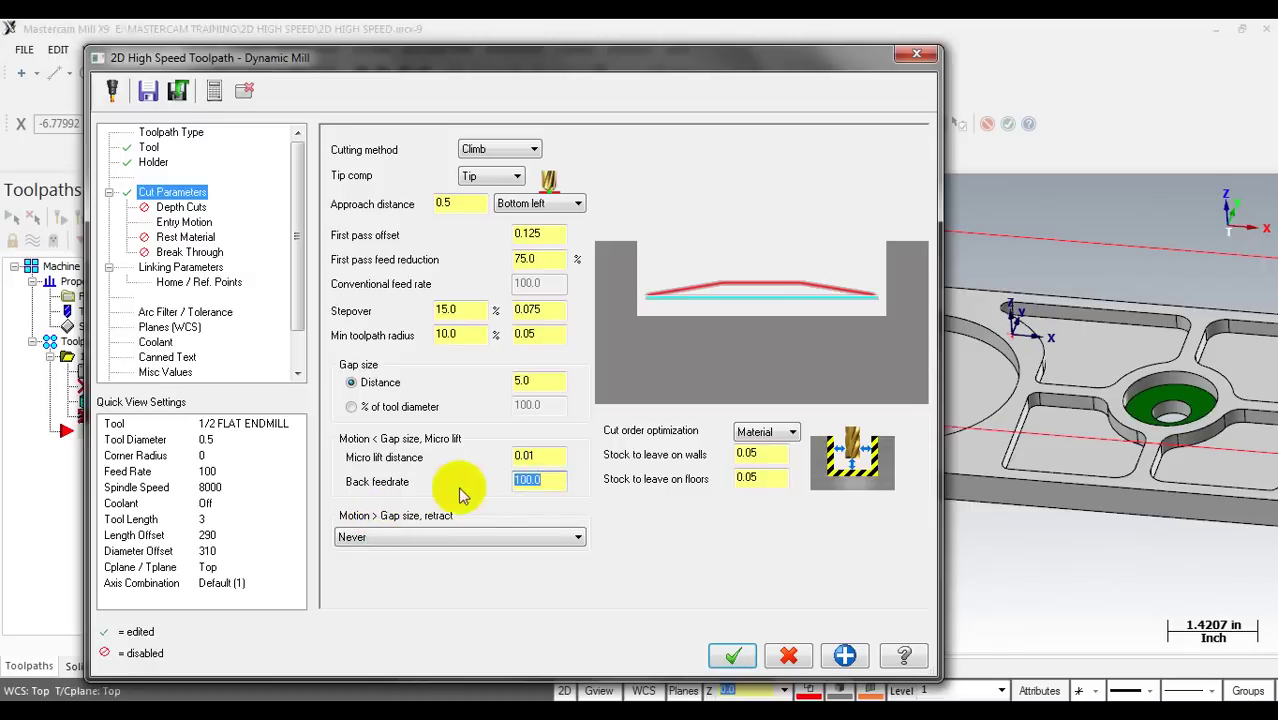
pyautogui.write('200')
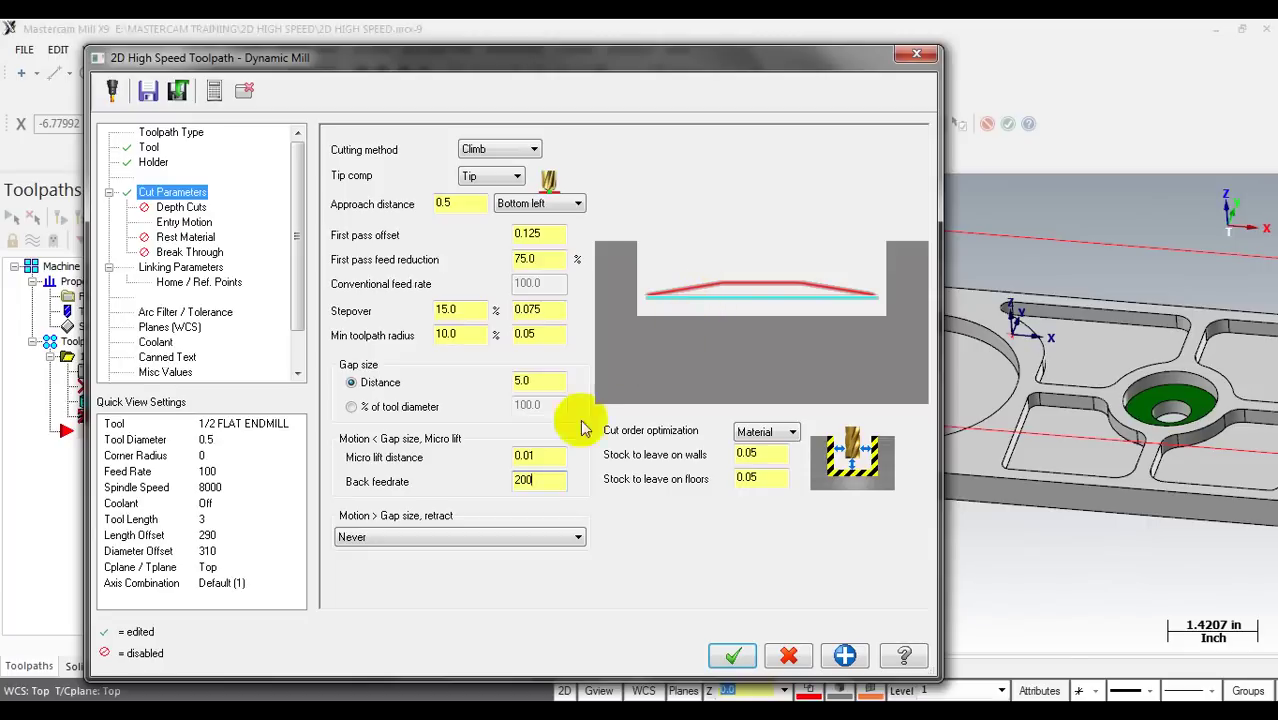
# Step: Set the micro lift distance to 0
pyautogui.click(548, 455)
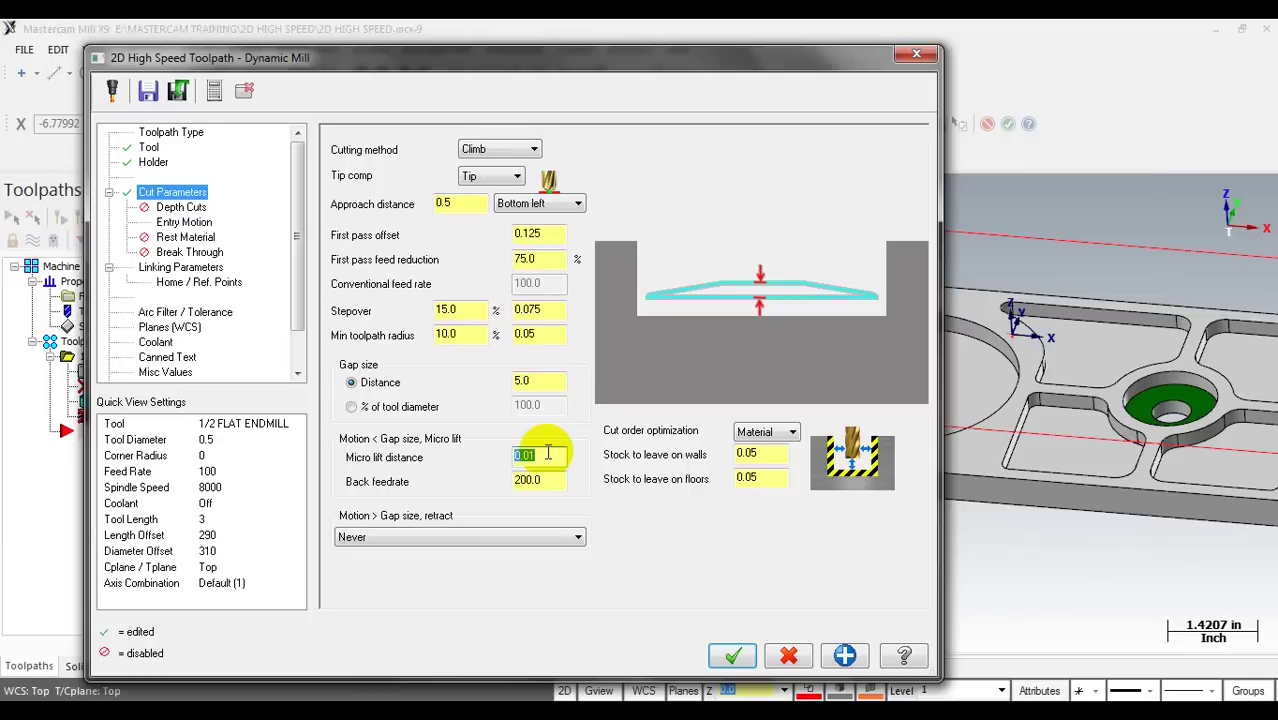
pyautogui.click(531, 456)
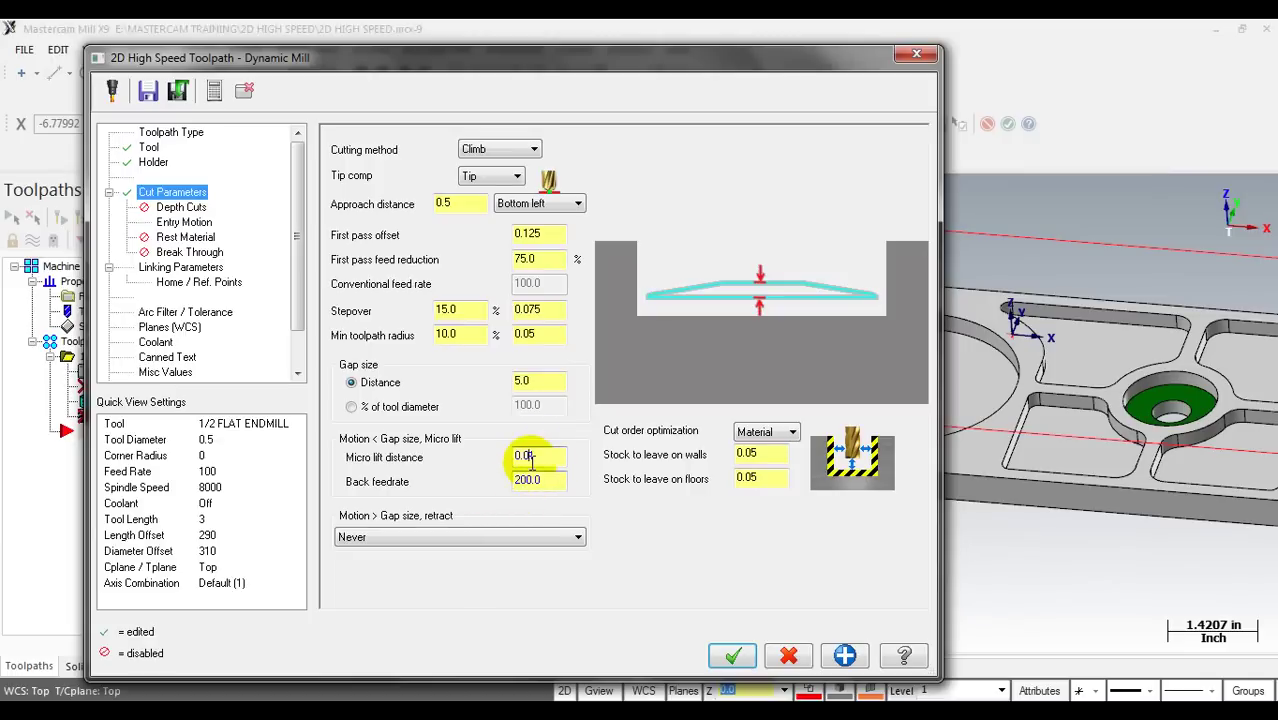
pyautogui.click(537, 455)
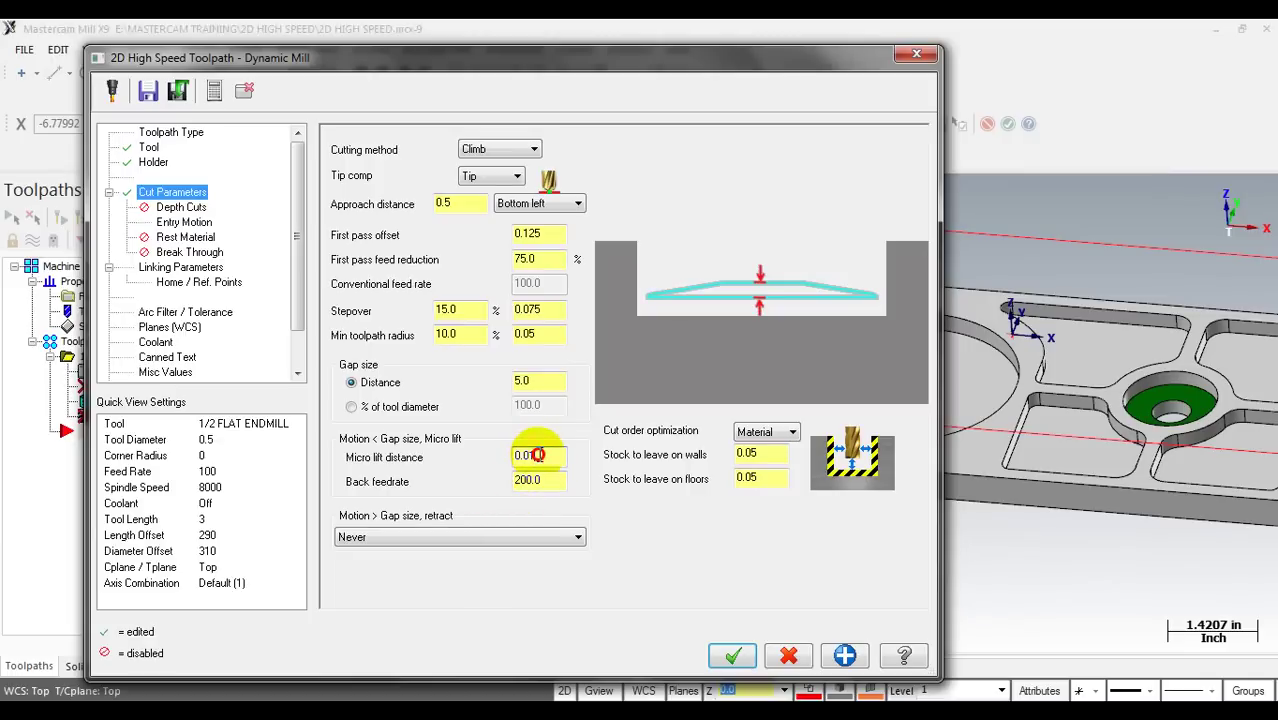
pyautogui.click(532, 455)
pyautogui.write('0')
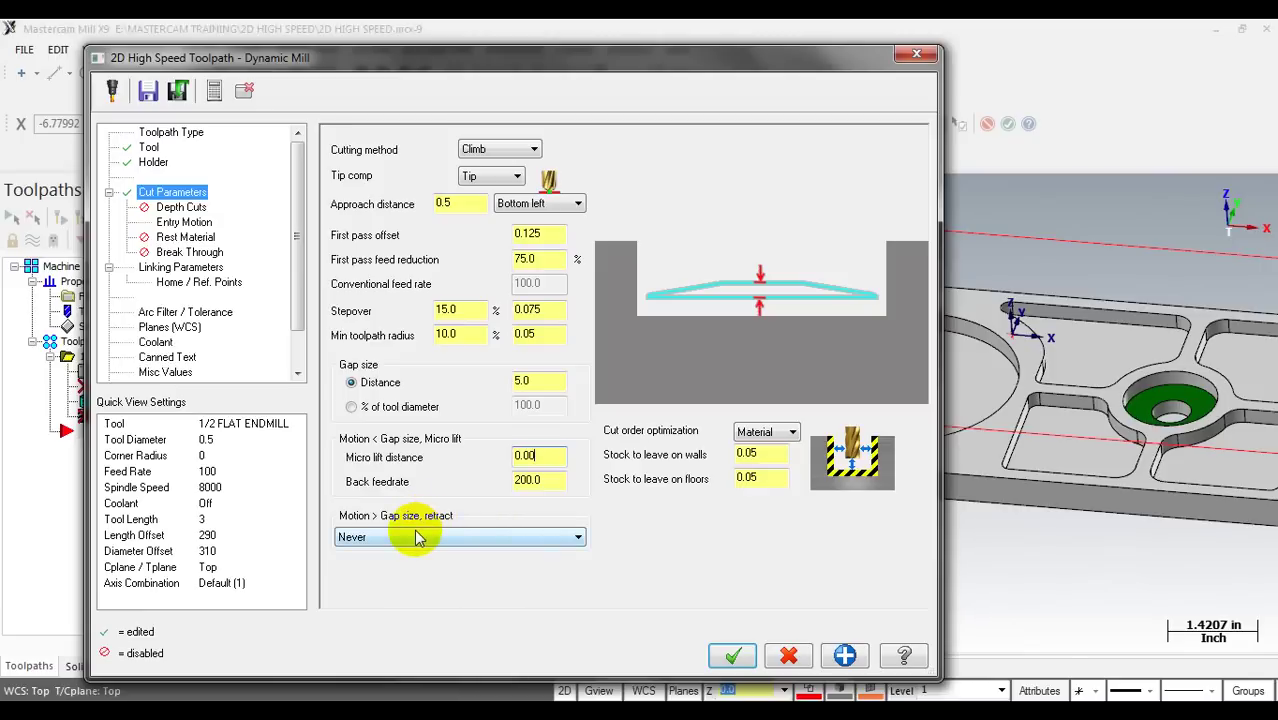
pyautogui.click(528, 333)
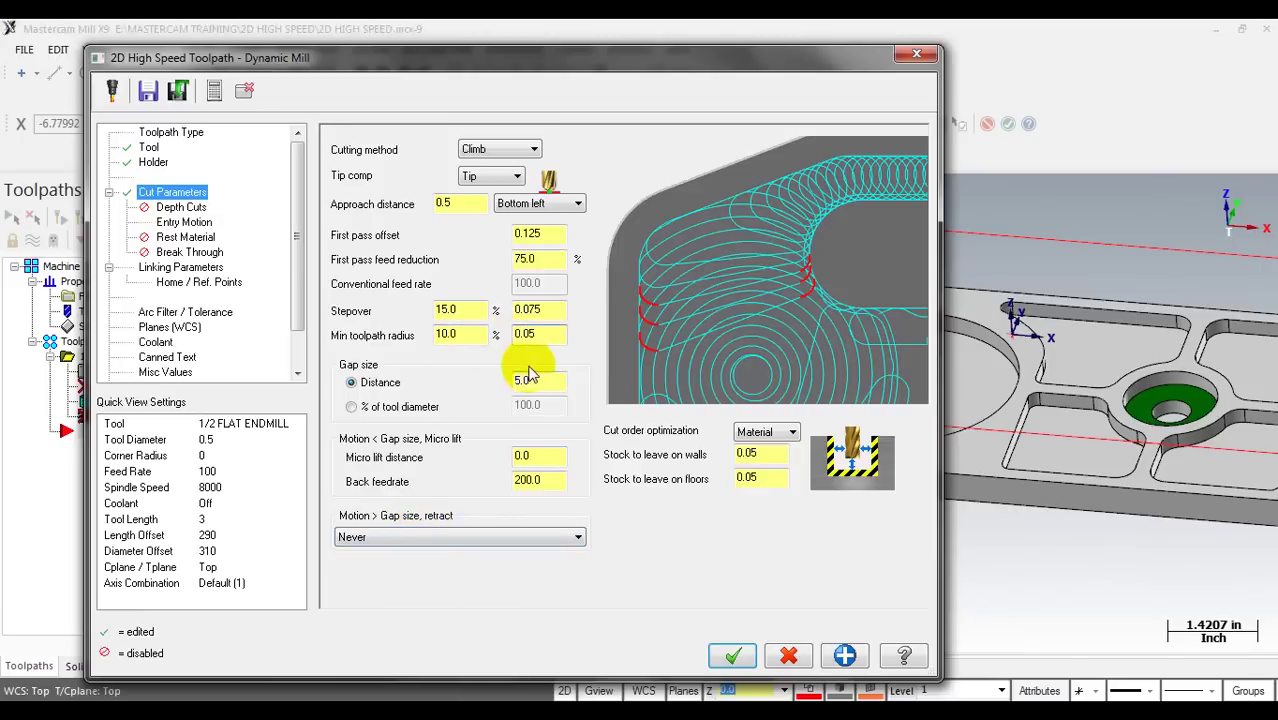
# Step: Review the retract options for motion larger than the gap size and choose Never
pyautogui.click(529, 379)
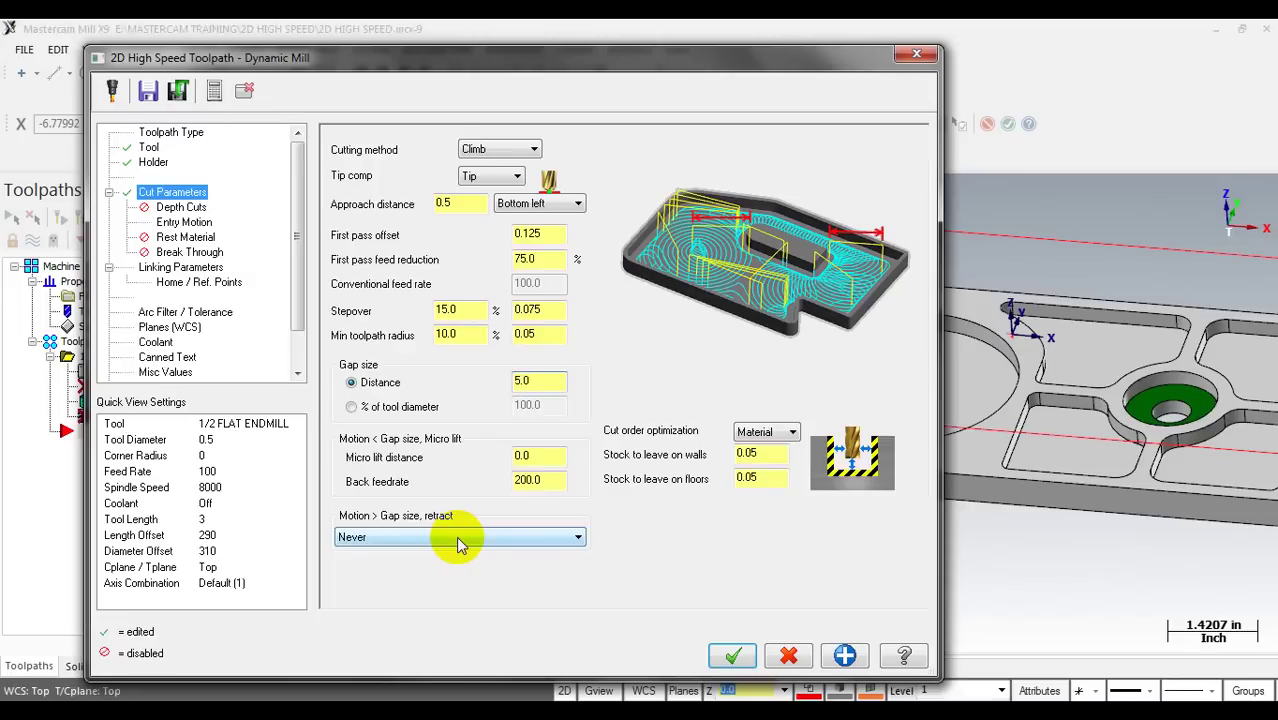
pyautogui.click(362, 545)
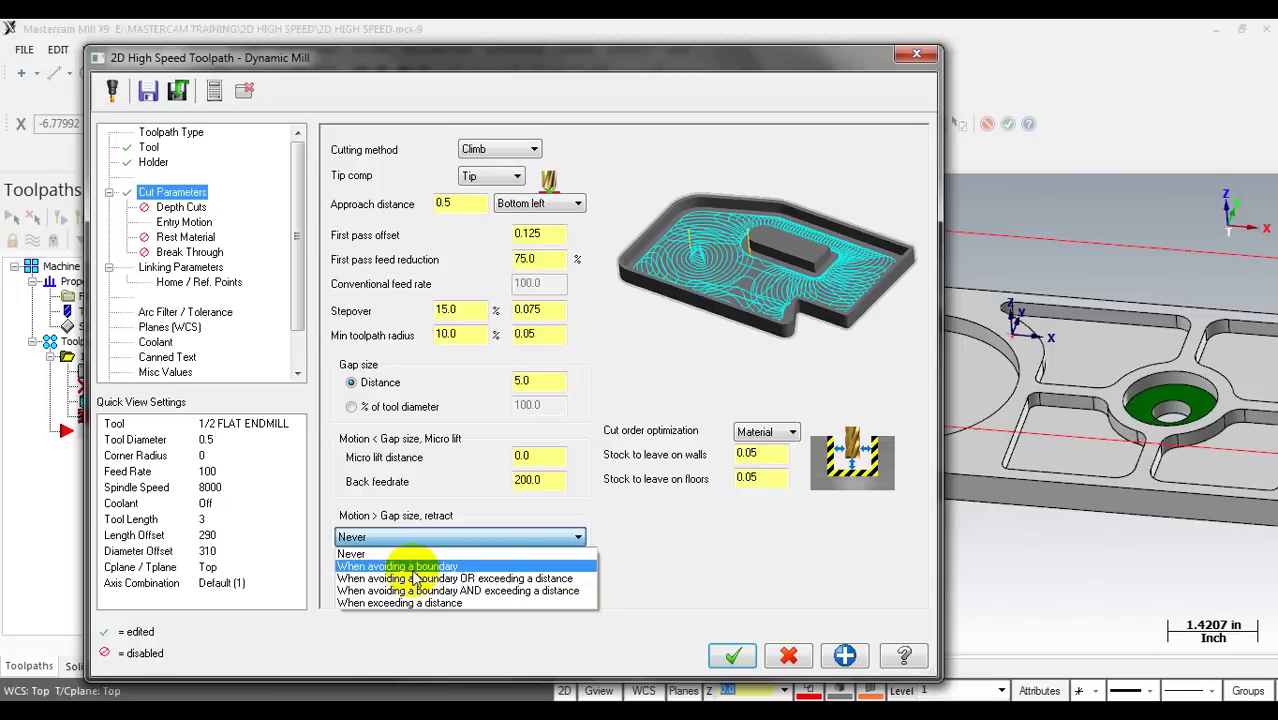
pyautogui.click(461, 511)
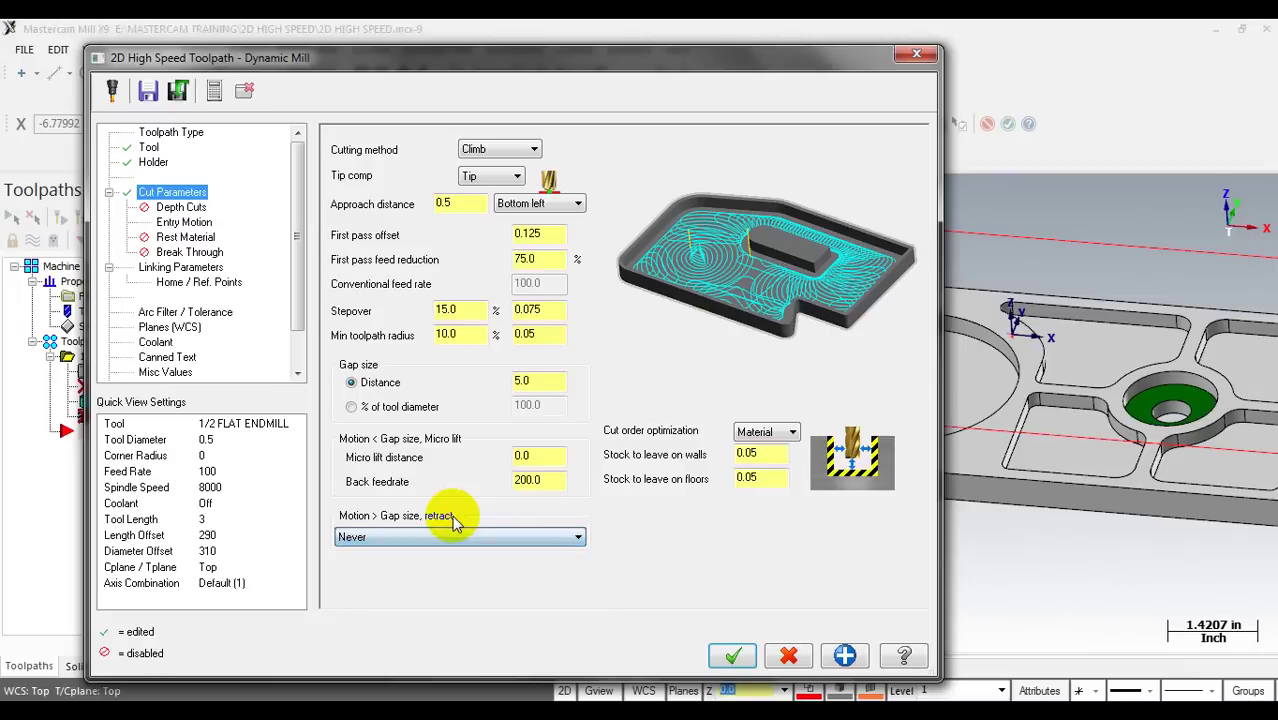
pyautogui.click(403, 539)
pyautogui.click(366, 557)
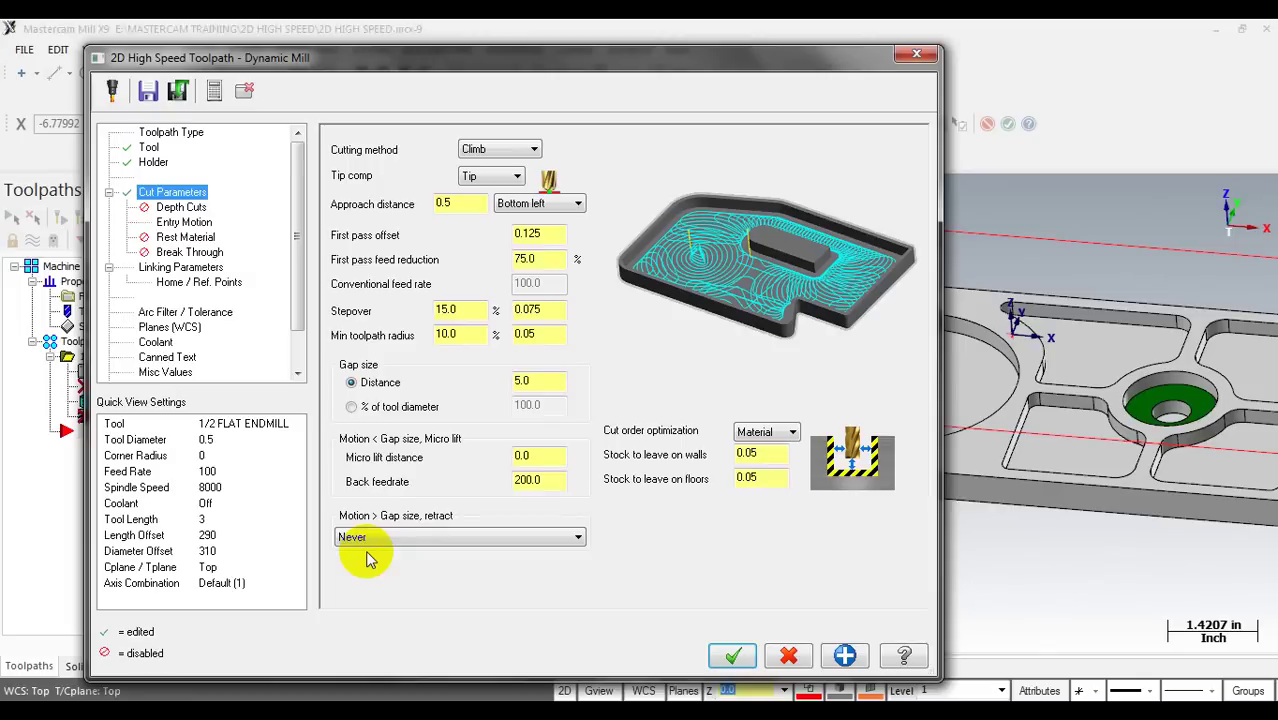
# Step: Choose Material as the cut order optimization
pyautogui.doubleClick(782, 455)
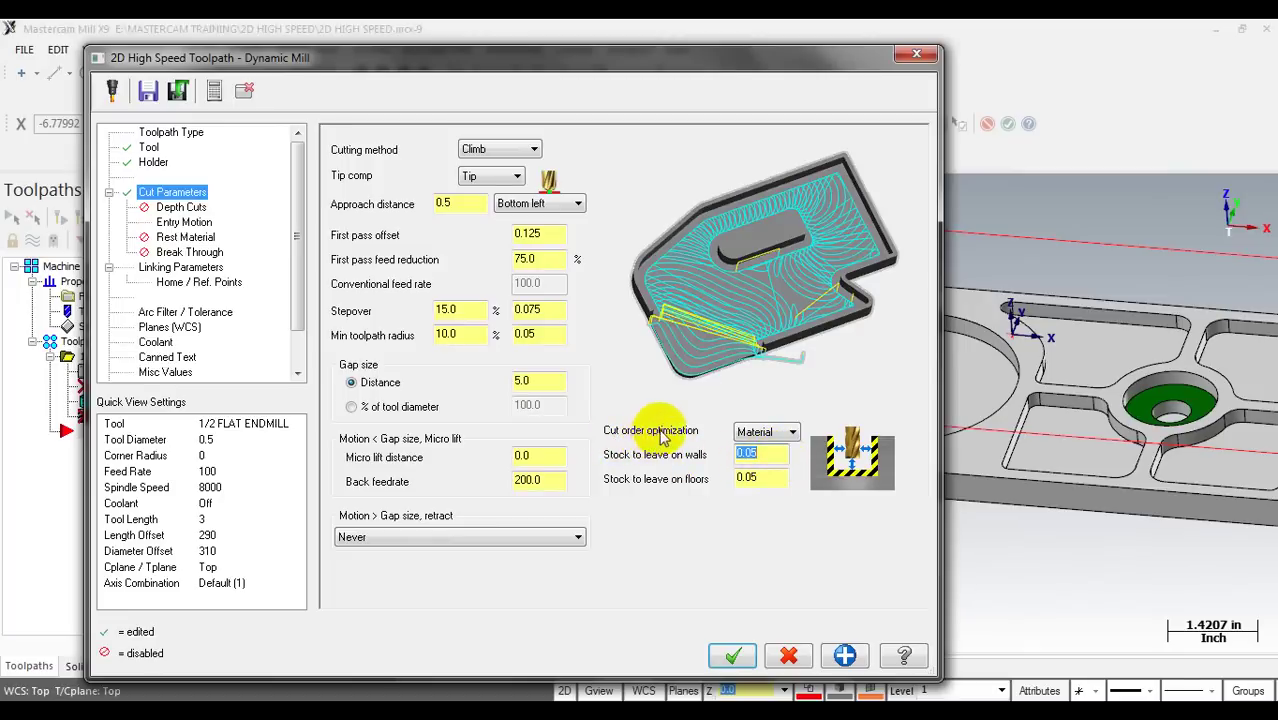
pyautogui.click(760, 432)
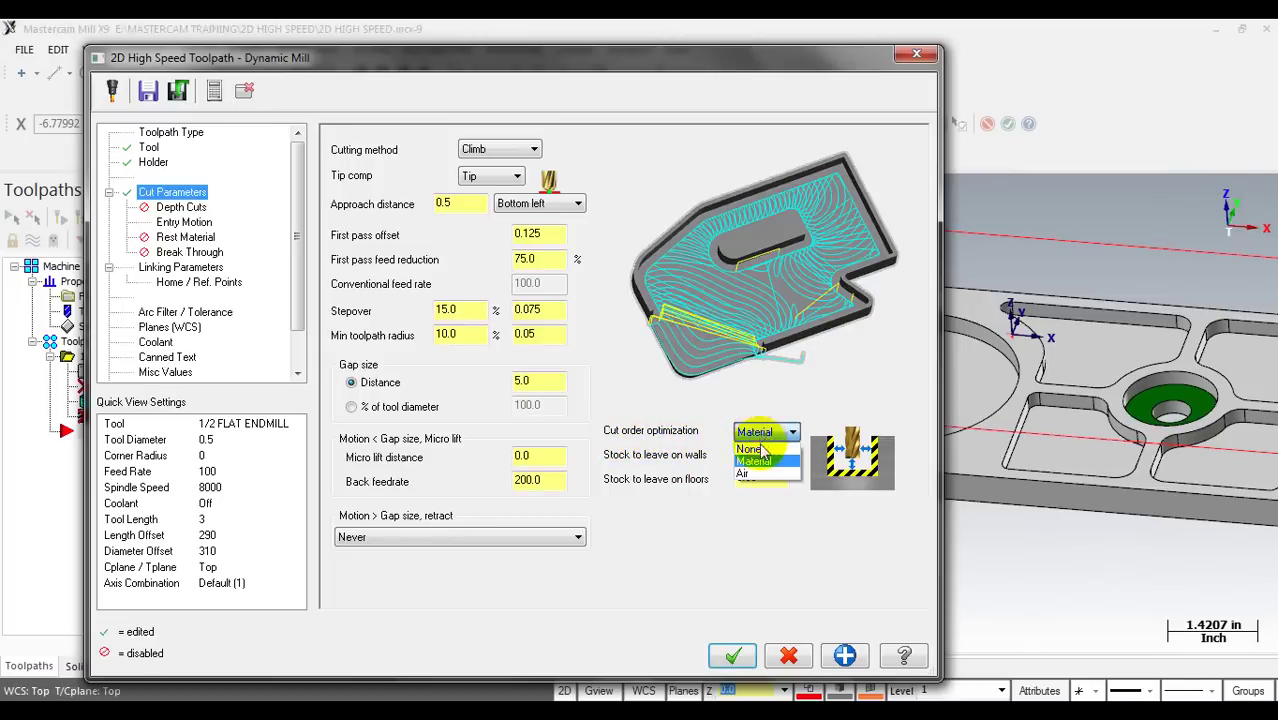
pyautogui.click(760, 461)
pyautogui.click(757, 432)
pyautogui.click(755, 462)
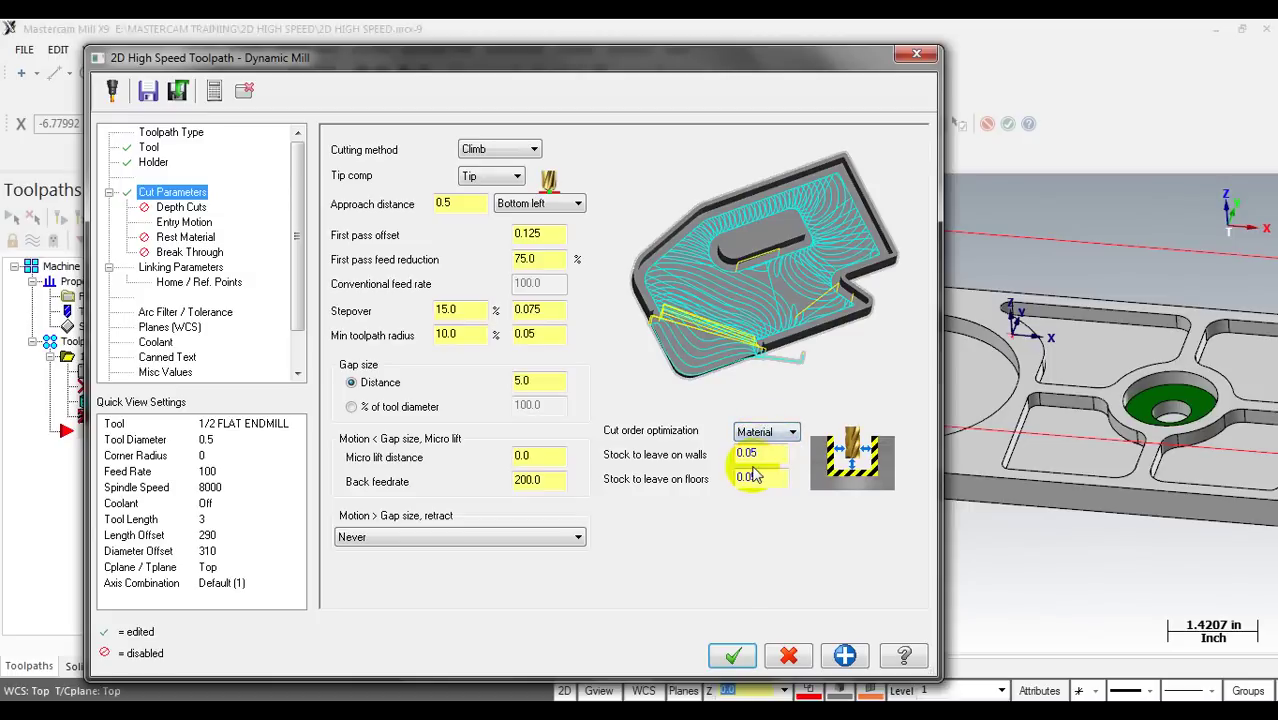
# Step: Read the help definition of cut order optimization among the field definitions for the Cut Parameters page, and close the help
pyautogui.click(760, 432)
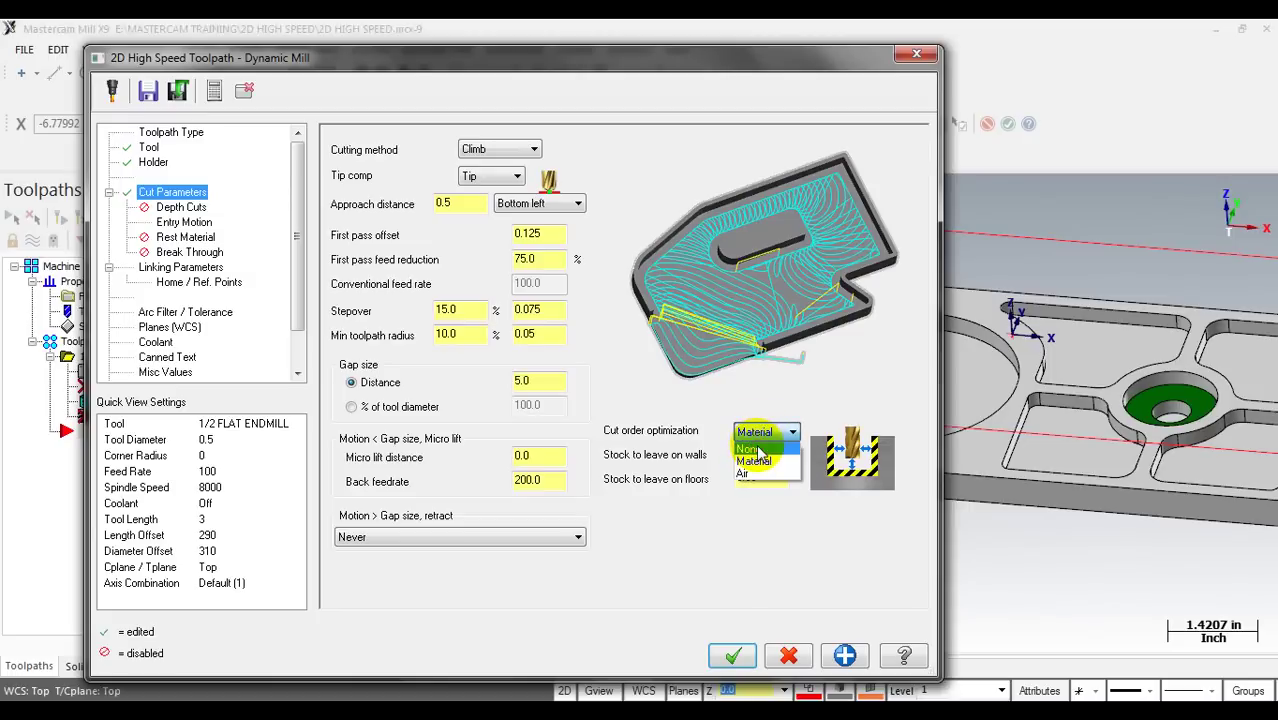
pyautogui.click(905, 660)
pyautogui.click(903, 656)
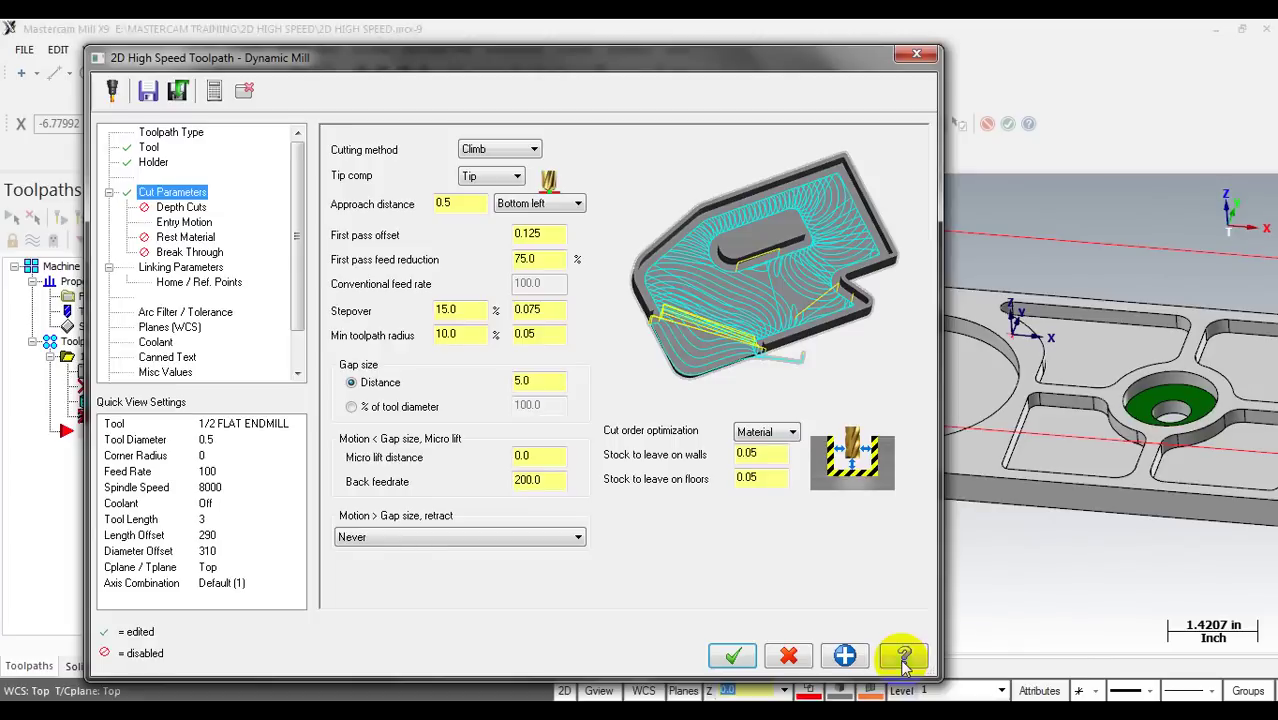
pyautogui.click(577, 215)
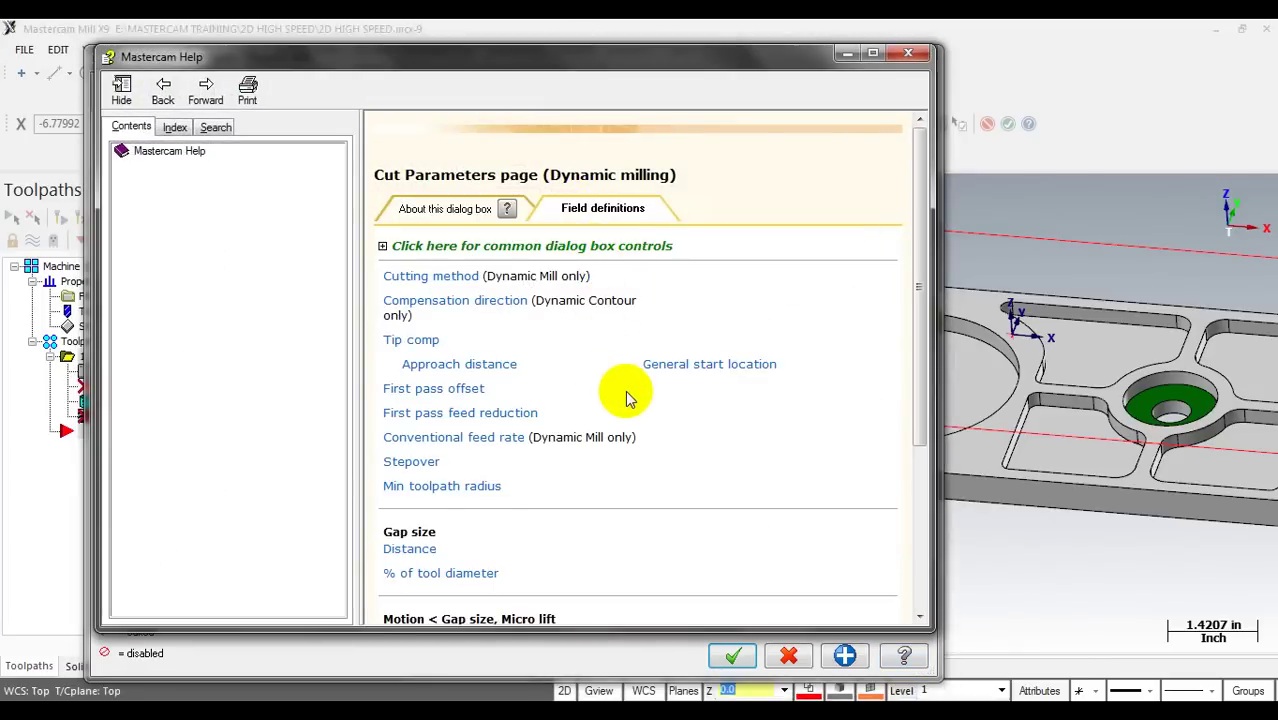
pyautogui.scroll(-4, 707, 442)
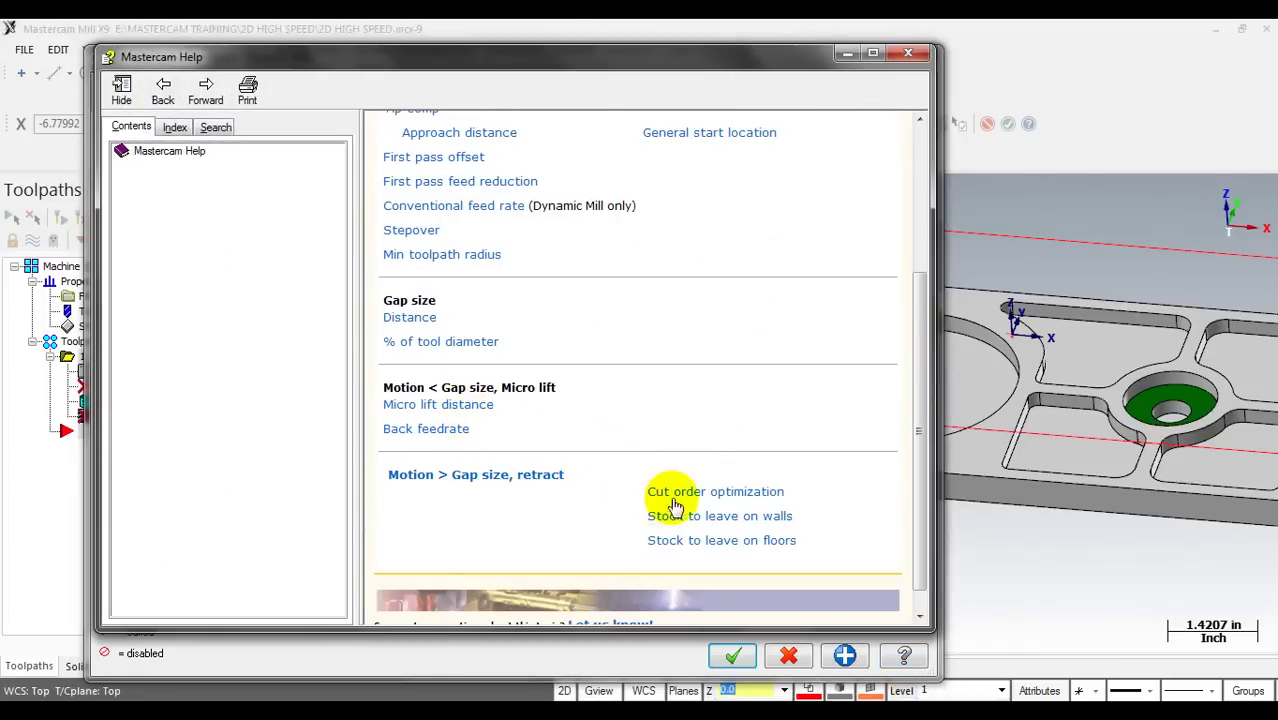
pyautogui.click(701, 495)
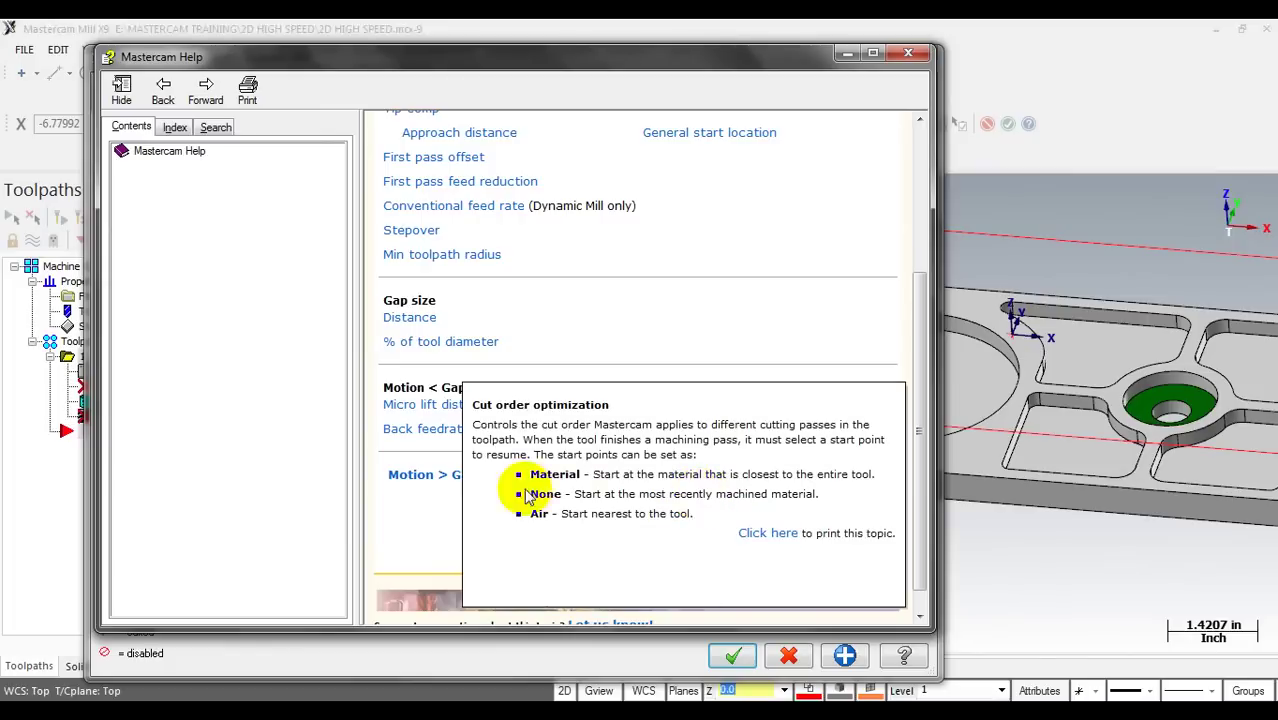
pyautogui.click(733, 300)
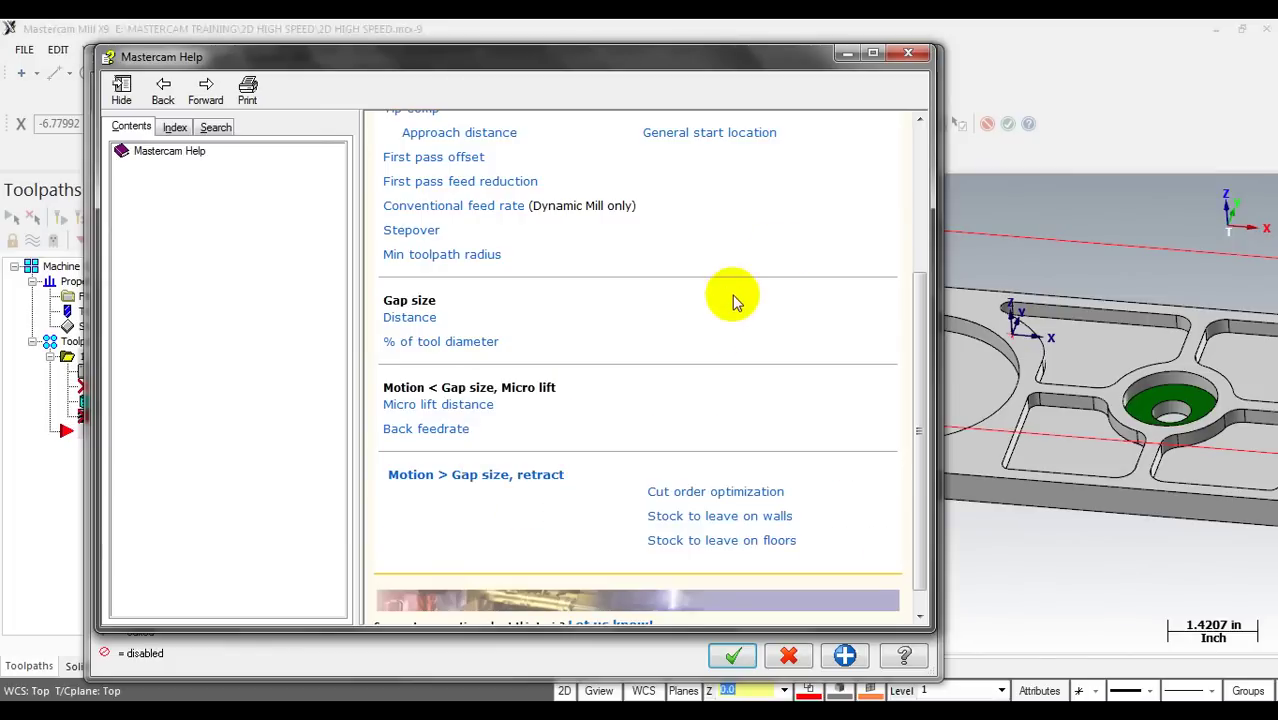
pyautogui.click(907, 52)
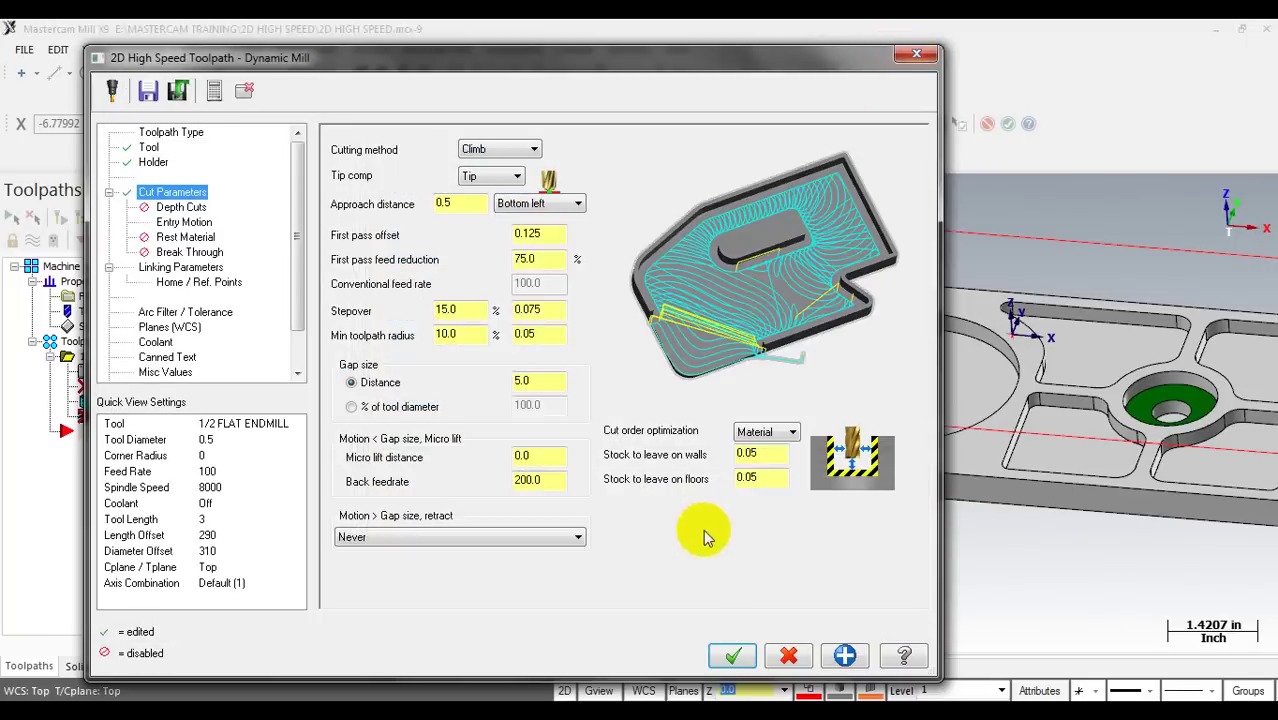
# Step: Examine the stock to leave on walls setting
pyautogui.doubleClick(755, 453)
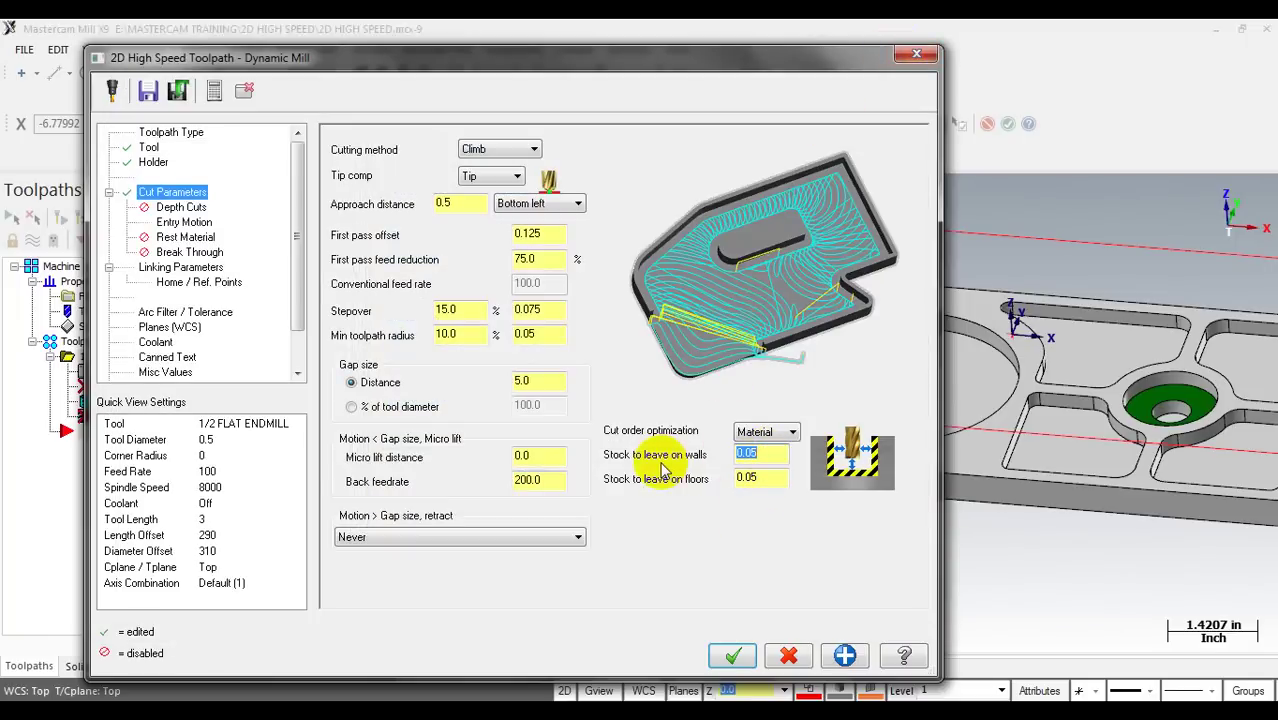
pyautogui.moveTo(853, 64); pyautogui.dragTo(853, 66)
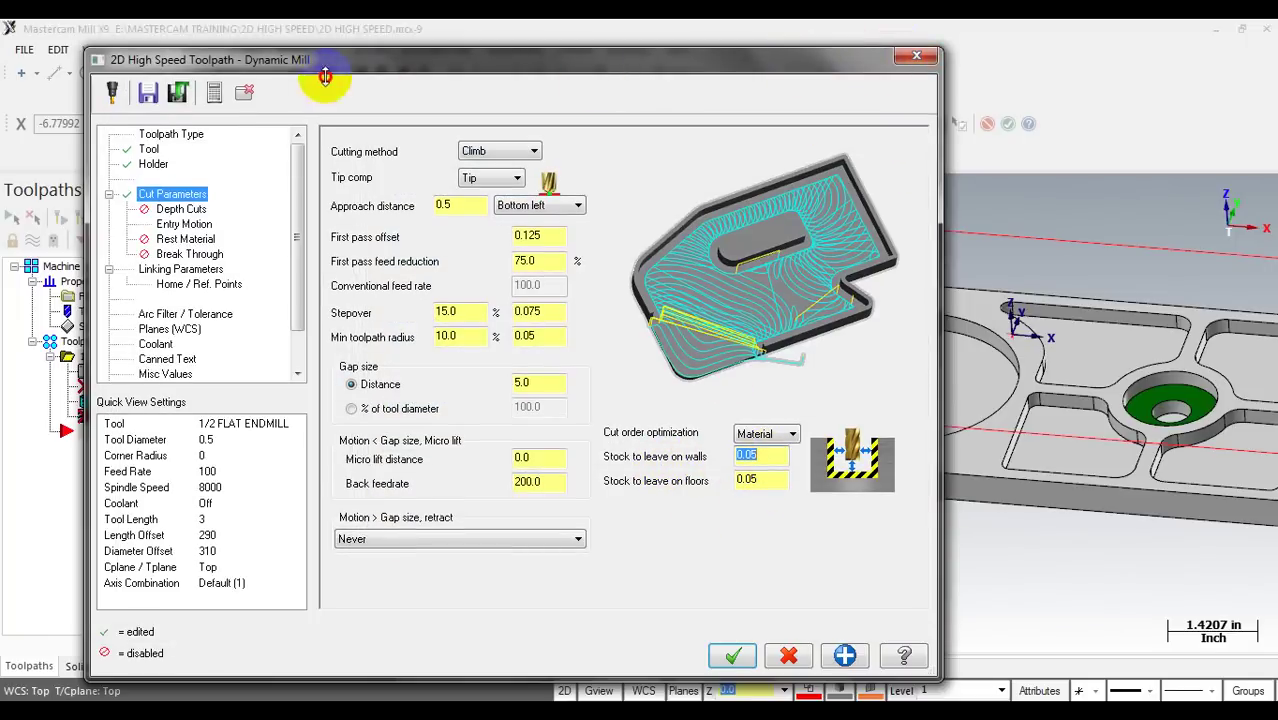
# Step: Set the stock to leave on walls to 0.01 and the stock to leave on floors to 0
pyautogui.moveTo(560, 90); pyautogui.dragTo(307, 233)
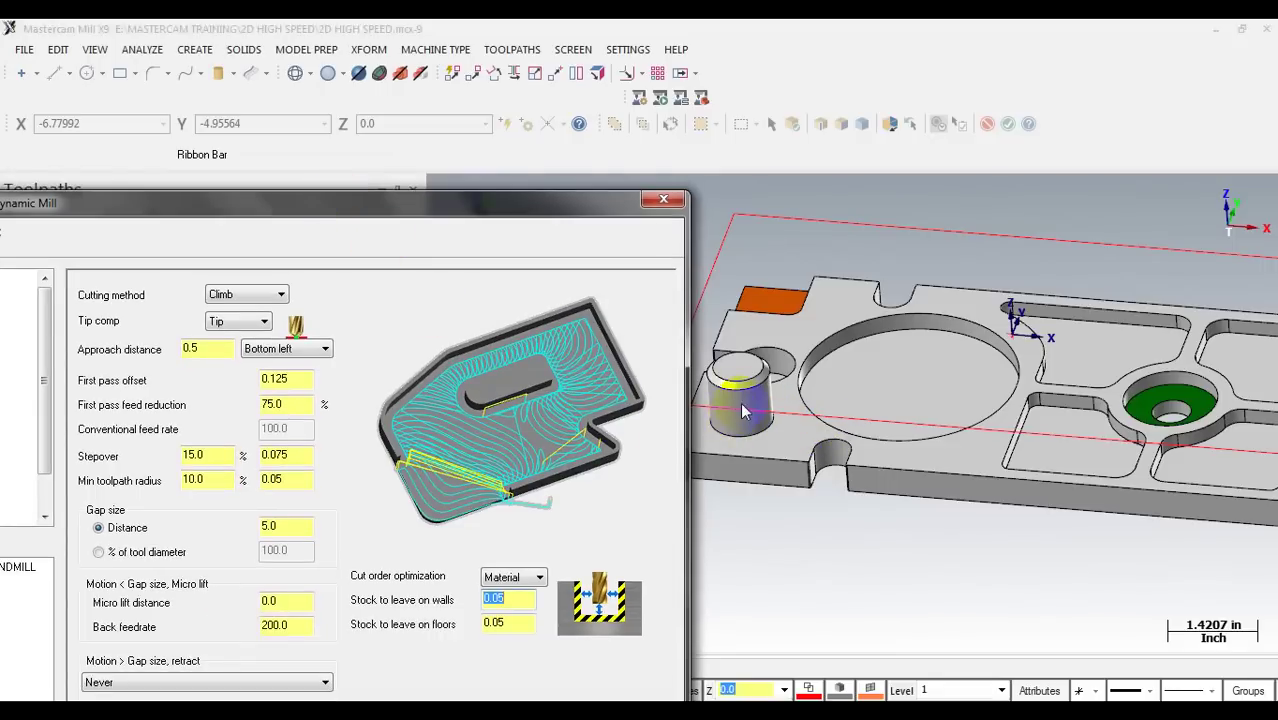
pyautogui.moveTo(525, 204); pyautogui.dragTo(797, 34)
pyautogui.moveTo(780, 430); pyautogui.dragTo(769, 430)
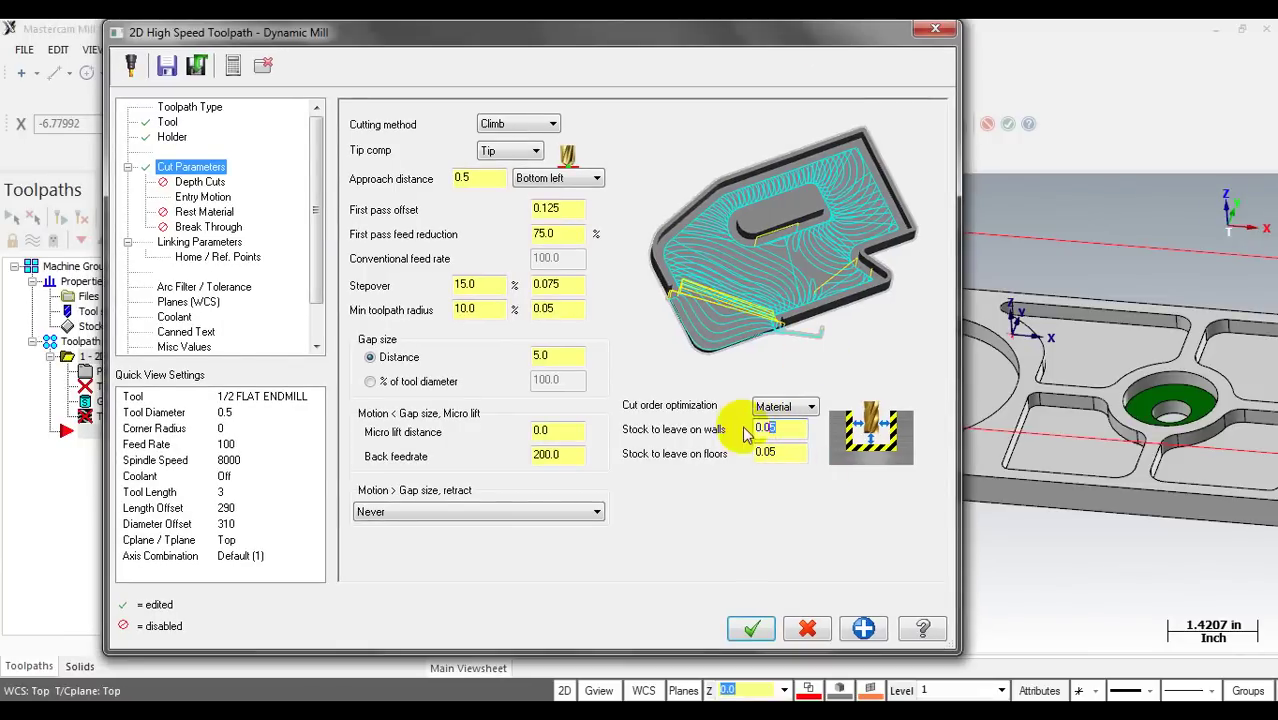
pyautogui.write('1')
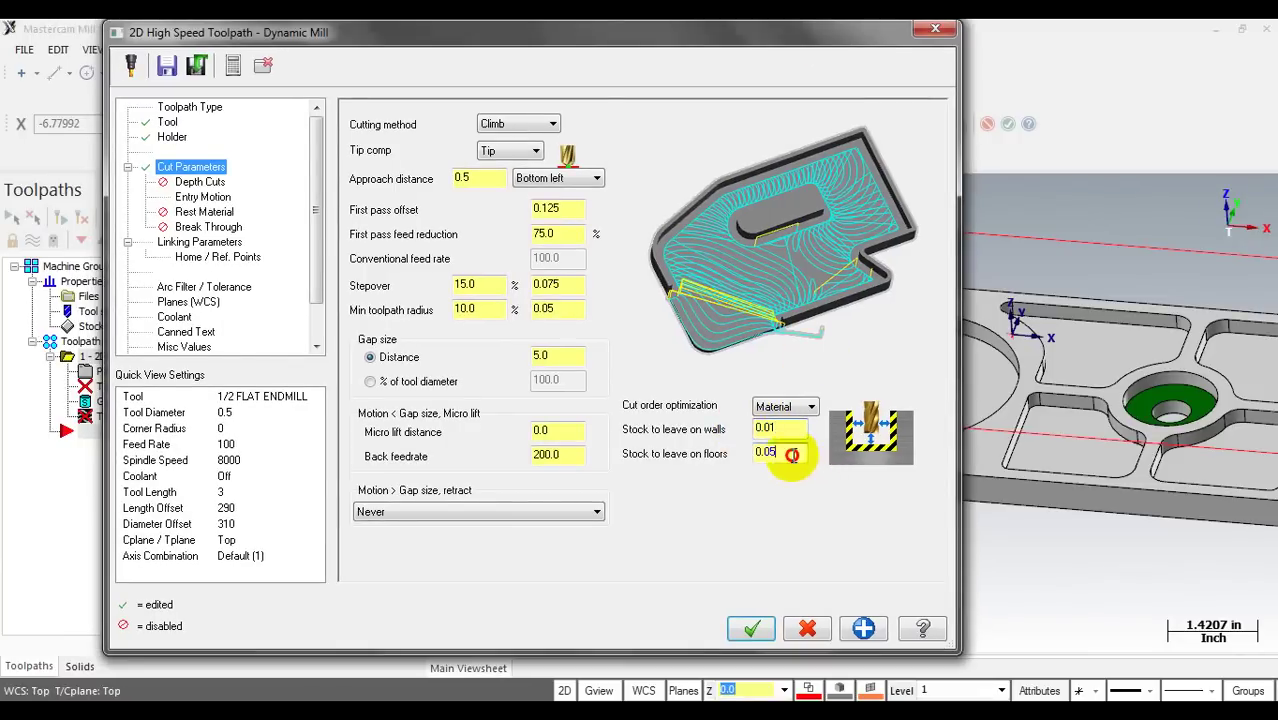
pyautogui.click(793, 455)
pyautogui.write('0')
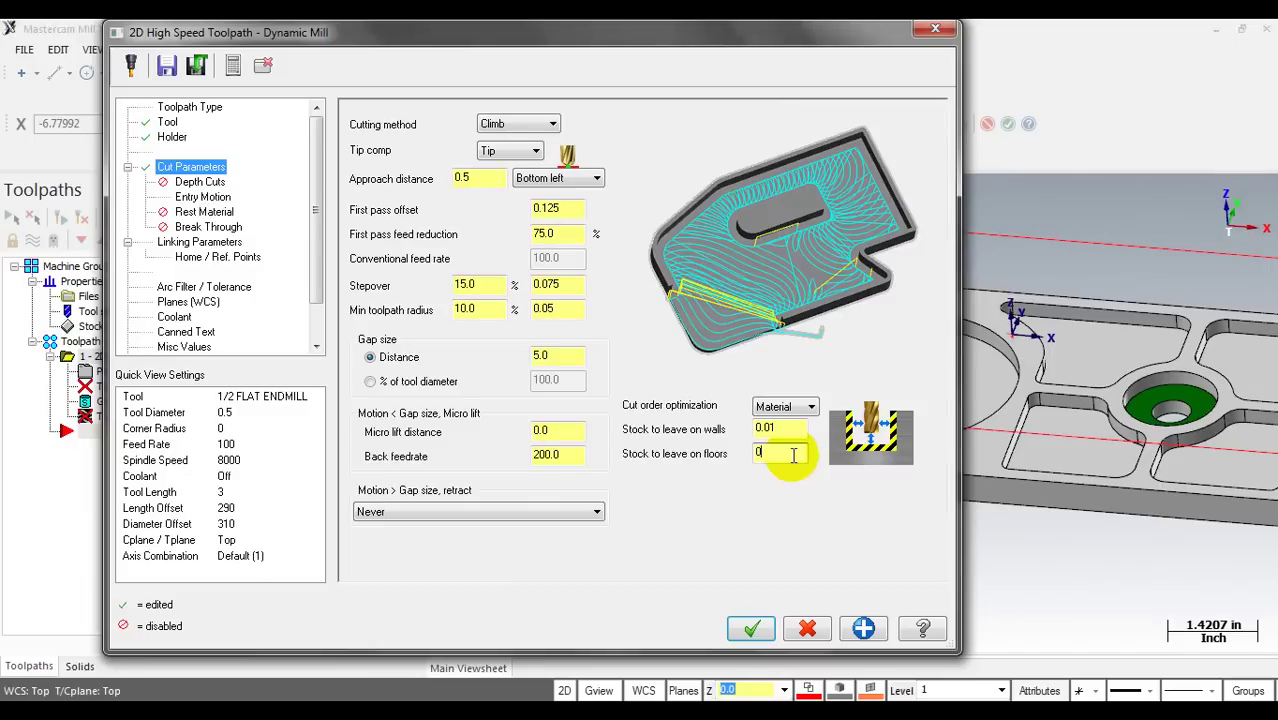
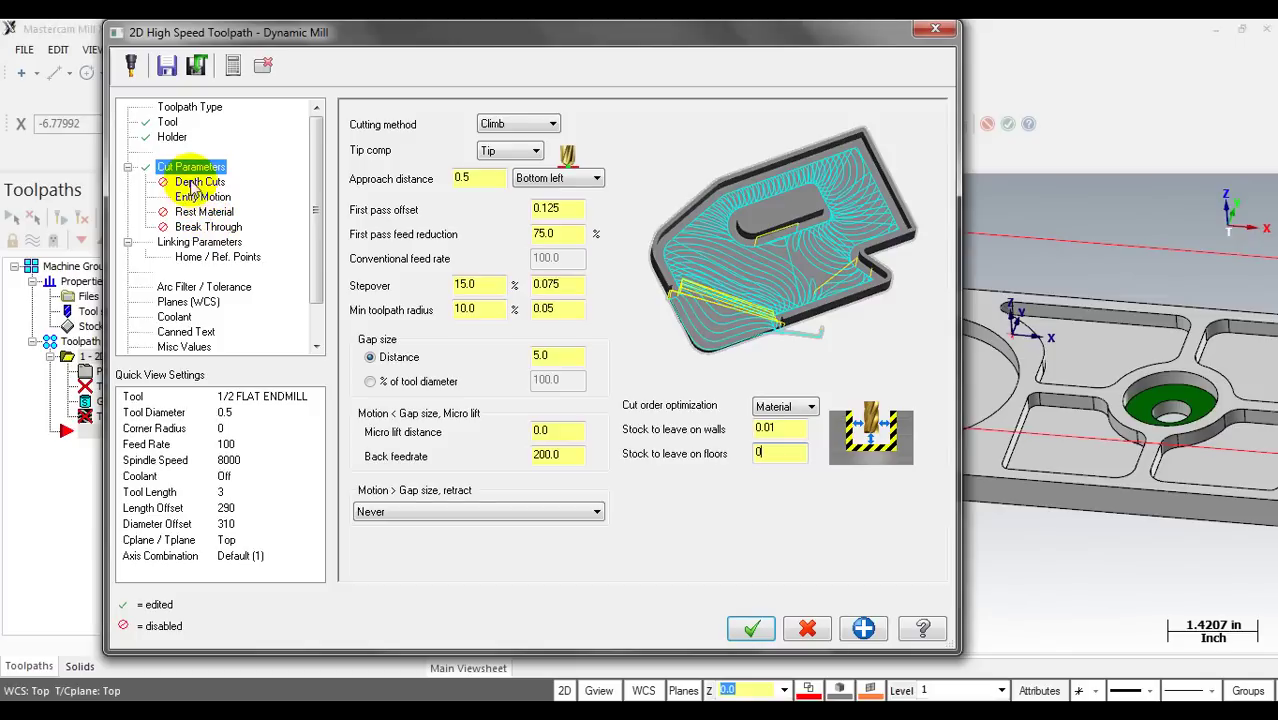
# Step: Review the depth cuts and entry motion settings of the Dynamic Mill toolpath against the part
pyautogui.click(192, 183)
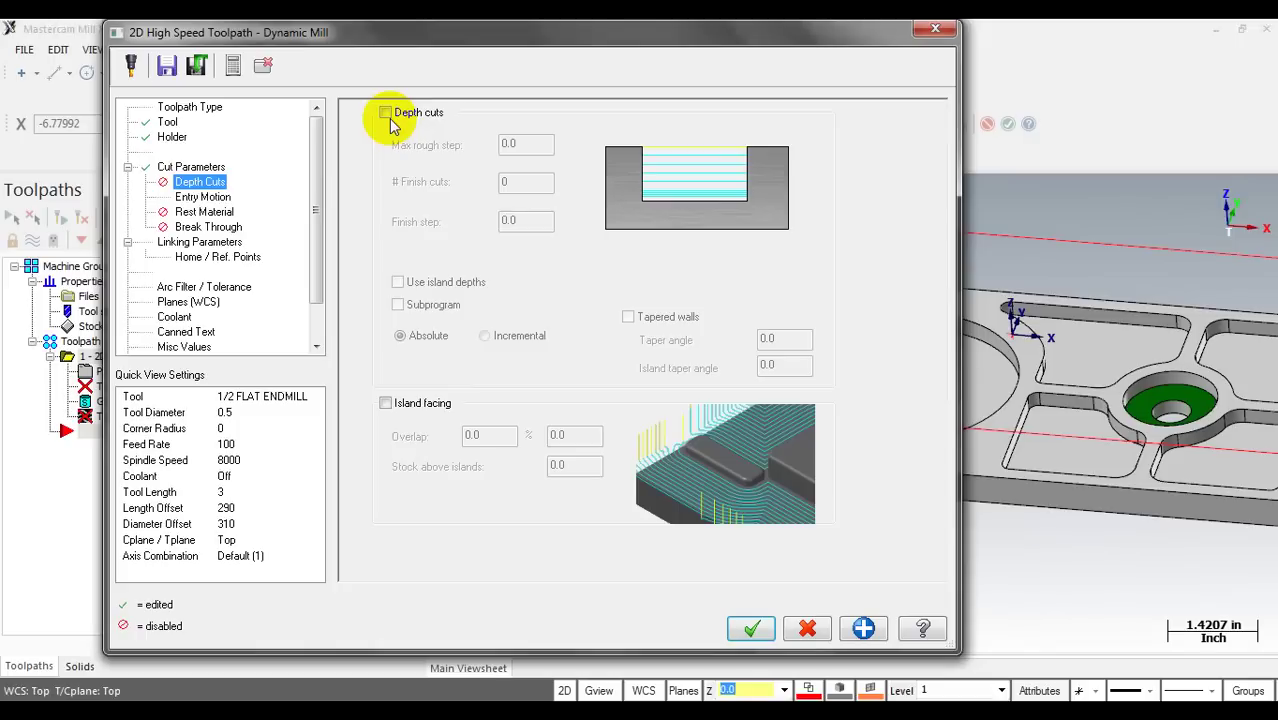
pyautogui.click(210, 197)
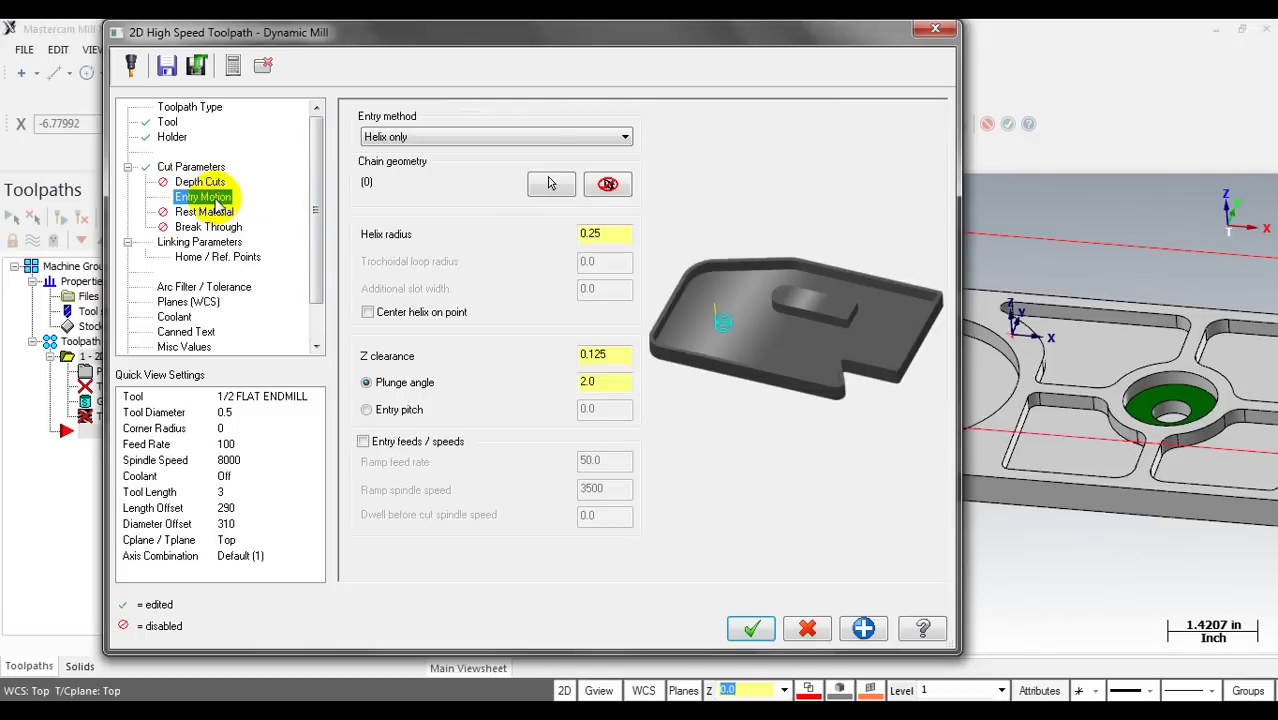
pyautogui.moveTo(630, 30); pyautogui.dragTo(446, 540)
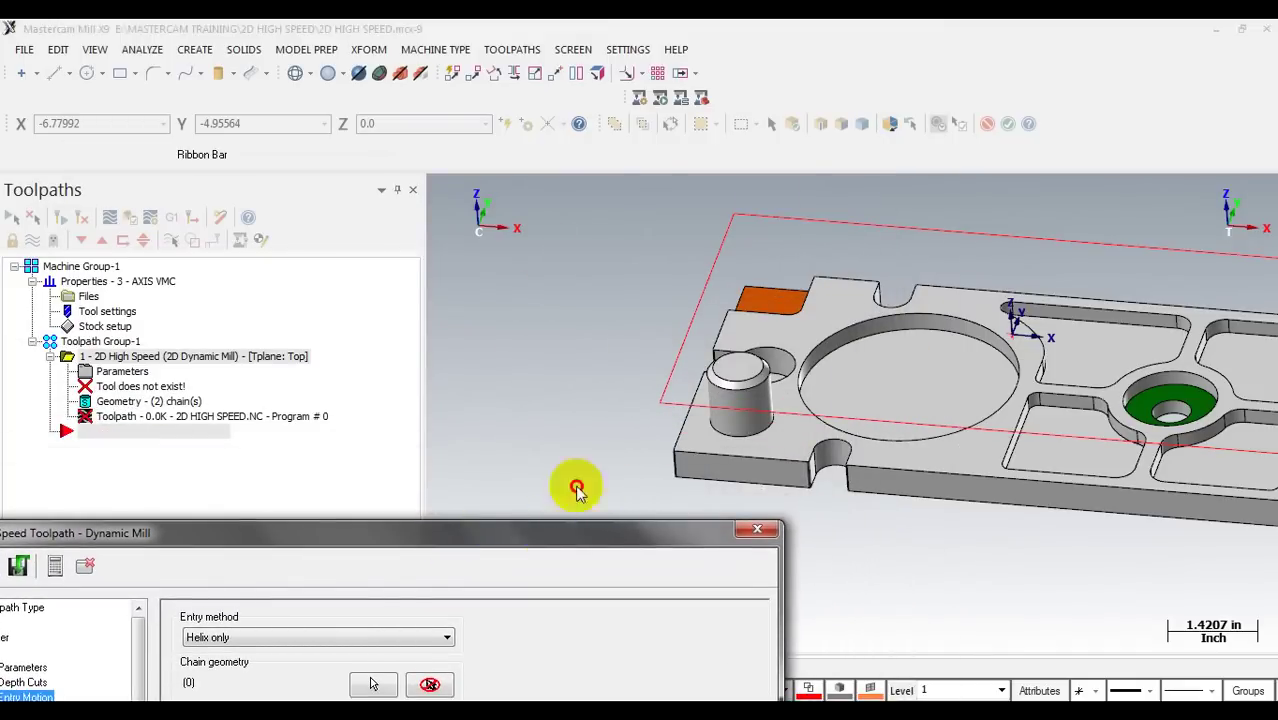
pyautogui.moveTo(549, 541); pyautogui.dragTo(934, 53)
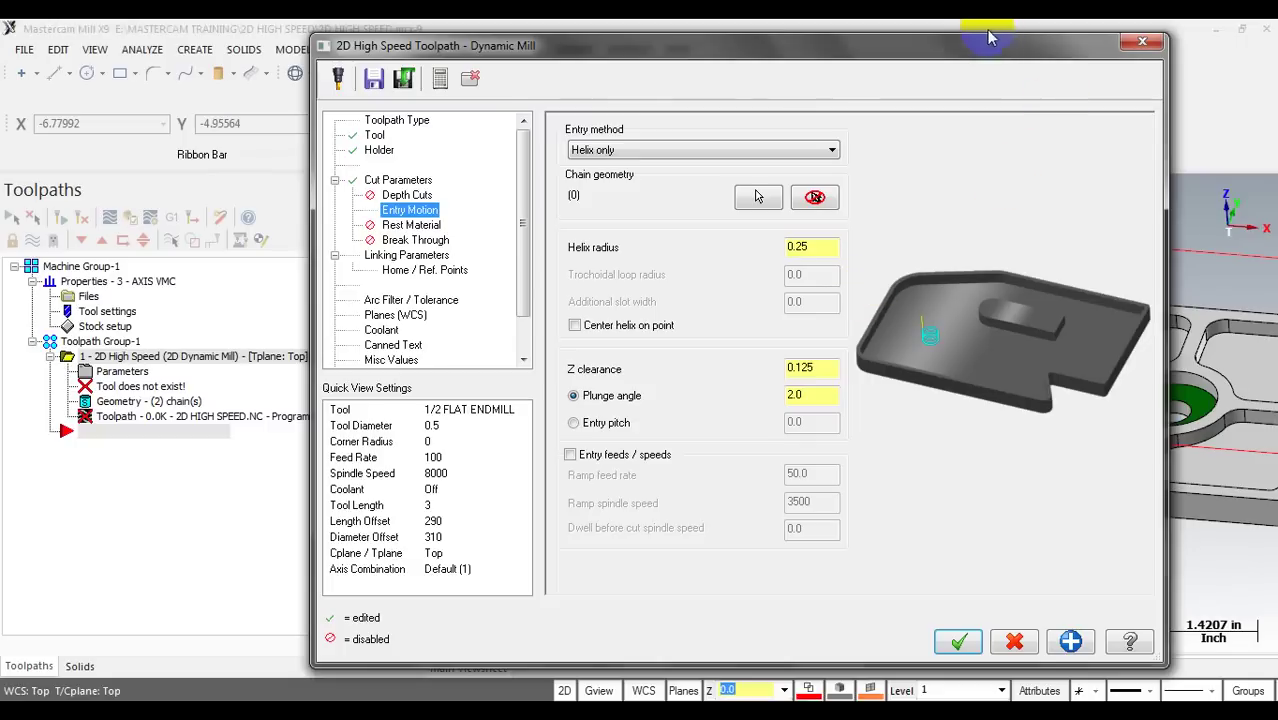
pyautogui.moveTo(945, 47); pyautogui.dragTo(457, 219)
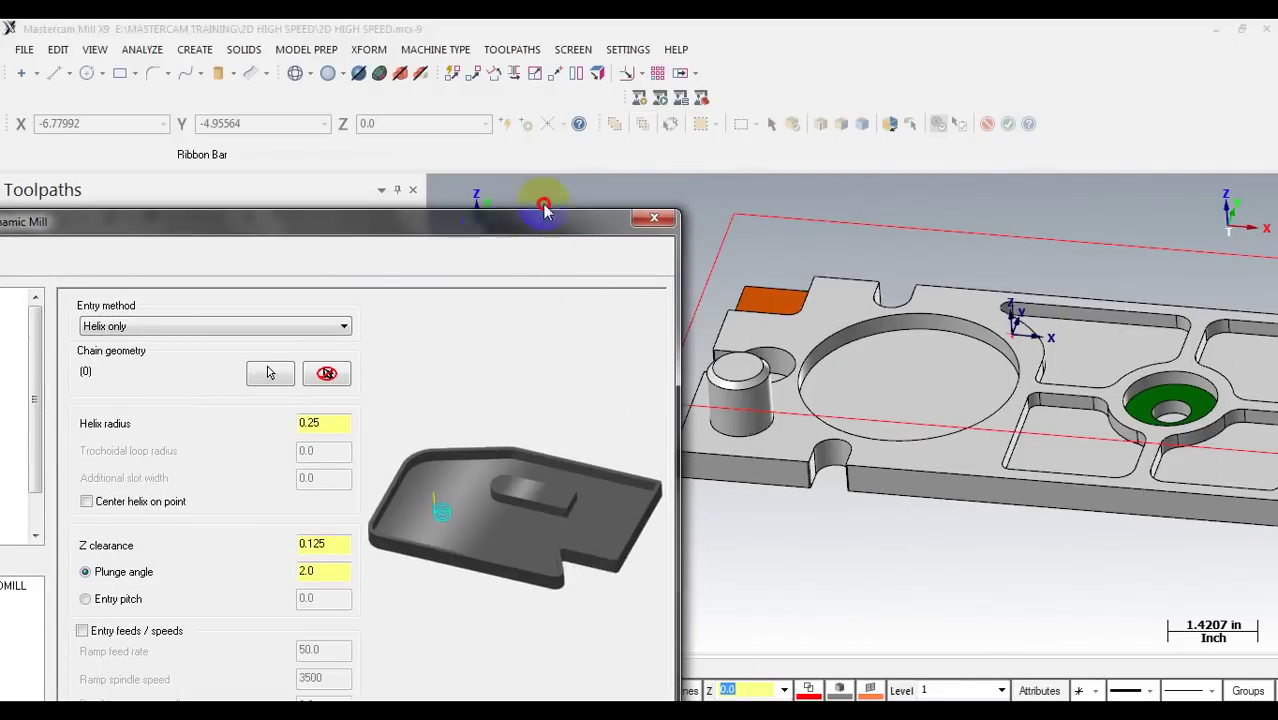
pyautogui.moveTo(544, 215); pyautogui.dragTo(823, 46)
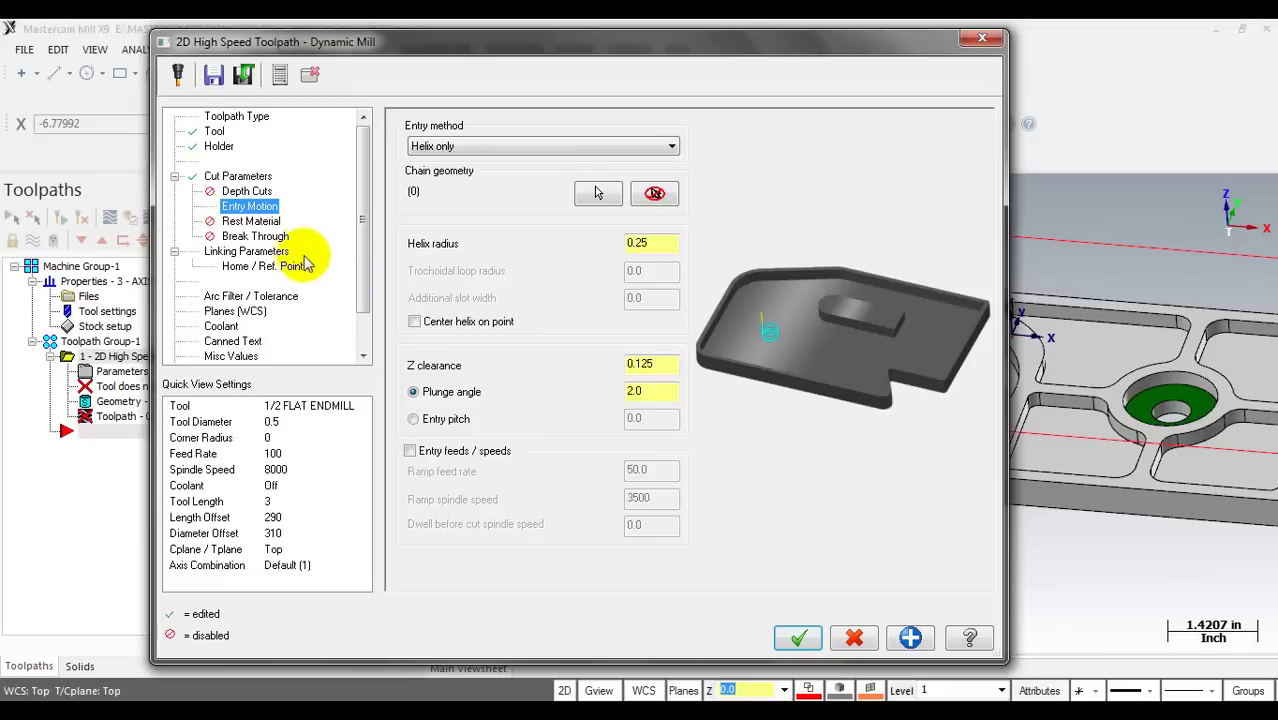
# Step: Review the rest material settings for computing and adjusting the remaining stock
pyautogui.click(252, 222)
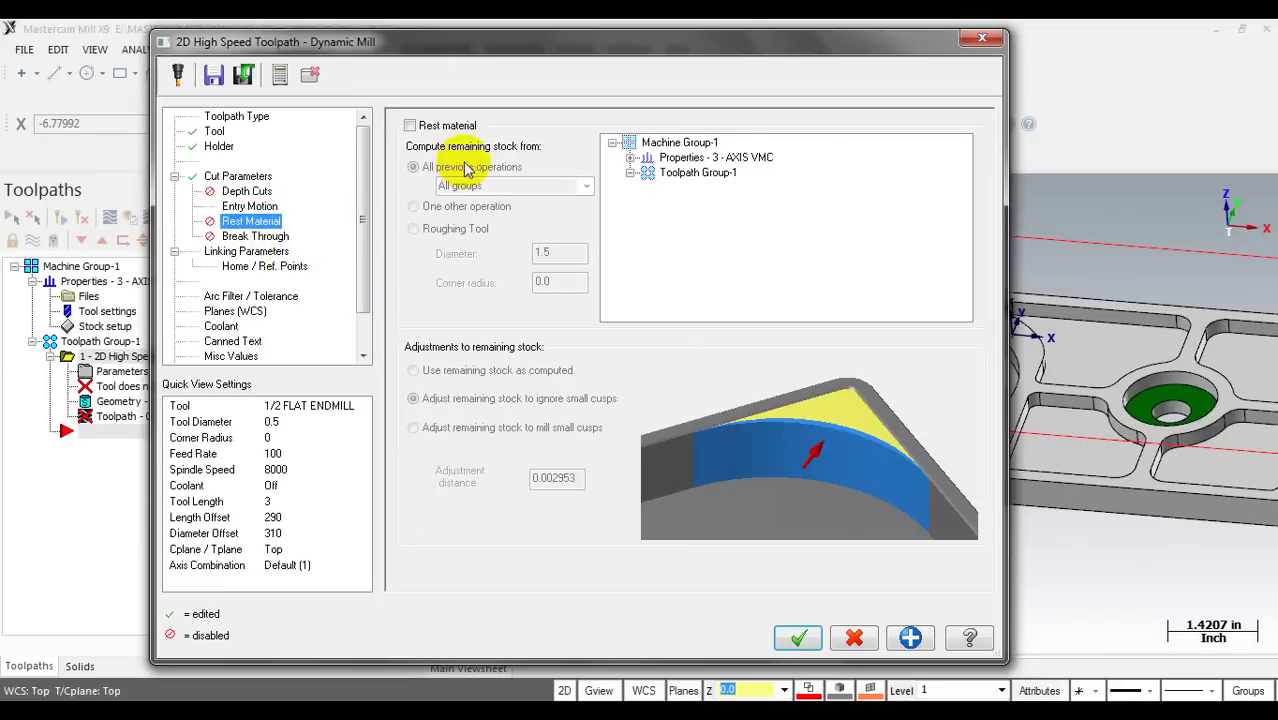
pyautogui.moveTo(595, 45); pyautogui.dragTo(614, 108)
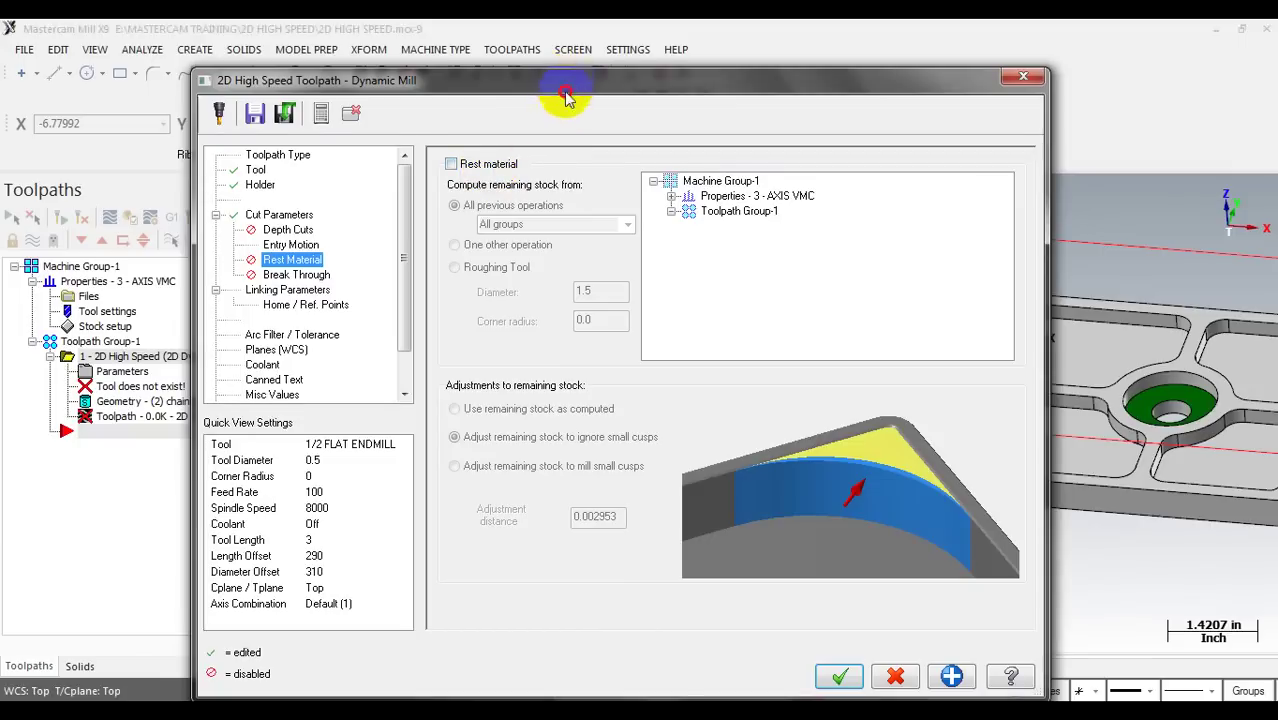
pyautogui.moveTo(557, 86); pyautogui.dragTo(651, 64)
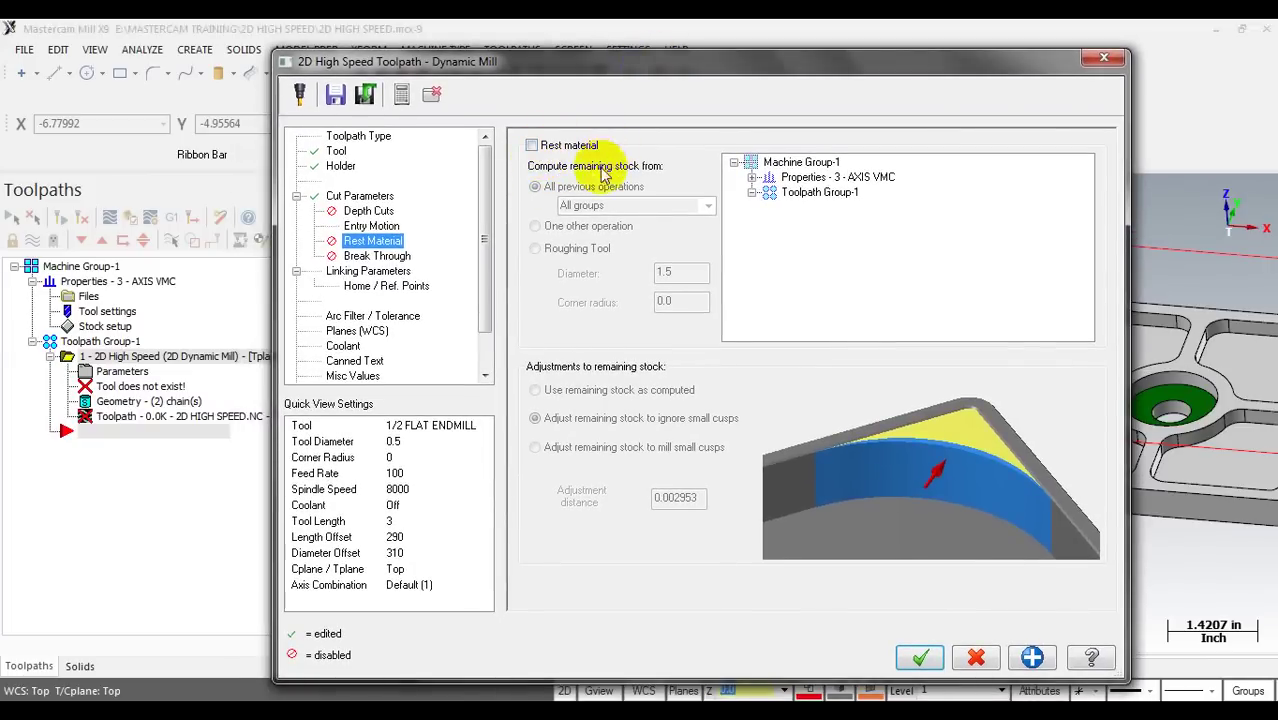
# Step: In the linking parameters, make the depth absolute and set it to -1.0 by picking a corner of the plate's top face
pyautogui.click(370, 271)
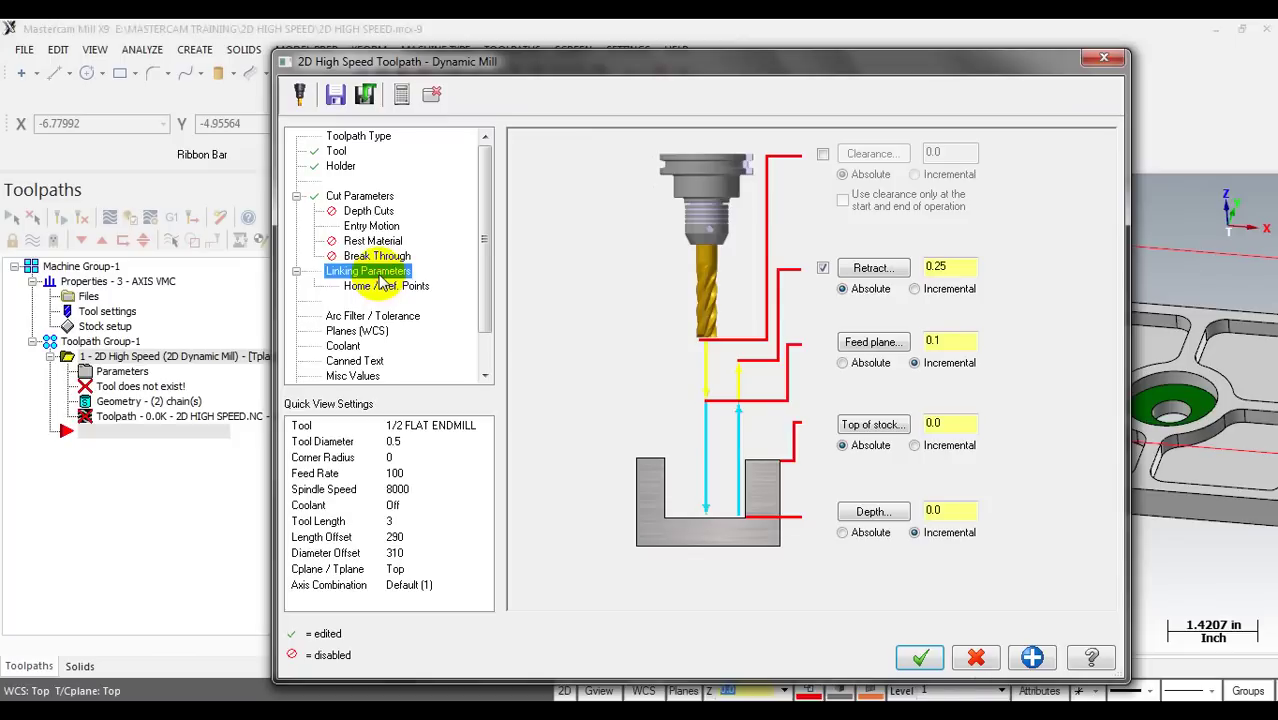
pyautogui.click(848, 532)
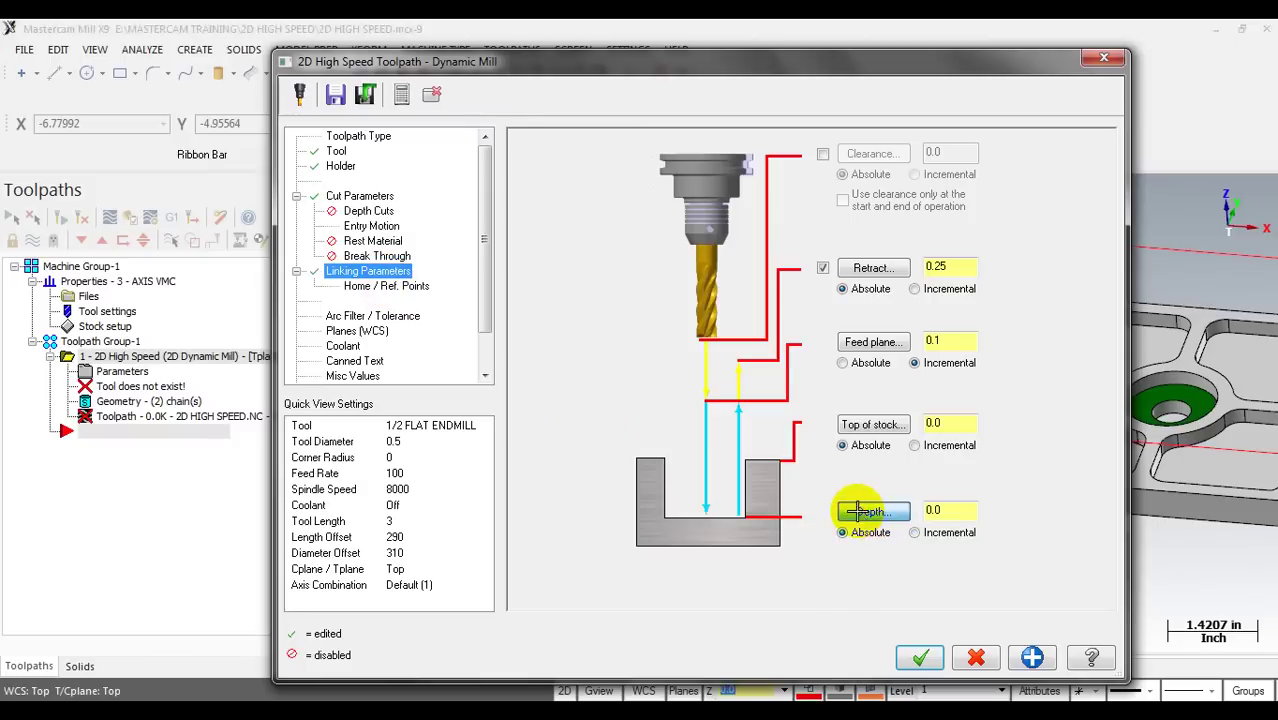
pyautogui.click(872, 512)
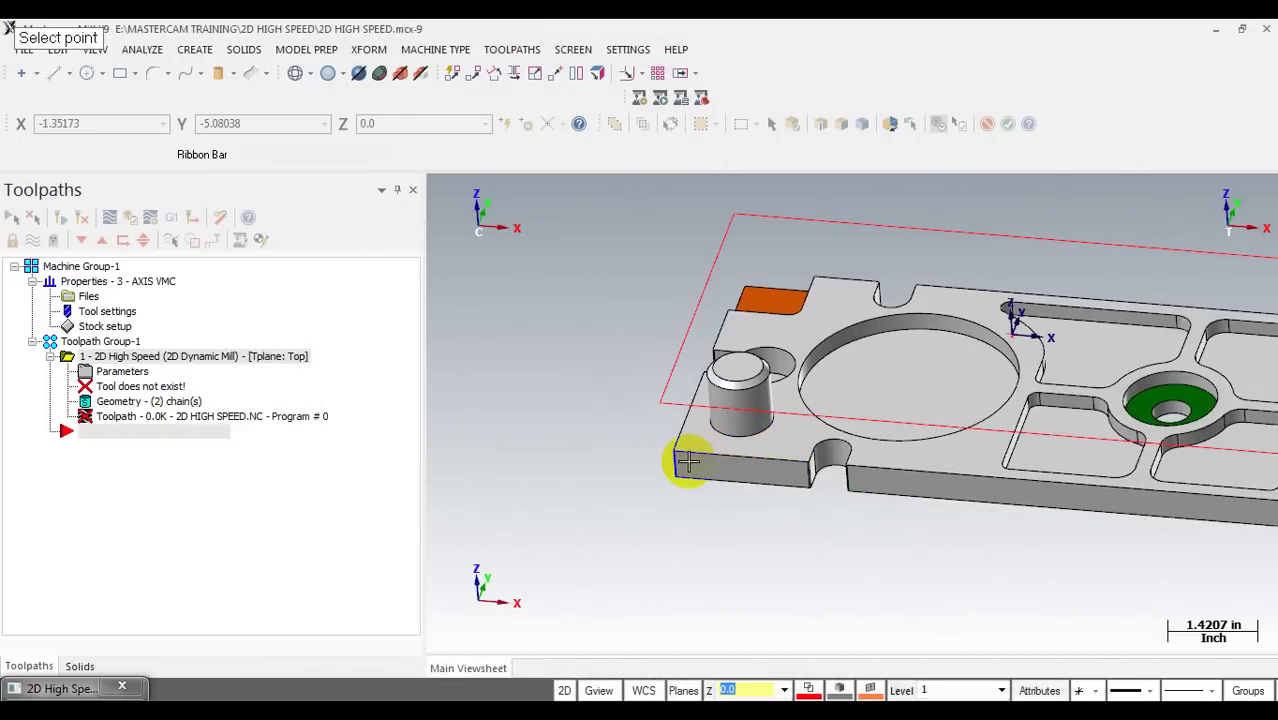
pyautogui.scroll(2, 683, 454)
pyautogui.click(688, 398)
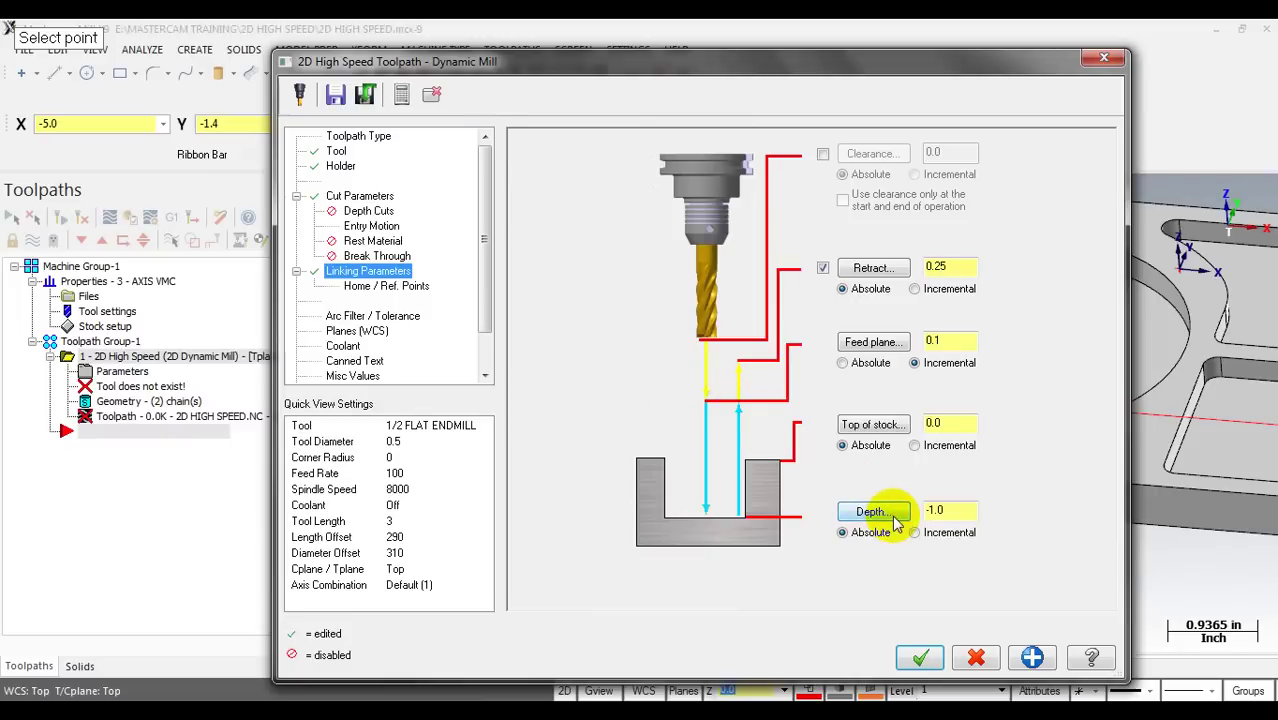
pyautogui.click(957, 513)
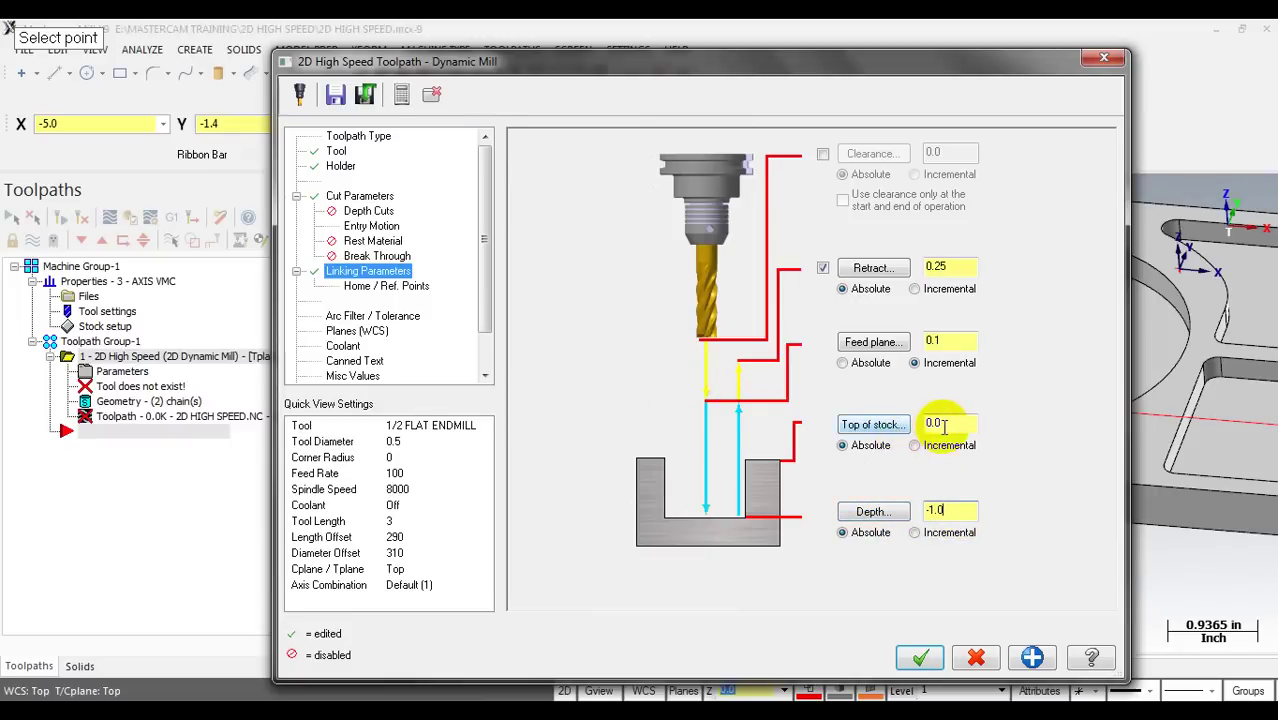
# Step: Set the feed plane to an absolute .5, disable the retract height, and accept the toolpath parameters
pyautogui.click(845, 362)
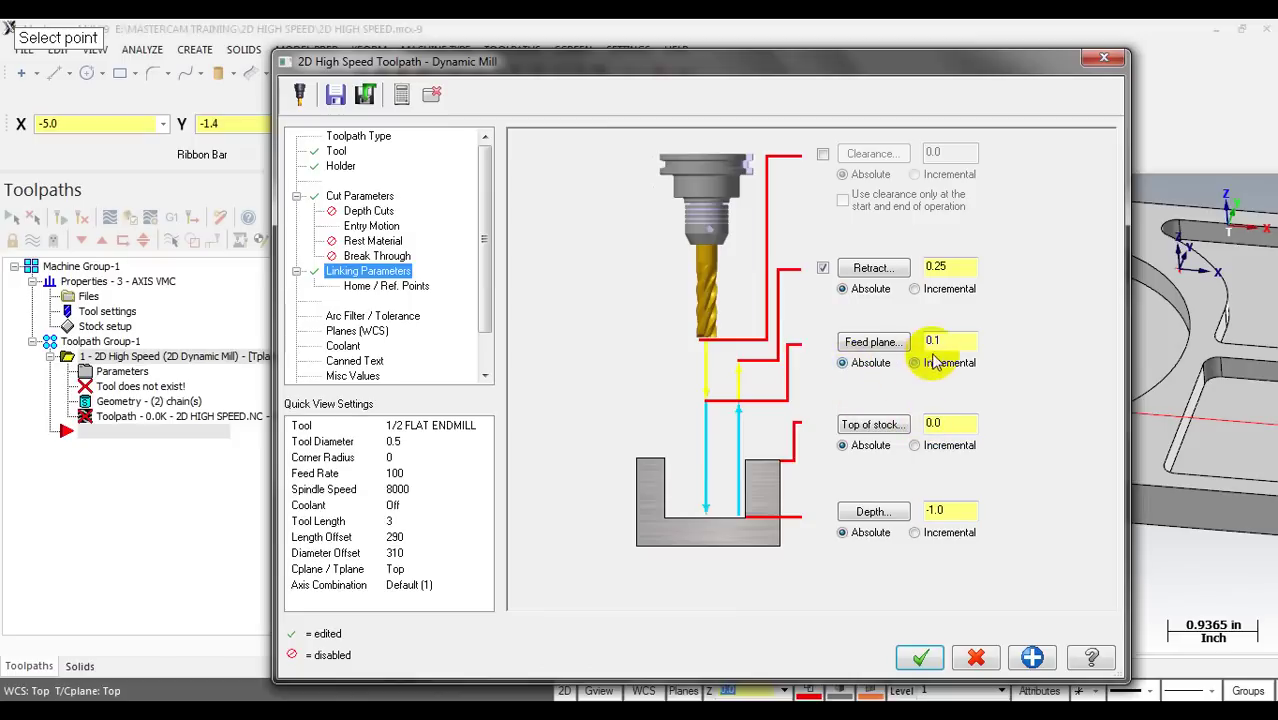
pyautogui.click(823, 268)
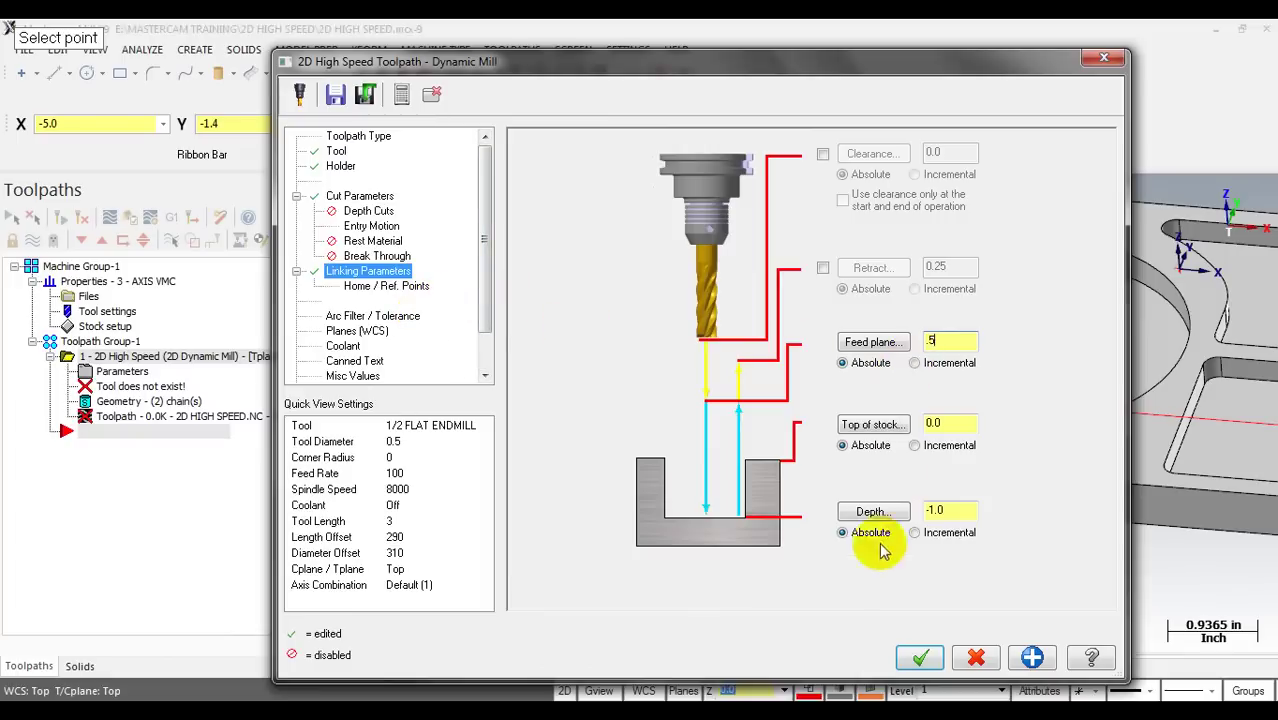
pyautogui.click(916, 658)
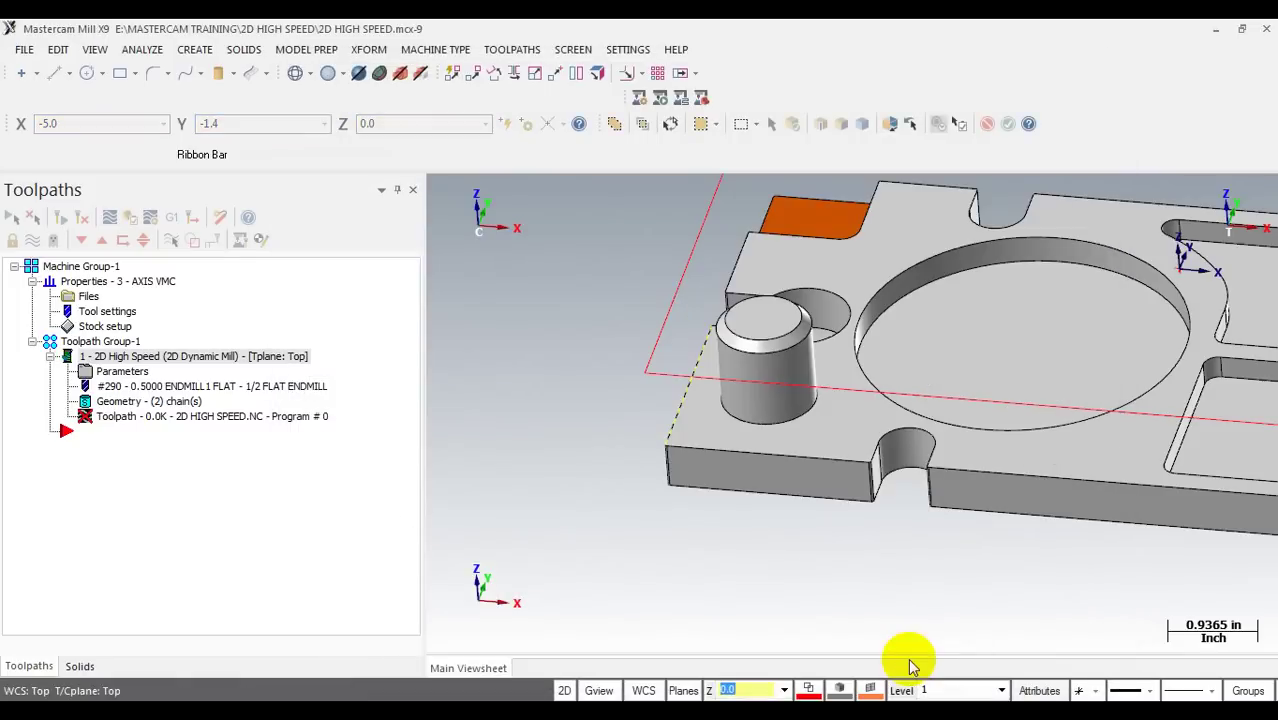
# Step: Regenerate the Dynamic Mill toolpath and inspect its passes around the plate and the boss
pyautogui.click(70, 360)
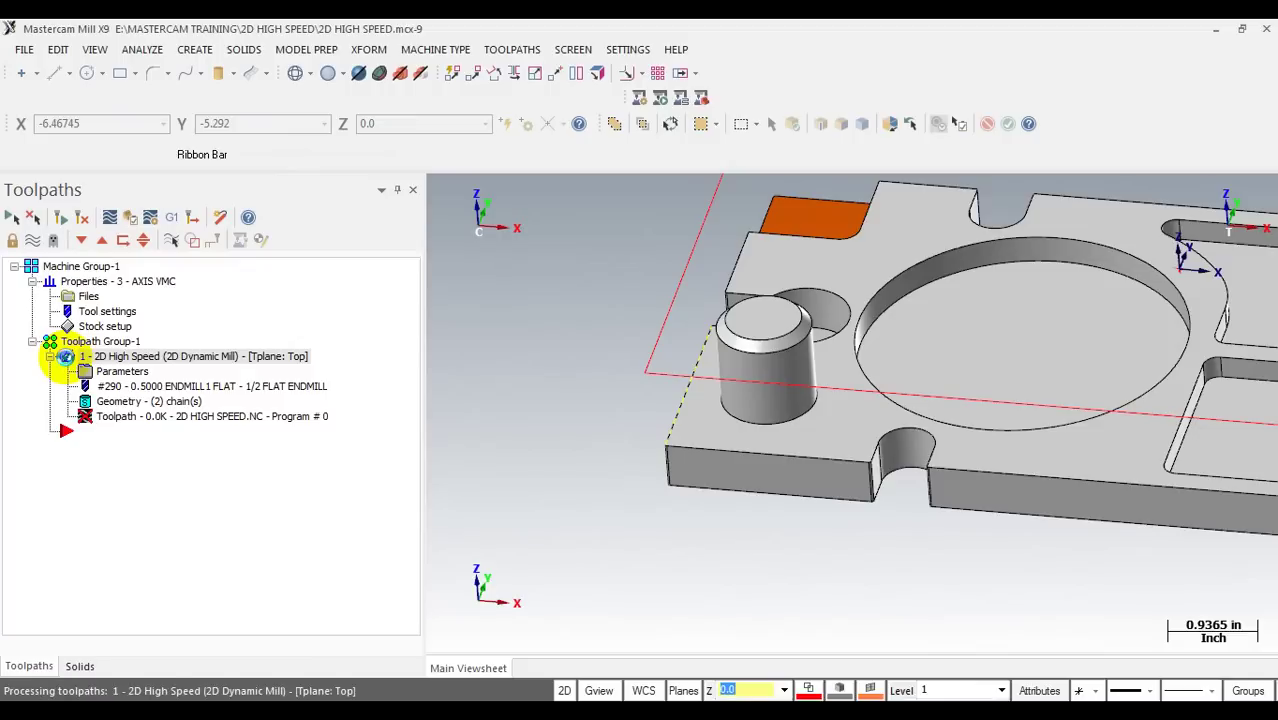
pyautogui.scroll(-4, 607, 506)
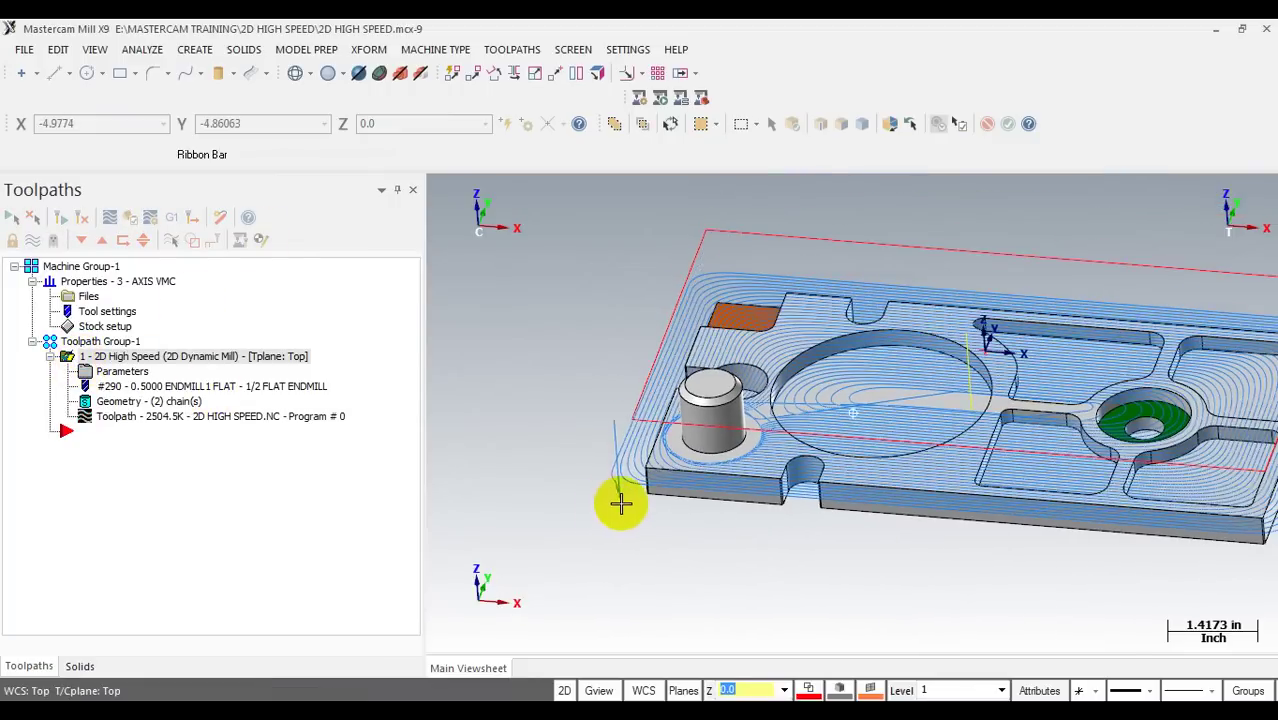
pyautogui.moveTo(621, 504); pyautogui.dragTo(586, 457, button='middle')
pyautogui.scroll(-5, 592, 460)
pyautogui.moveTo(803, 460); pyautogui.dragTo(770, 463, button='middle')
pyautogui.scroll(4, 727, 503)
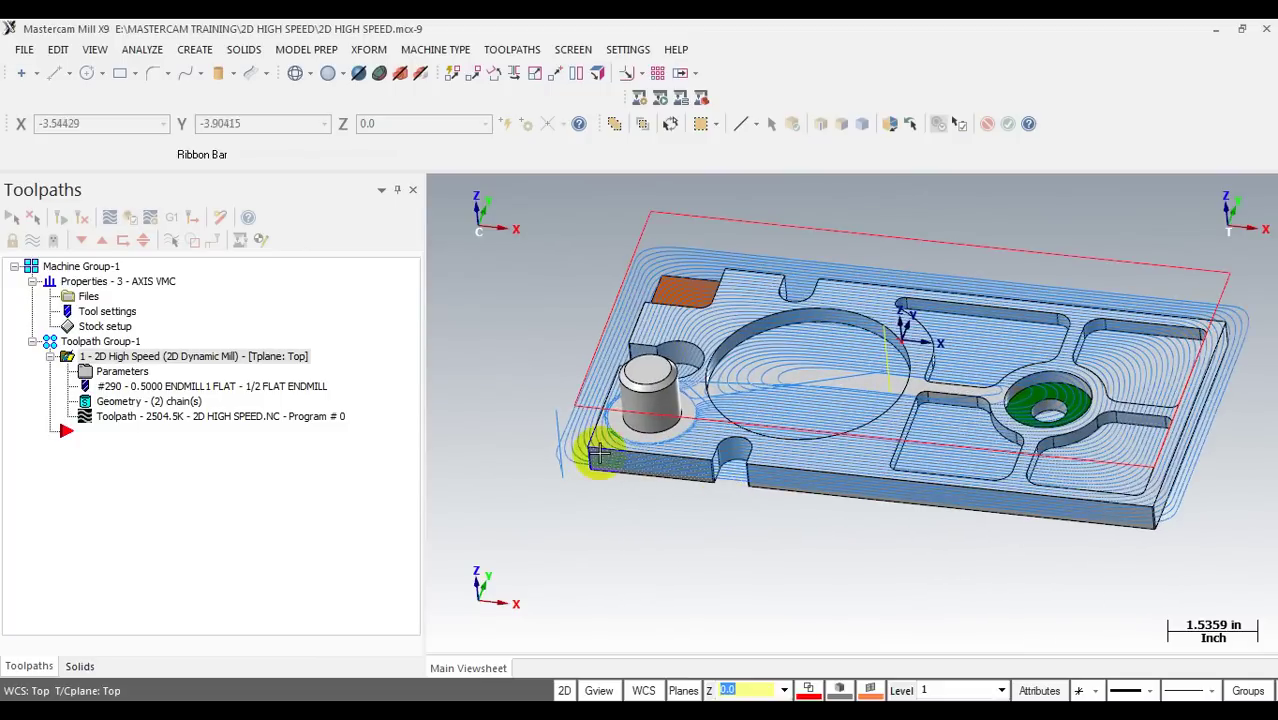
pyautogui.moveTo(592, 452); pyautogui.dragTo(941, 479, button='middle')
pyautogui.scroll(-2, 600, 436)
pyautogui.moveTo(790, 468); pyautogui.dragTo(776, 466, button='middle')
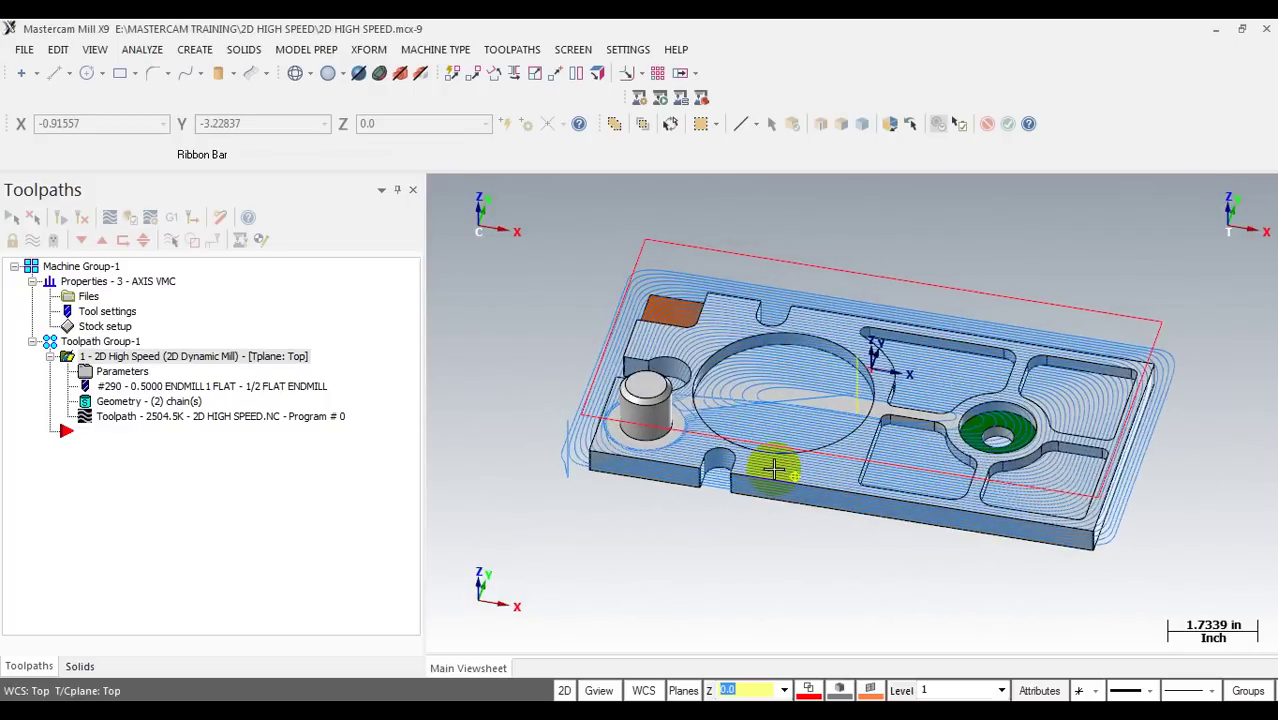
# Step: Backplot the Dynamic Mill toolpath partway and examine the outer passes around the plate's edges from several angles
pyautogui.click(165, 417)
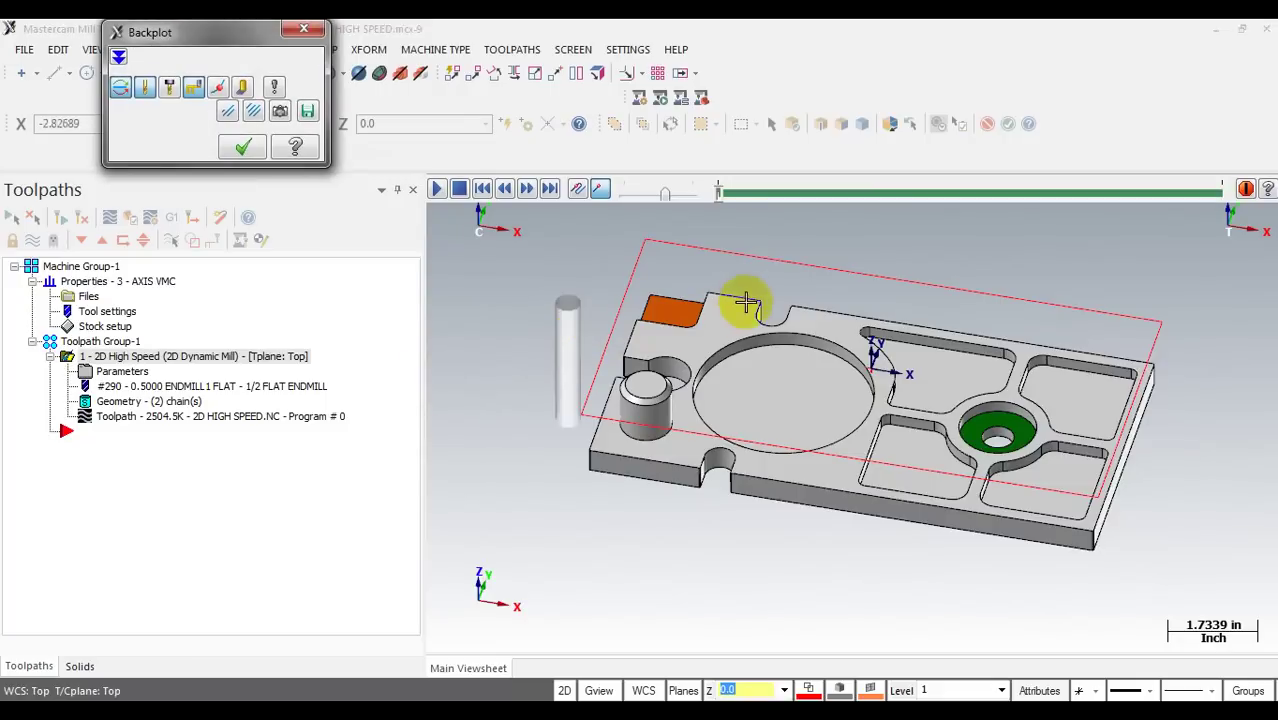
pyautogui.moveTo(720, 197); pyautogui.dragTo(878, 206)
pyautogui.scroll(3, 797, 399)
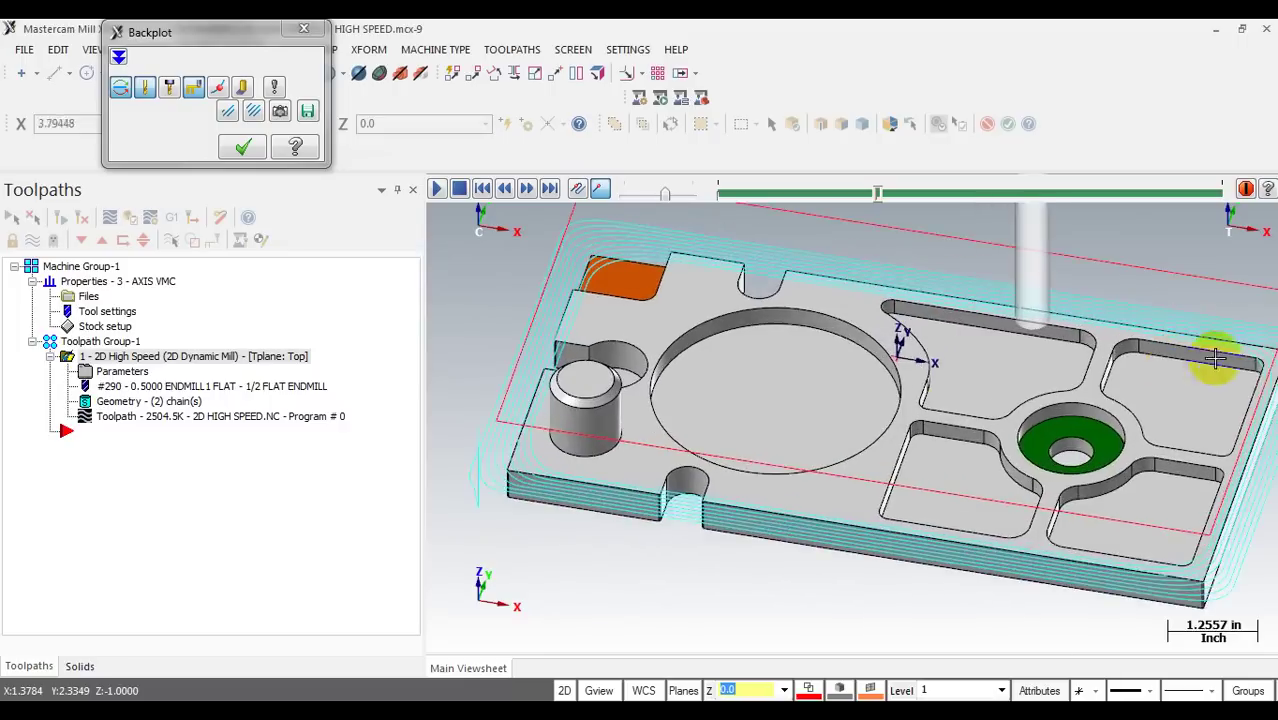
pyautogui.scroll(2, 1215, 357)
pyautogui.scroll(-4, 782, 374)
pyautogui.scroll(3, 1217, 393)
pyautogui.scroll(2, 1217, 393)
pyautogui.scroll(-1, 1075, 388)
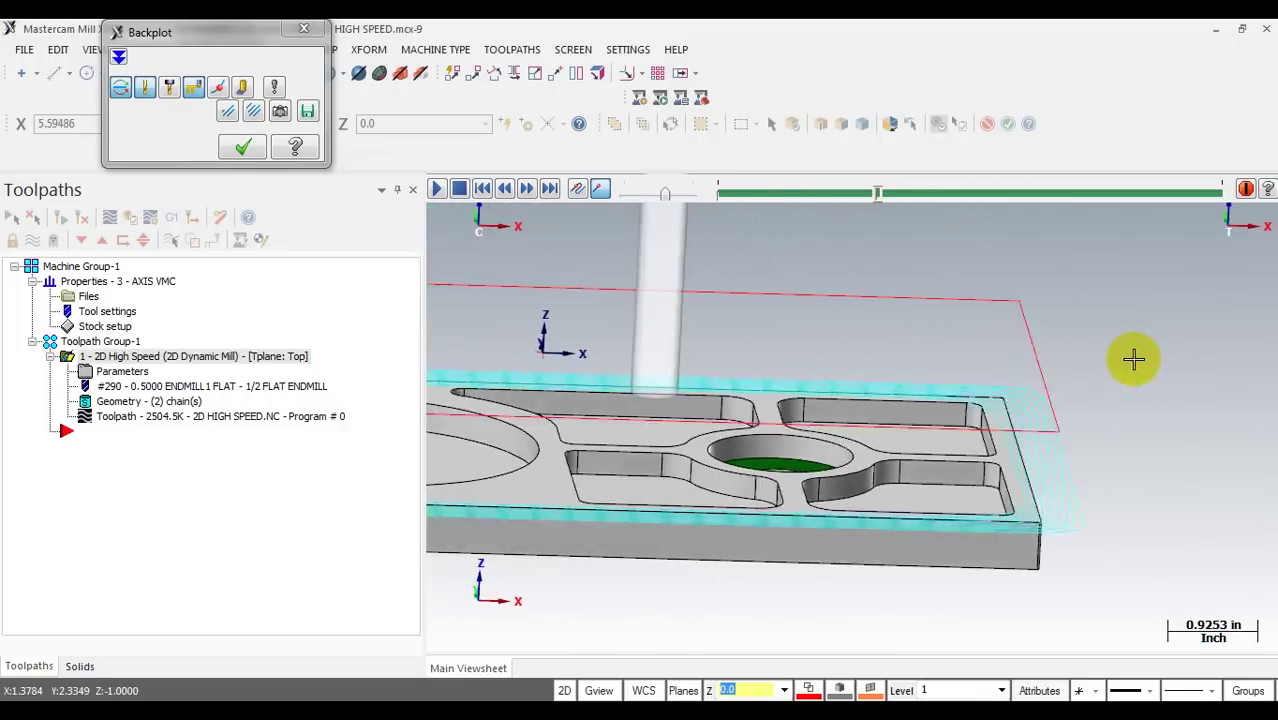
pyautogui.scroll(1, 1135, 357)
pyautogui.scroll(1, 970, 320)
pyautogui.scroll(1, 966, 320)
pyautogui.scroll(-4, 976, 348)
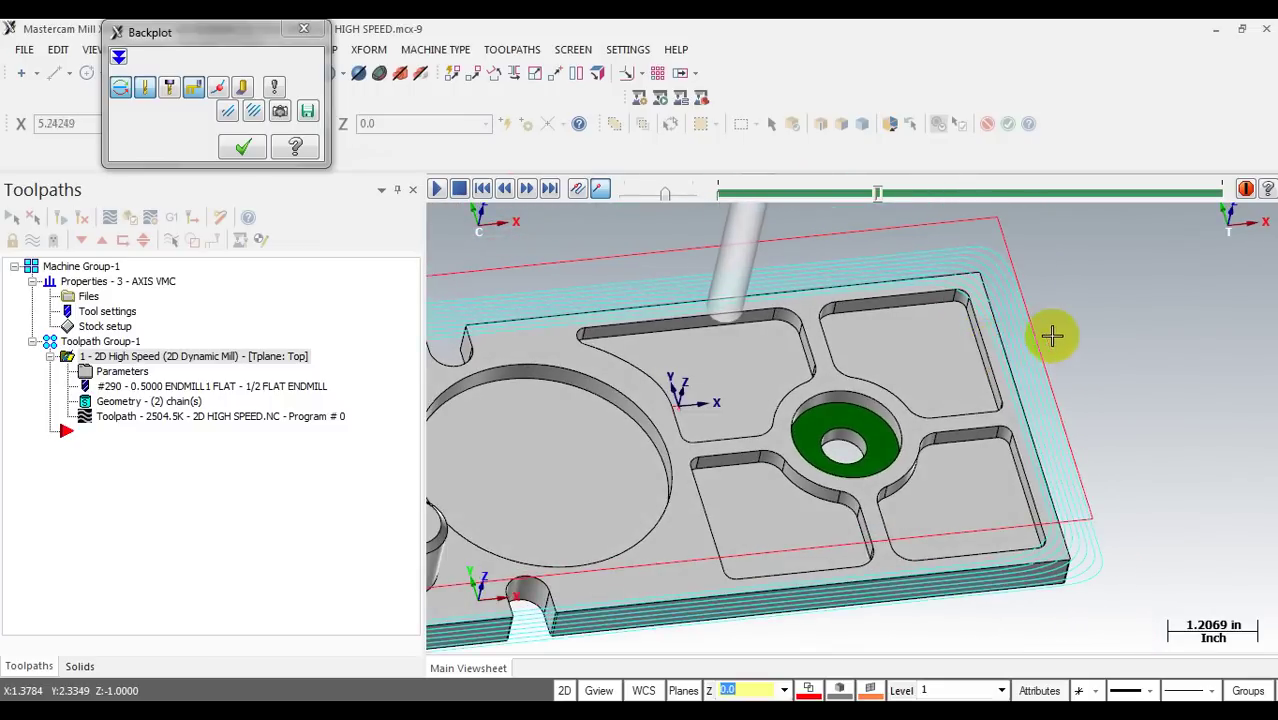
pyautogui.scroll(-2, 1053, 332)
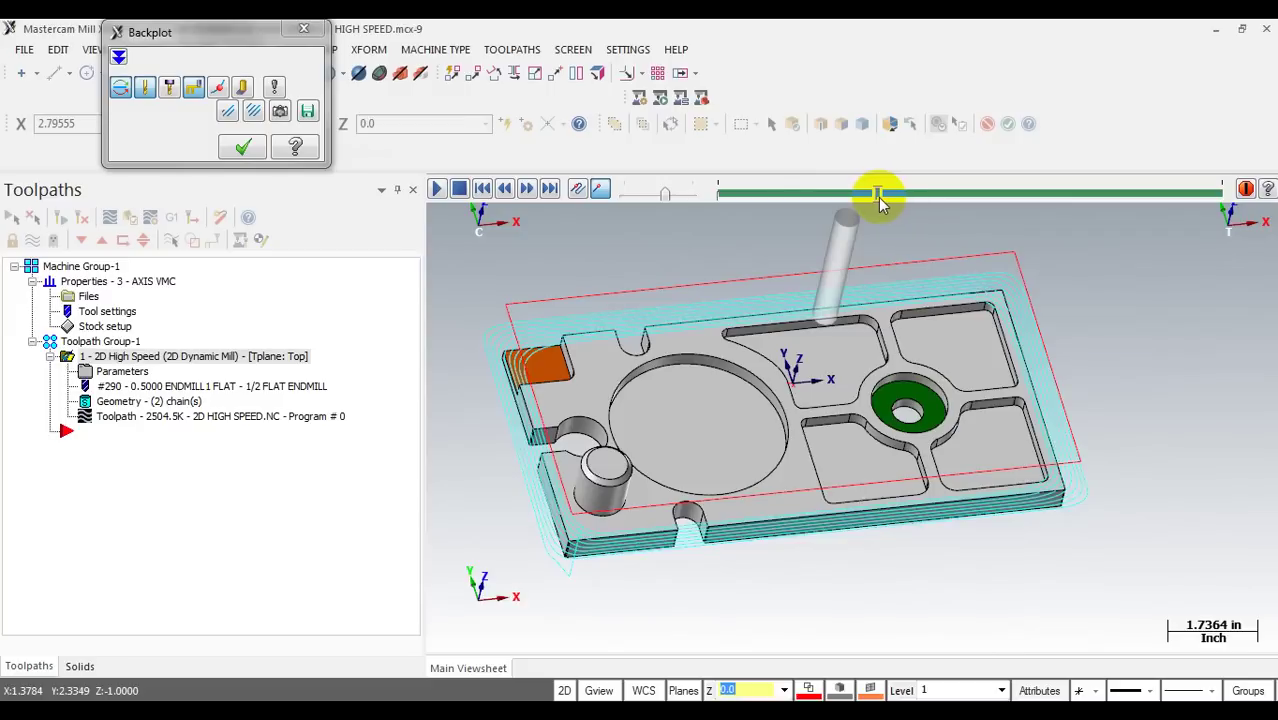
# Step: Advance the backplot through the remaining tool motion to the end of the toolpath, and close the backplot
pyautogui.moveTo(878, 198); pyautogui.dragTo(924, 198)
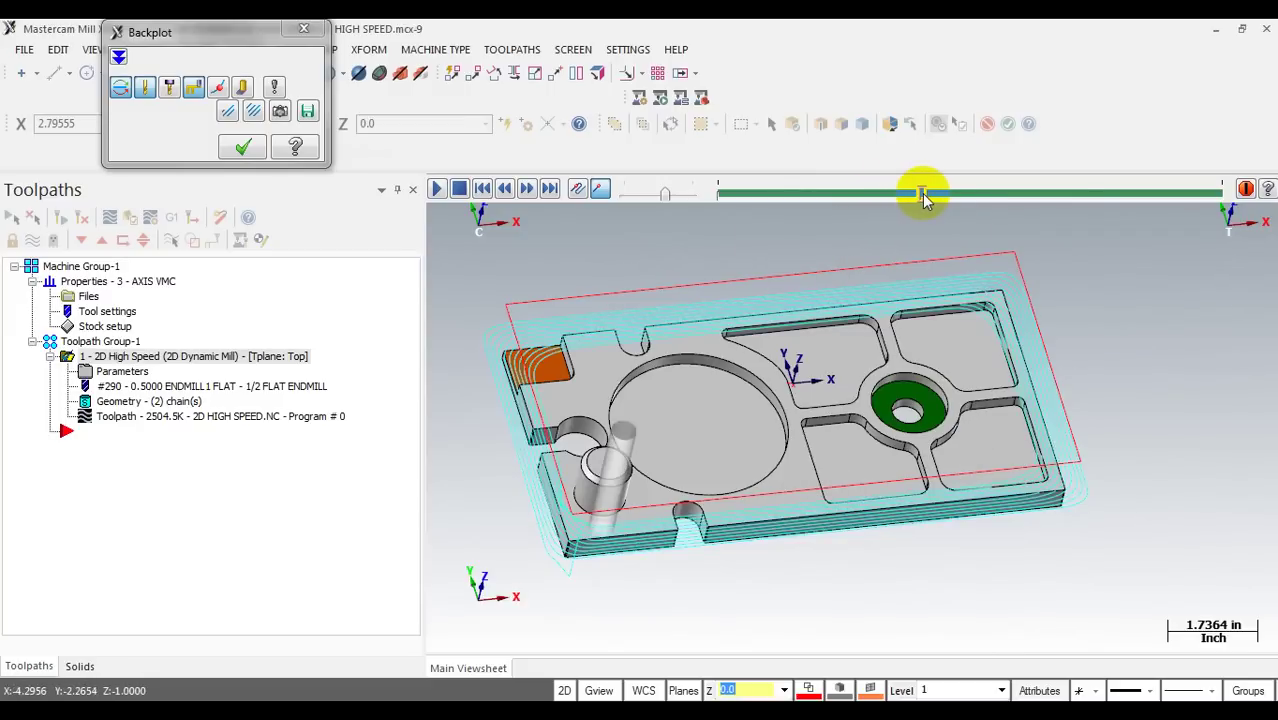
pyautogui.moveTo(924, 198); pyautogui.dragTo(1247, 207)
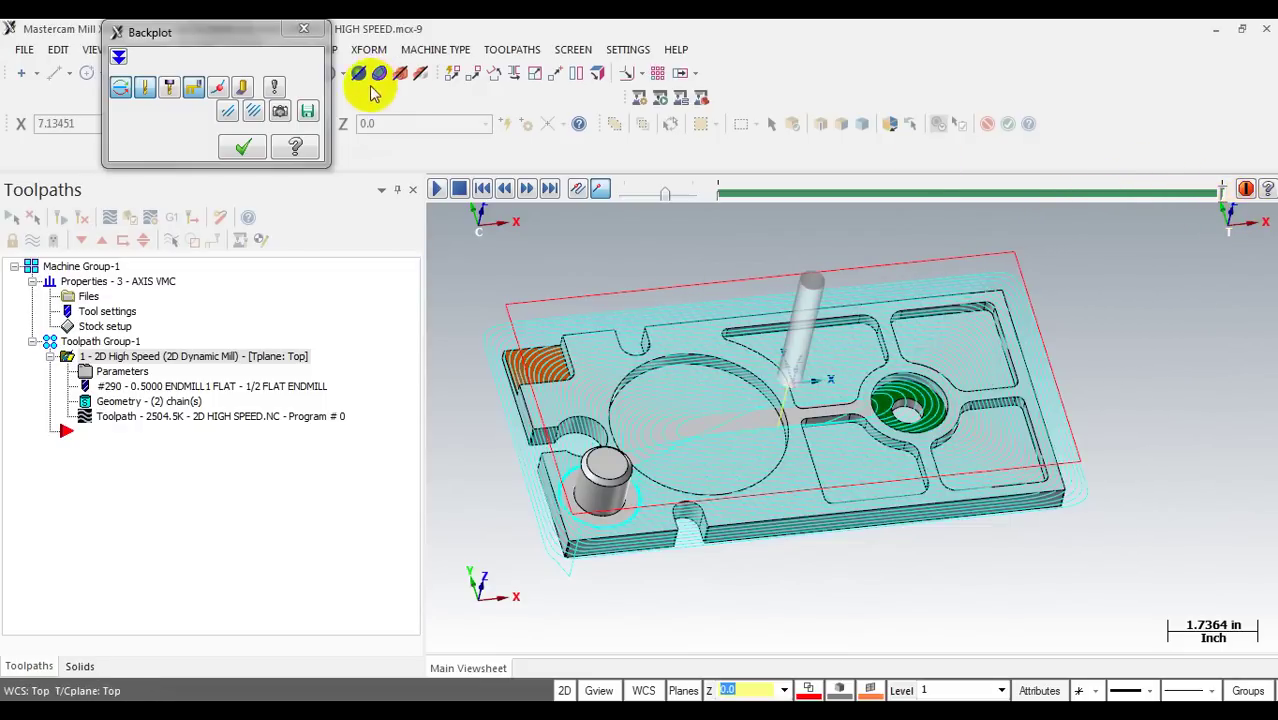
pyautogui.click(304, 29)
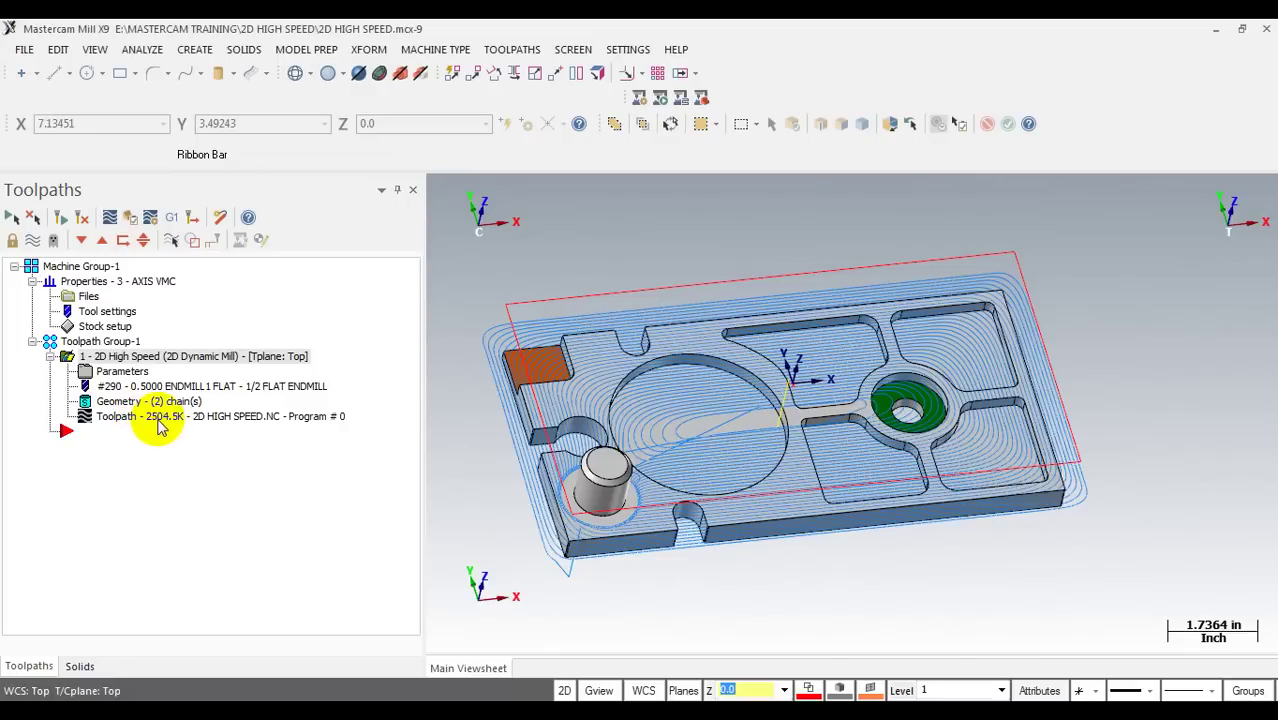
pyautogui.click(158, 418)
pyautogui.click(304, 29)
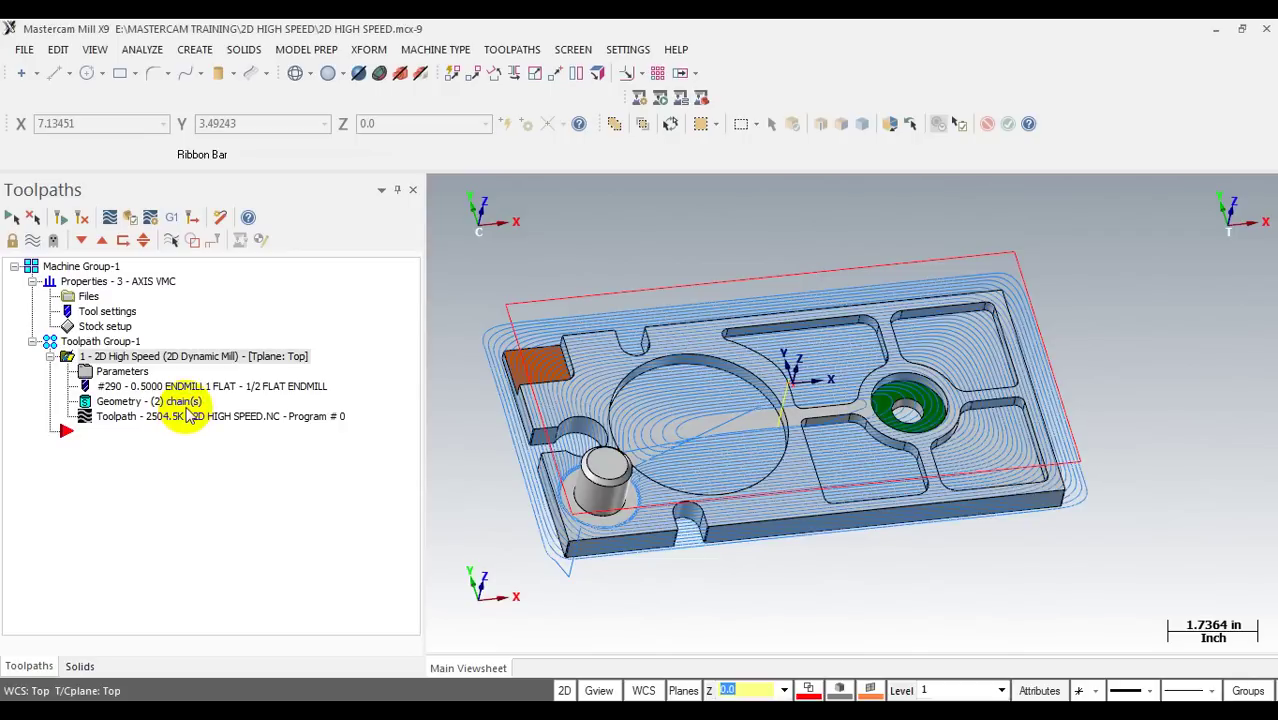
# Step: Backplot the Dynamic Mill toolpath's opening moves, examine the tool's entry near the boss corner, and close the backplot
pyautogui.click(157, 420)
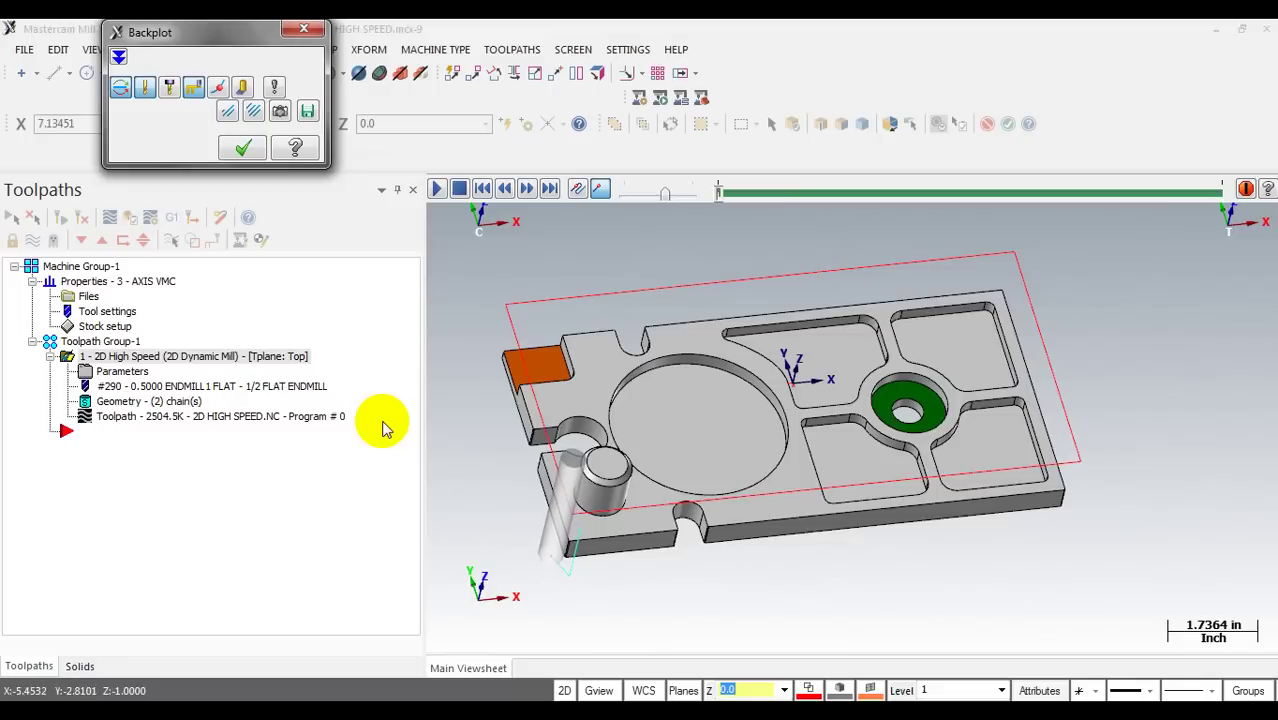
pyautogui.scroll(5, 542, 567)
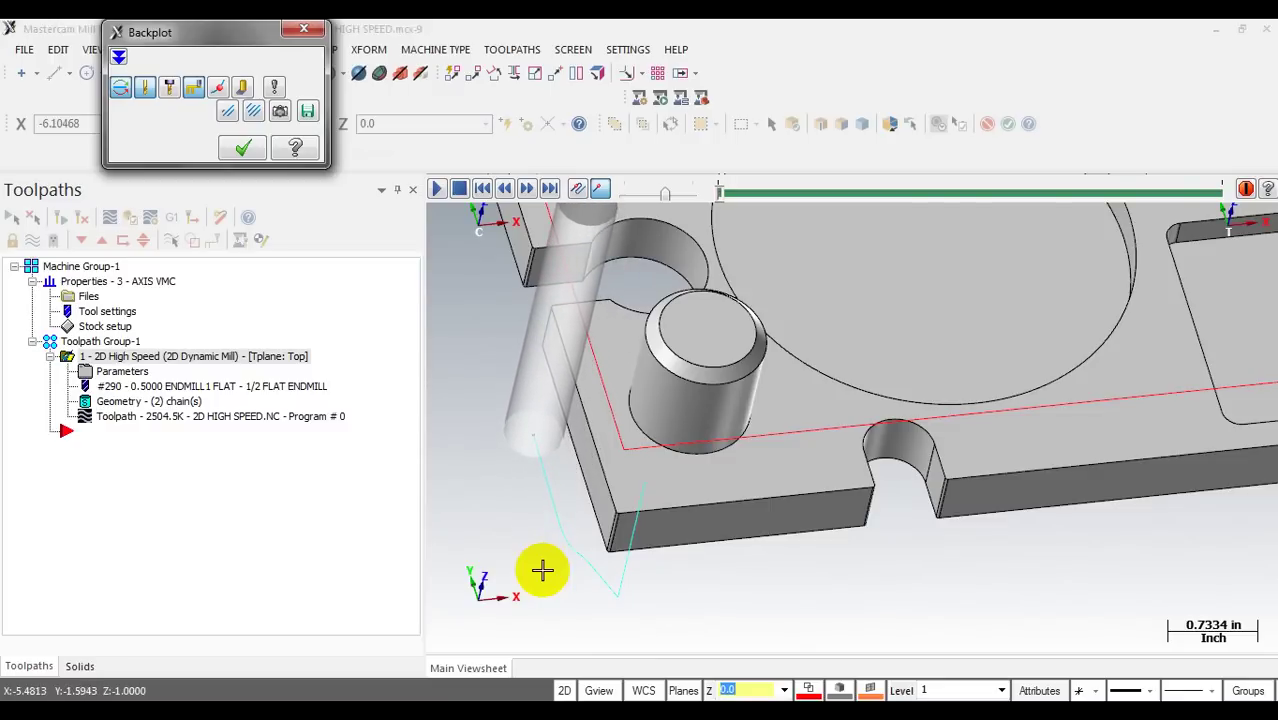
pyautogui.scroll(-5, 542, 570)
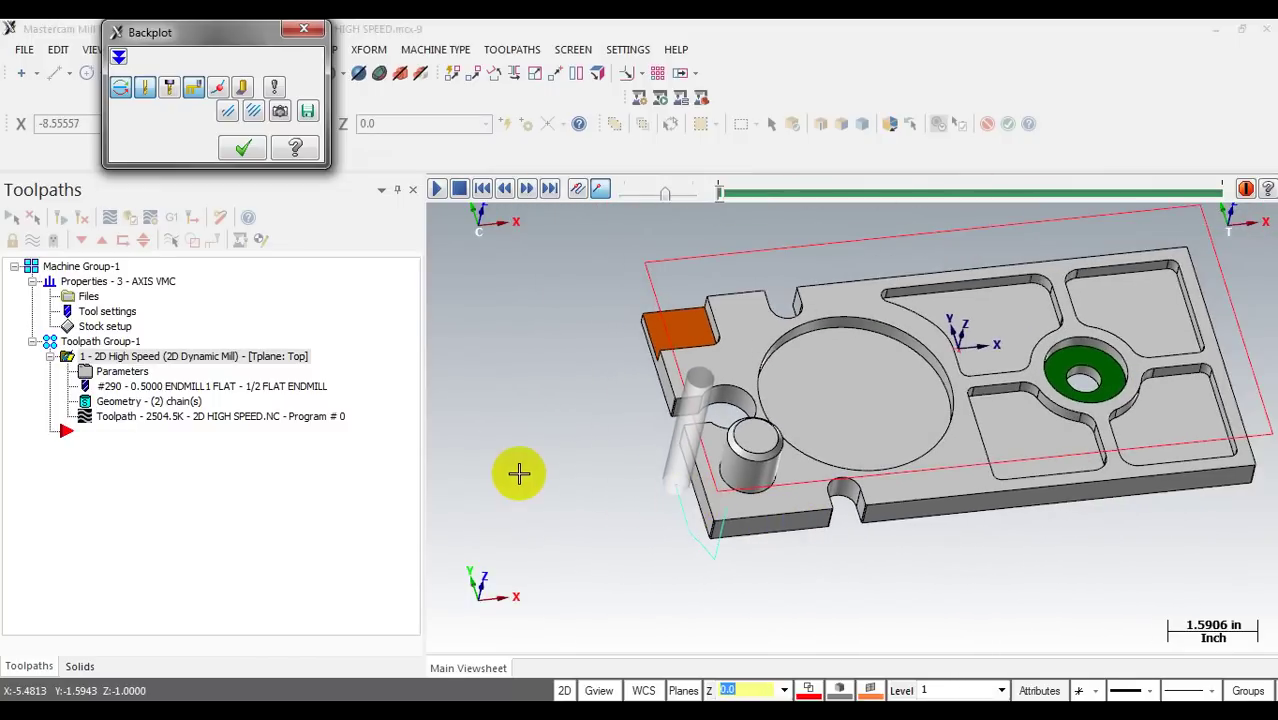
pyautogui.scroll(-1, 518, 473)
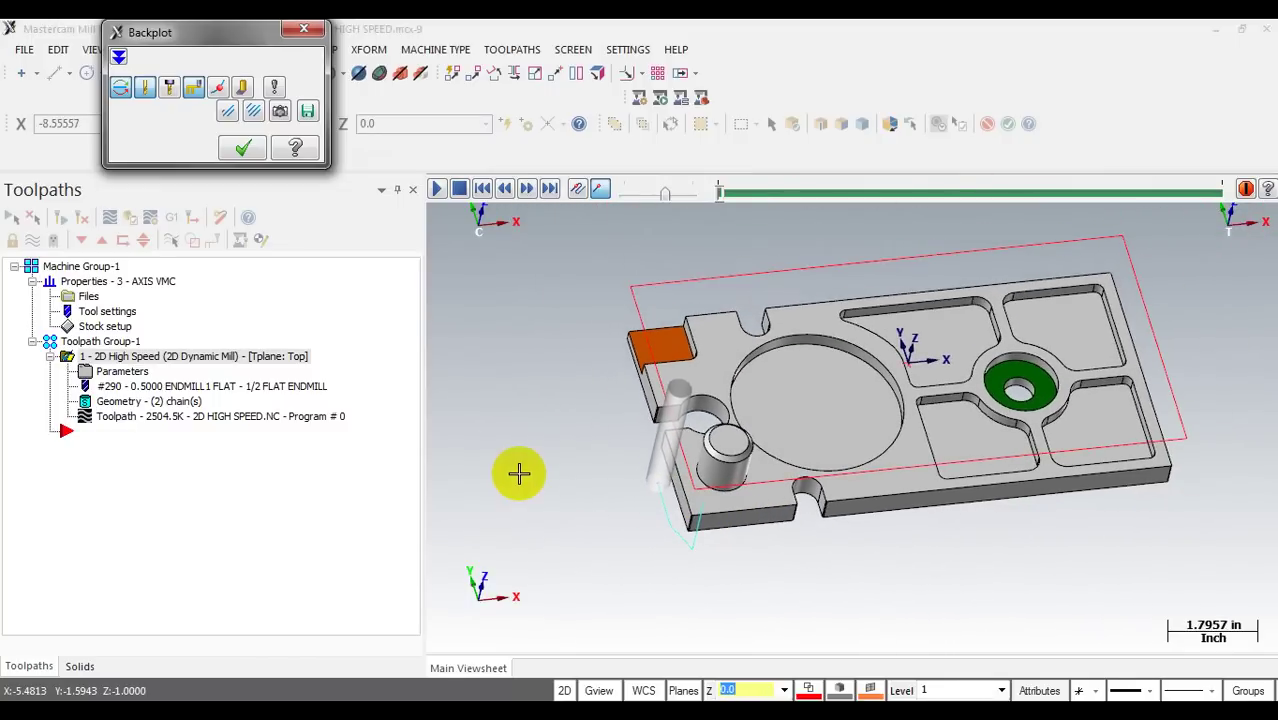
pyautogui.click(306, 33)
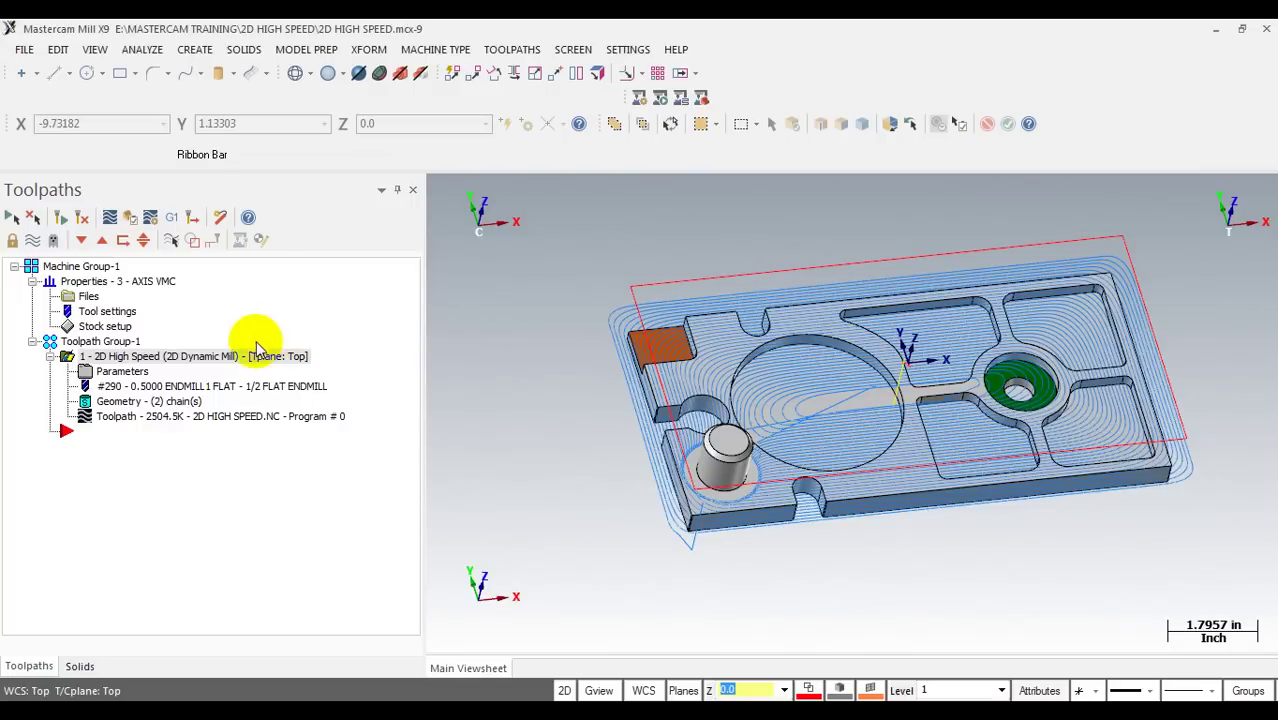
pyautogui.click(150, 423)
pyautogui.click(243, 143)
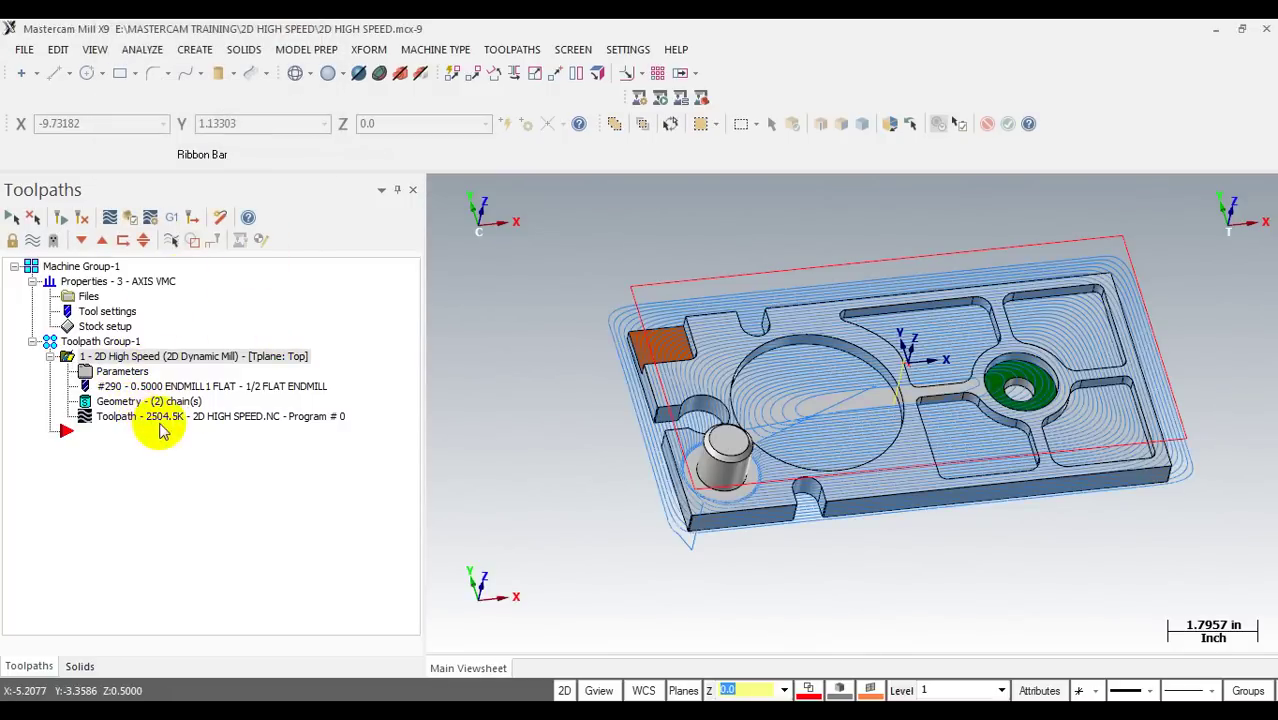
# Step: Set the total tolerance to 0.005 in the Dynamic Mill toolpath's arc filter and tolerance settings
pyautogui.click(117, 375)
pyautogui.click(377, 318)
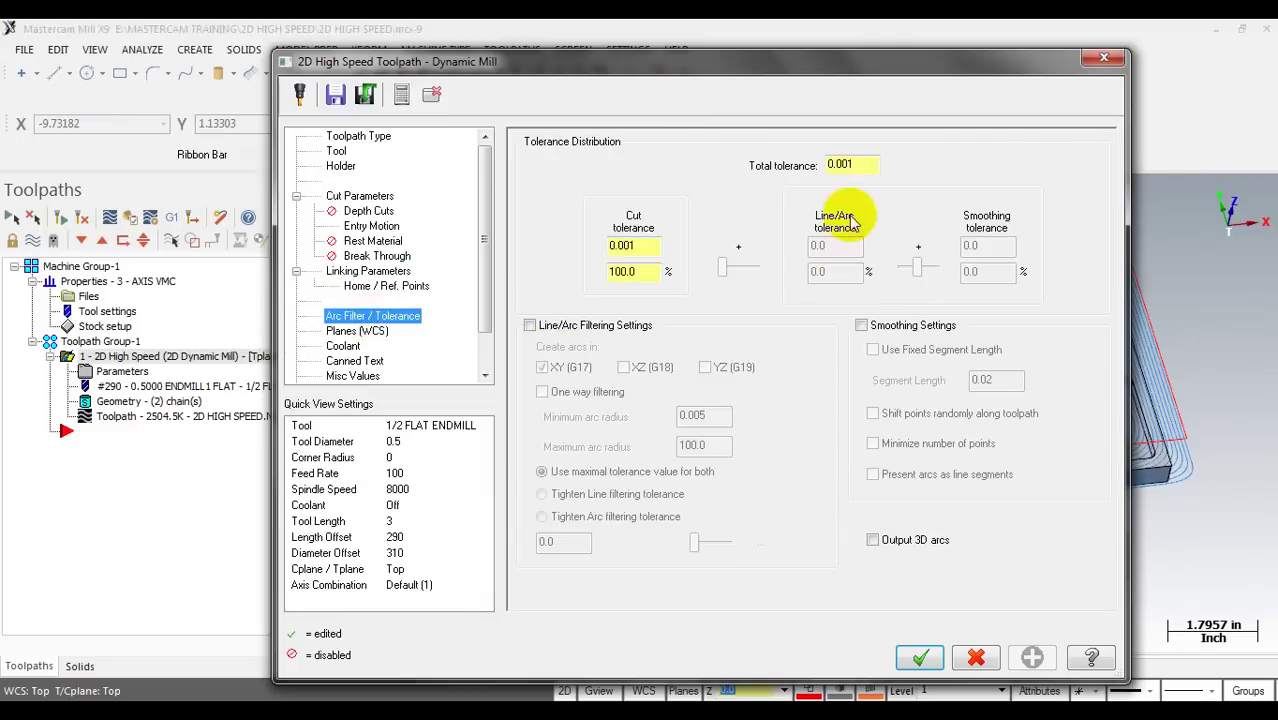
pyautogui.click(848, 166)
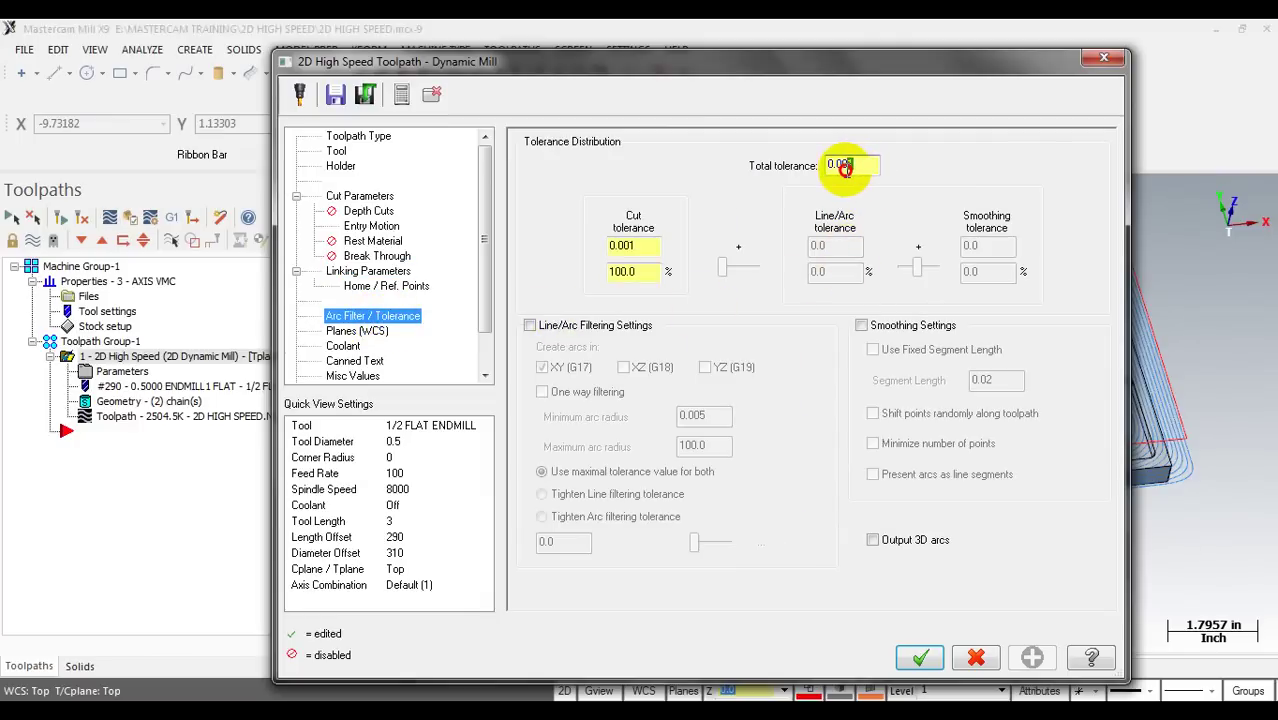
pyautogui.moveTo(846, 168); pyautogui.dragTo(878, 172)
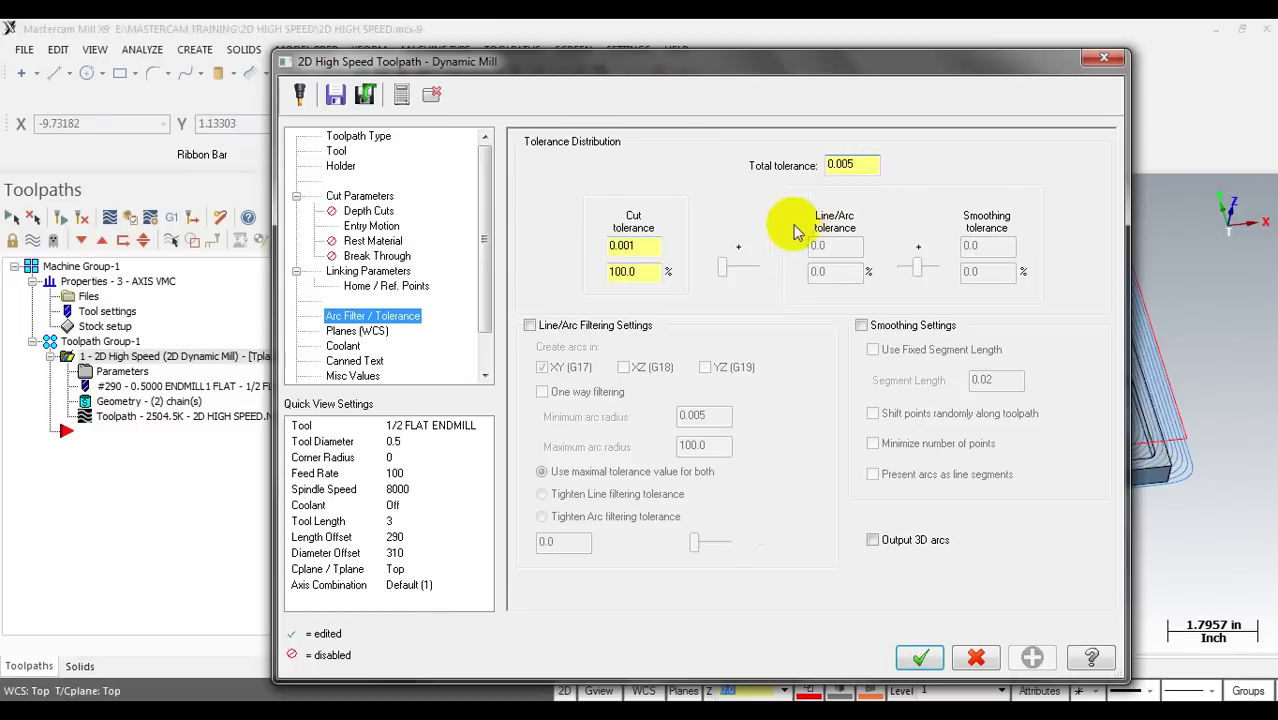
# Step: Enable line/arc filtering with a 55% cut and 45% line/arc tolerance split, and accept the toolpath parameters
pyautogui.click(530, 326)
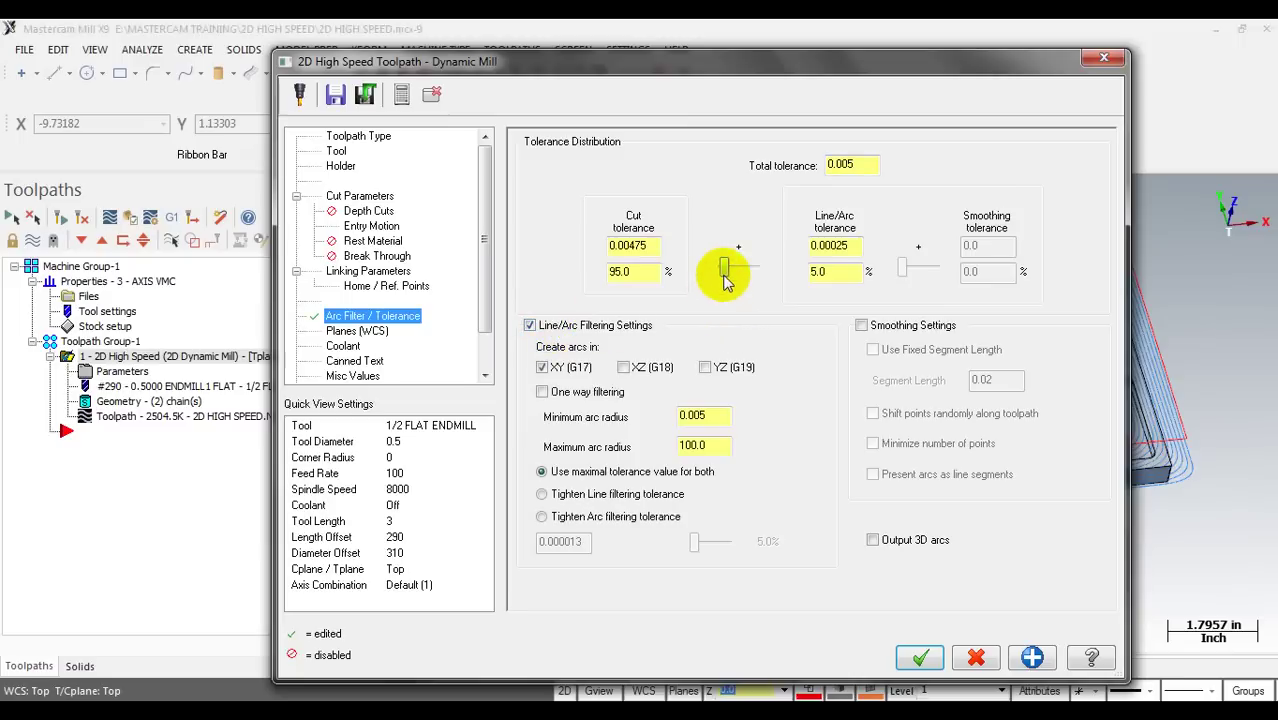
pyautogui.moveTo(725, 270); pyautogui.dragTo(738, 266)
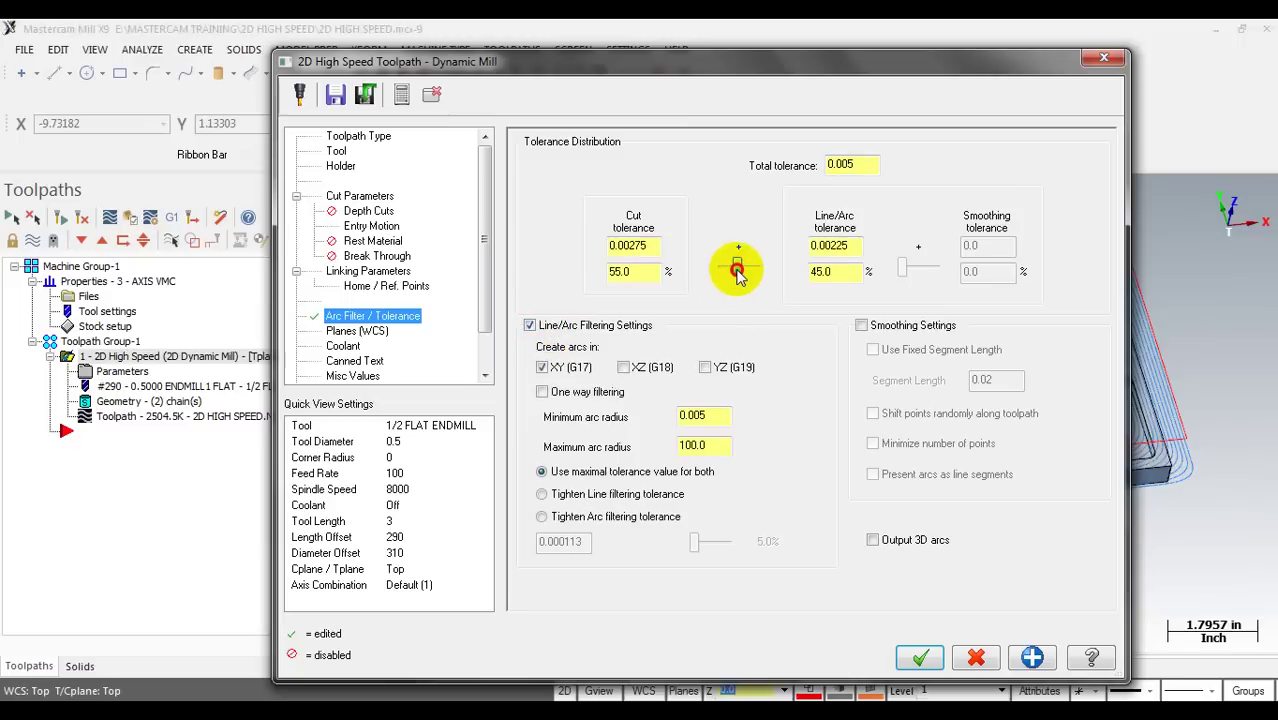
pyautogui.click(620, 272)
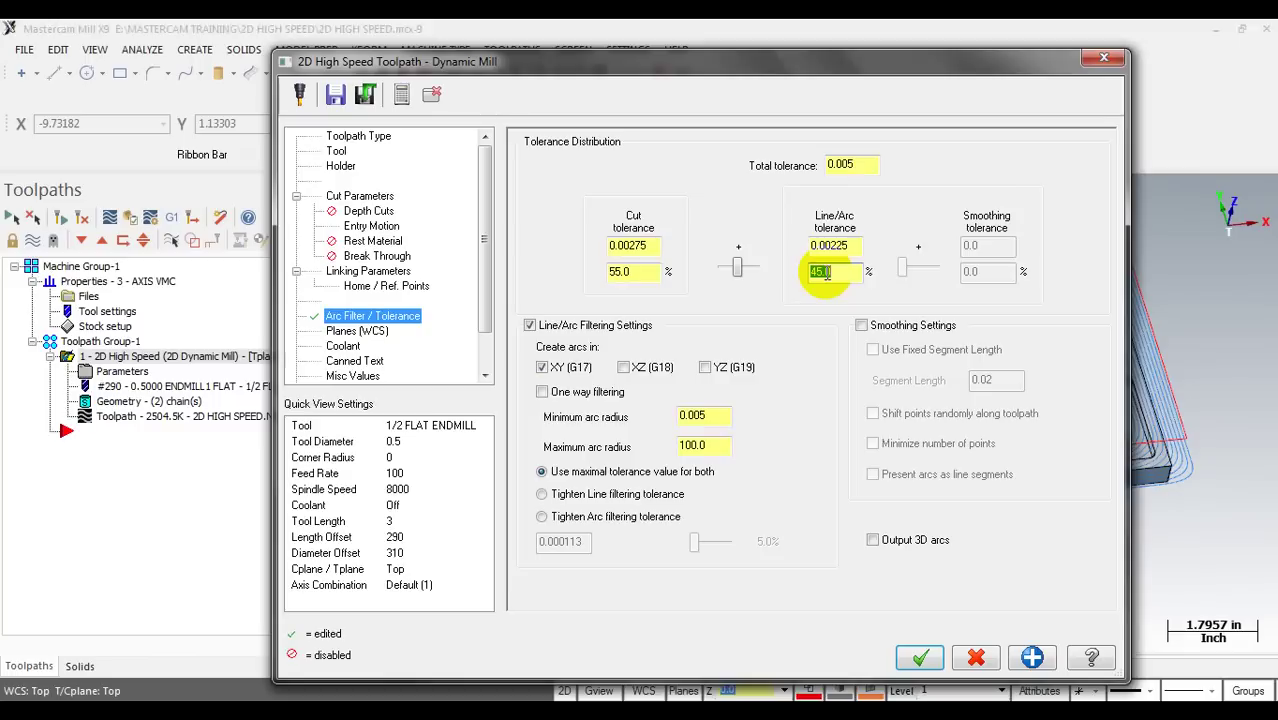
pyautogui.click(921, 660)
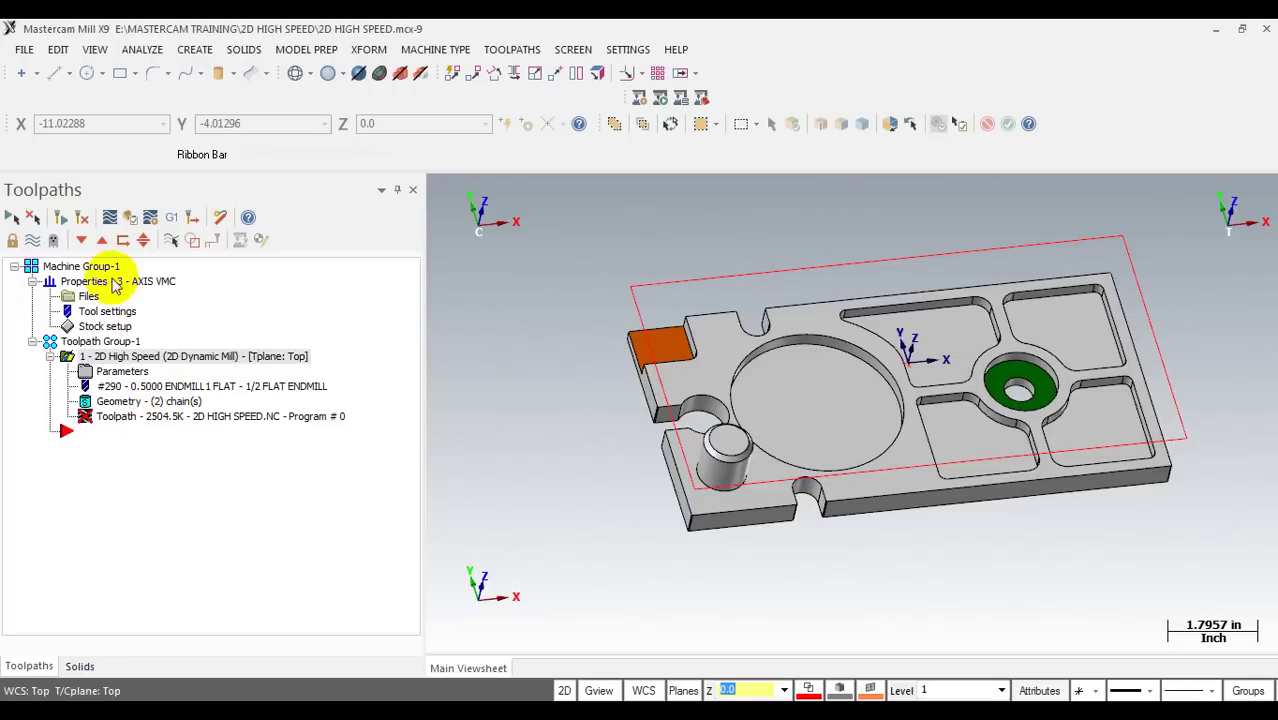
# Step: Regenerate the Dynamic Mill toolpath and briefly check its start in the backplot
pyautogui.click(62, 220)
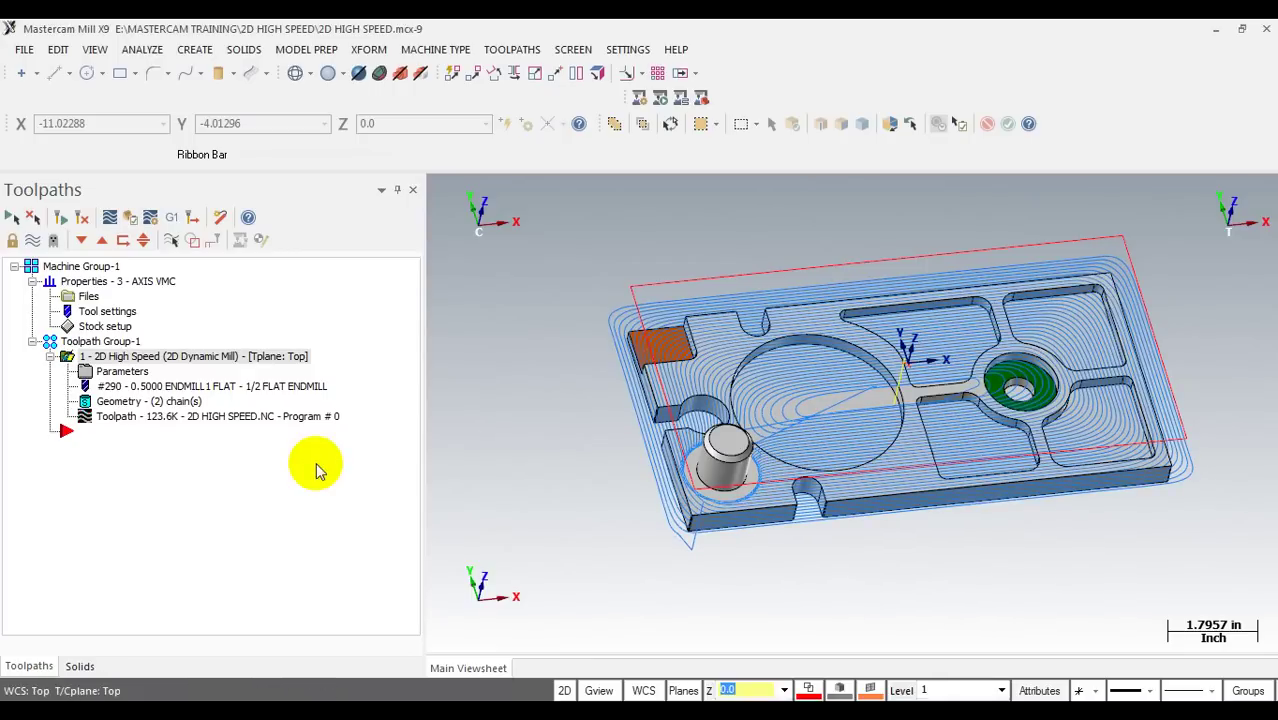
pyautogui.click(163, 416)
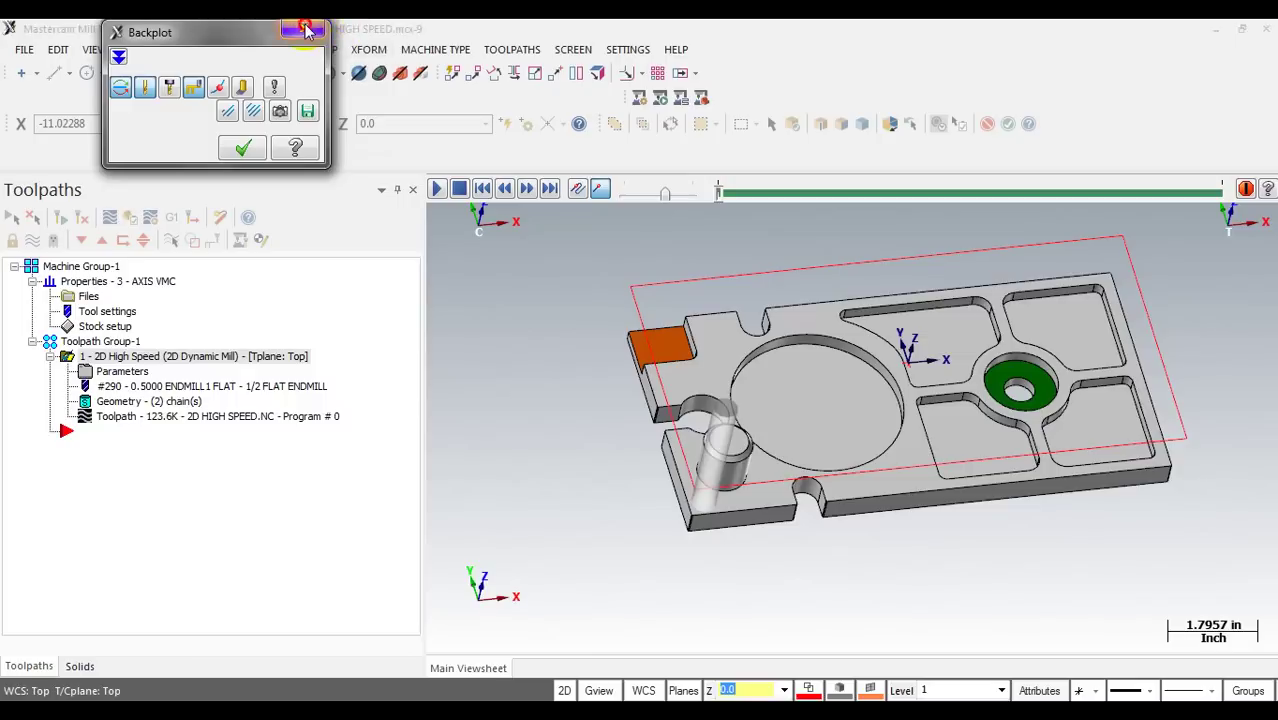
pyautogui.click(305, 28)
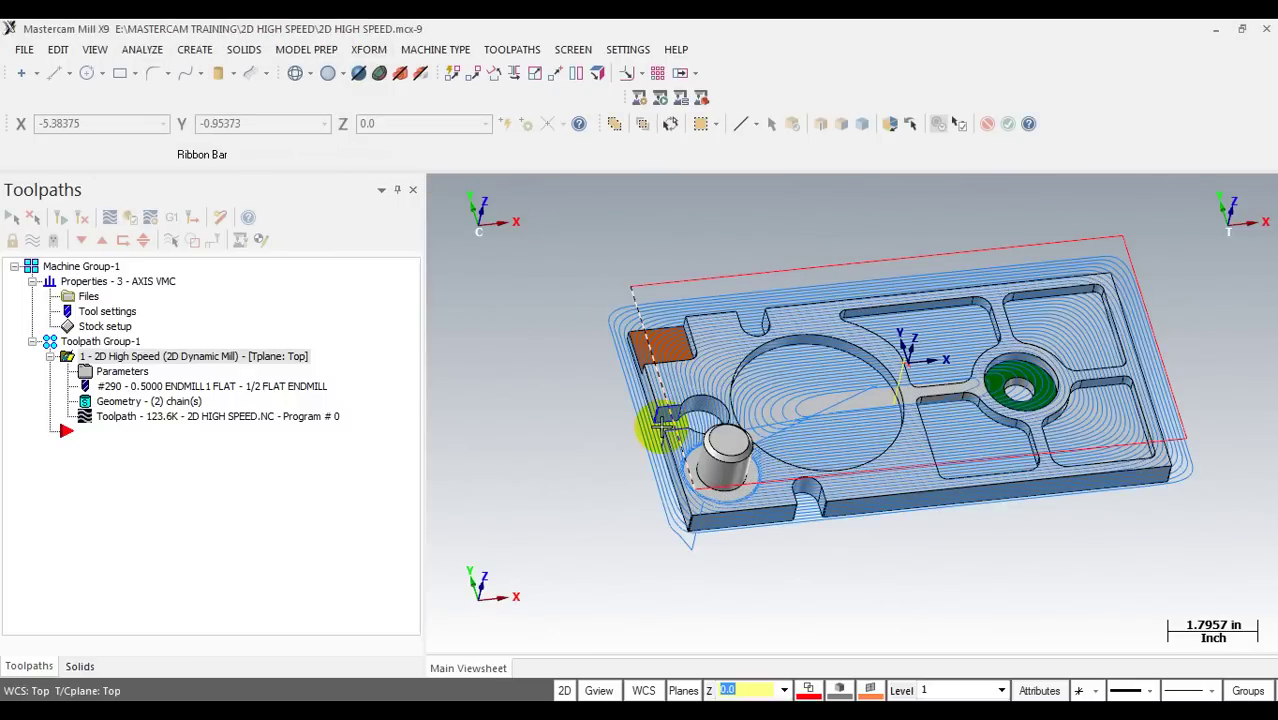
pyautogui.scroll(2, 840, 445)
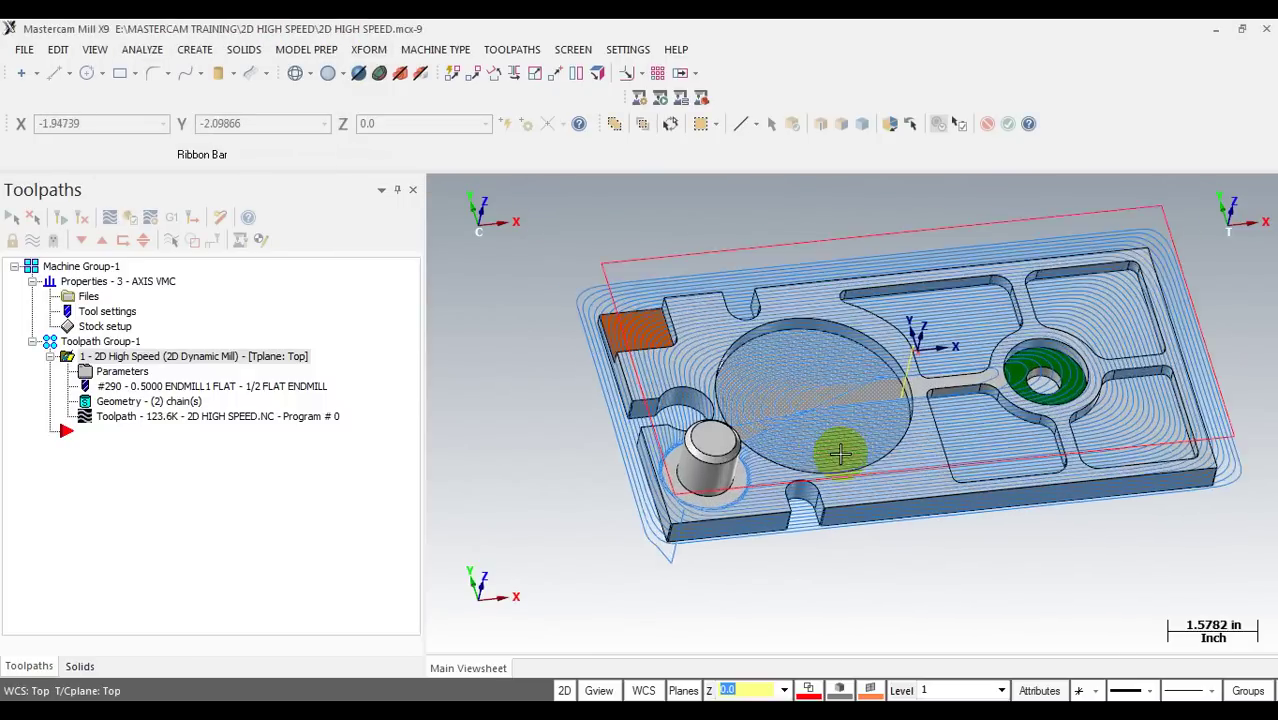
# Step: Review the Dynamic Mill toolpath's tolerance distribution and filter settings, close them unchanged, and inspect the passes on the plate
pyautogui.click(121, 371)
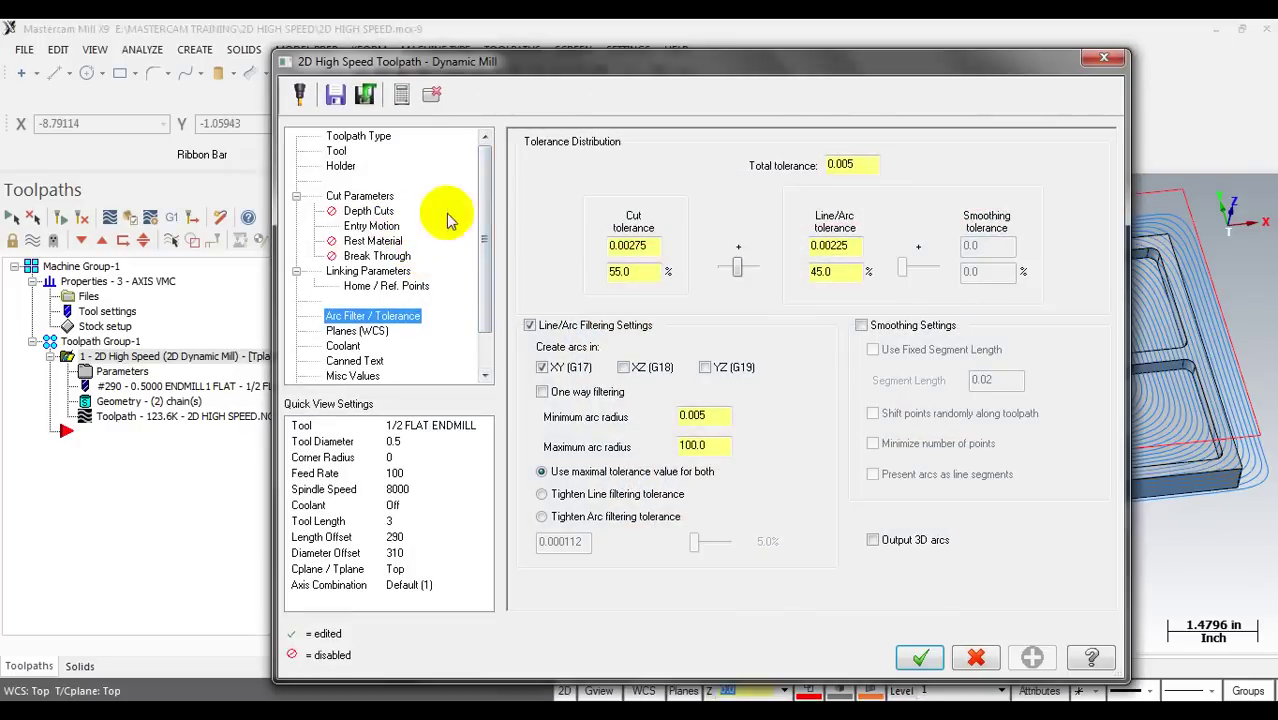
pyautogui.click(868, 168)
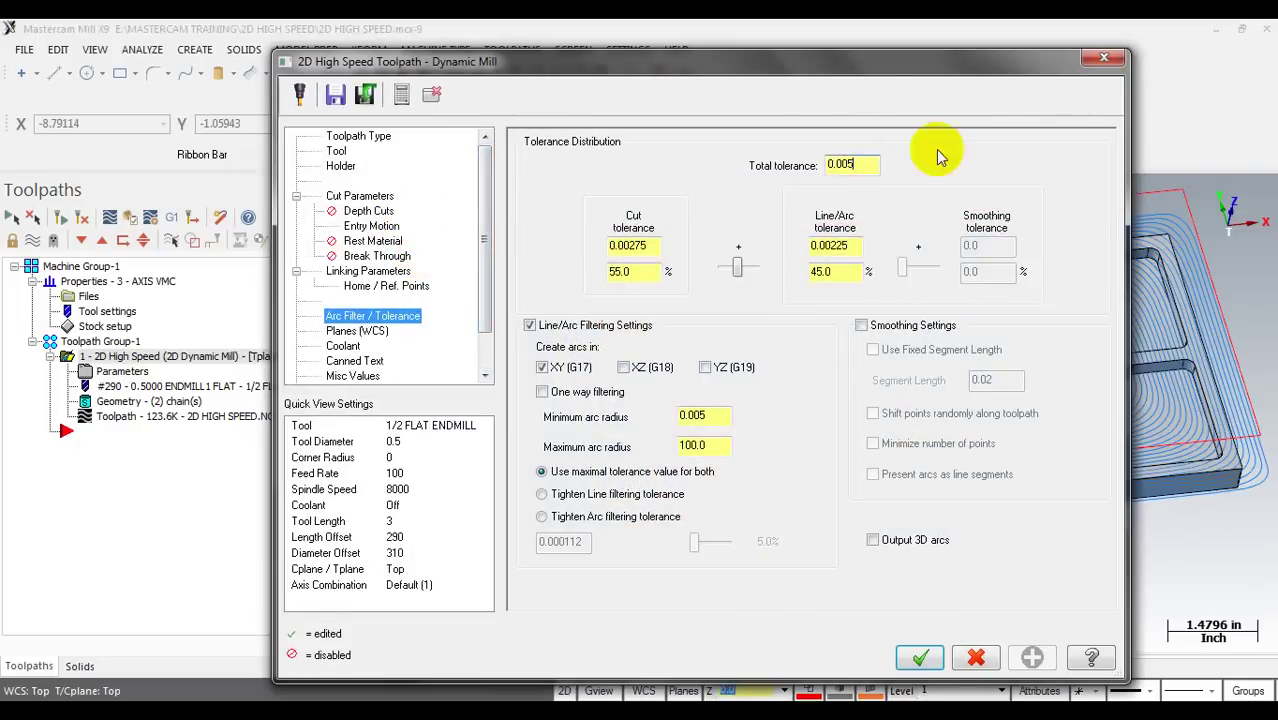
pyautogui.click(1100, 61)
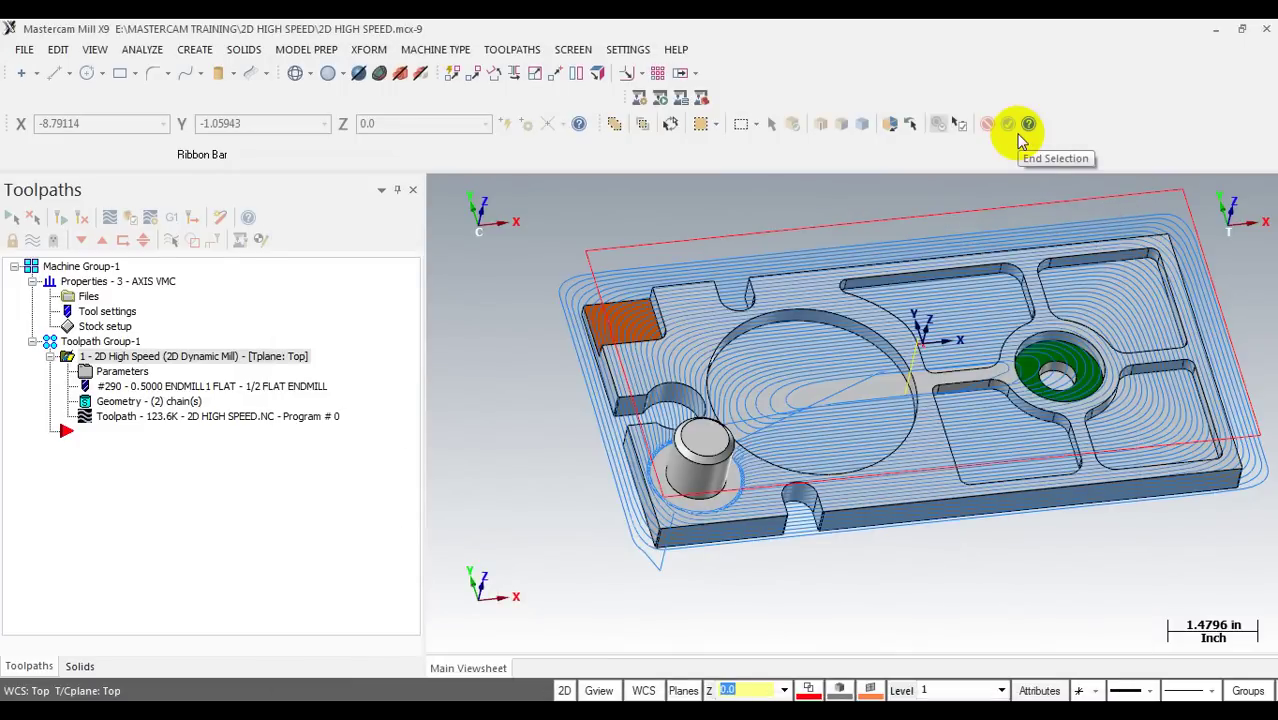
pyautogui.scroll(-7, 990, 225)
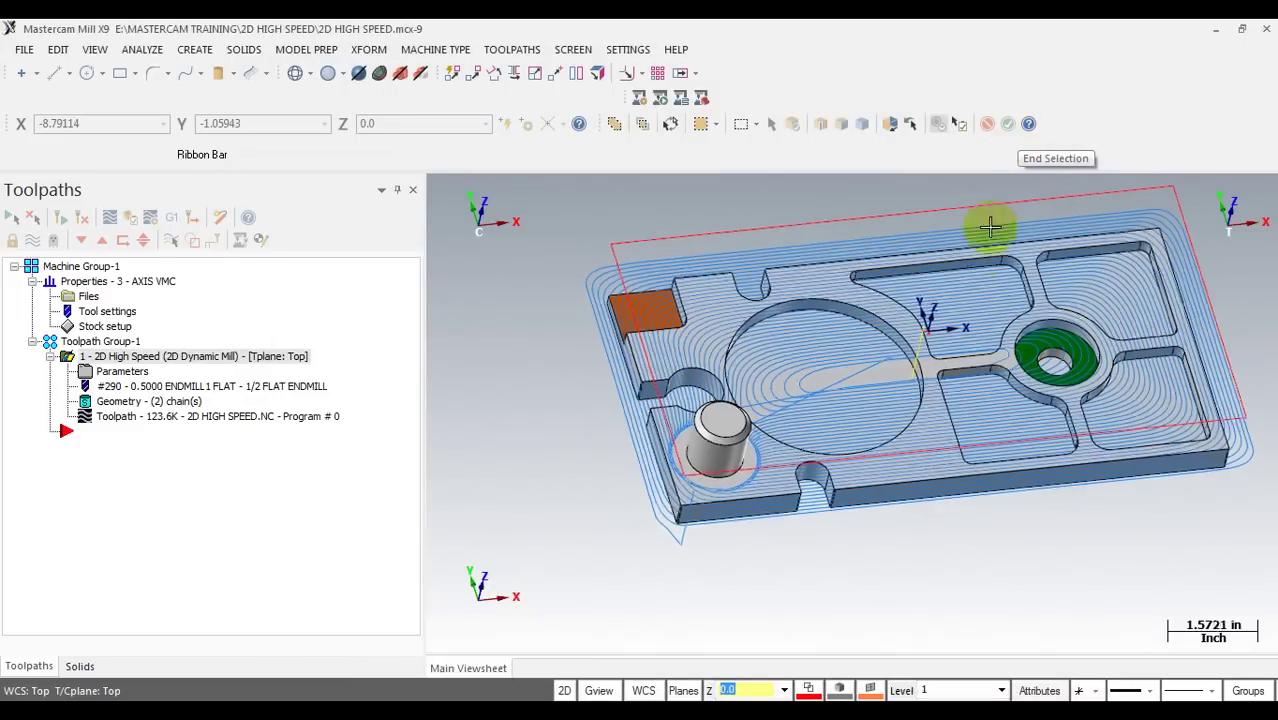
pyautogui.scroll(3, 836, 335)
# Step: Recheck the arc filter settings and backplot the filtered toolpath partway through the outer passes around the plate
pyautogui.click(125, 371)
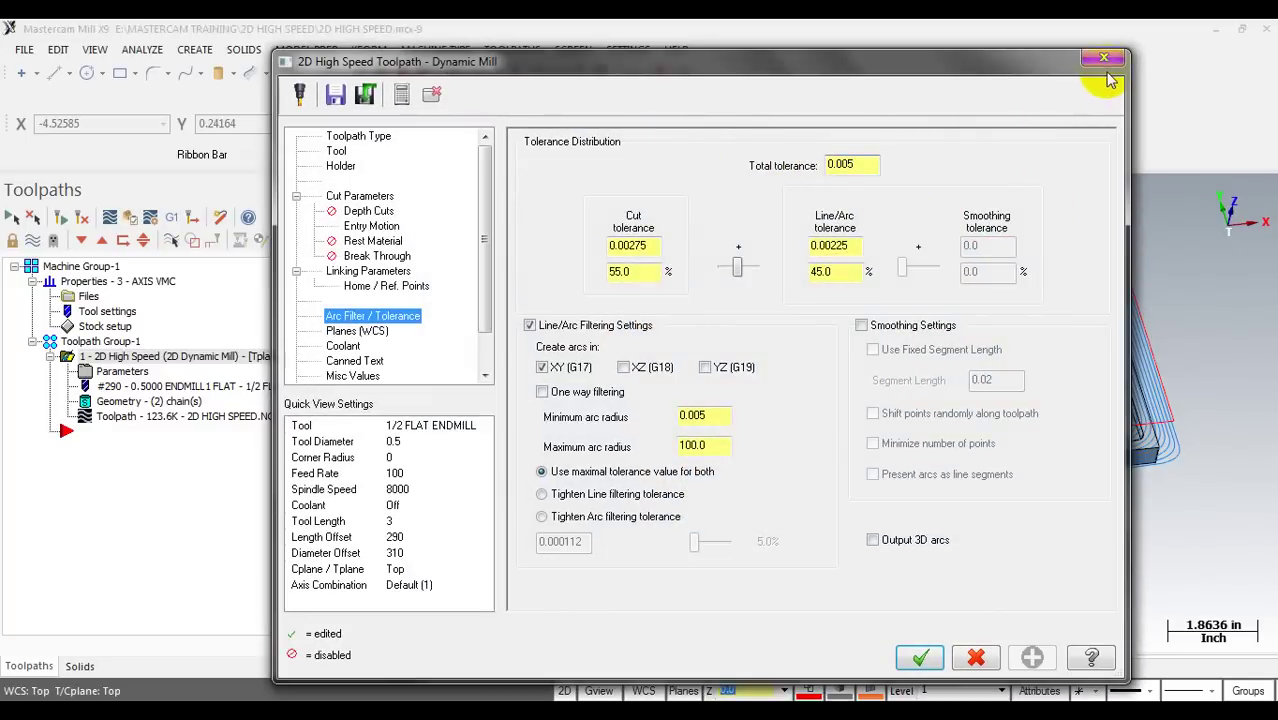
pyautogui.click(1104, 58)
pyautogui.click(190, 417)
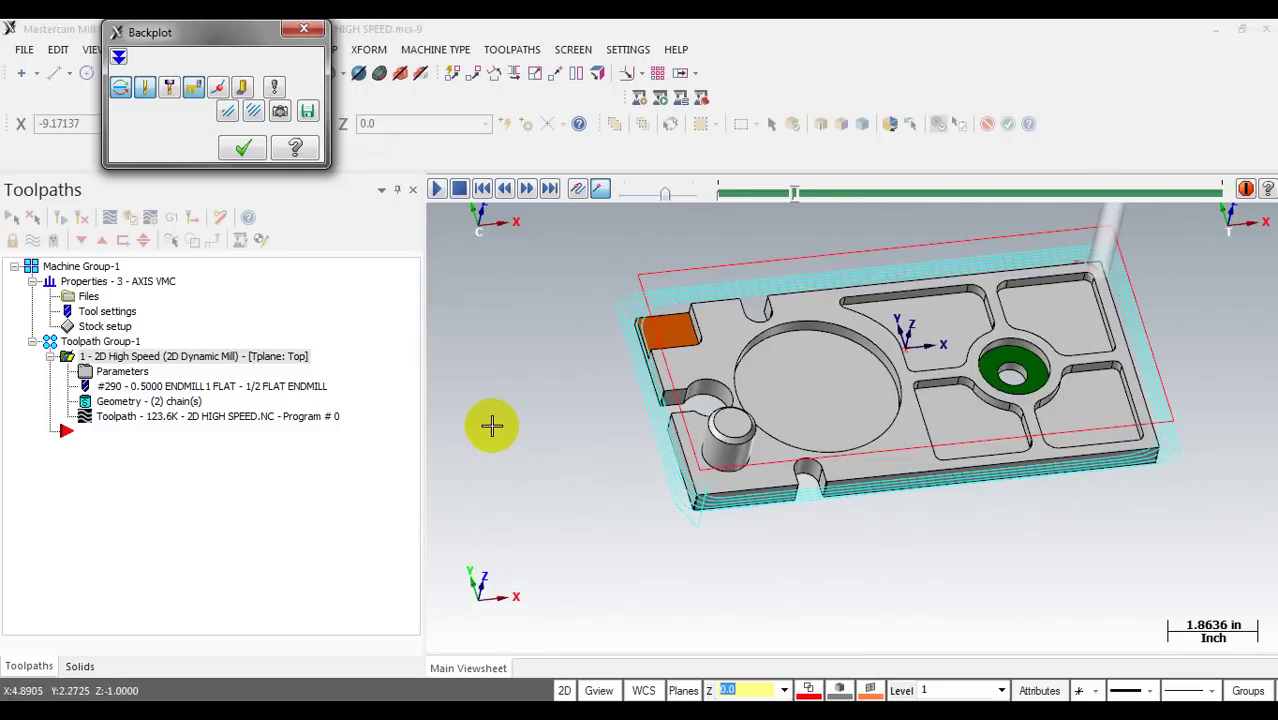
pyautogui.click(245, 148)
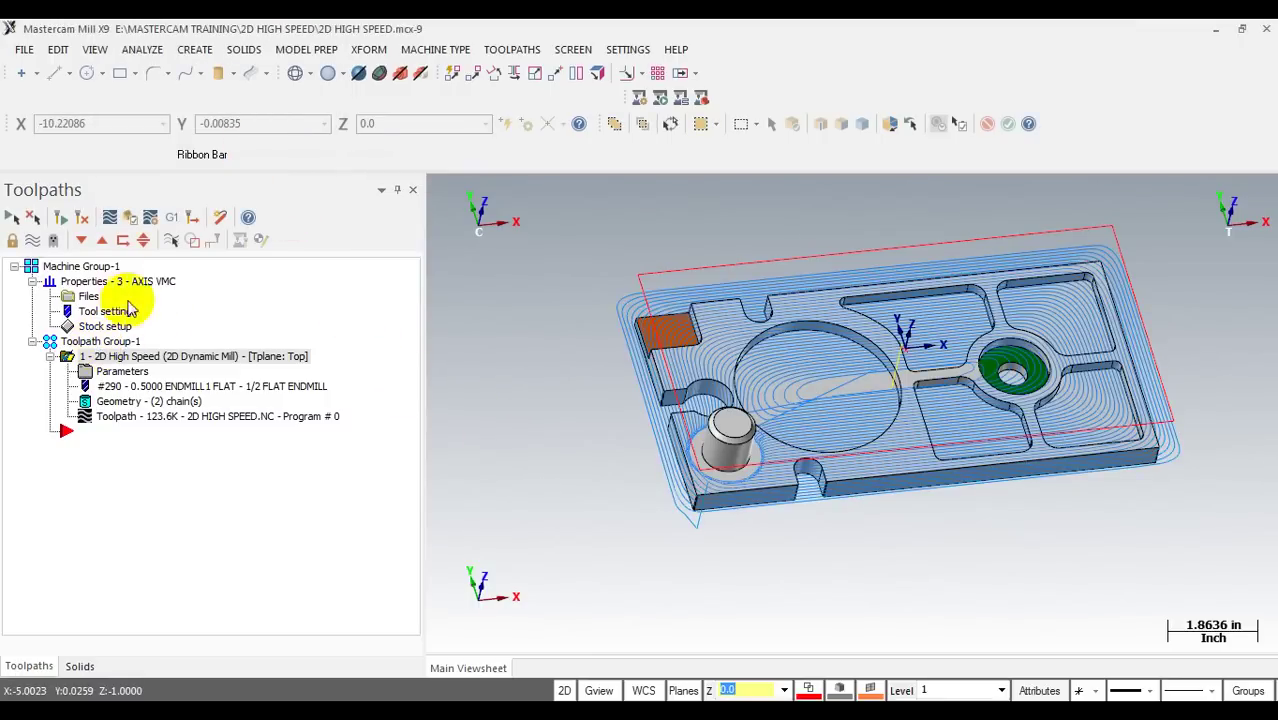
# Step: Open the Dynamic Mill operation in Mastercam Simulator's Verify mode, maximize the simulator, and run the material removal at a slow speed
pyautogui.click(133, 216)
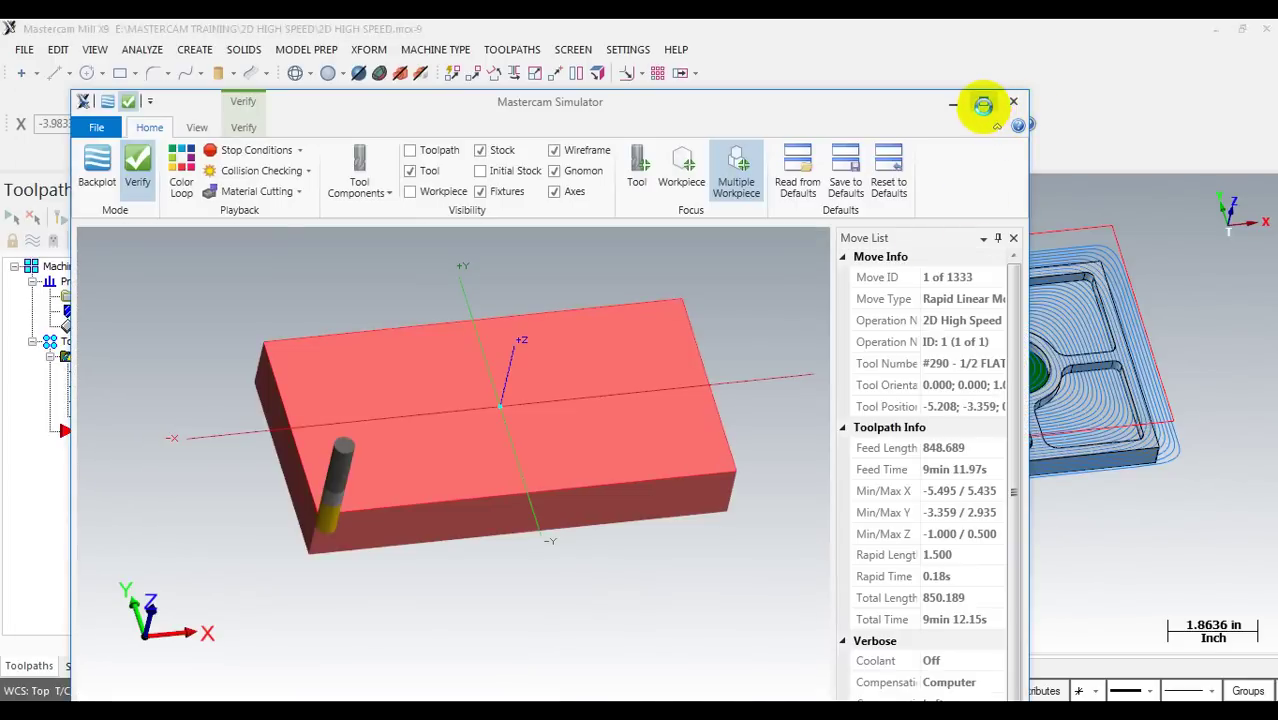
pyautogui.click(984, 103)
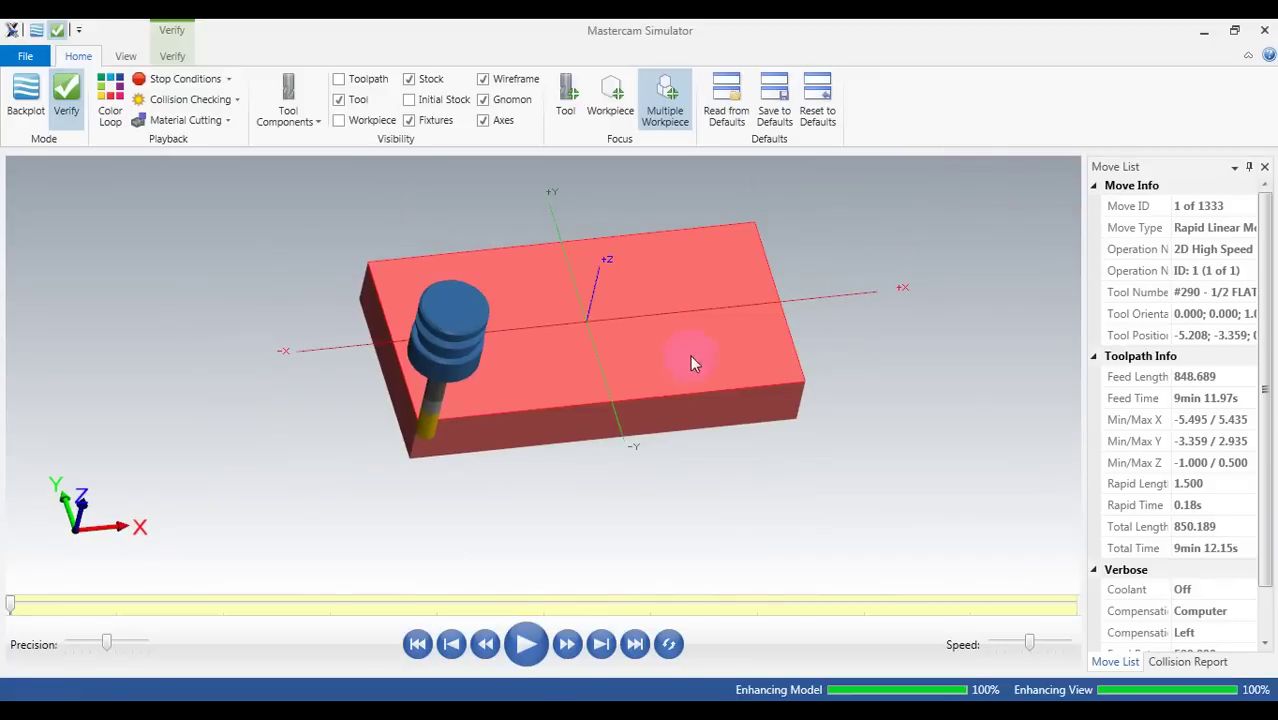
pyautogui.moveTo(691, 356)
pyautogui.mouseDown()
pyautogui.moveTo(675, 361)
pyautogui.moveTo(684, 354)
pyautogui.mouseUp()
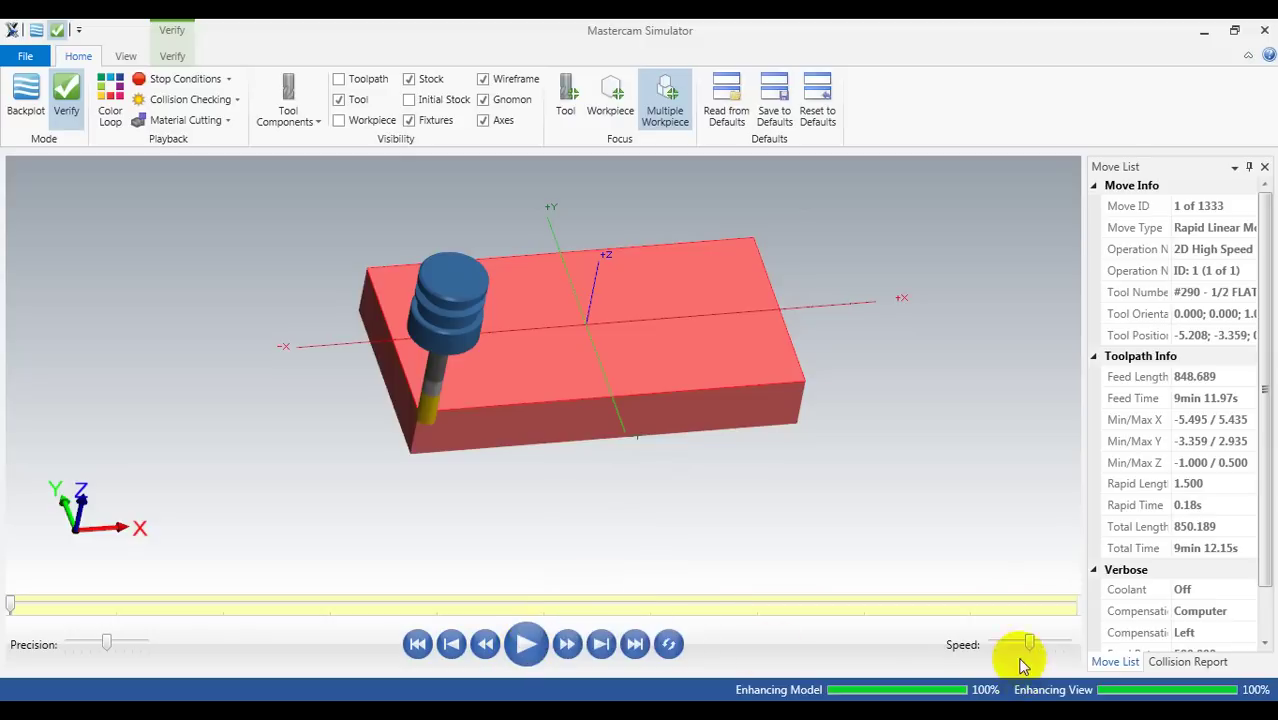
pyautogui.moveTo(1028, 645); pyautogui.dragTo(997, 650)
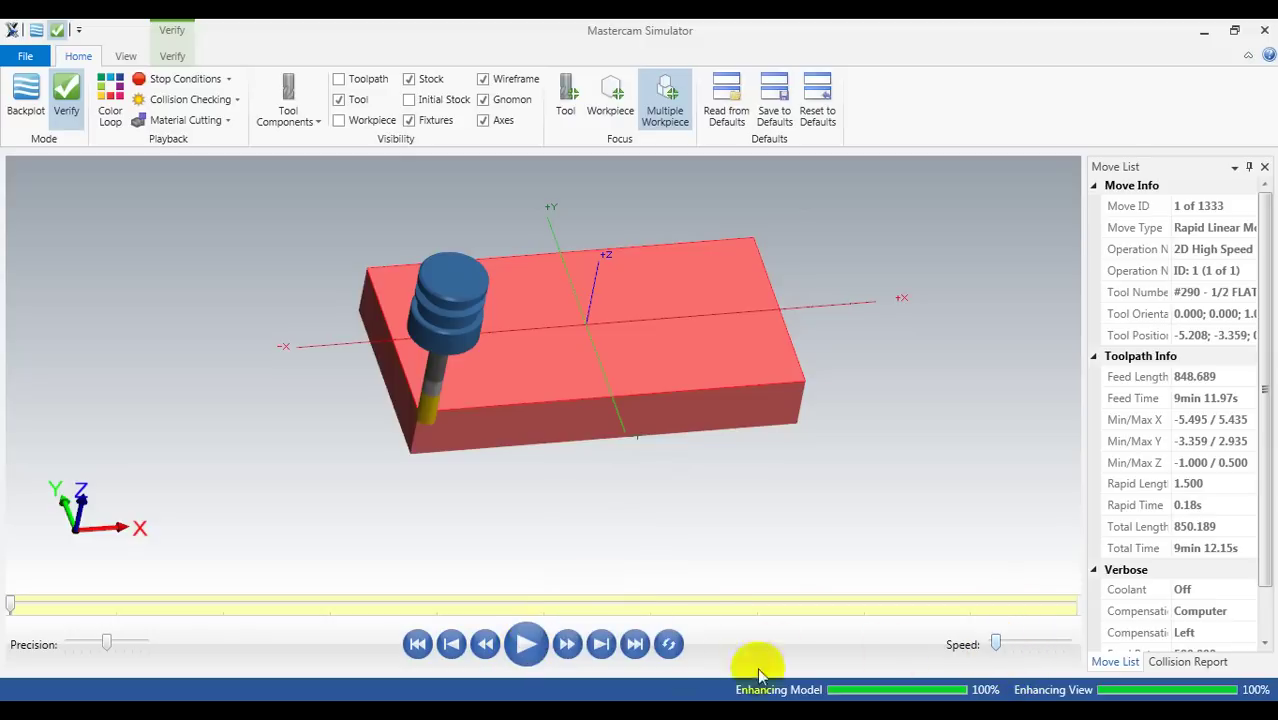
pyautogui.click(527, 648)
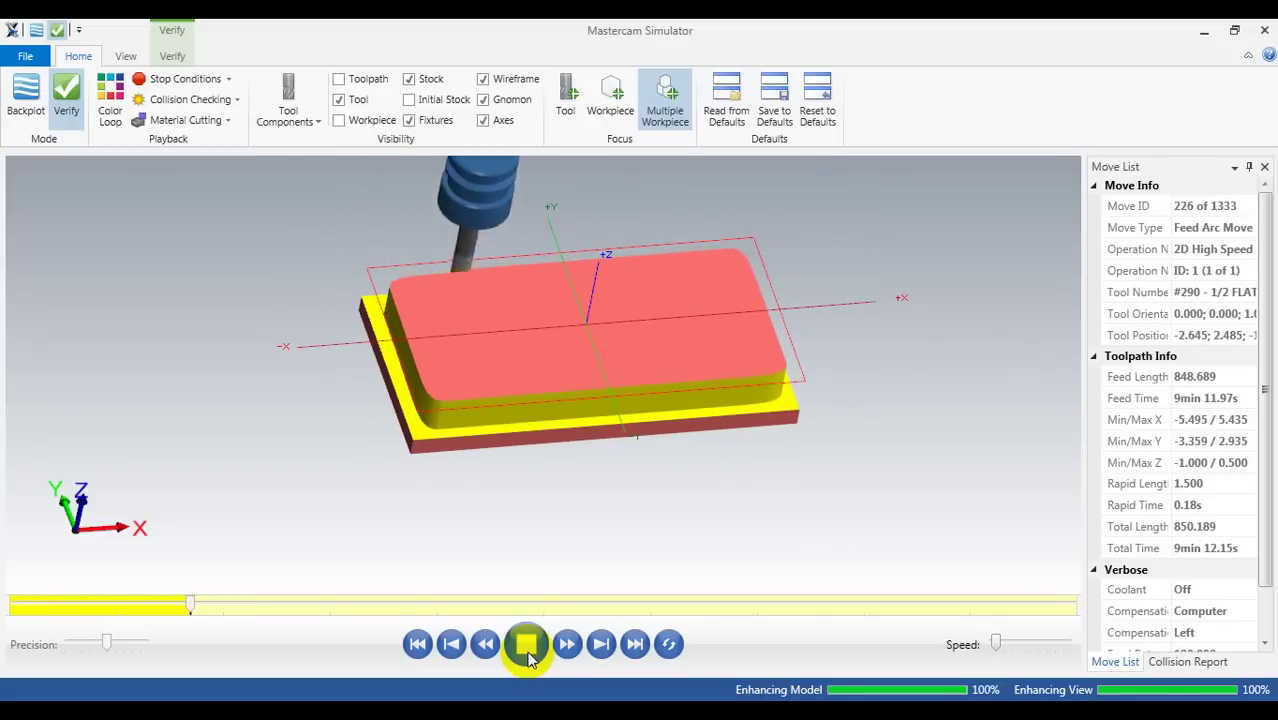
# Step: Watch the stock being cut through to the last move, and examine the boss left on the plate up close
pyautogui.moveTo(621, 493); pyautogui.dragTo(593, 475, button='middle')
pyautogui.scroll(3, 520, 392)
pyautogui.moveTo(520, 386); pyautogui.dragTo(540, 442, button='middle')
pyautogui.scroll(-3, 540, 442)
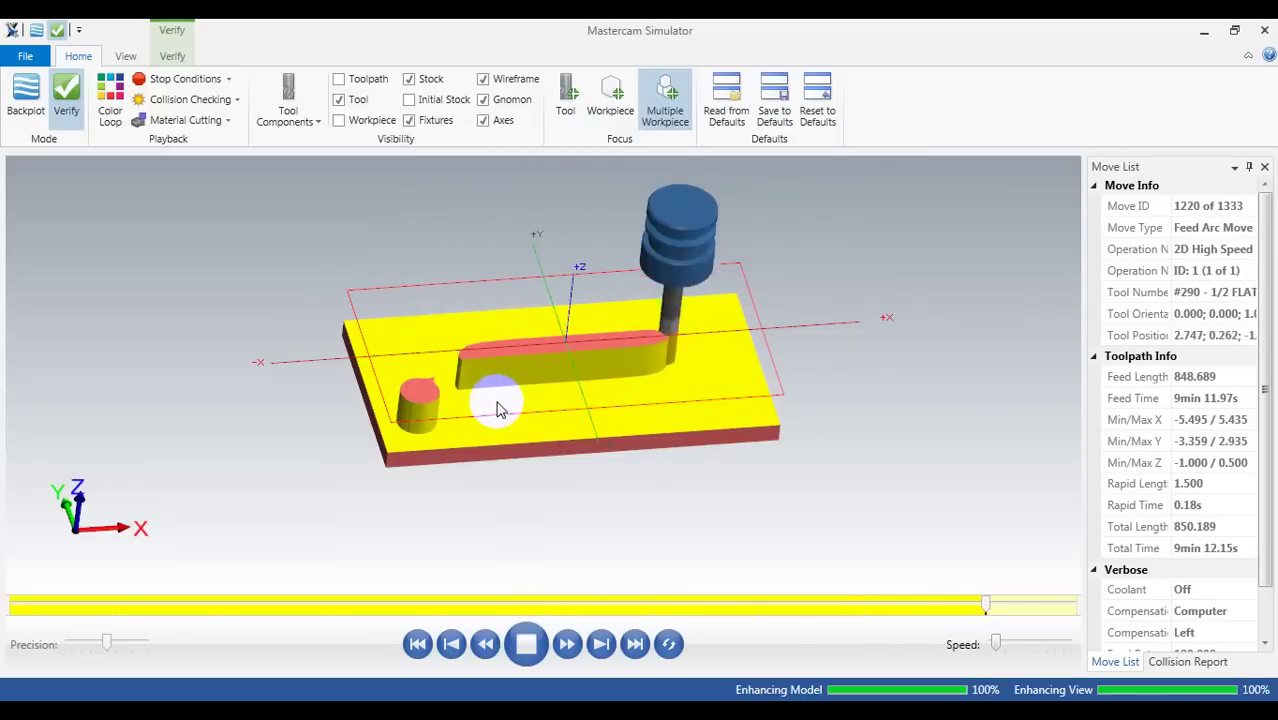
pyautogui.moveTo(497, 408); pyautogui.dragTo(333, 161)
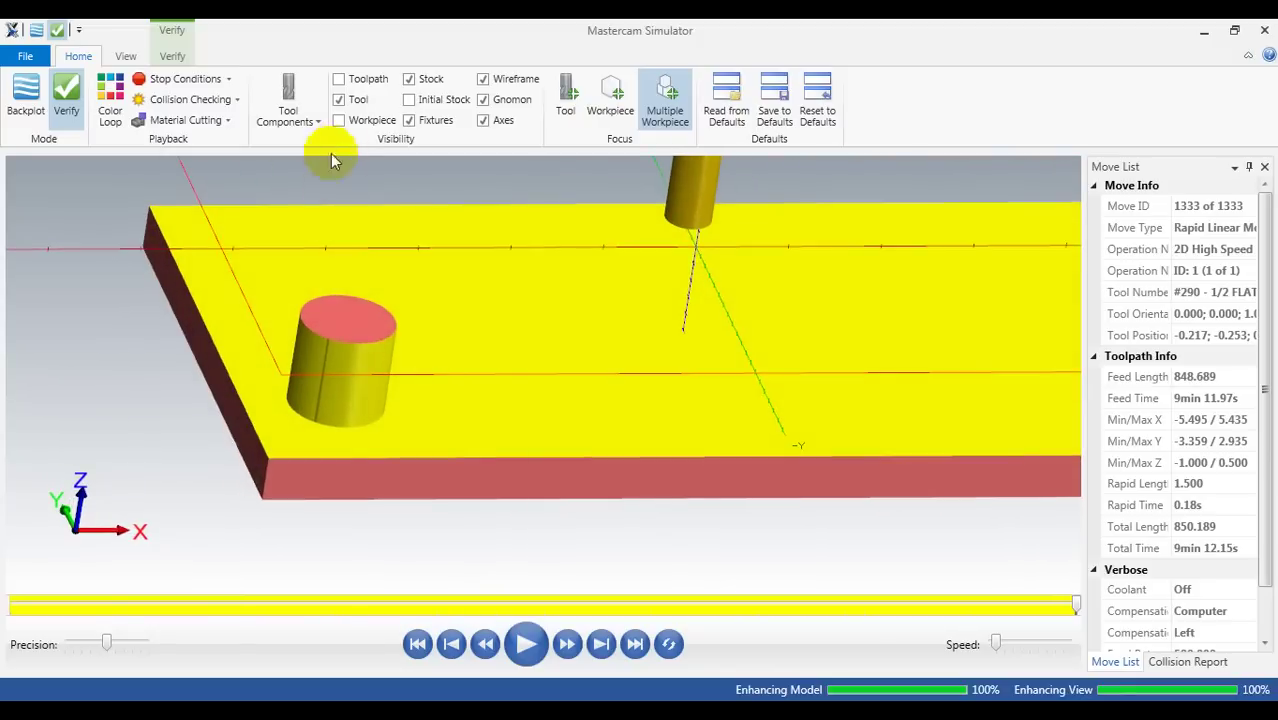
# Step: Overlay the workpiece translucently on the machined stock, compare the two from several angles, and close the simulator
pyautogui.click(340, 120)
pyautogui.moveTo(436, 349); pyautogui.dragTo(517, 375)
pyautogui.click(340, 120)
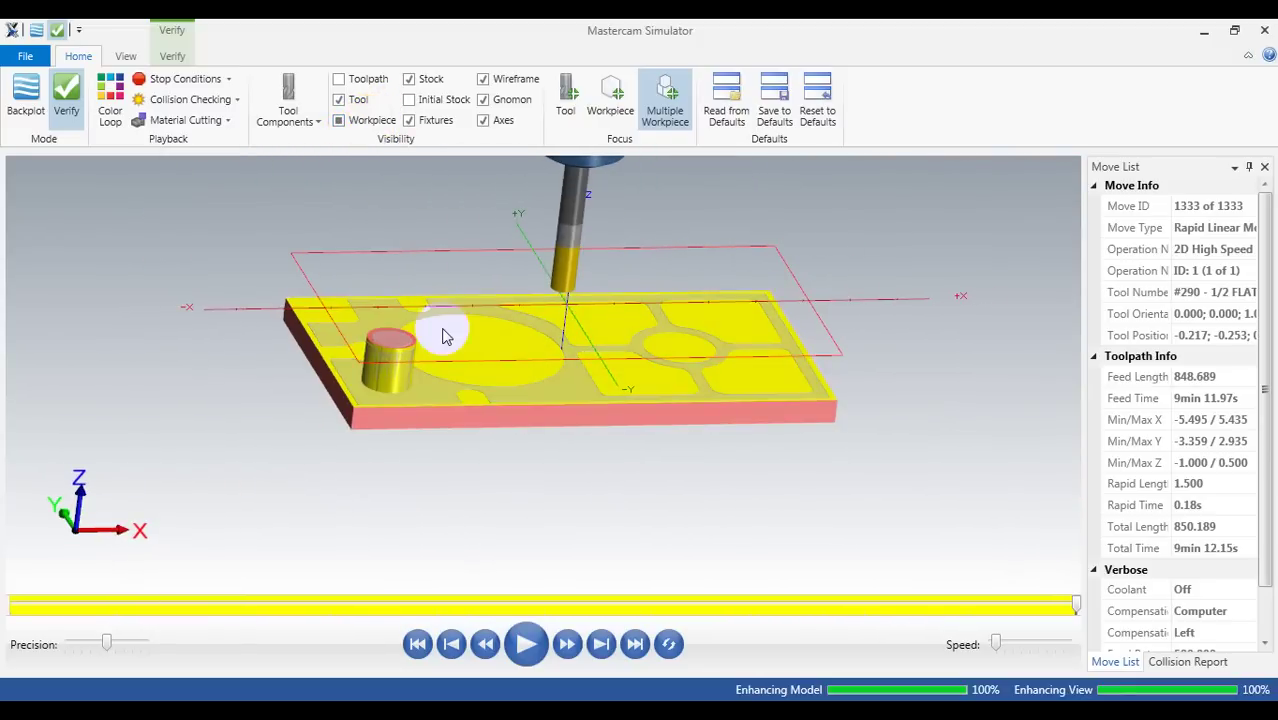
pyautogui.moveTo(505, 336)
pyautogui.mouseDown()
pyautogui.moveTo(482, 340)
pyautogui.moveTo(559, 354)
pyautogui.mouseUp()
pyautogui.click(1265, 32)
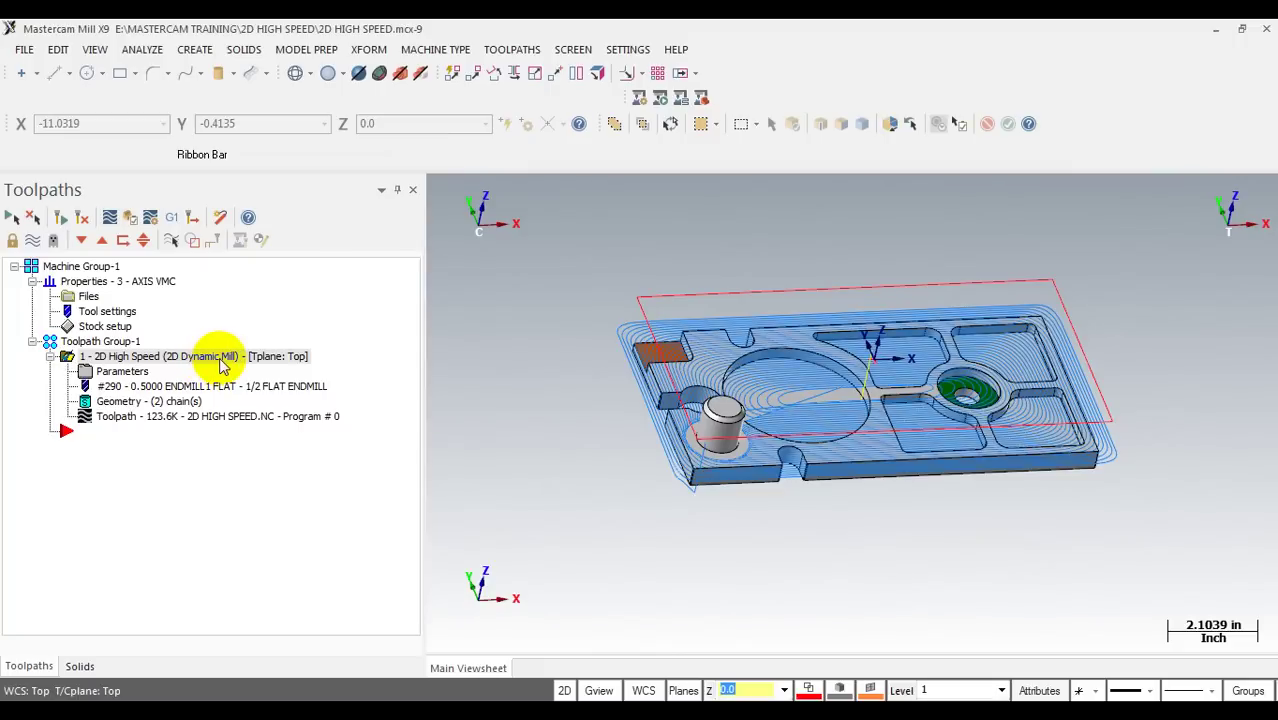
# Step: Reopen the Dynamic Mill parameters at the toolpath type and chain geometry settings
pyautogui.click(120, 371)
pyautogui.click(352, 136)
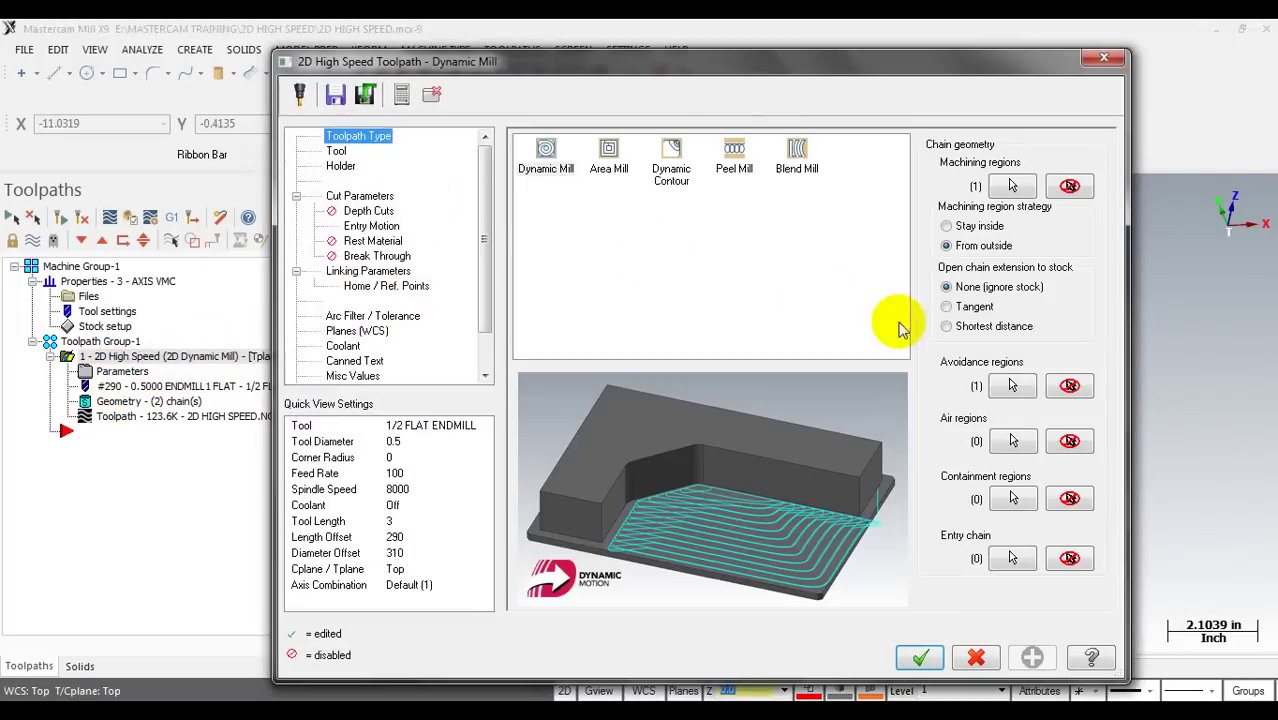